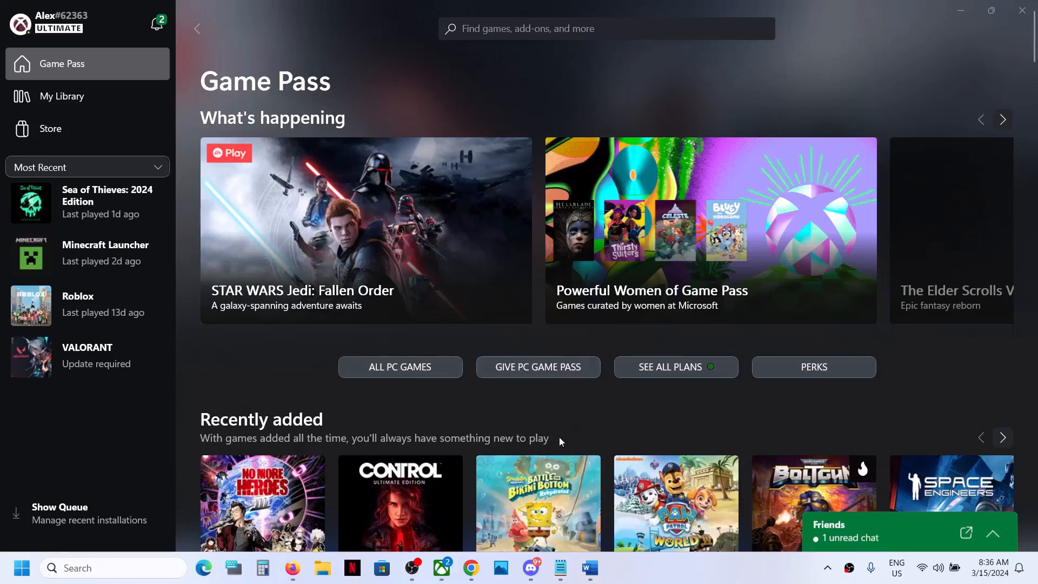
- Switch to the Word document, highlight the error code 0x800701c4 in the title, and minimize the document
left_click(590, 568)
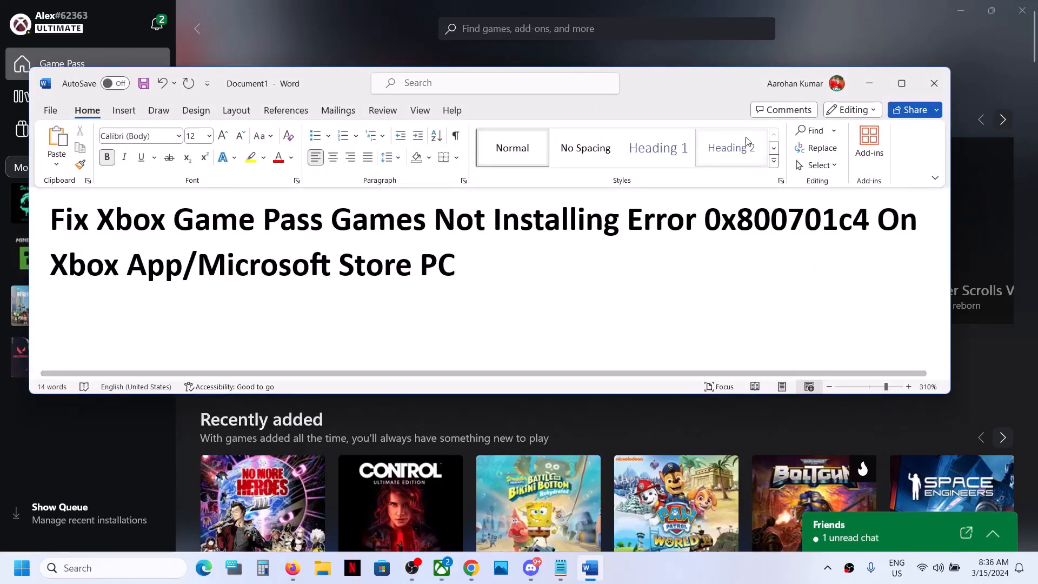
mouse_move(721, 221)
left_mouse_down()
mouse_move(868, 226)
mouse_move(702, 219)
left_mouse_up()
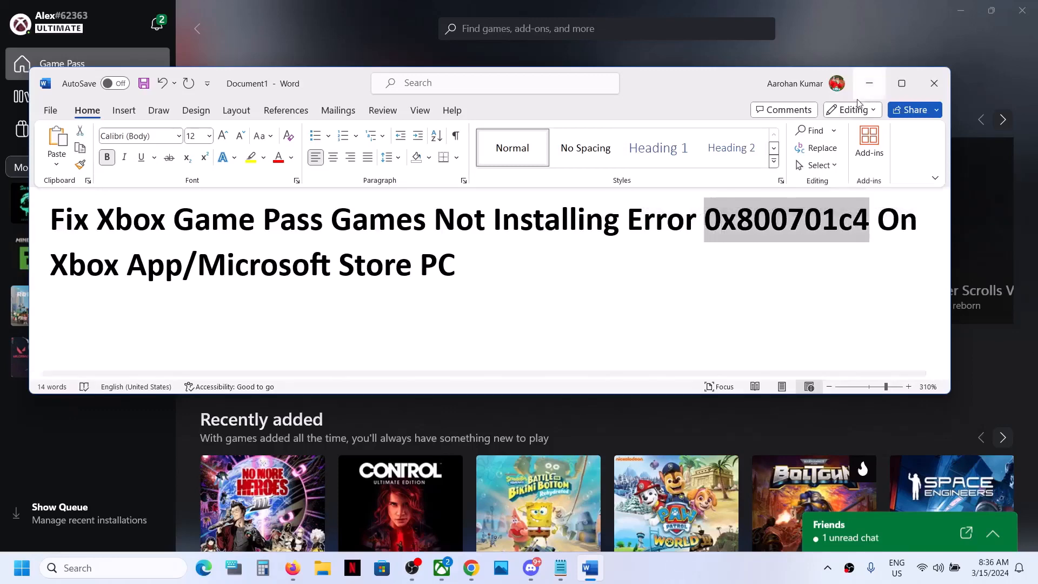
left_click(869, 83)
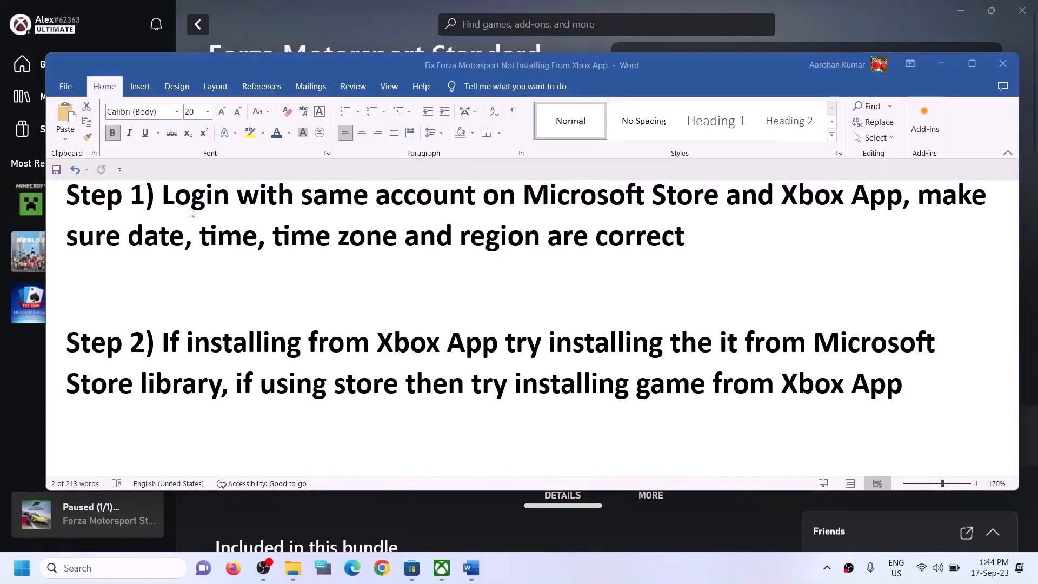
- Highlight the Step 1 instruction about using the same account, and switch to Microsoft Store to sign out there
left_click_drag(780, 385, 903, 385)
left_click_drag(162, 196, 904, 197)
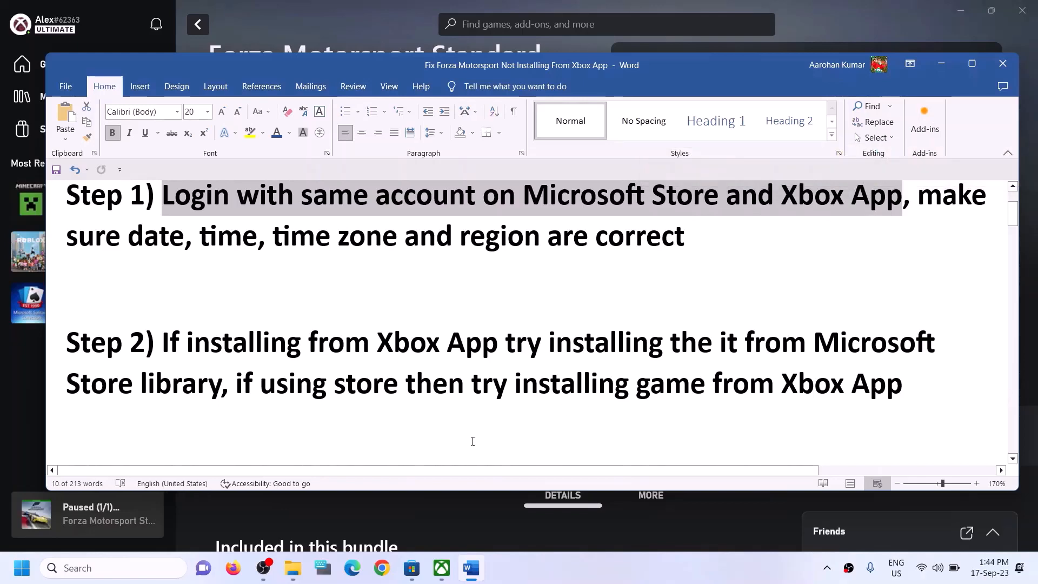
left_click(420, 576)
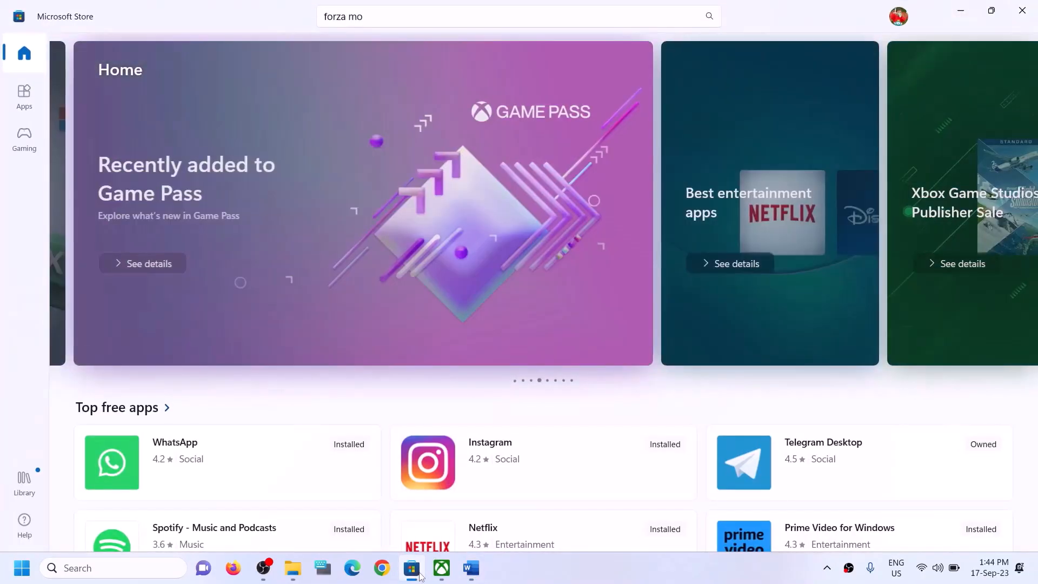
left_click(901, 19)
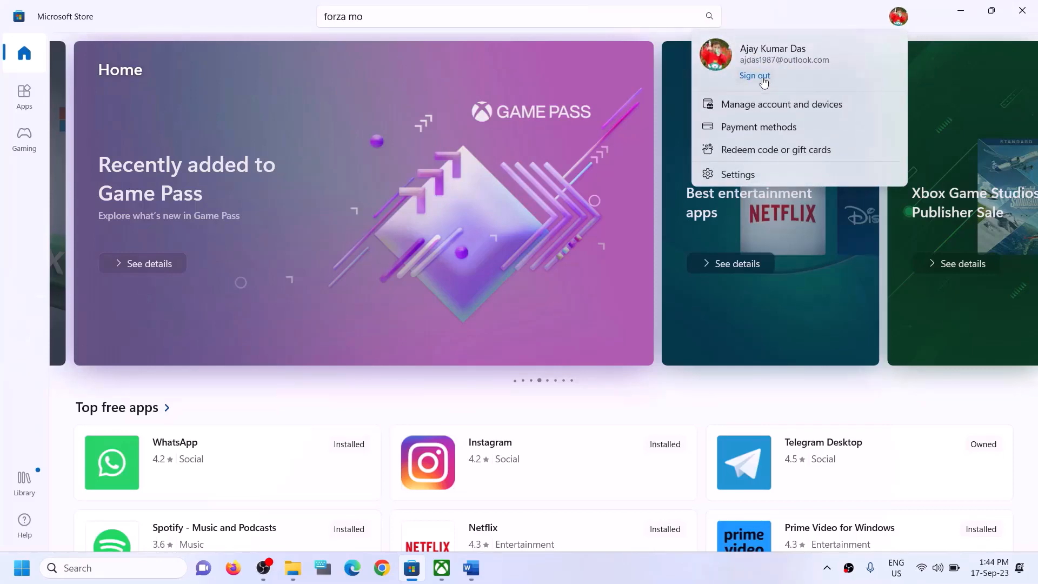
left_click(762, 77)
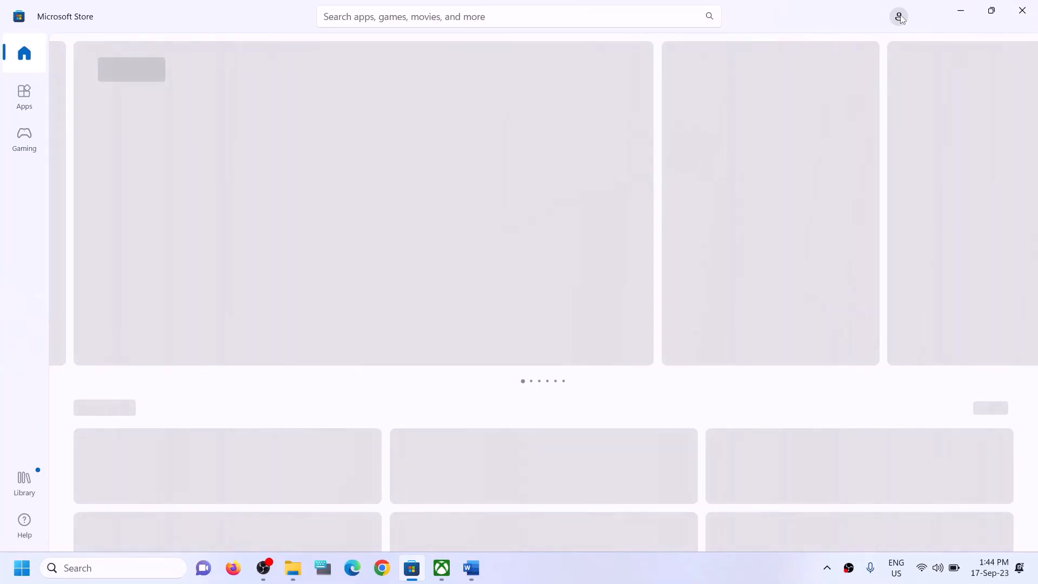
- Sign back in to Microsoft Store with the saved Outlook account and enter the account's Windows PIN
left_click(899, 17)
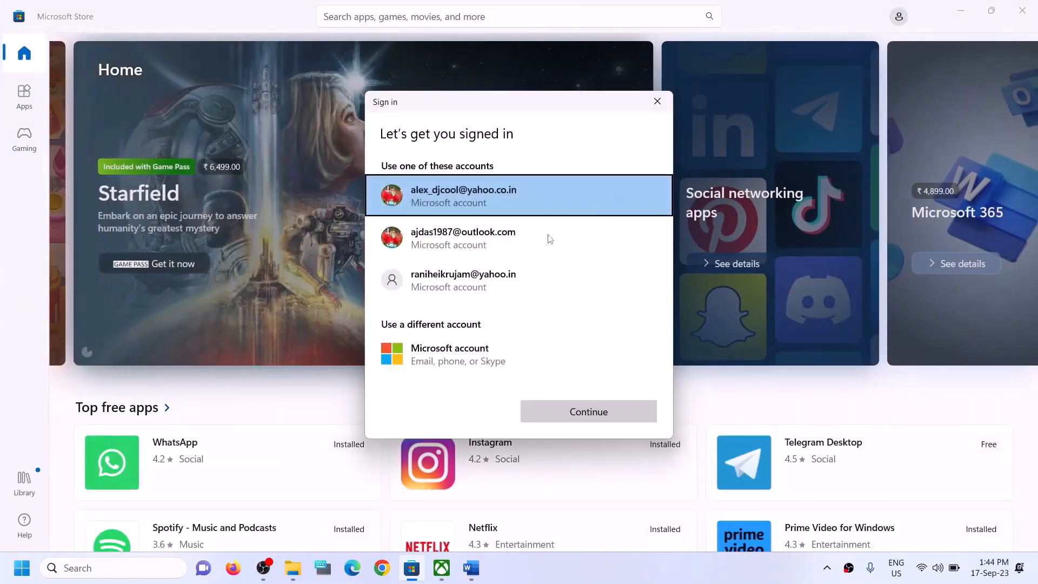
left_click(550, 253)
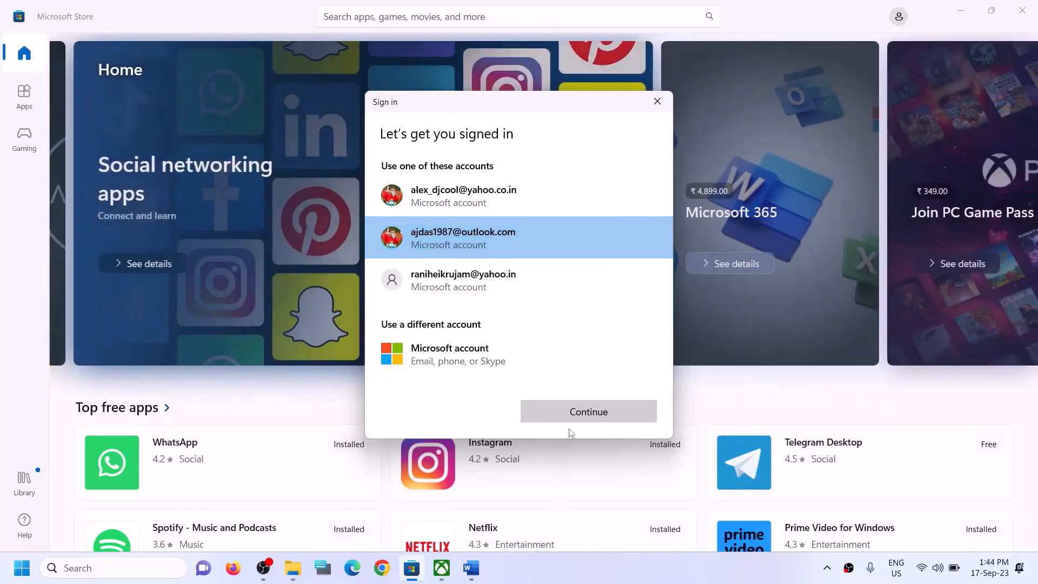
left_click(559, 412)
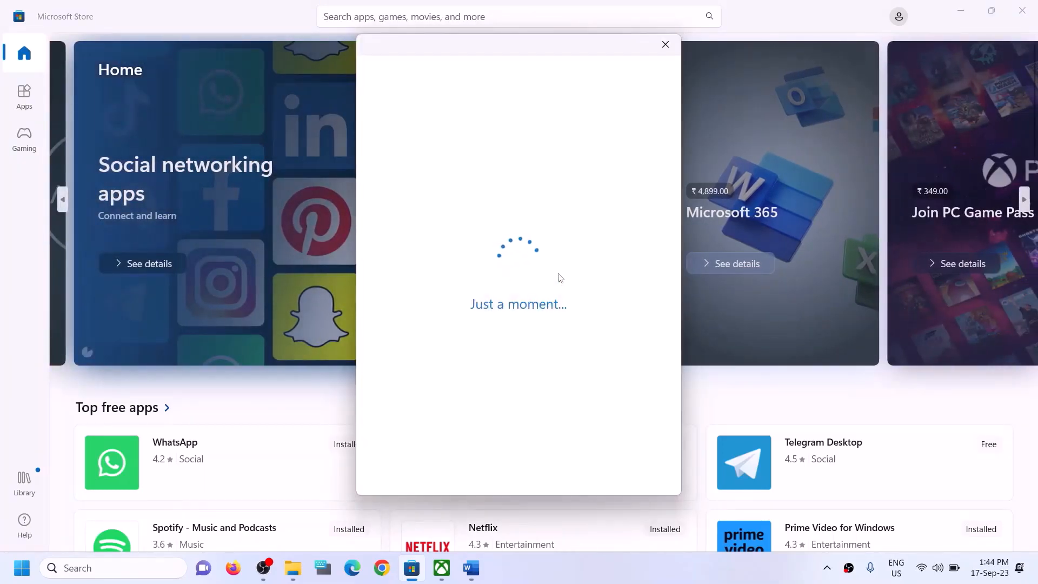
type("•")
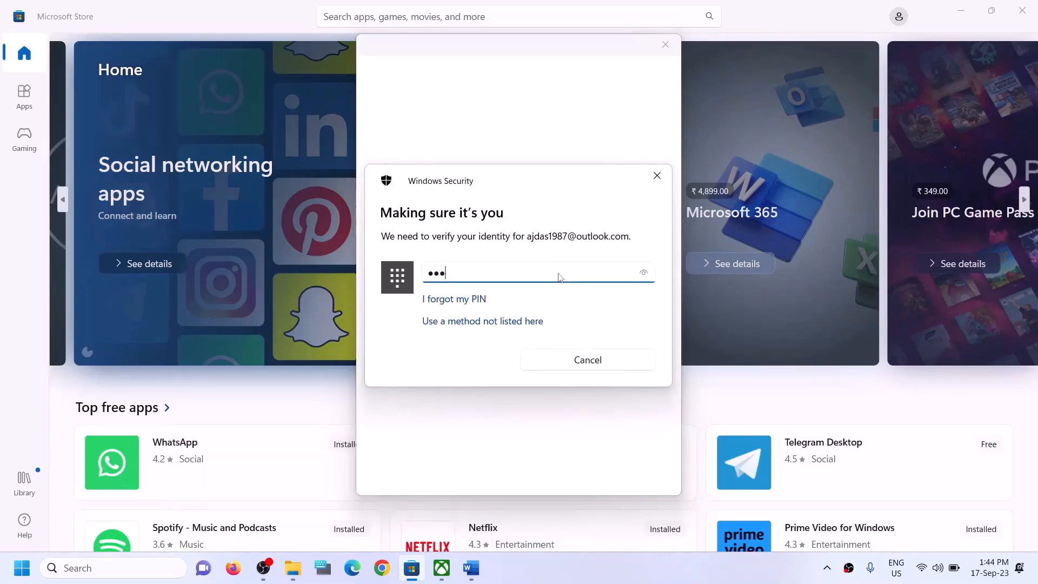
type("•••")
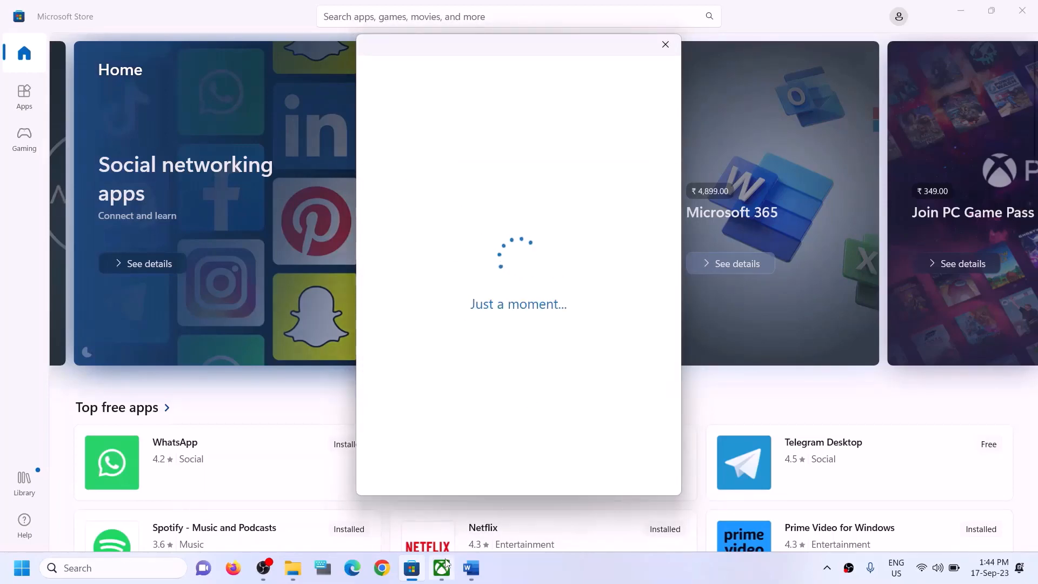
- Switch to the Xbox app and sign out of the current profile
left_click(442, 574)
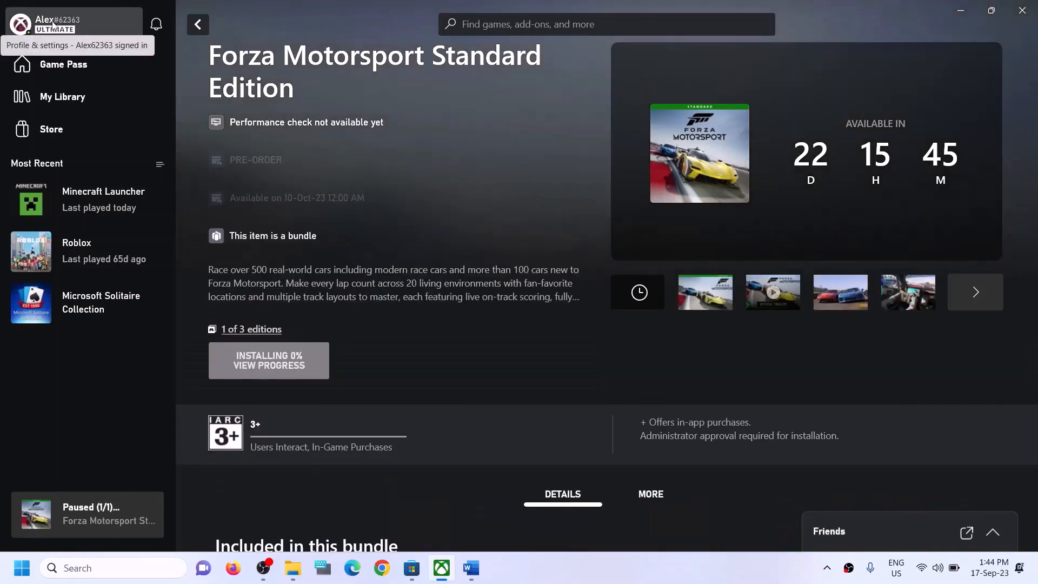
left_click(52, 24)
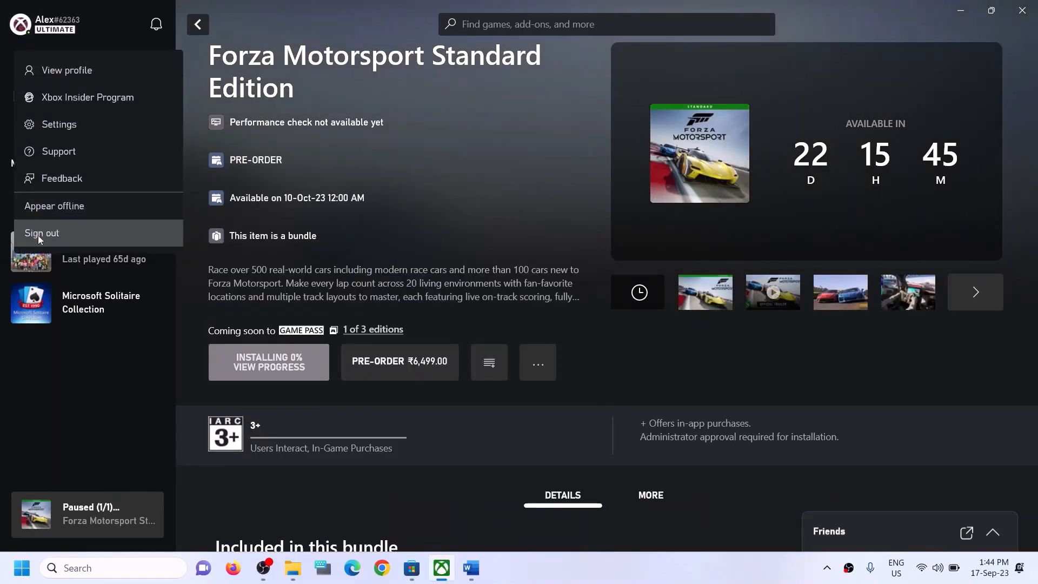
left_click(38, 236)
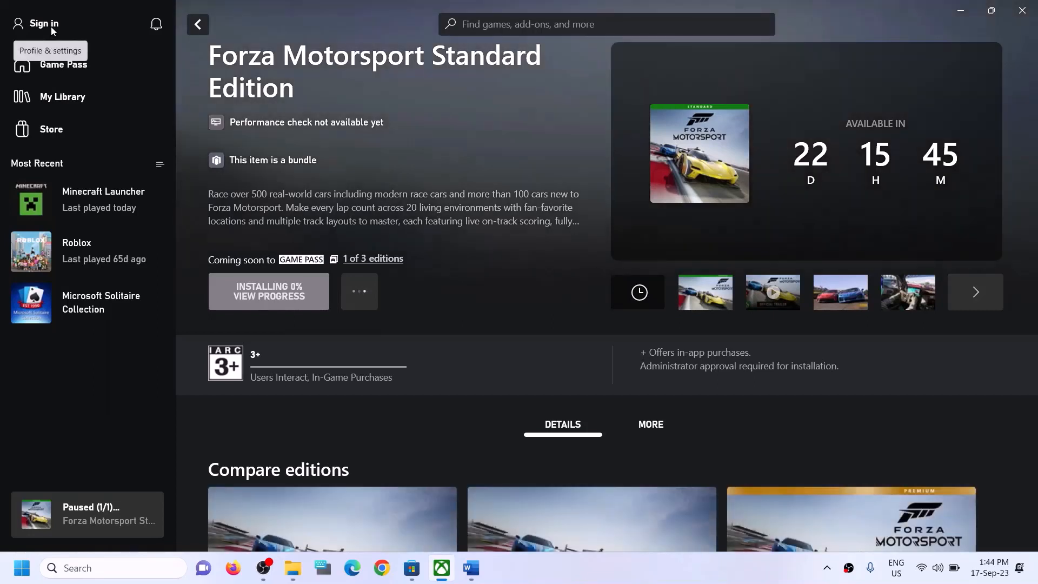
- Sign in to the Xbox app, switching to the same Outlook account used in Microsoft Store, and continue past the welcome screen
left_click(51, 27)
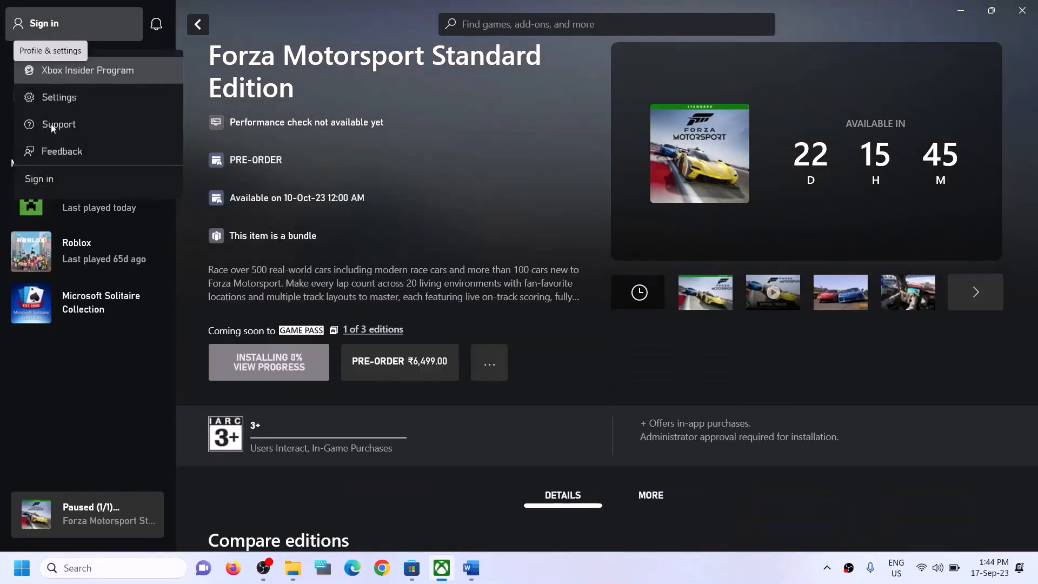
left_click(38, 181)
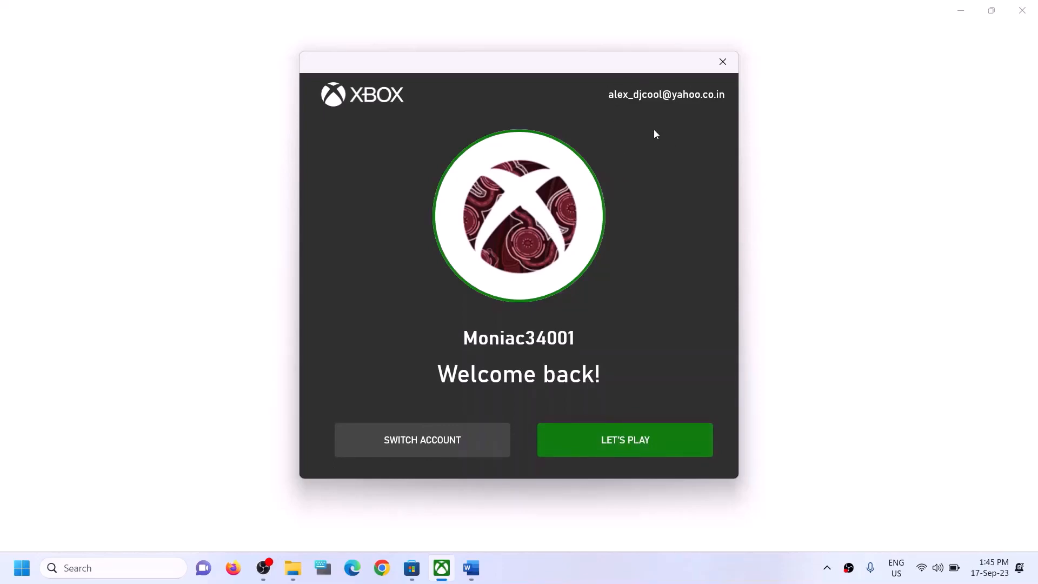
left_click(414, 439)
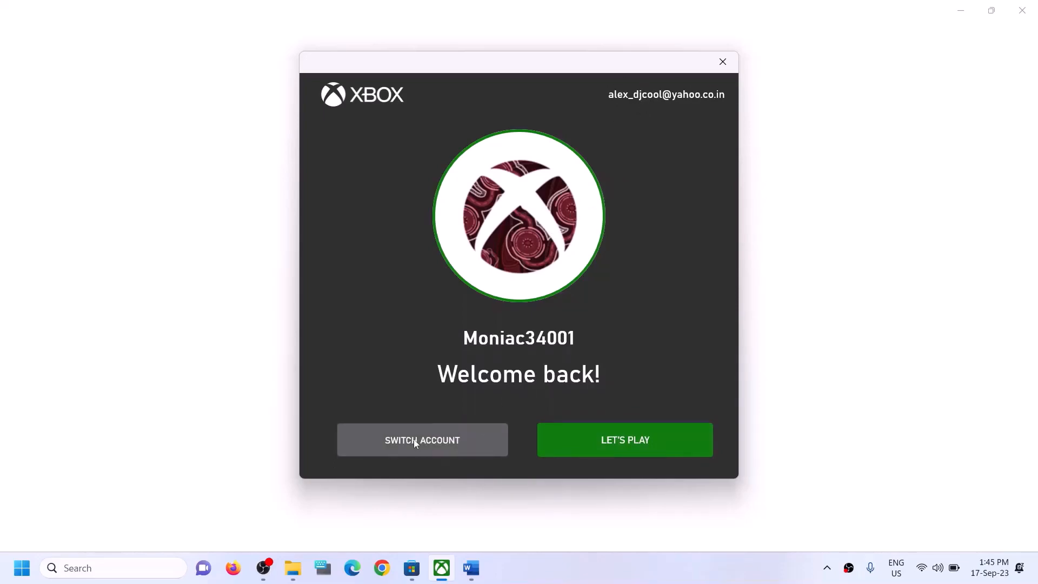
left_click(489, 251)
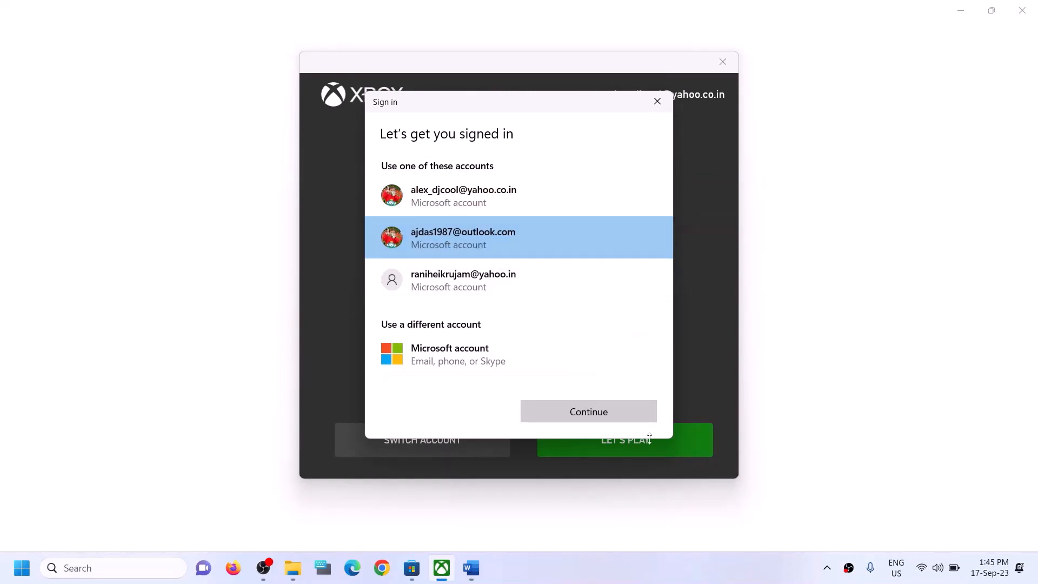
left_click(594, 416)
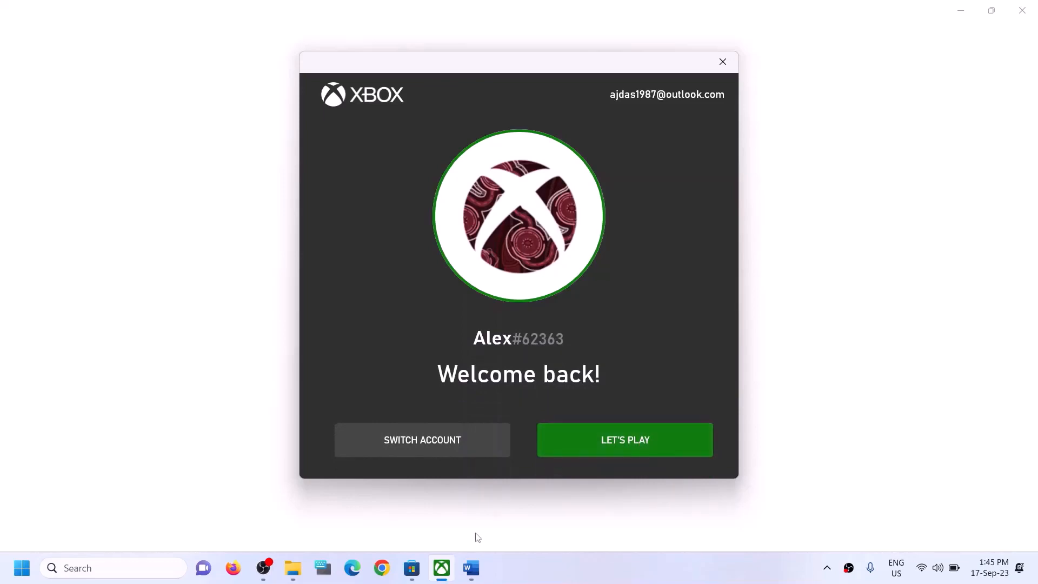
left_click(585, 442)
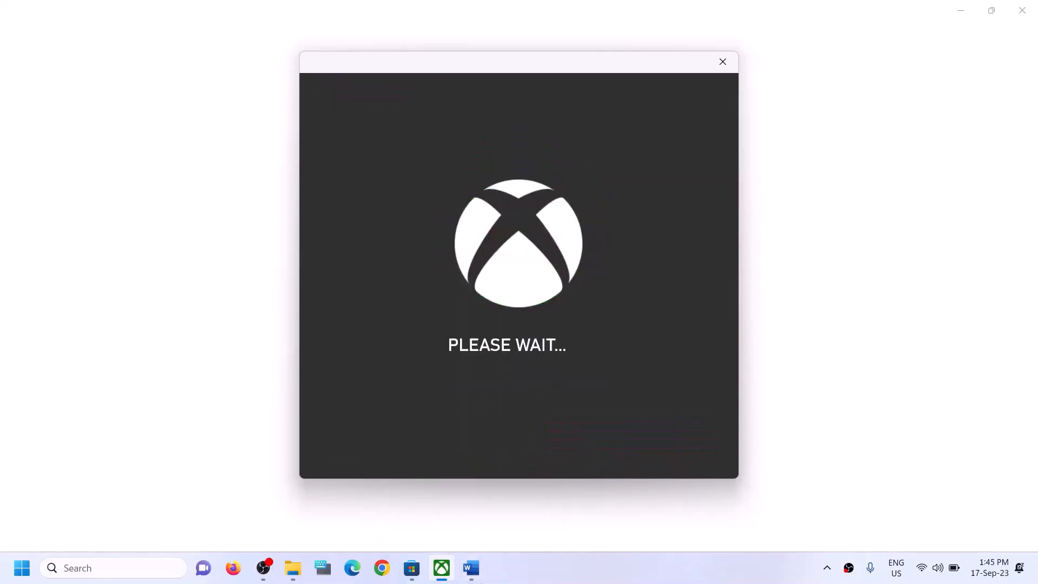
- Highlight Step 2's Microsoft Store library advice in Word, and examine the Forza Motorsport download and app list in the Microsoft Store library
left_click(472, 569)
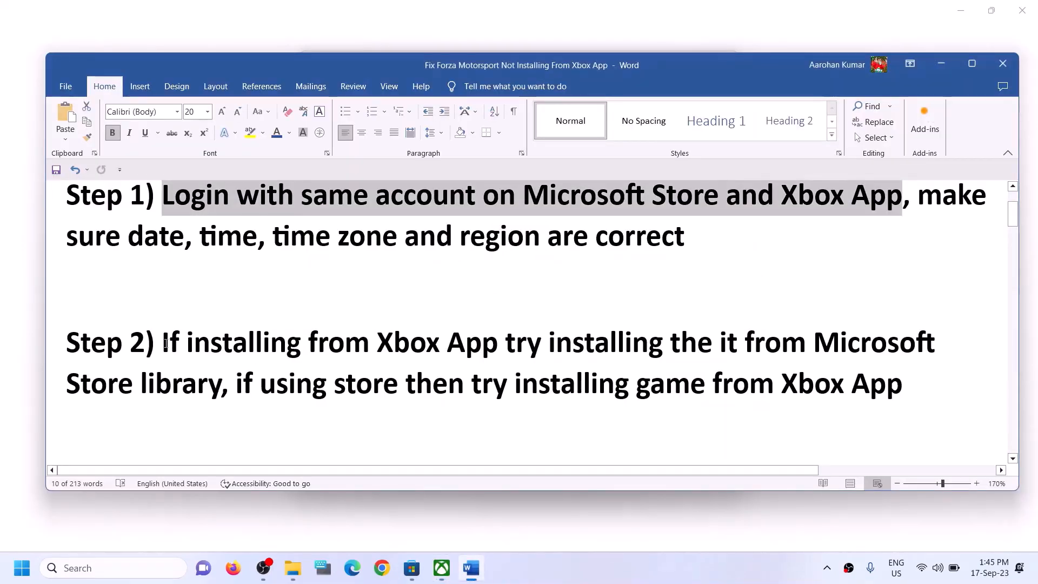
left_click_drag(163, 343, 220, 387)
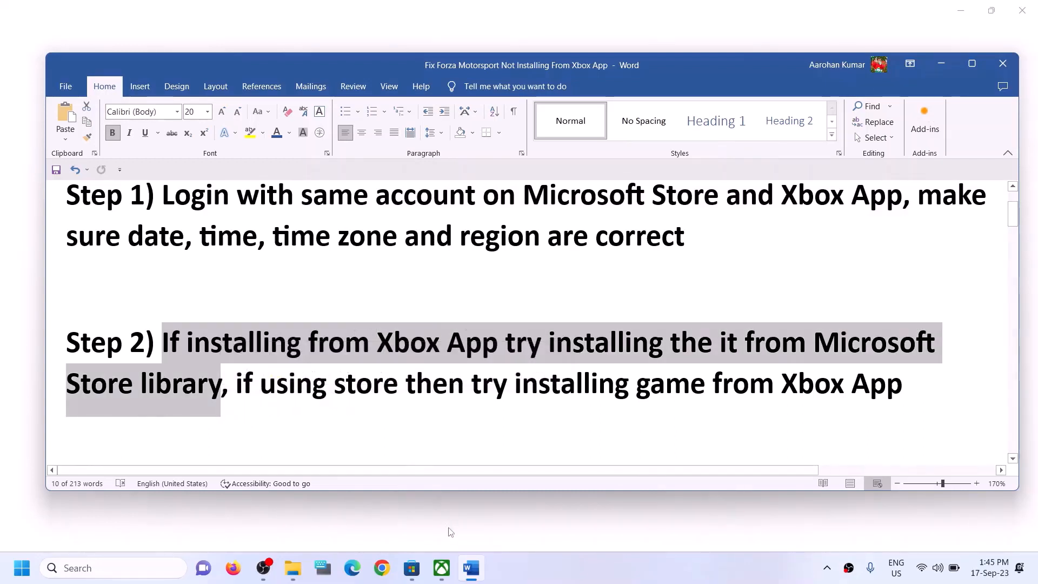
mouse_move(443, 576)
left_click(412, 576)
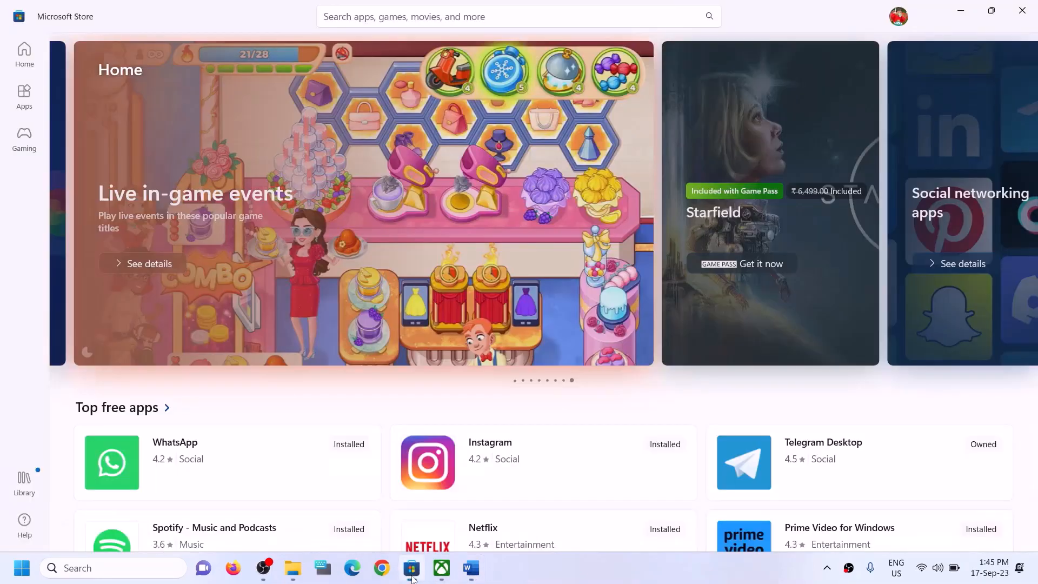
left_click(30, 488)
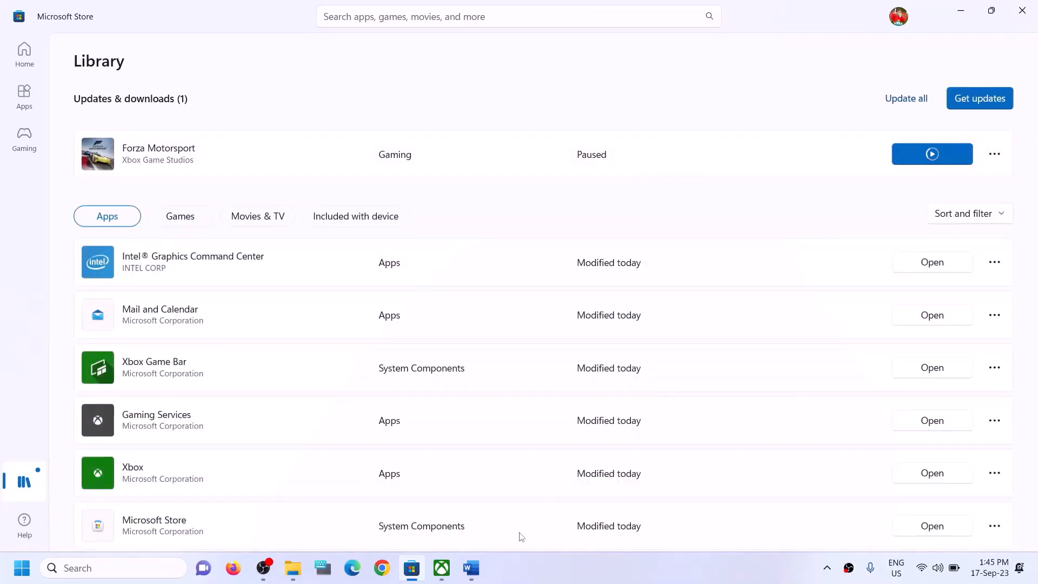
left_click(441, 567)
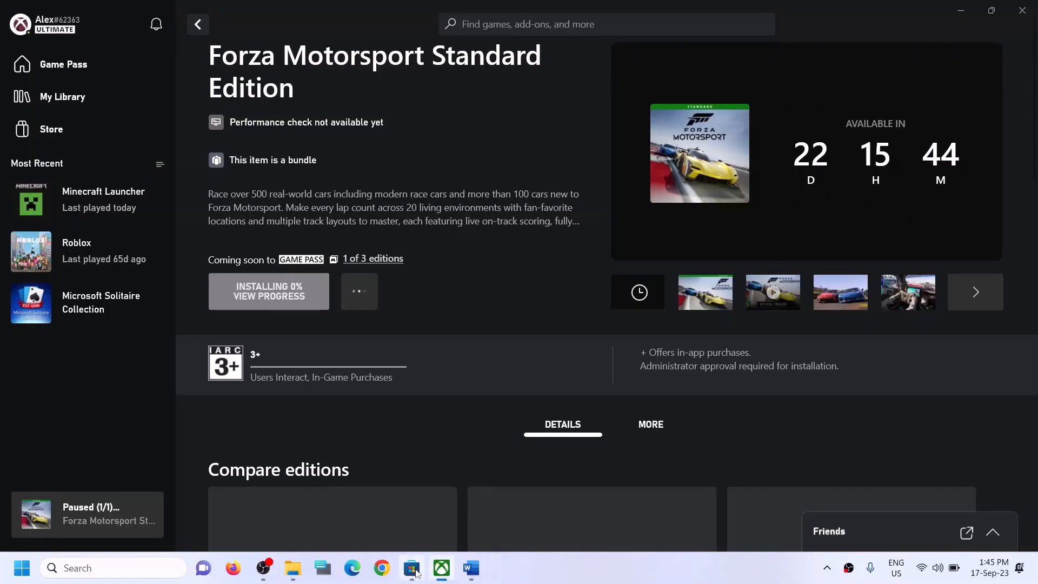
left_click(411, 568)
scroll(748, 373, "down", 10)
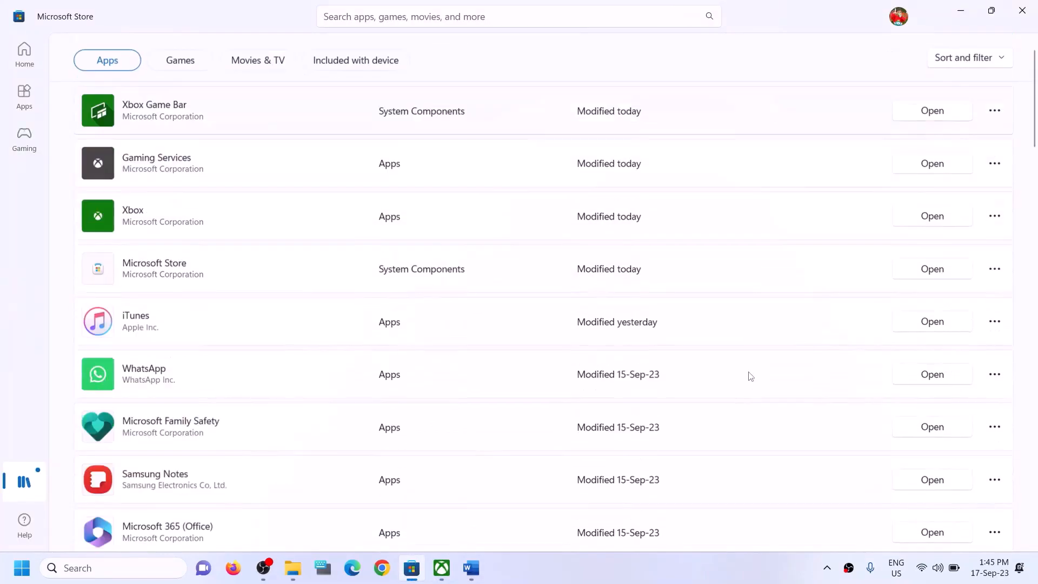
scroll(748, 429, "up", 10)
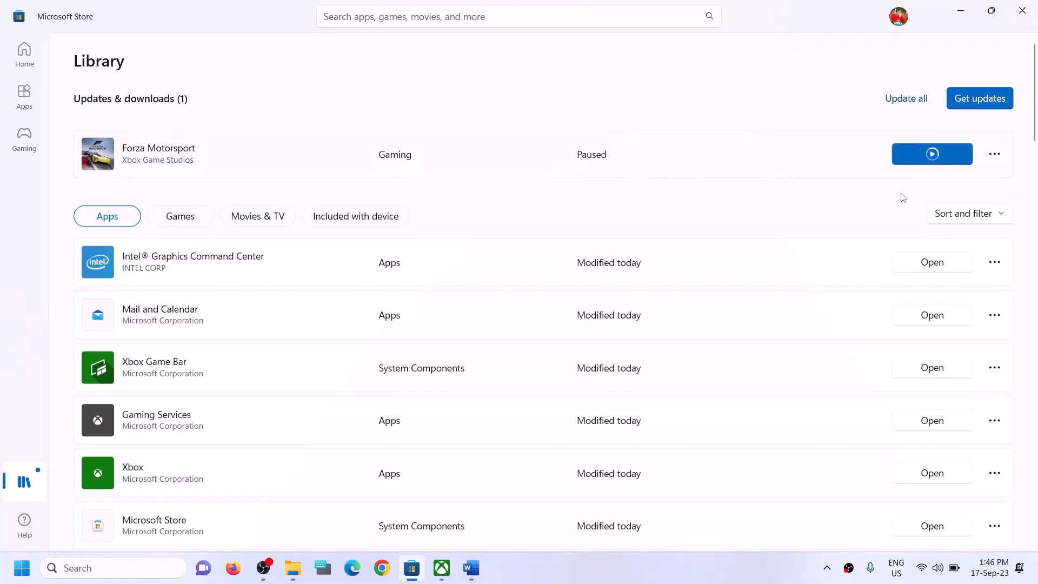
- Highlight Step 2's advice in Word on installing from the Xbox App instead, and switch to the Forza Motorsport page in the Xbox app
left_click(471, 567)
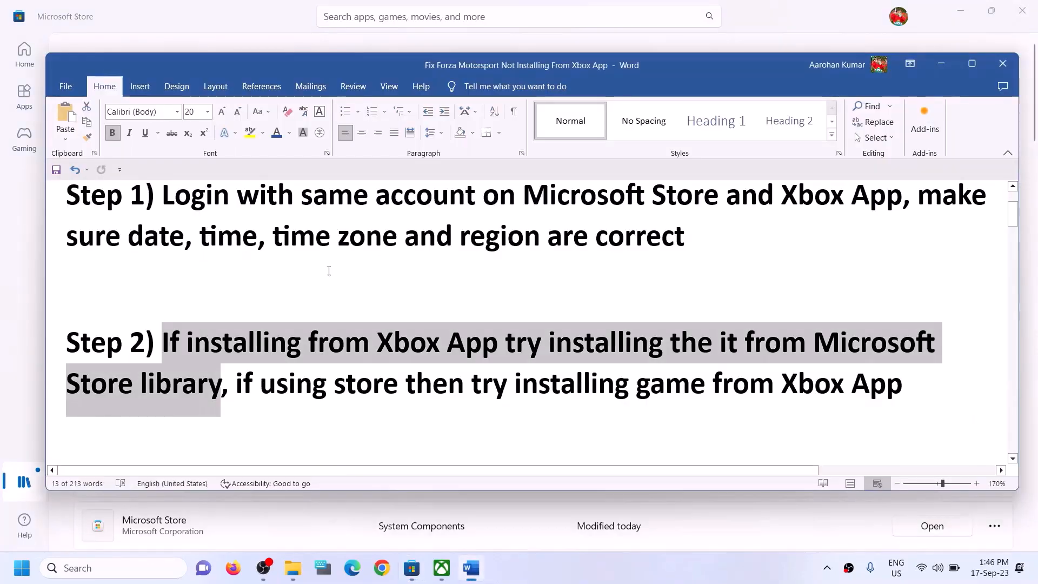
left_click_drag(237, 400, 713, 399)
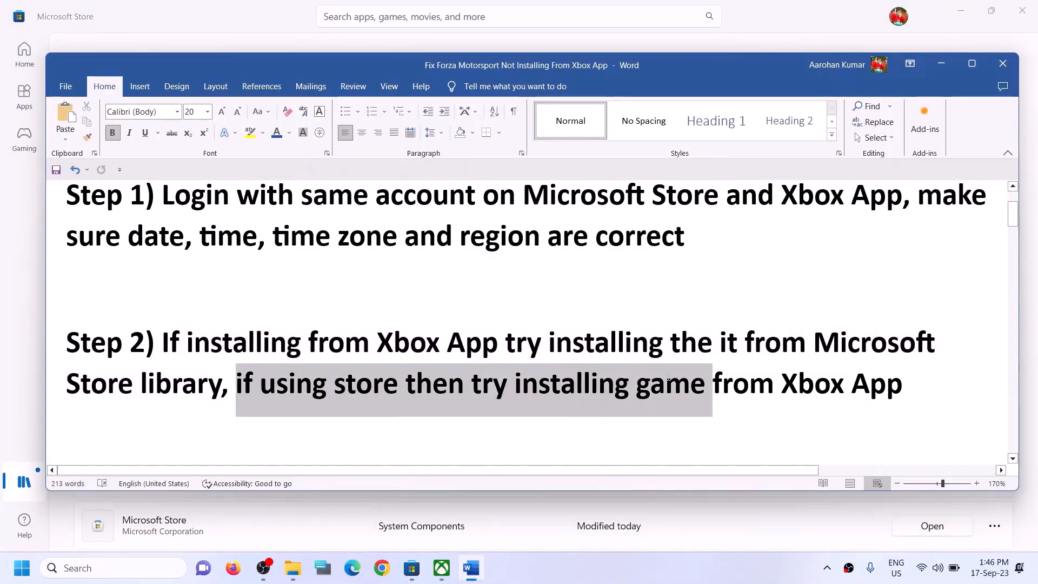
left_click(398, 383)
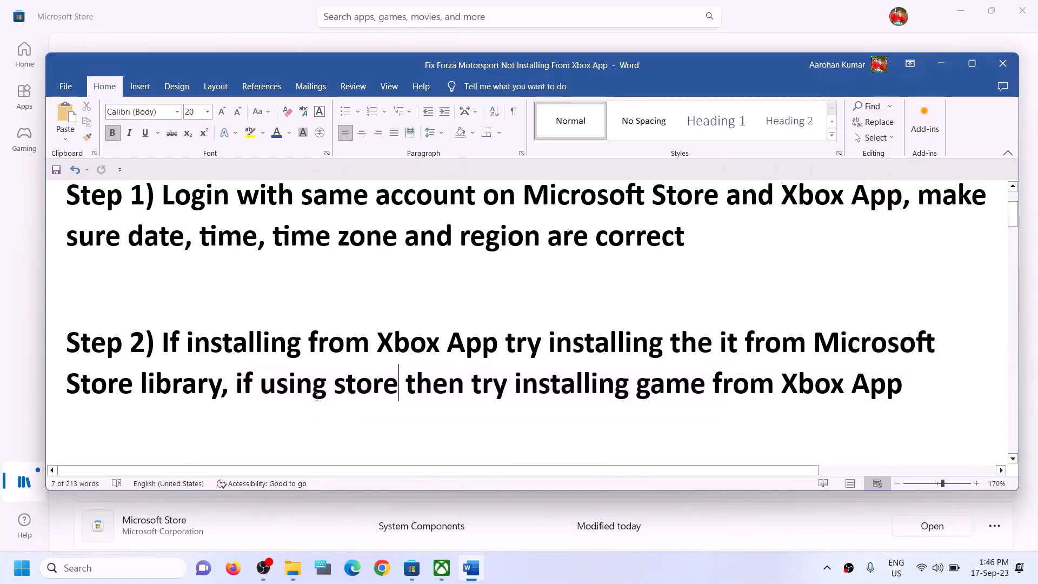
left_click_drag(238, 400, 405, 383)
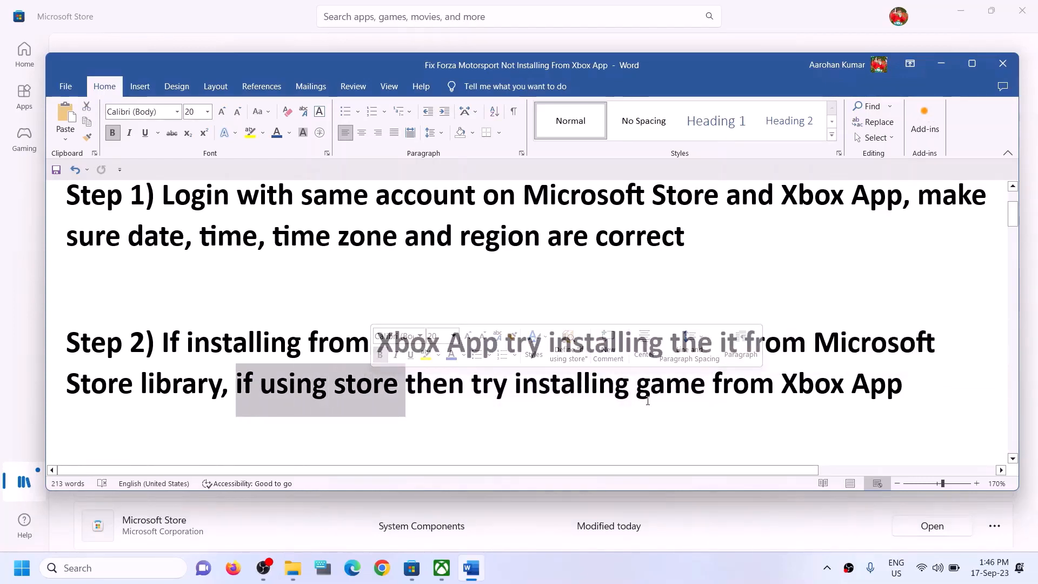
left_click_drag(516, 385, 898, 385)
left_click(374, 382)
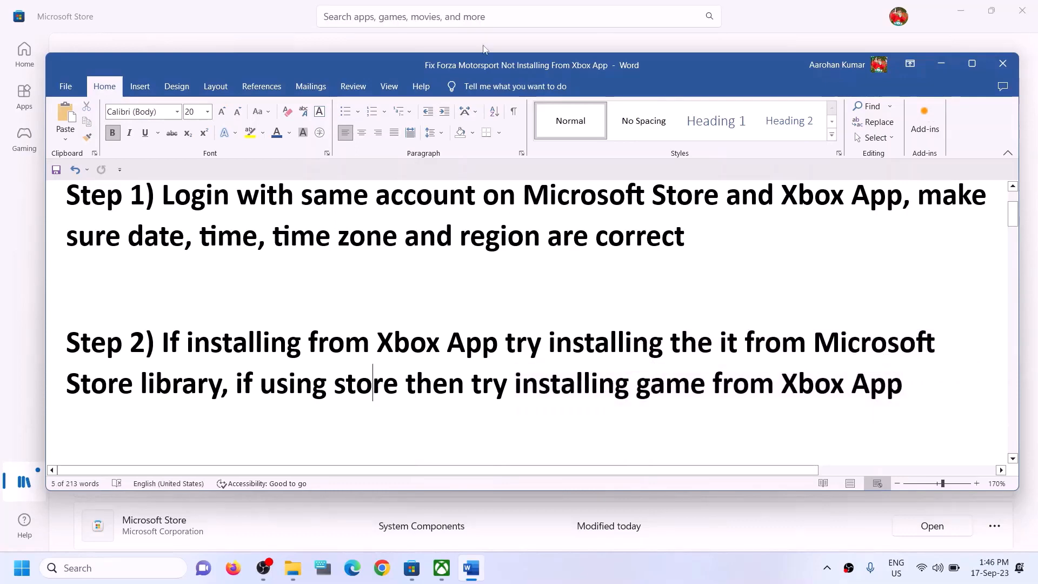
left_click(268, 16)
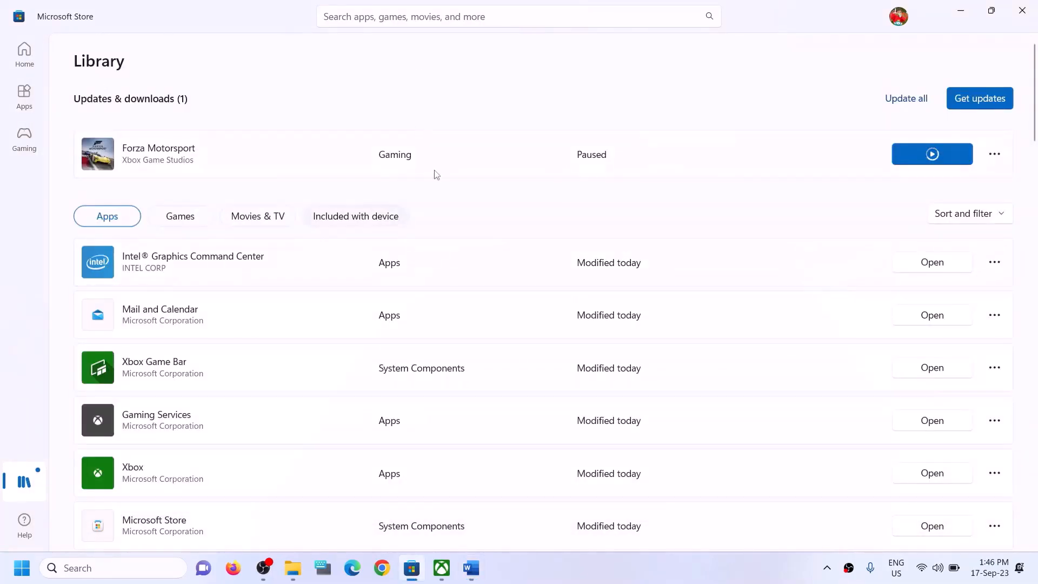
left_click(449, 573)
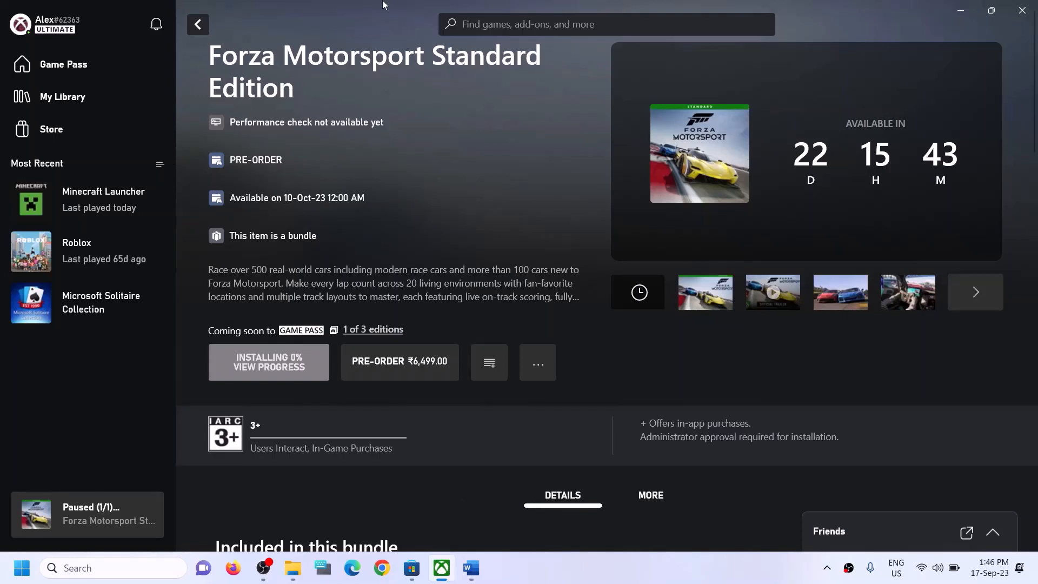
- Search the Xbox app's catalogue for "forza", and look up "xbox" in Windows search
left_click(536, 23)
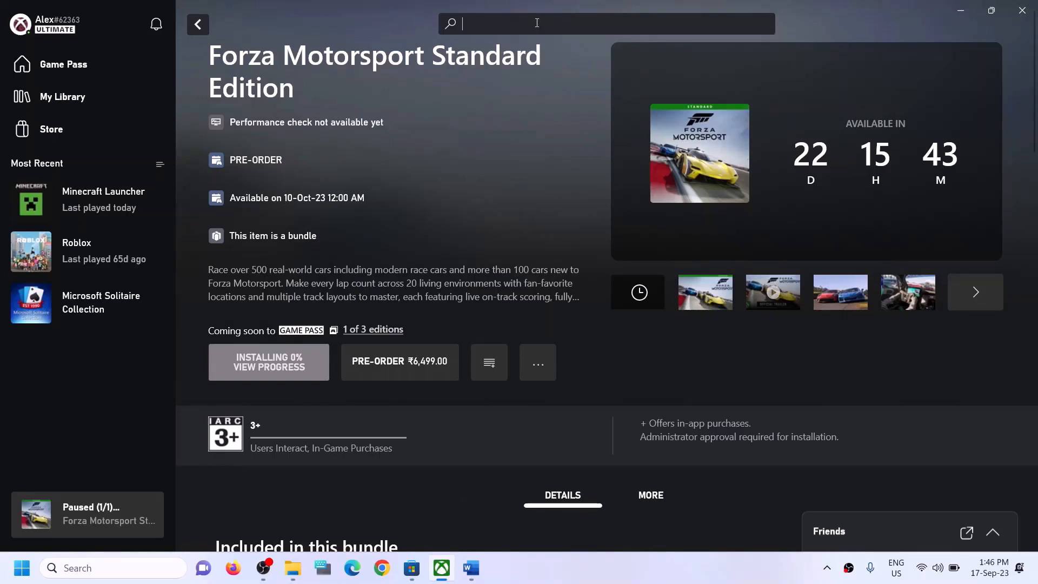
type("forza")
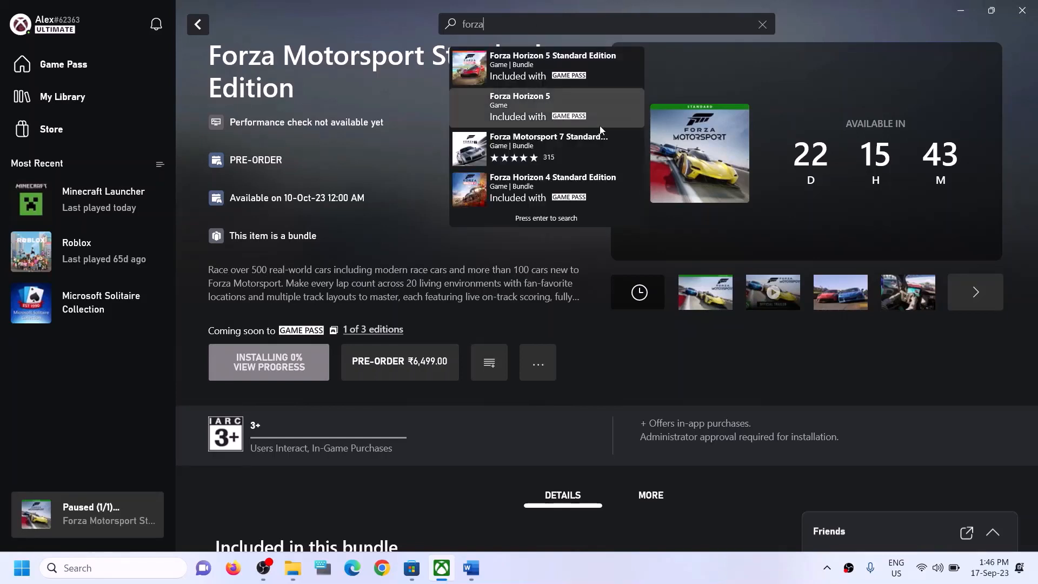
left_click(426, 231)
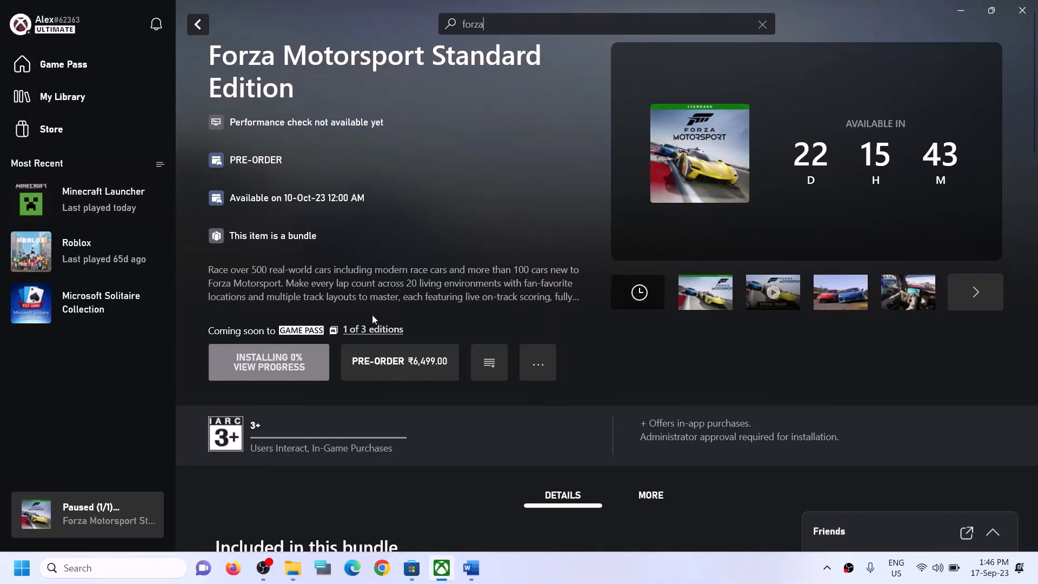
left_click(118, 571)
type("xbox")
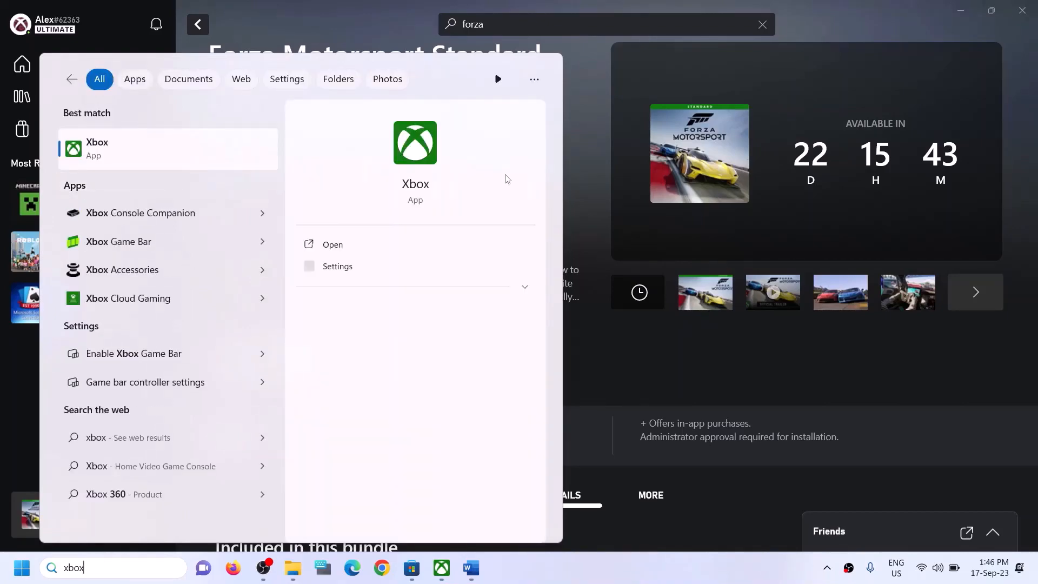
left_click(582, 138)
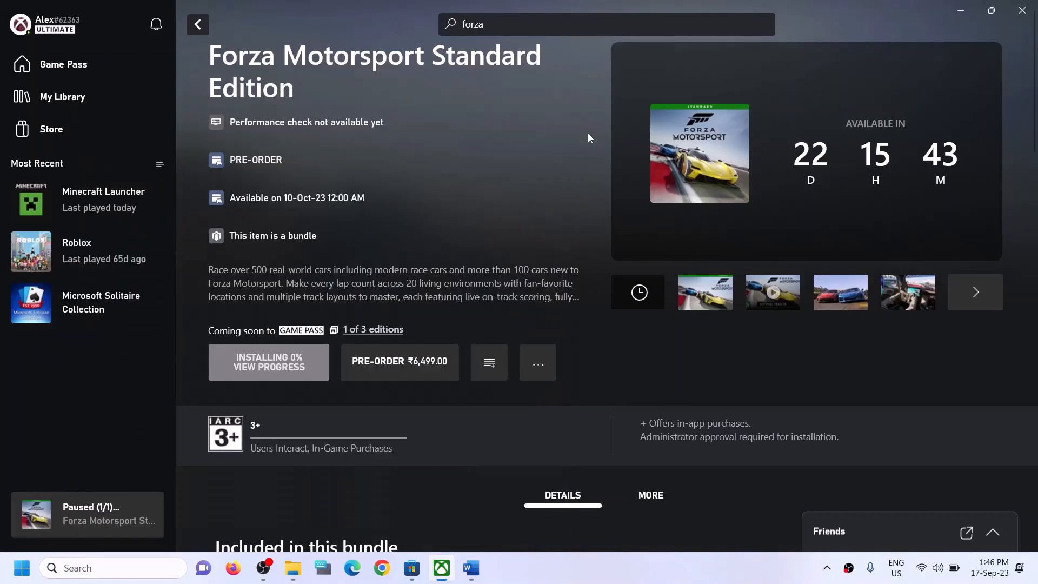
- Switch to the Word document and copy the full Get-AppxPackage command given under Step 3
left_click(471, 567)
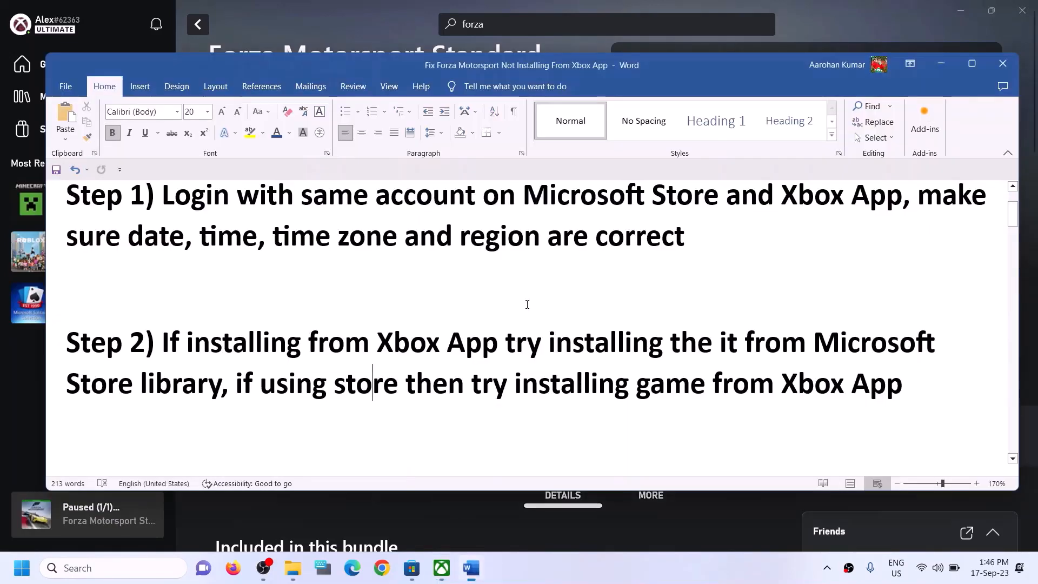
scroll(385, 357, "down", 1)
scroll(385, 356, "down", 4)
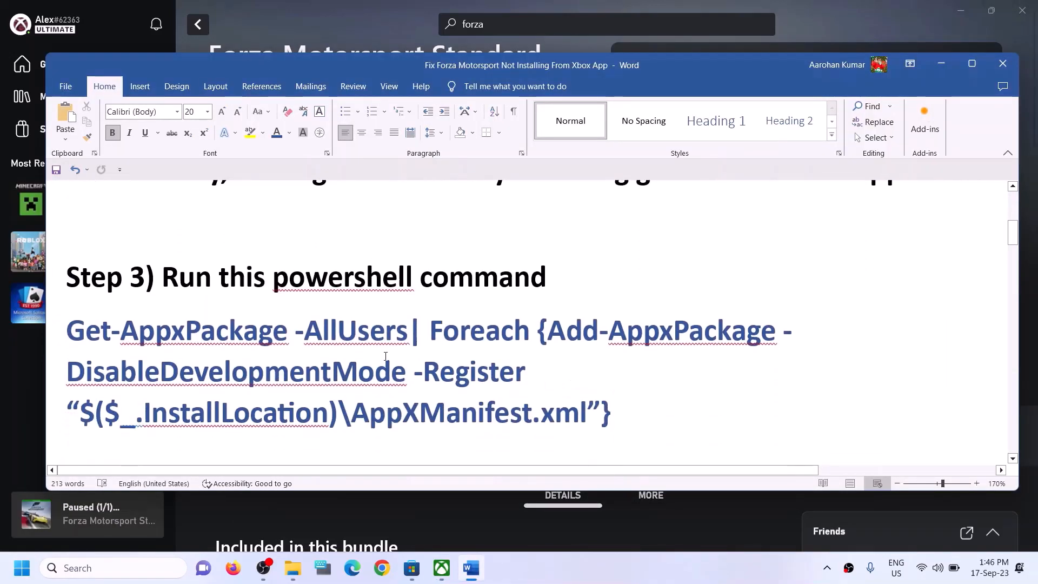
left_click_drag(621, 407, 105, 342)
right_click(118, 341)
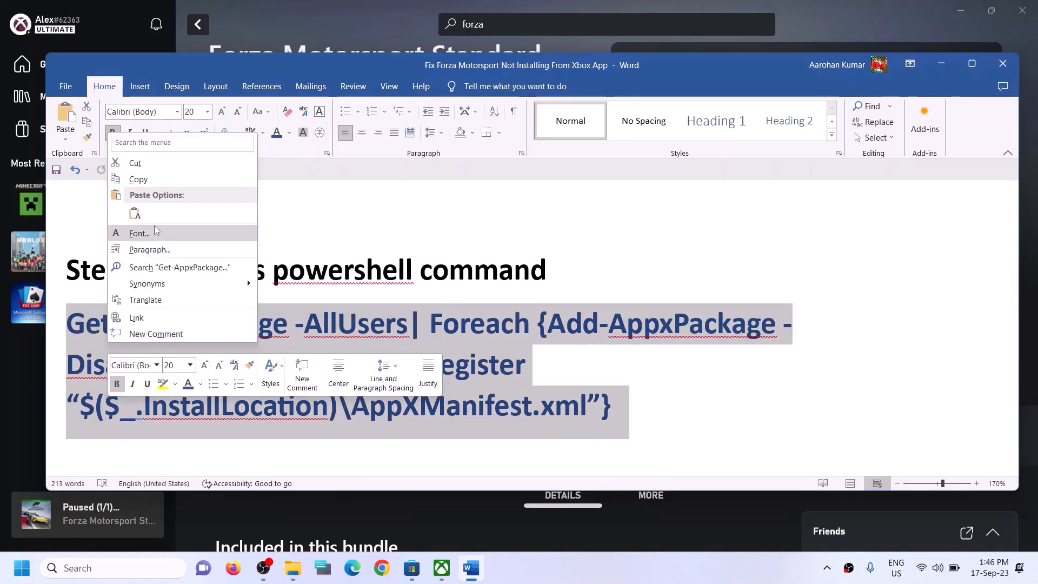
left_click(142, 180)
- Open Windows PowerShell as administrator, allowing it to make changes, and run the copied Get-AppxPackage command
left_click(107, 573)
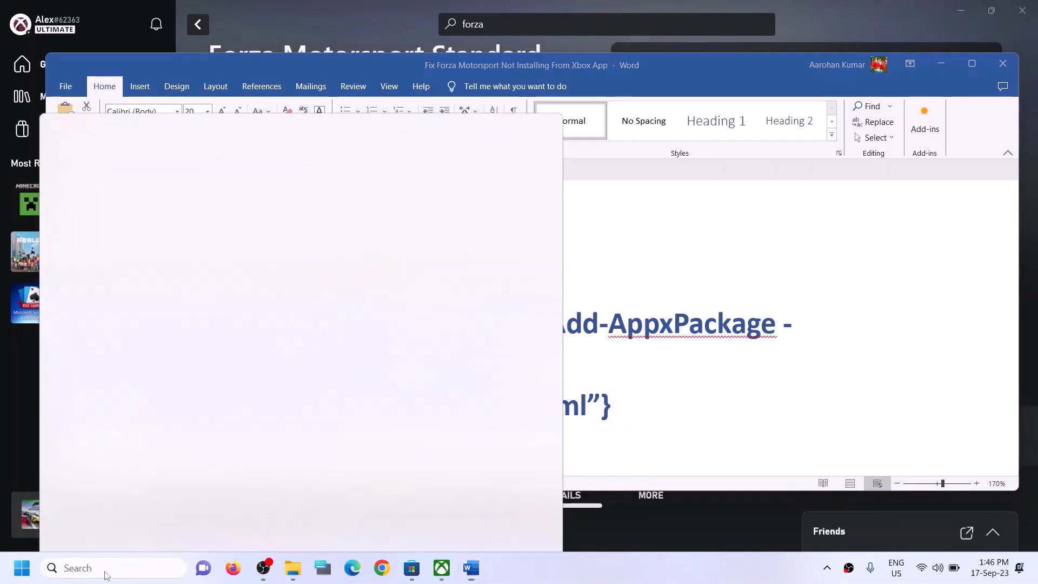
type("powers")
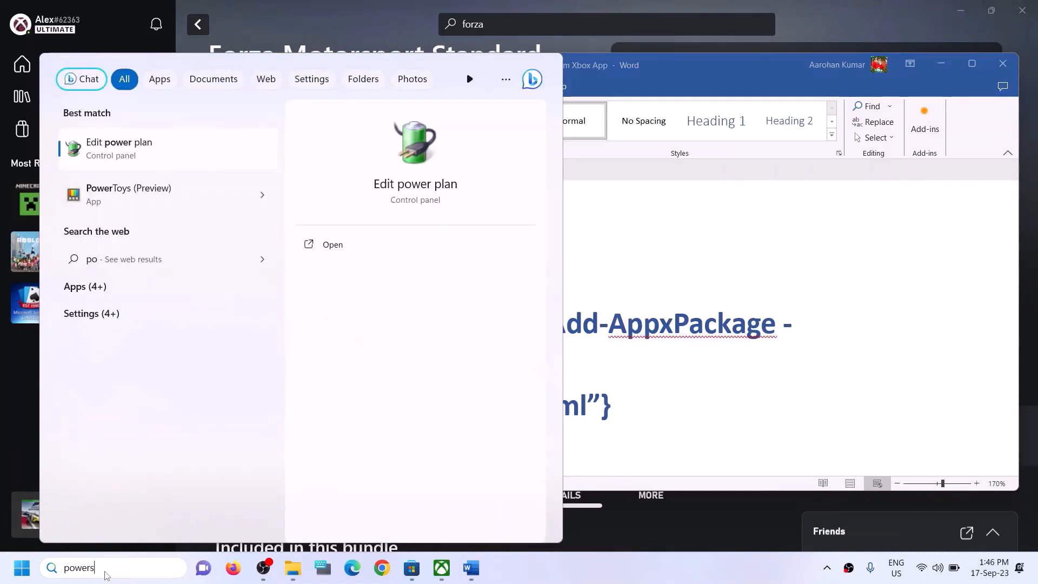
type("hell")
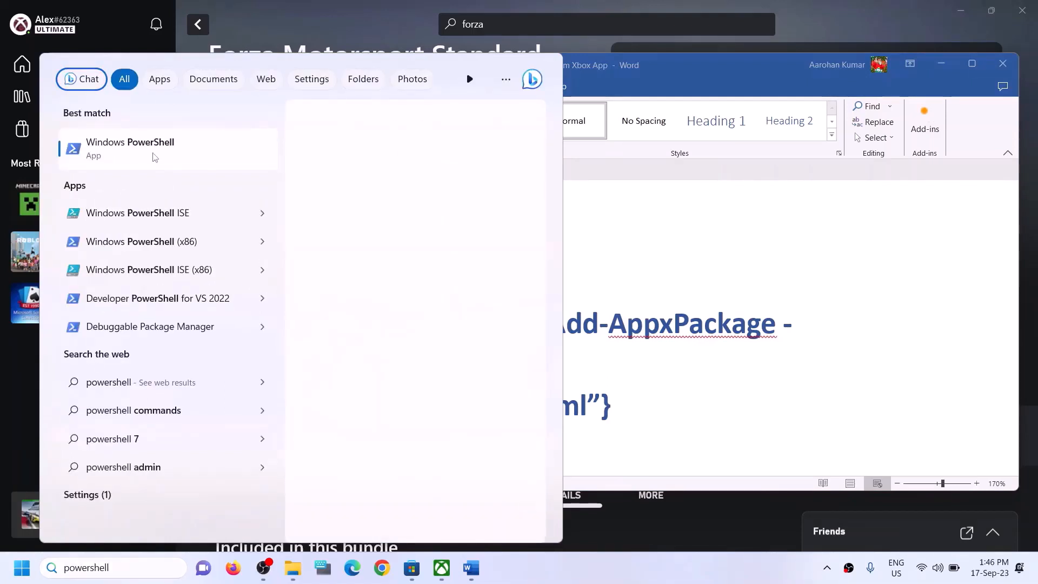
right_click(233, 170)
left_click(439, 193)
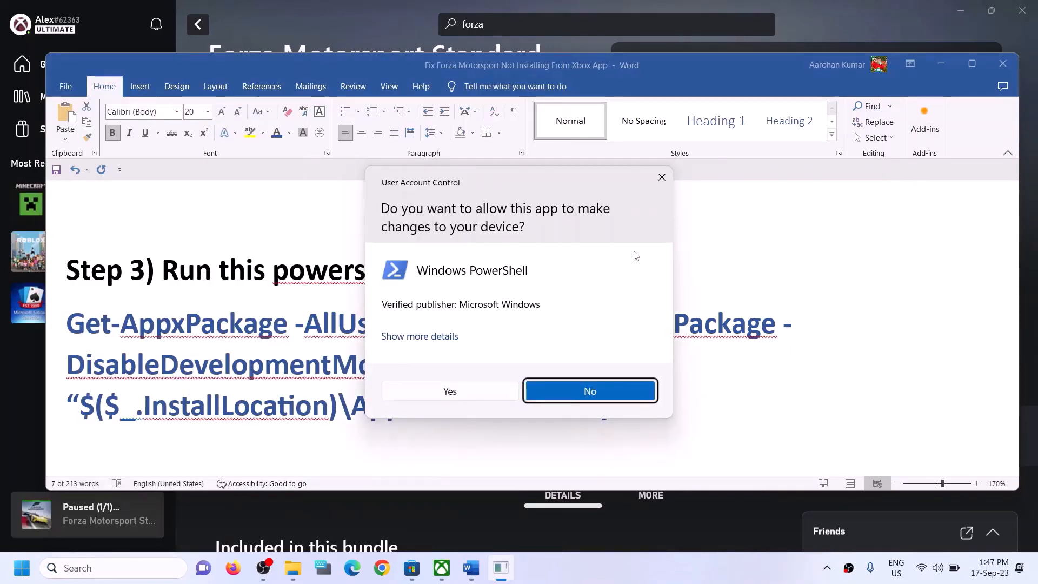
left_click(449, 391)
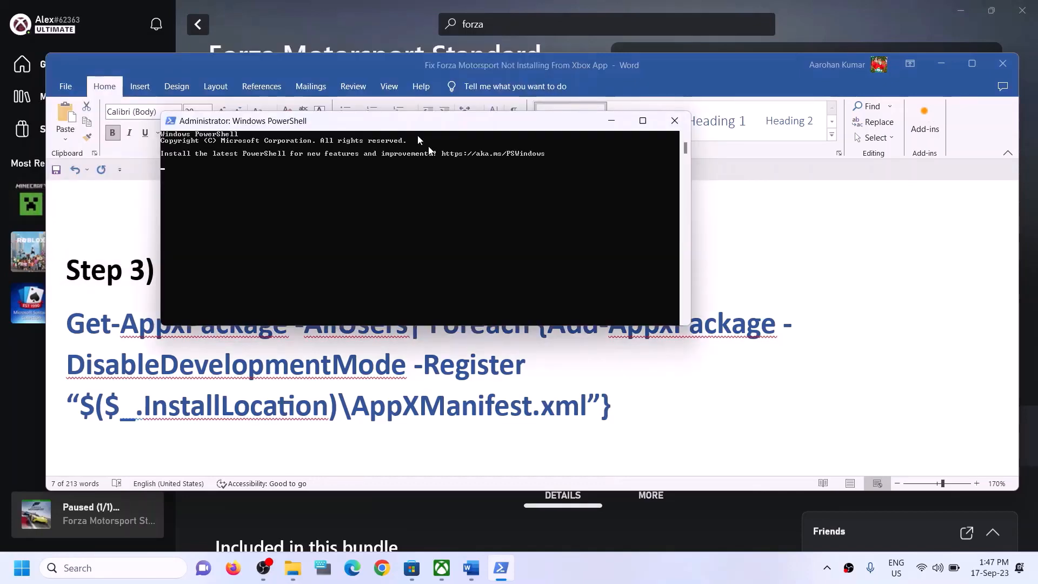
right_click(437, 302)
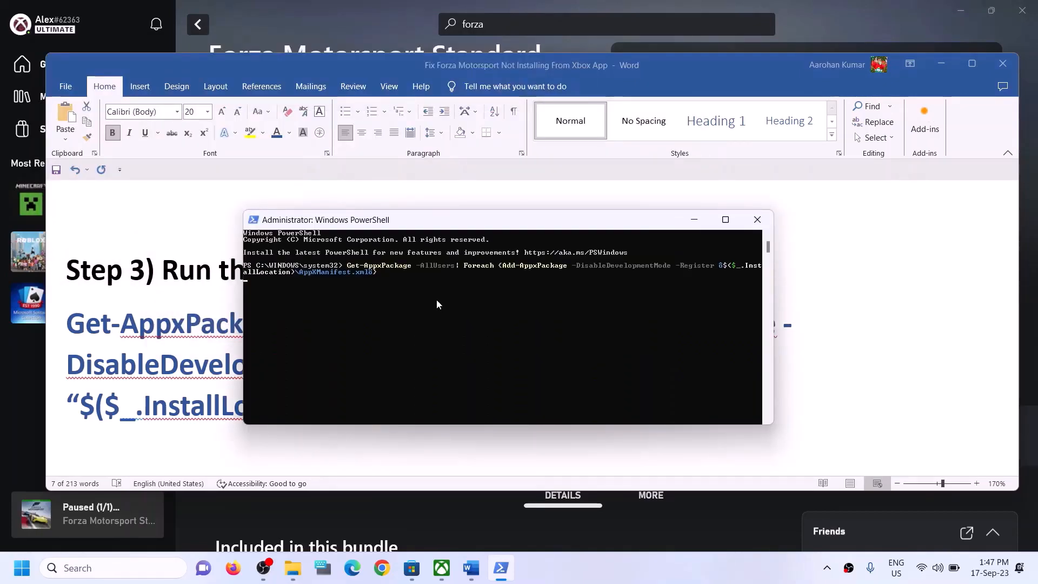
key("Return")
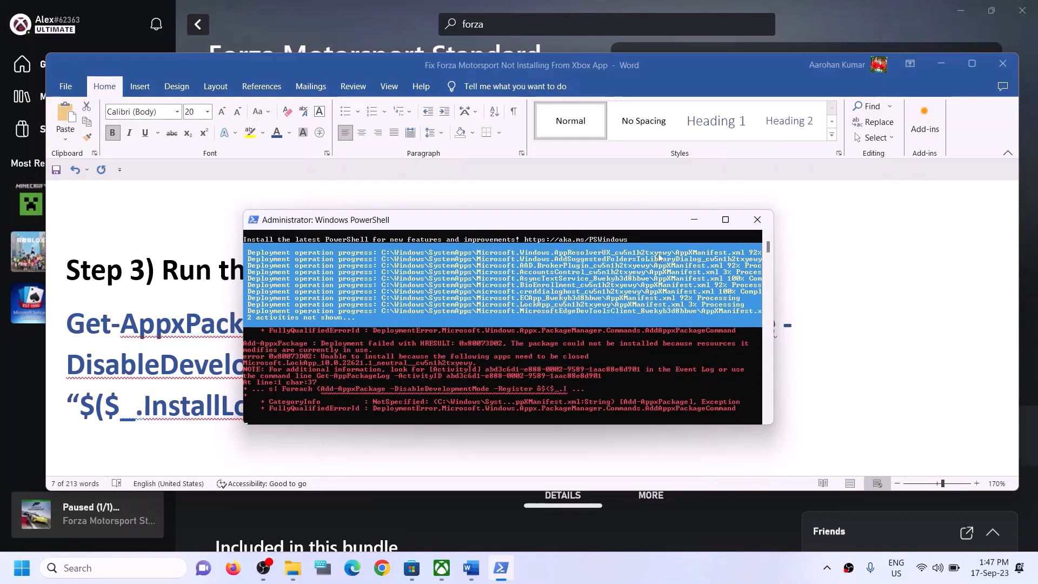
- Return to the Word document and highlight Step 4's heading text, "Delete Microsoft Store Local Cache Files"
left_click(865, 296)
triple_click(432, 323)
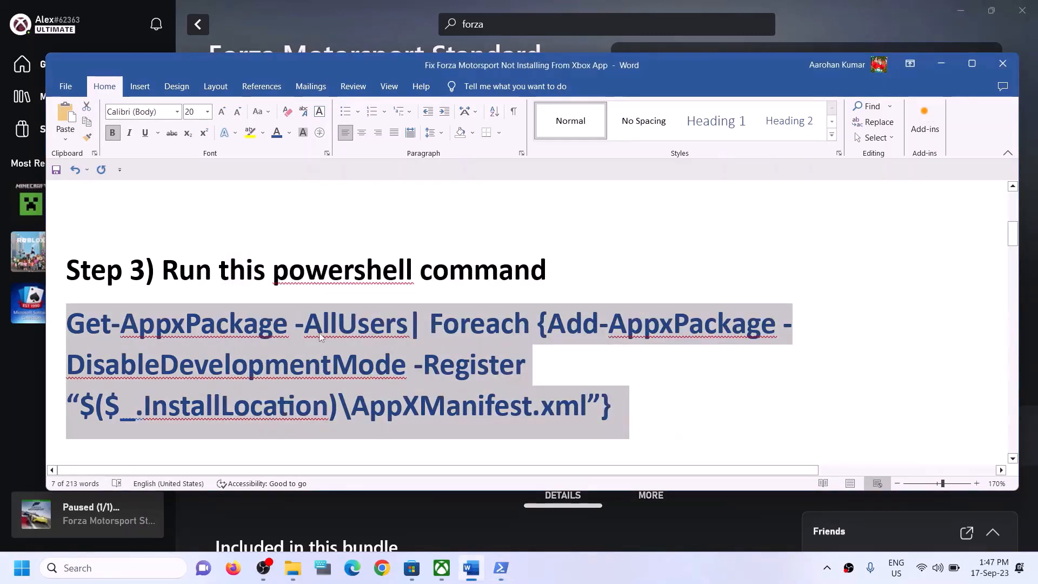
scroll(320, 337, "down", 4)
scroll(322, 349, "up", 1)
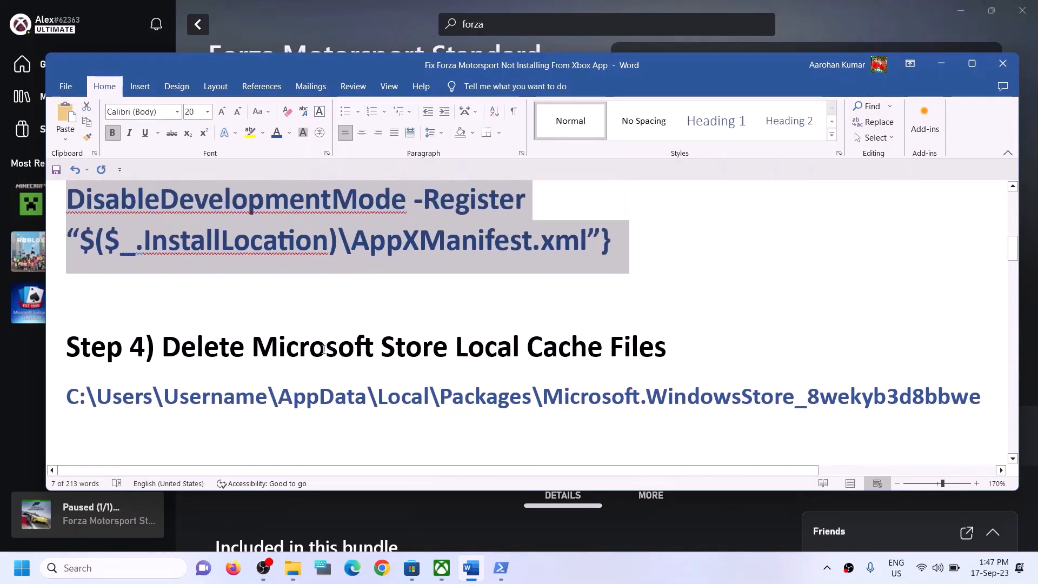
left_click_drag(162, 348, 667, 350)
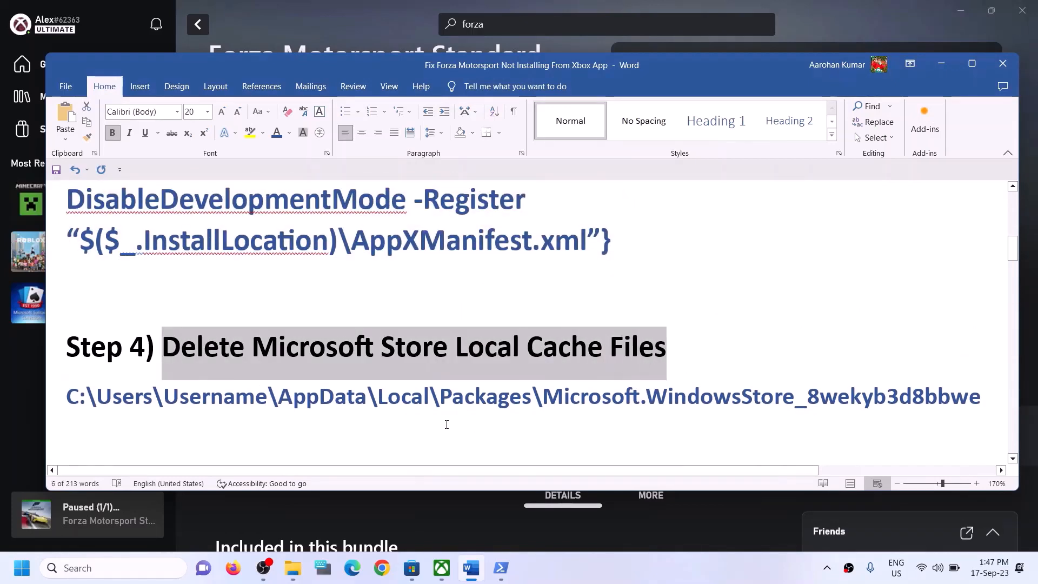
- Switch to File Explorer and open the Test user folder under C:\Users
left_click(301, 562)
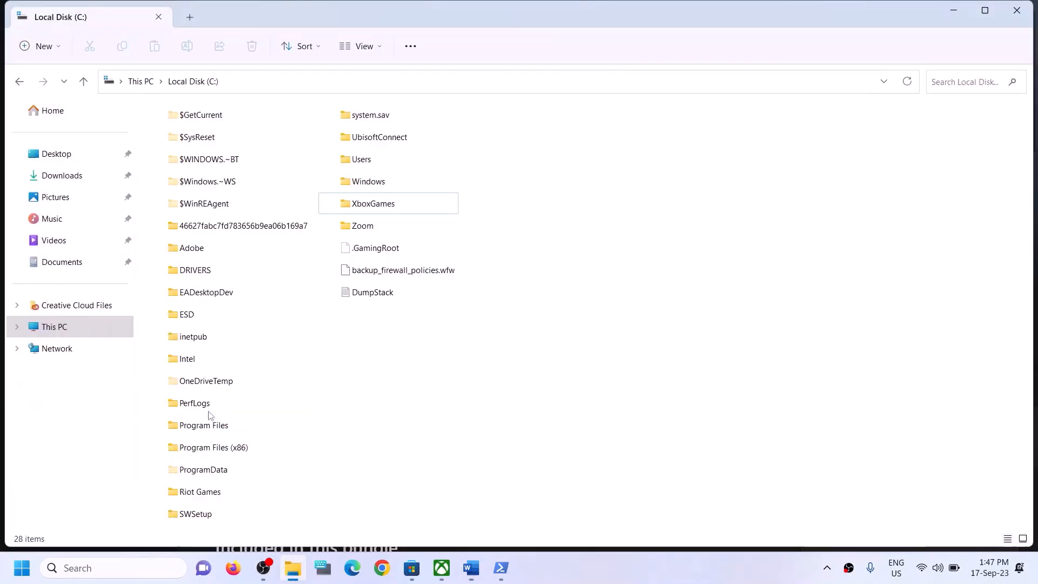
left_click(69, 326)
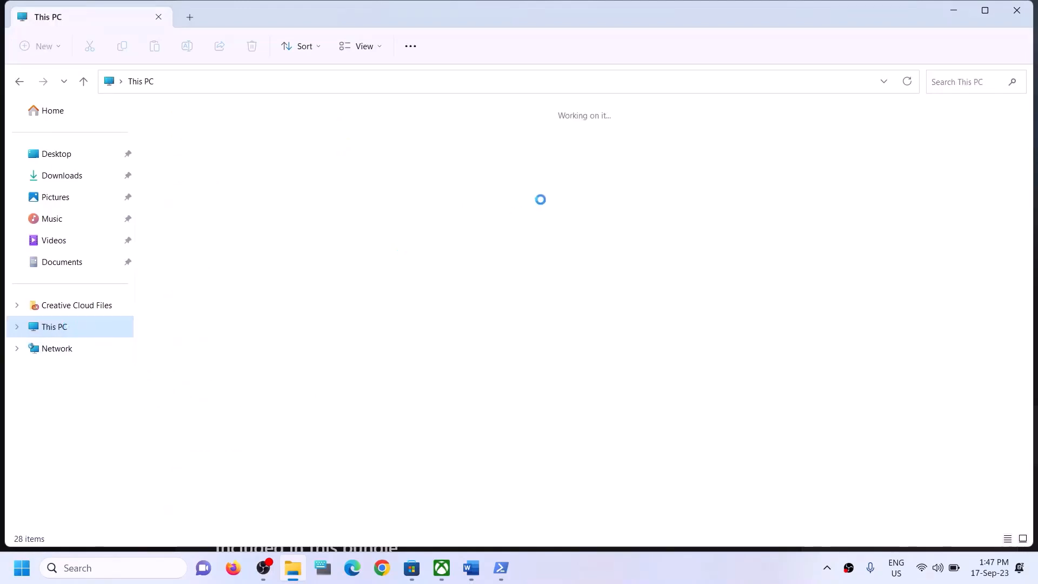
key("Return")
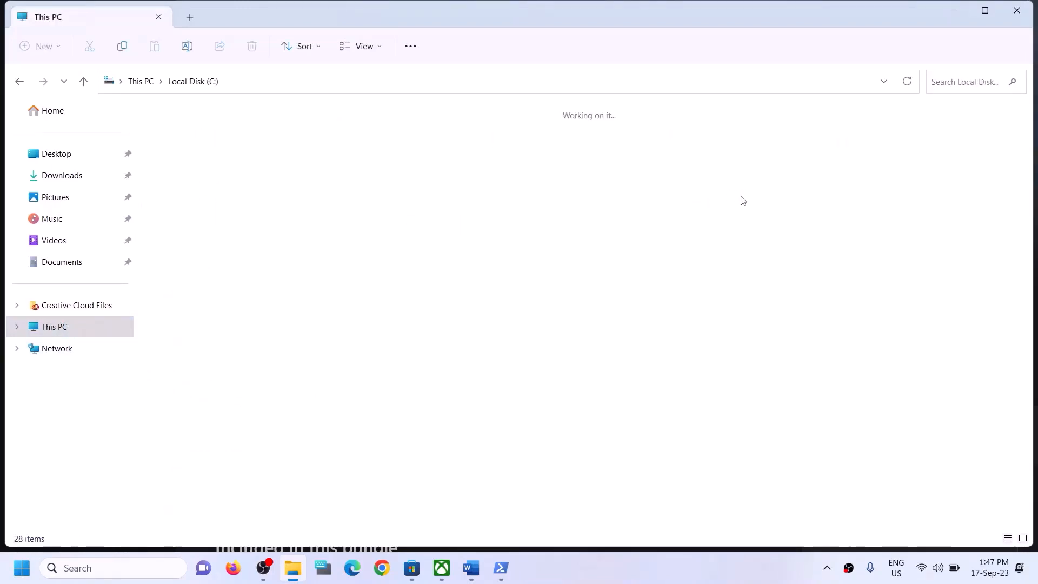
left_click(387, 157)
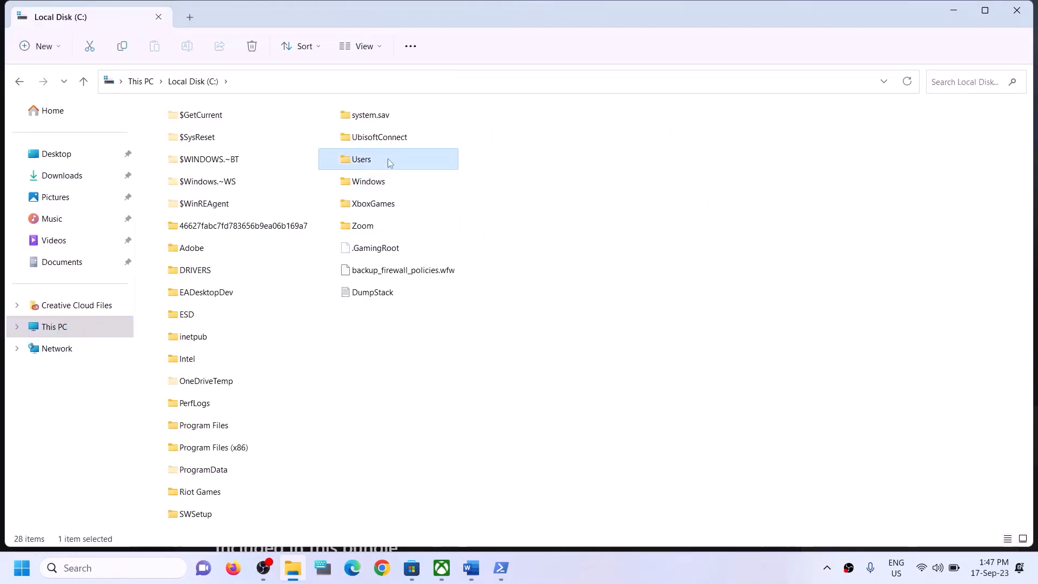
double_click(373, 161)
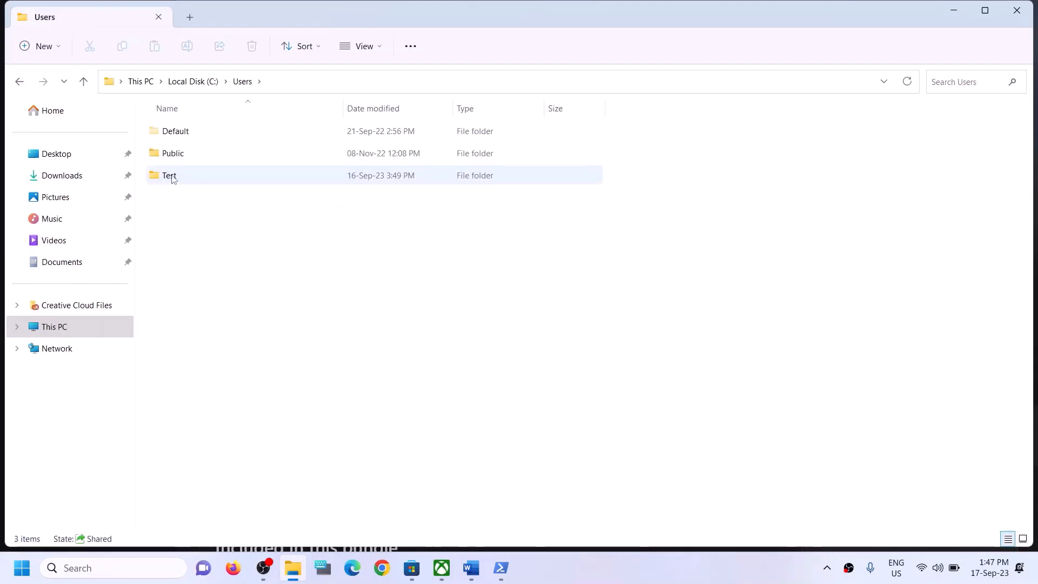
left_click(198, 174)
double_click(198, 174)
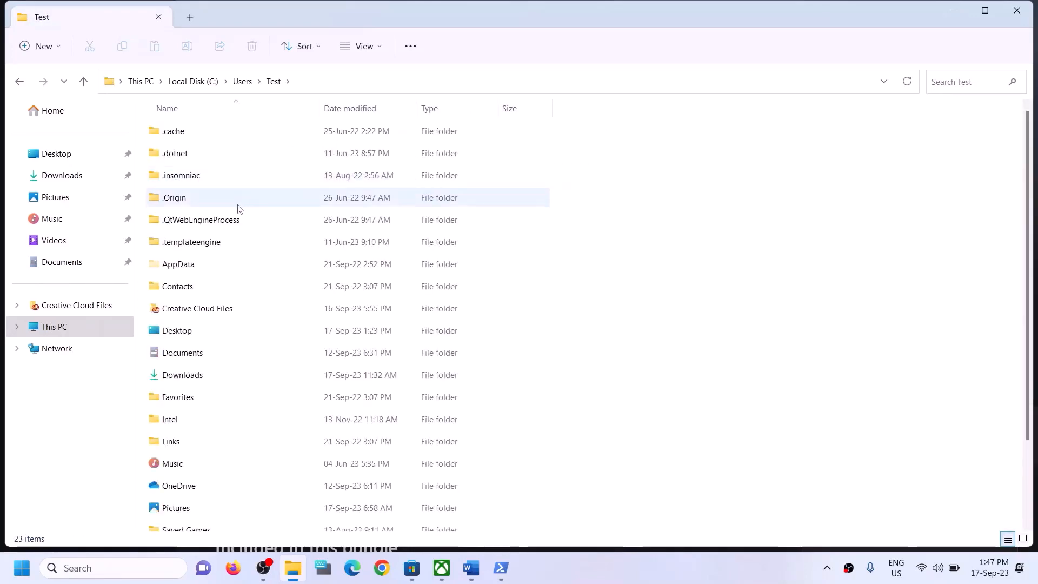
- Select the AppData folder and check File Explorer's Hidden items display option
left_click(230, 266)
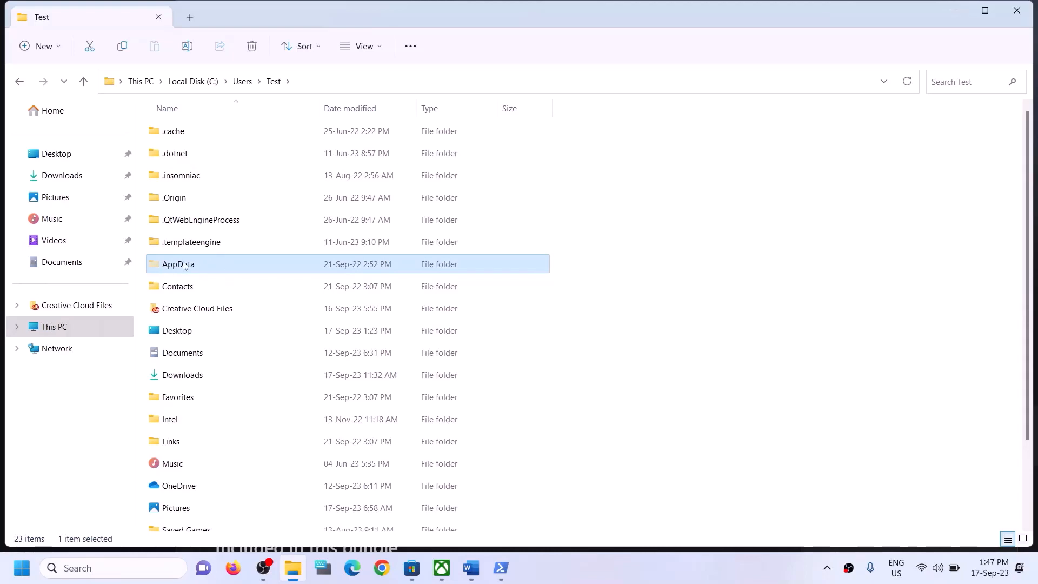
left_click(377, 44)
mouse_move(358, 278)
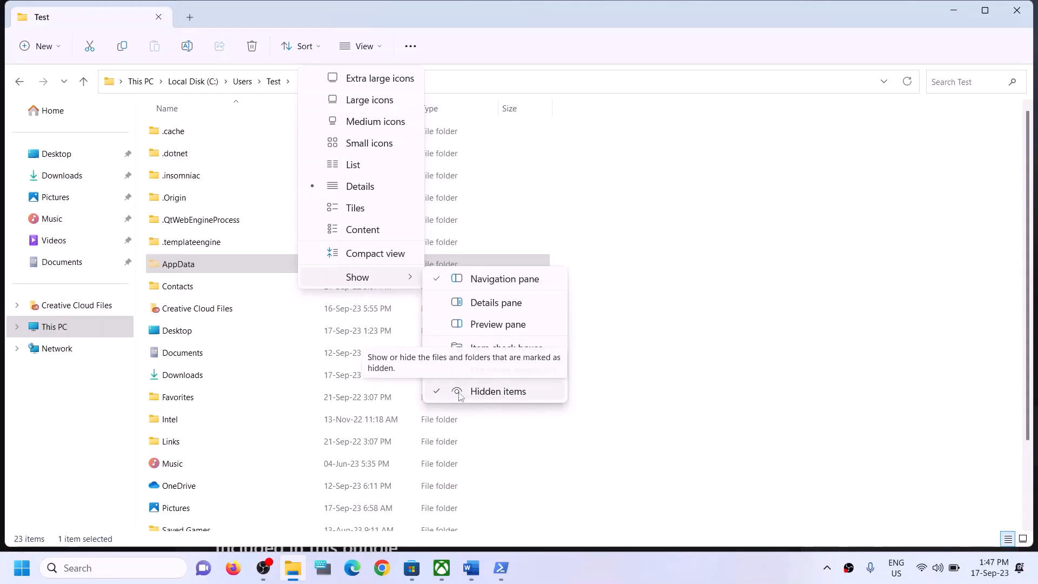
left_click(193, 268)
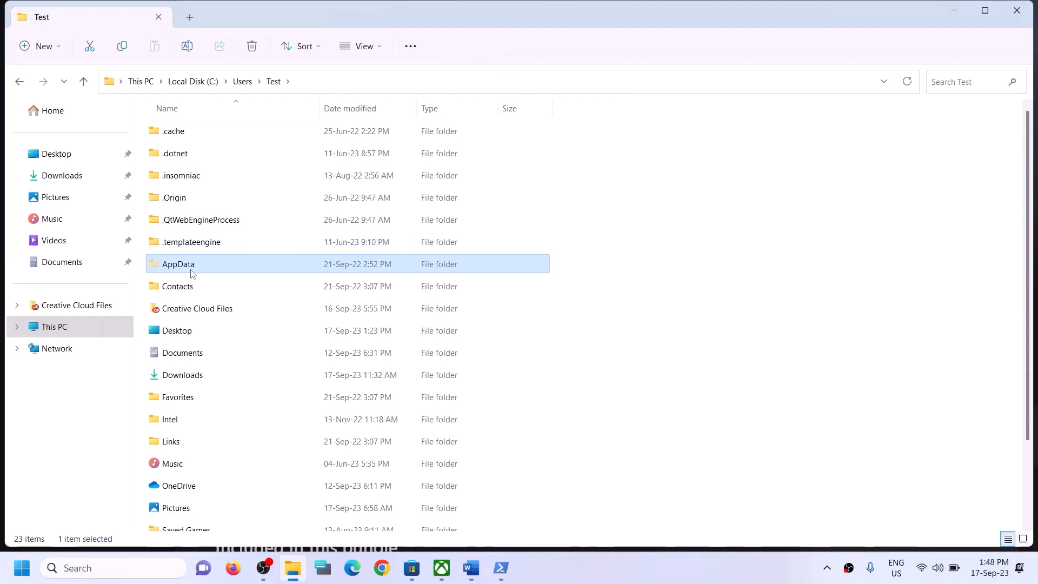
- Open the AppData\Local\Packages folder inside the Test user folder
left_click(172, 270)
left_click(222, 262)
double_click(222, 262)
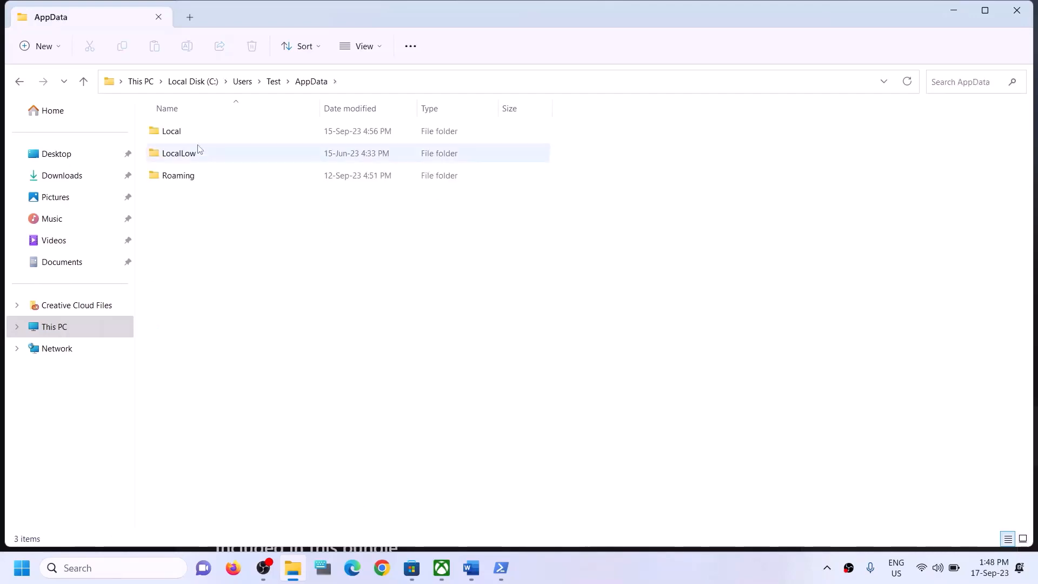
left_click(218, 131)
double_click(221, 131)
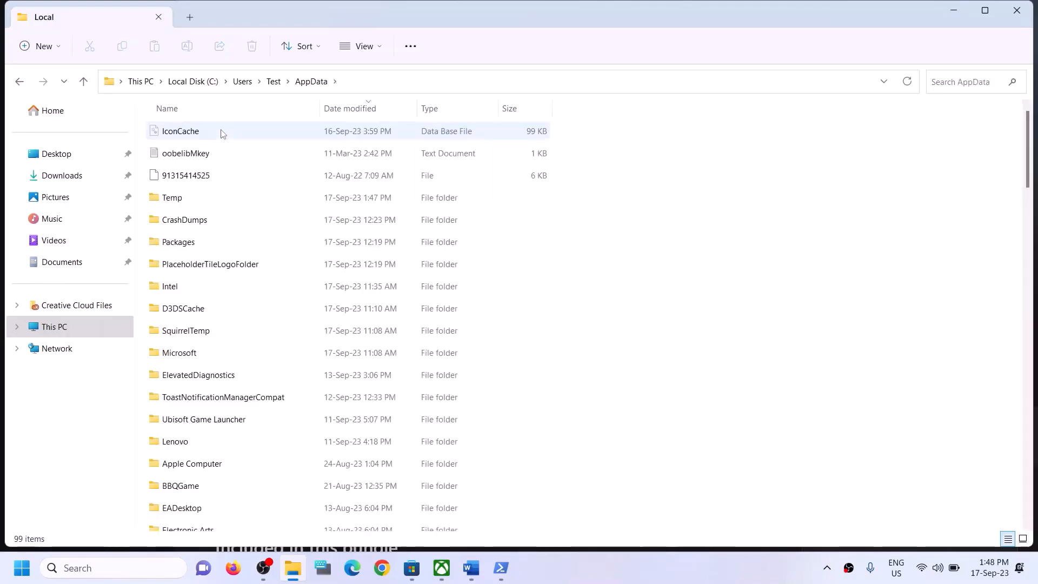
left_click(197, 243)
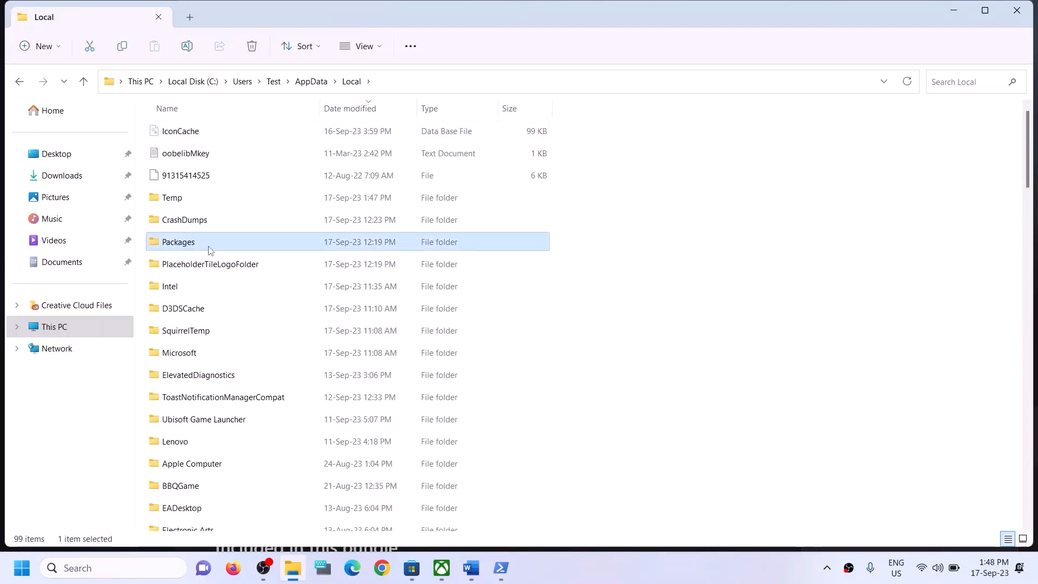
double_click(210, 250)
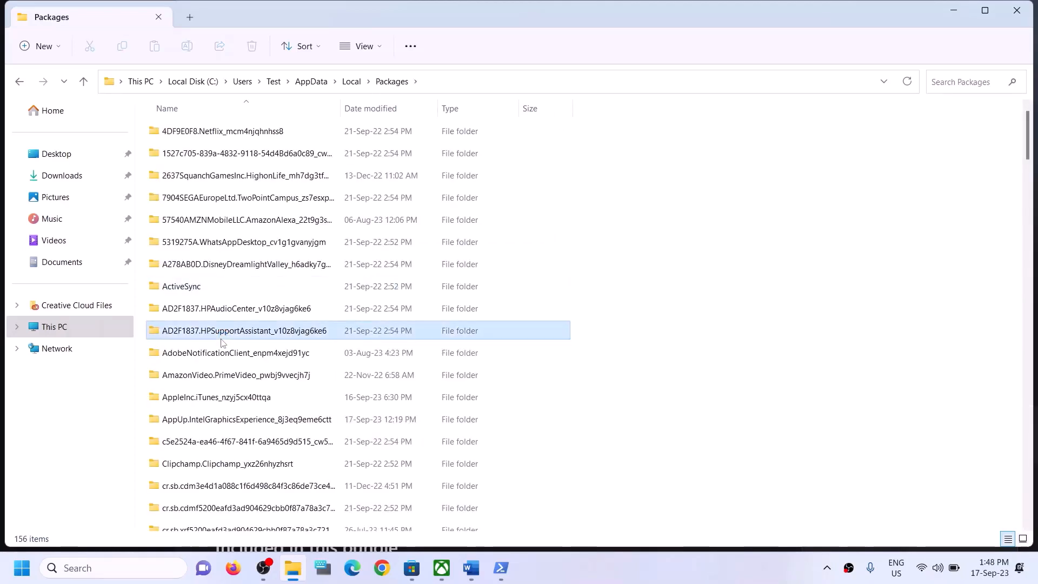
- Find the Microsoft.WindowsStore_8wekyb3d8bbwe folder inside Packages and open it
left_click(238, 363)
scroll(238, 364, "down", 4)
scroll(240, 366, "down", 20)
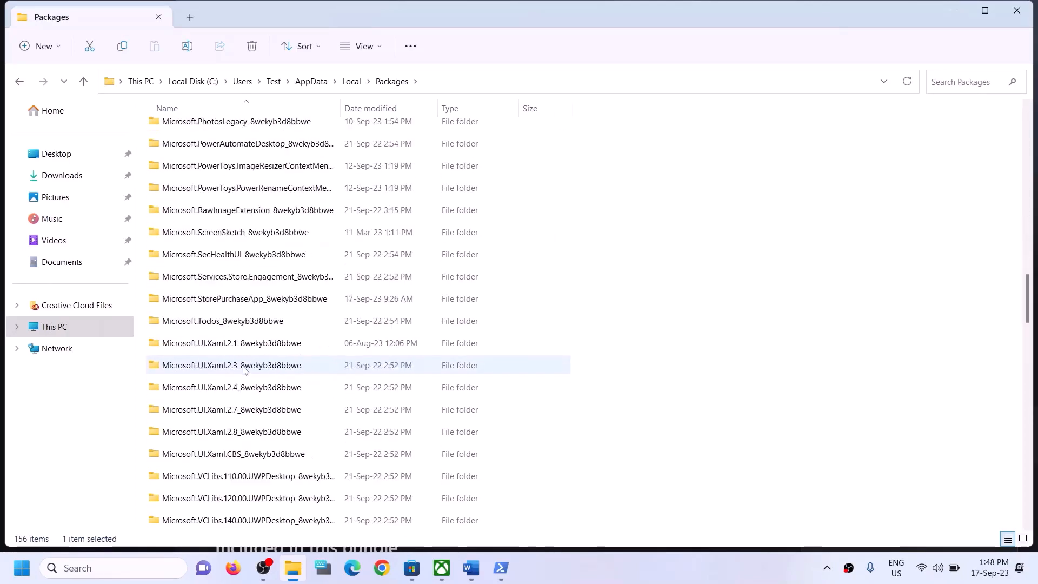
scroll(244, 370, "down", 15)
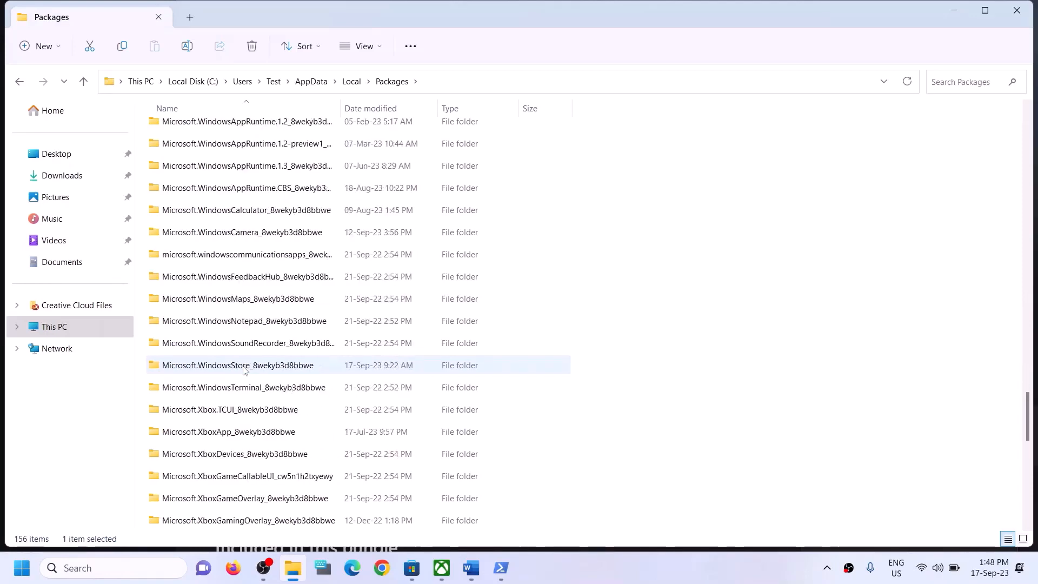
scroll(268, 370, "down", 3)
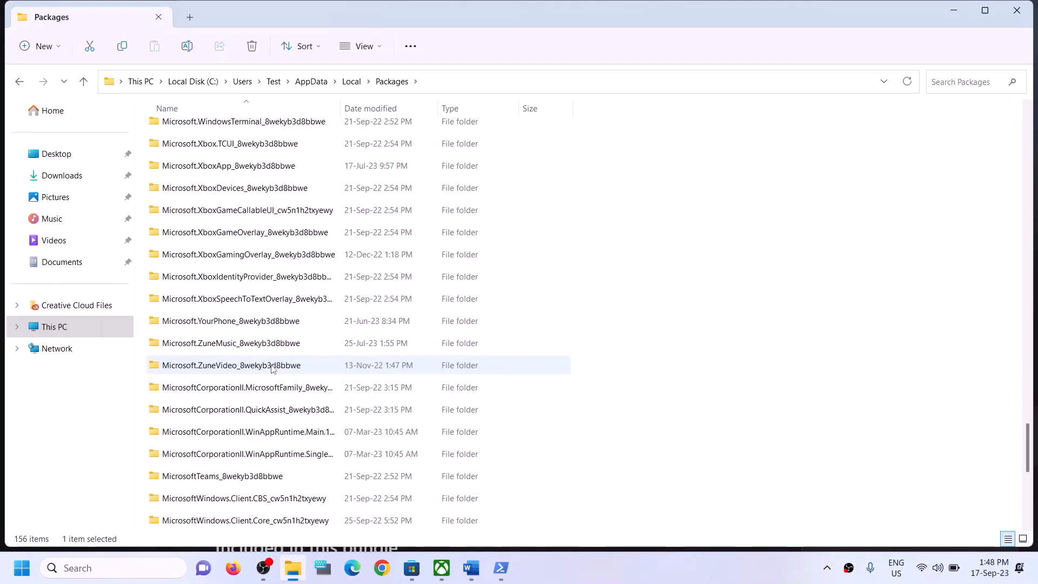
scroll(273, 368, "up", 2)
scroll(273, 368, "down", 2)
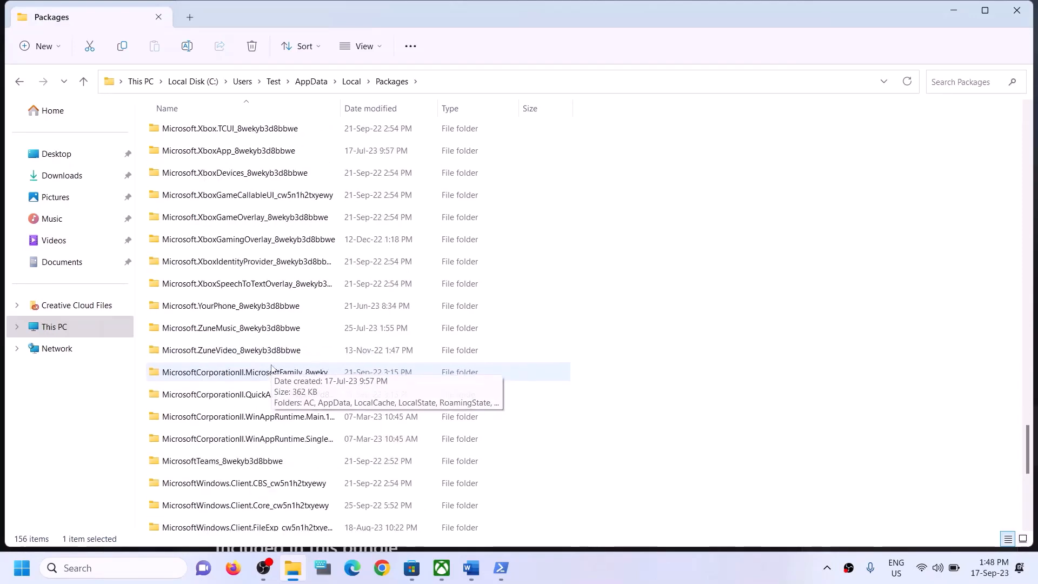
scroll(272, 368, "down", 4)
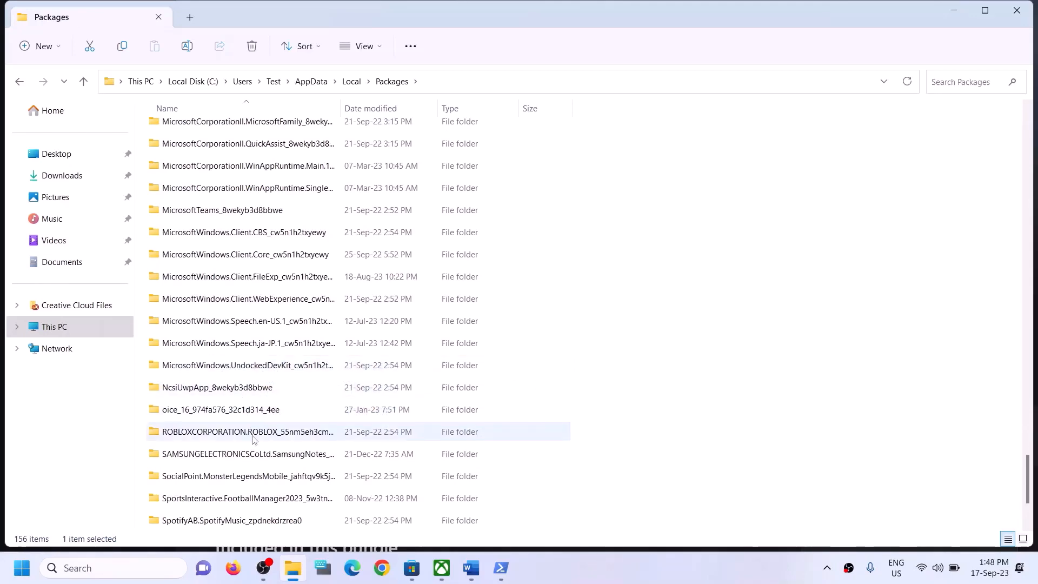
scroll(255, 441, "down", 2)
scroll(255, 433, "up", 1)
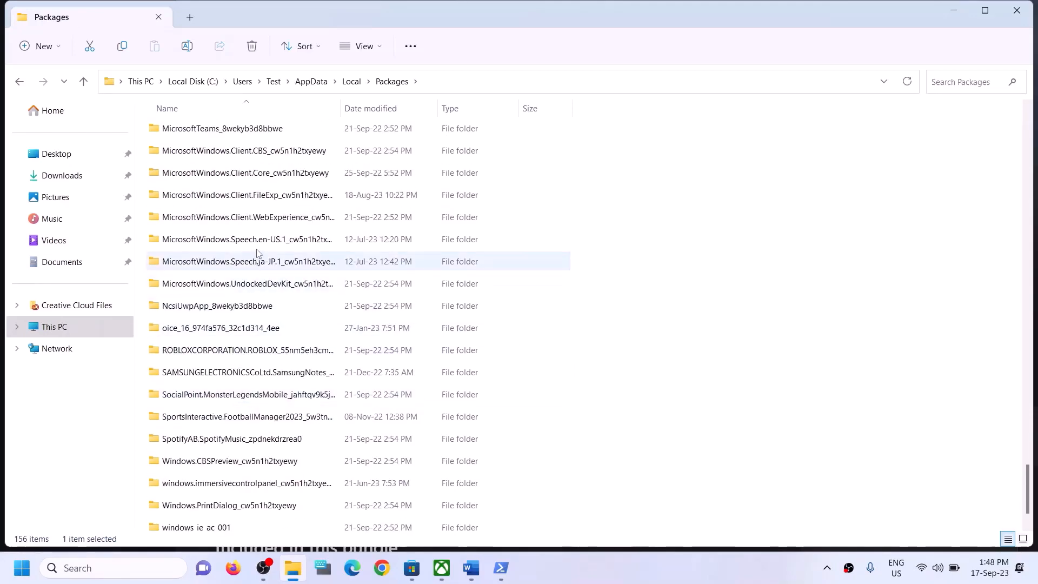
scroll(274, 239, "up", 2)
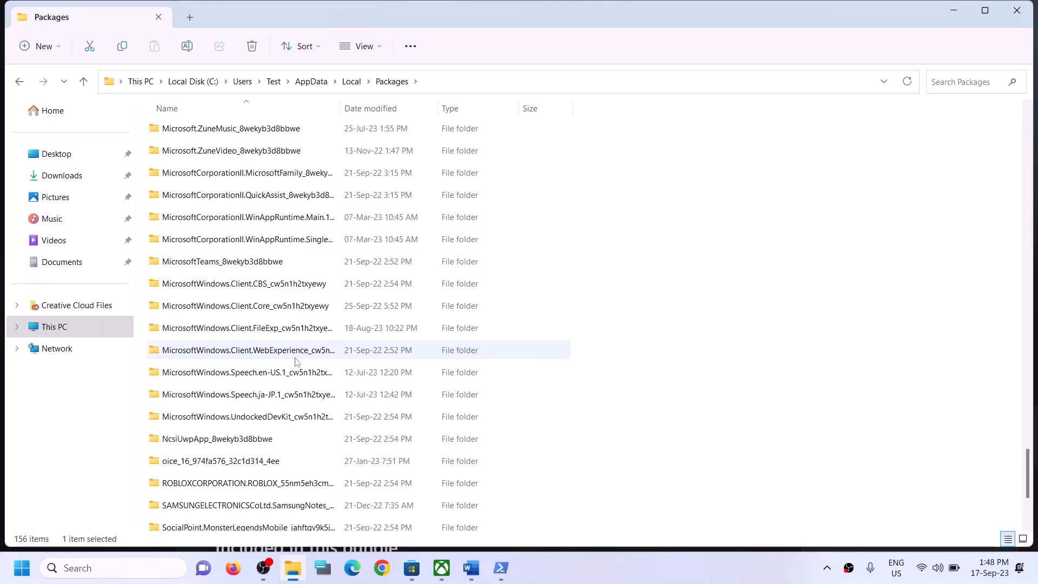
left_click(263, 419)
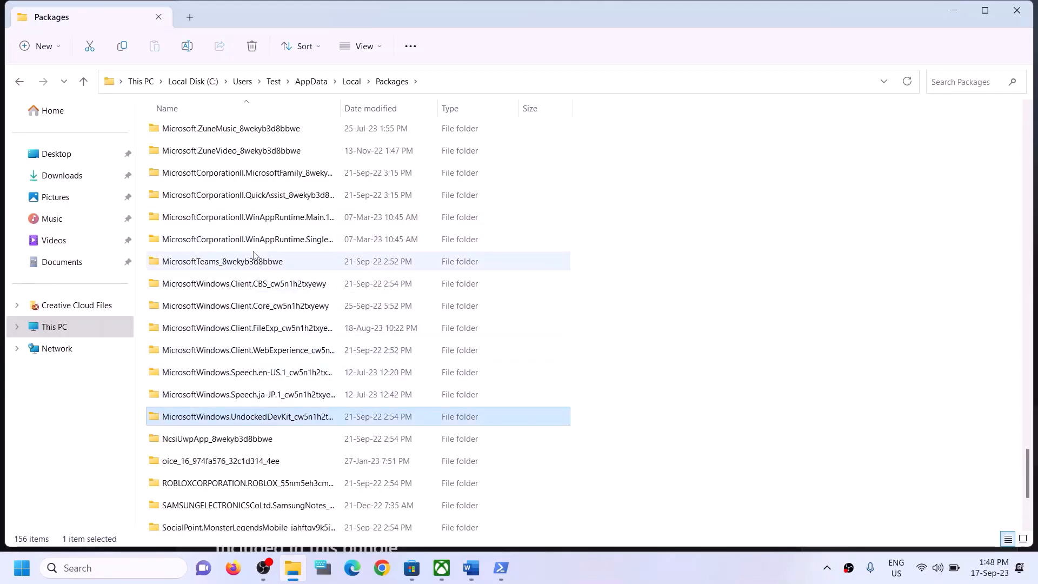
left_click(260, 284)
left_click(268, 351)
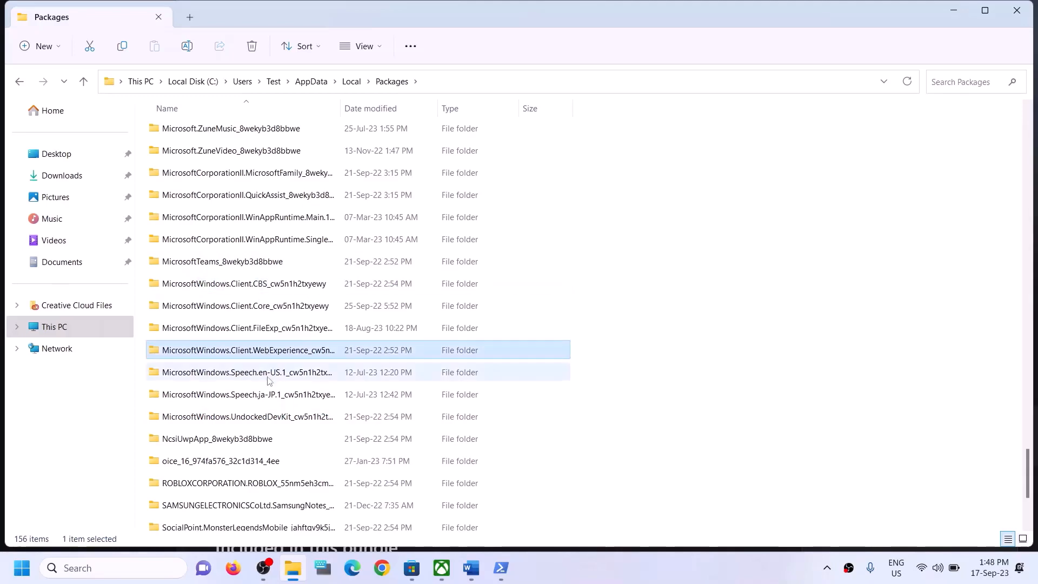
scroll(270, 386, "down", 1)
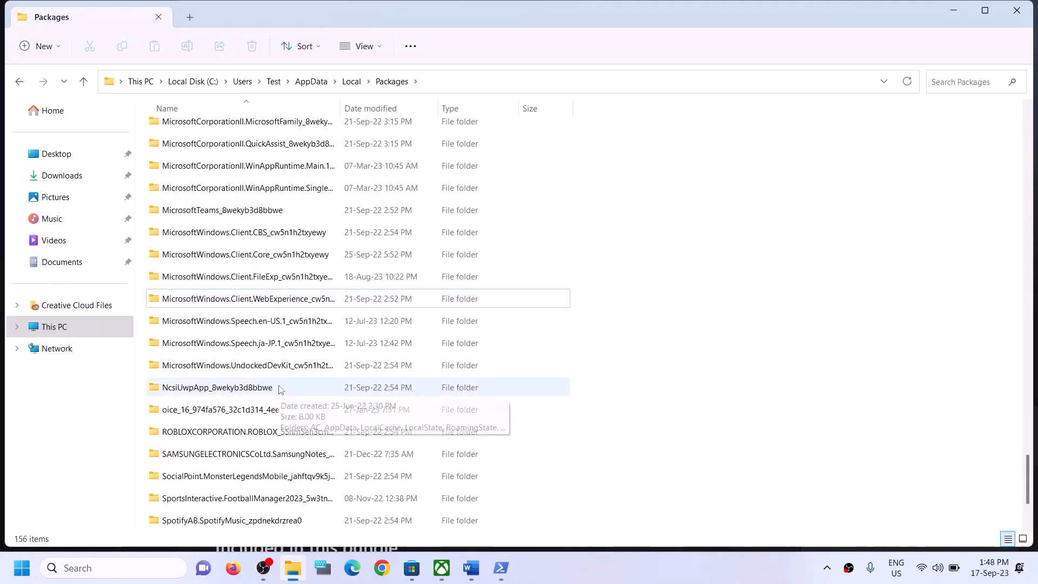
scroll(279, 387, "up", 2)
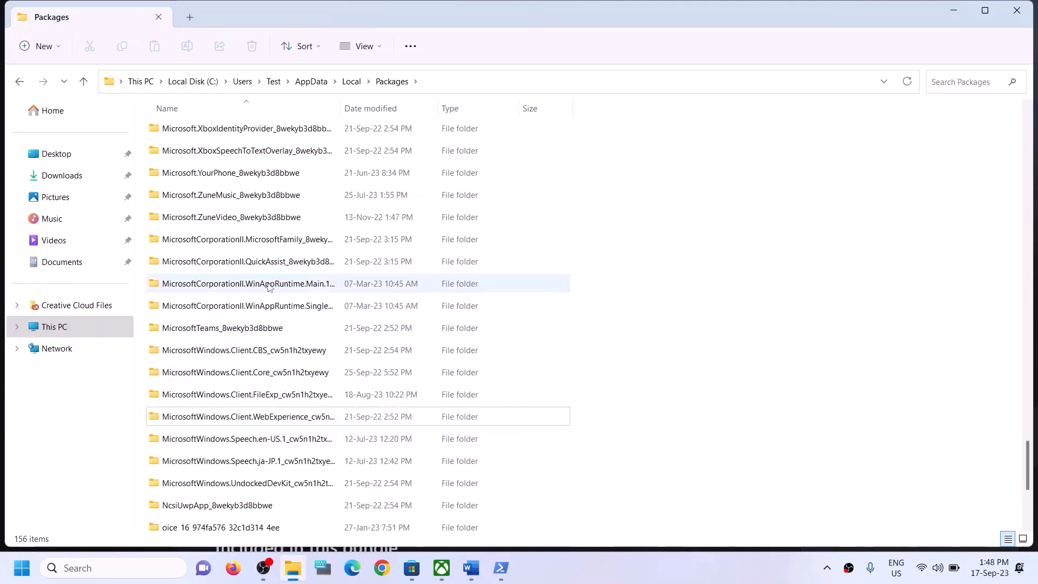
scroll(270, 286, "up", 1)
scroll(270, 286, "up", 4)
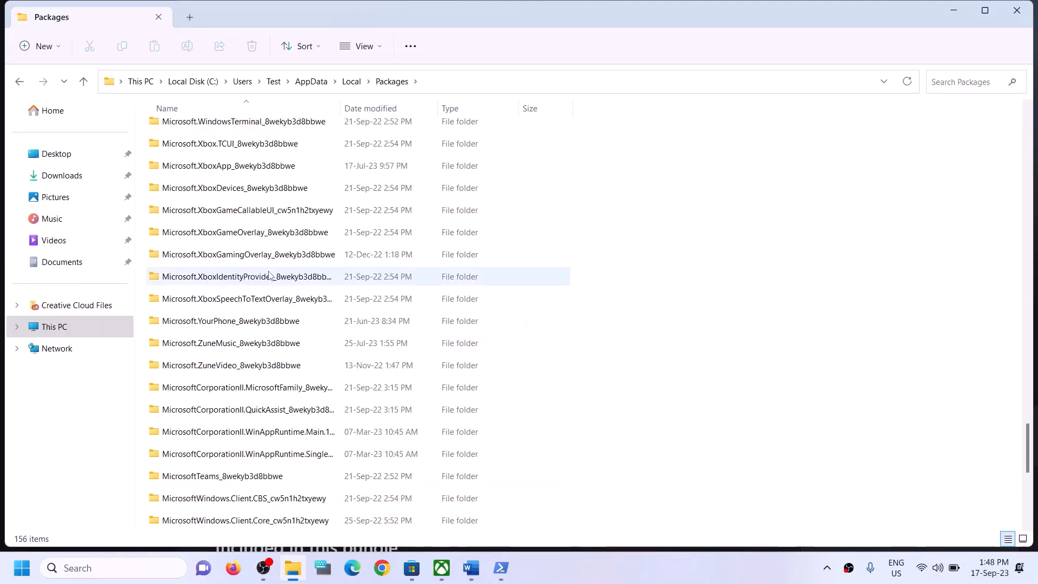
left_click(268, 282)
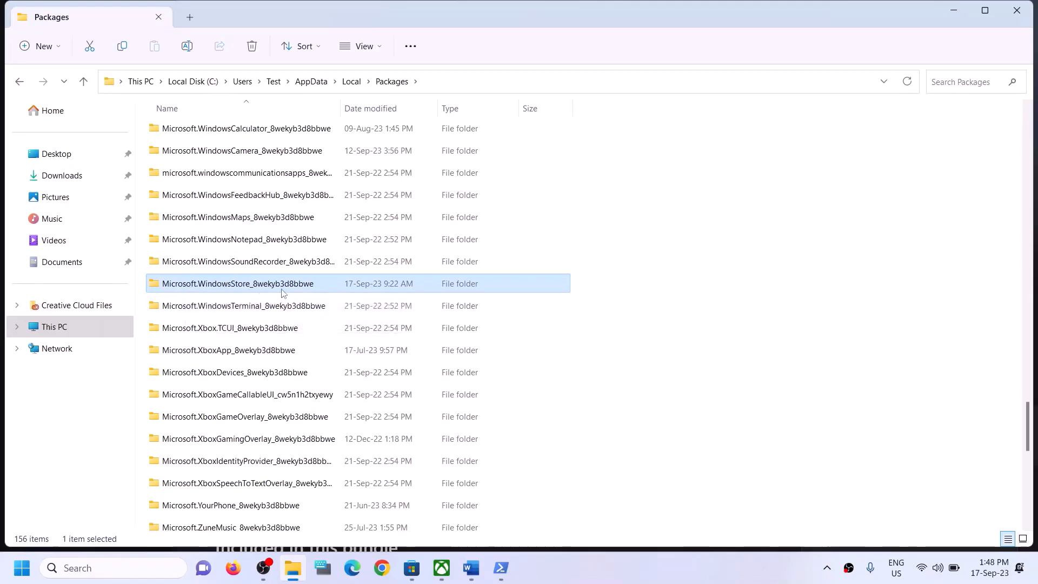
double_click(217, 285)
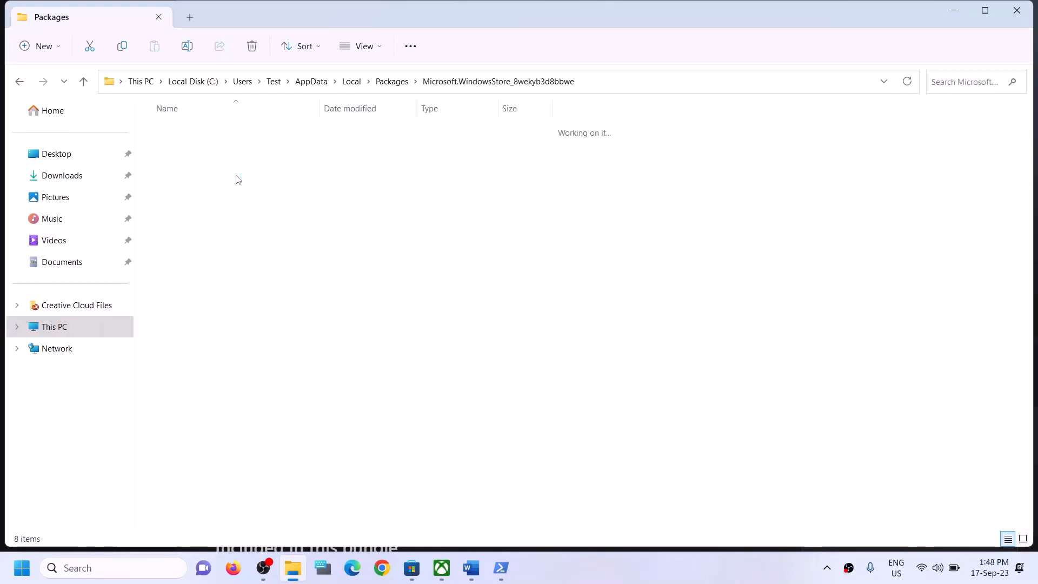
- Delete the LocalCache folder from the Microsoft.WindowsStore_8wekyb3d8bbwe folder
left_click(181, 181)
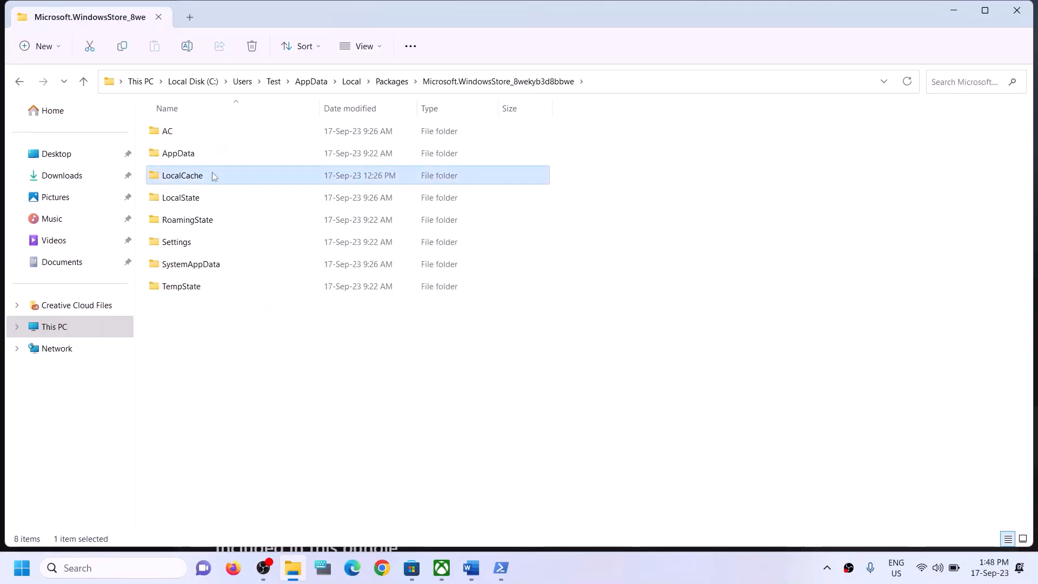
right_click(203, 179)
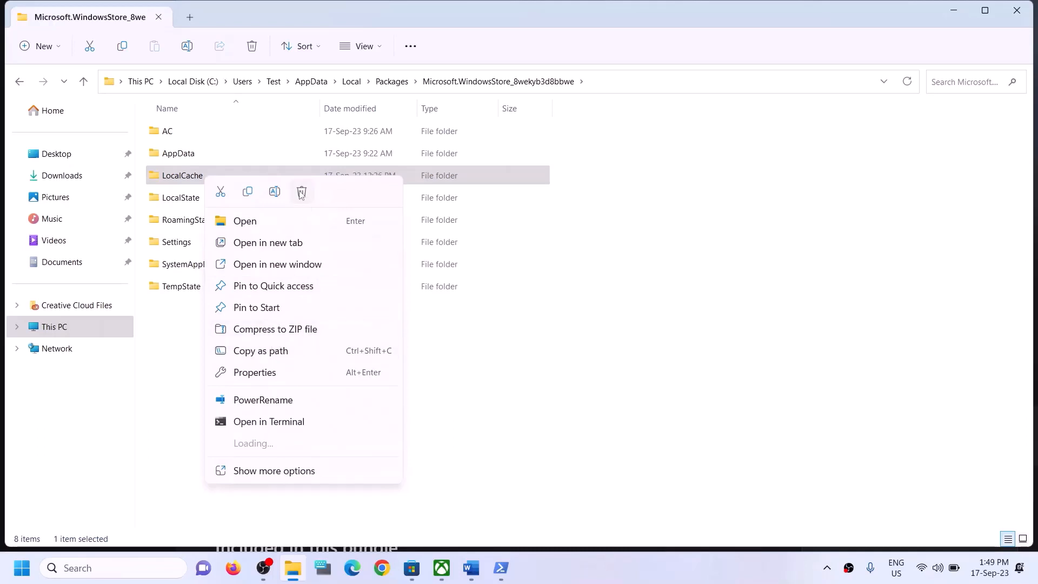
left_click(200, 183)
key("Delete")
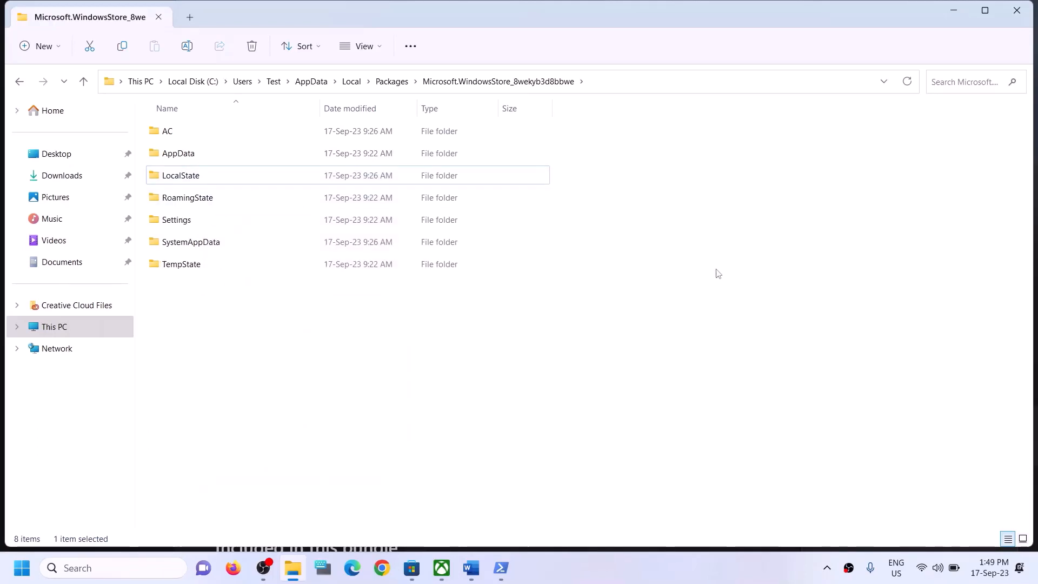
- Close File Explorer and highlight Step 5's heading text, "Repair/reset Xbox App/Store", in the Word document
left_click(1015, 11)
scroll(231, 393, "down", 3)
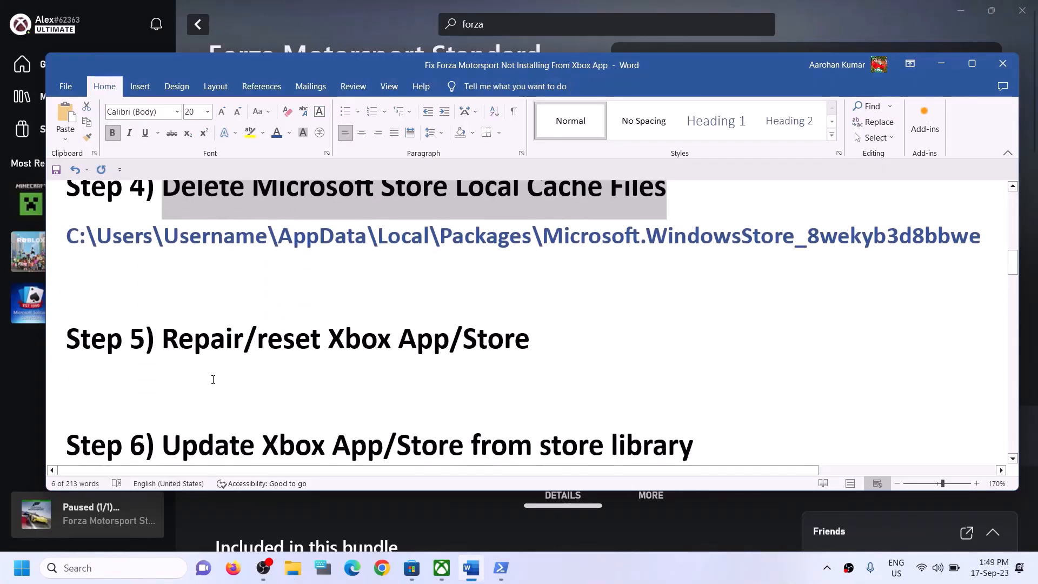
scroll(217, 379, "up", 1)
left_click_drag(162, 391, 530, 390)
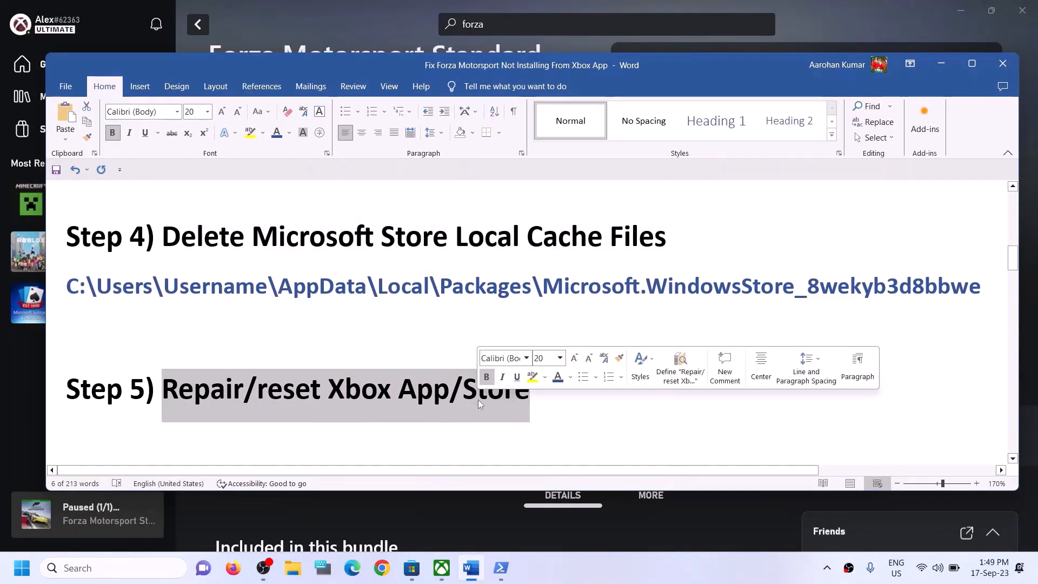
- Search Windows for "xbox" and open the Xbox app's settings page
left_click(146, 566)
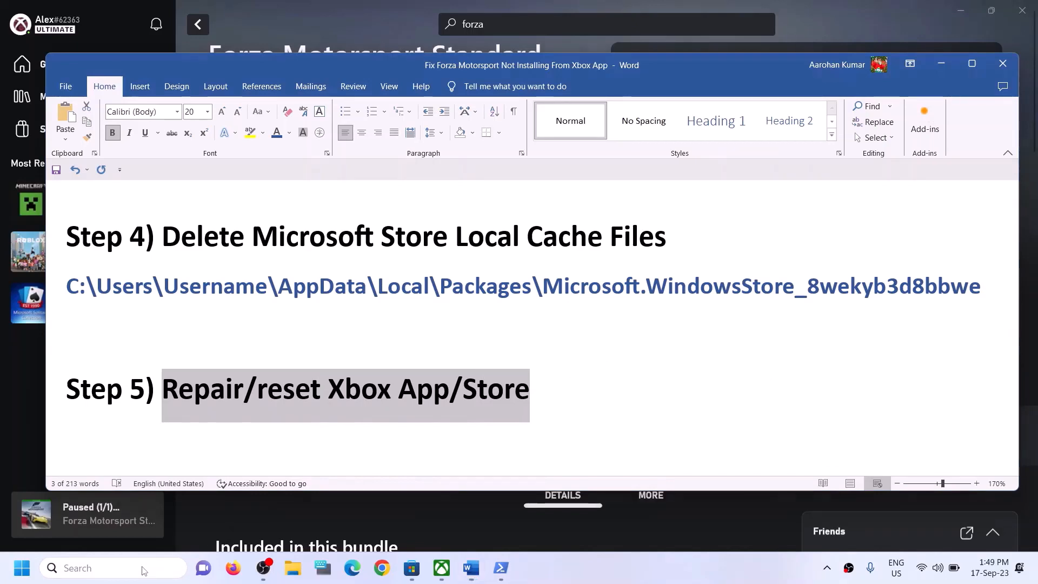
type("xbox")
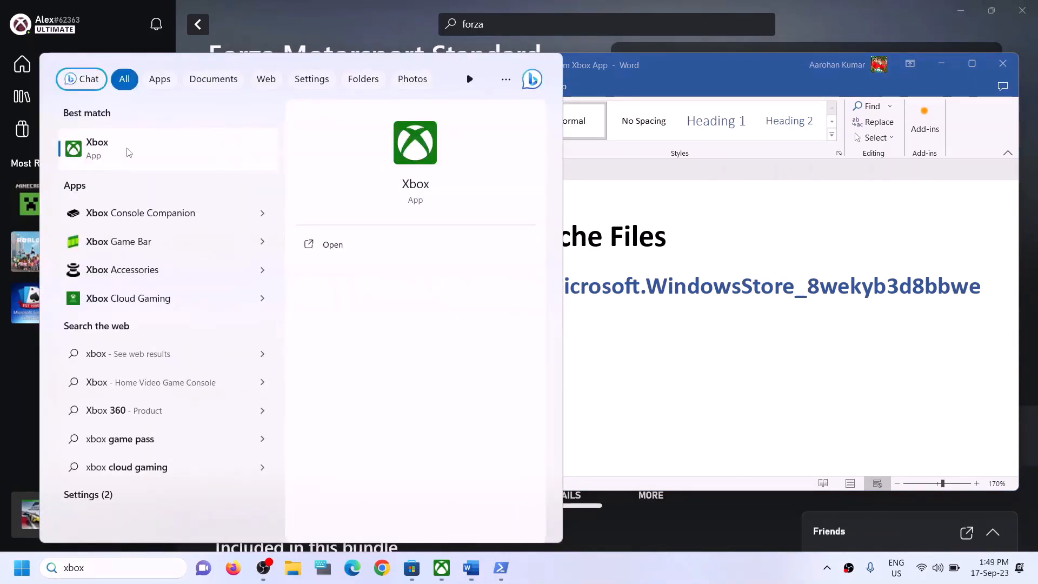
right_click(128, 152)
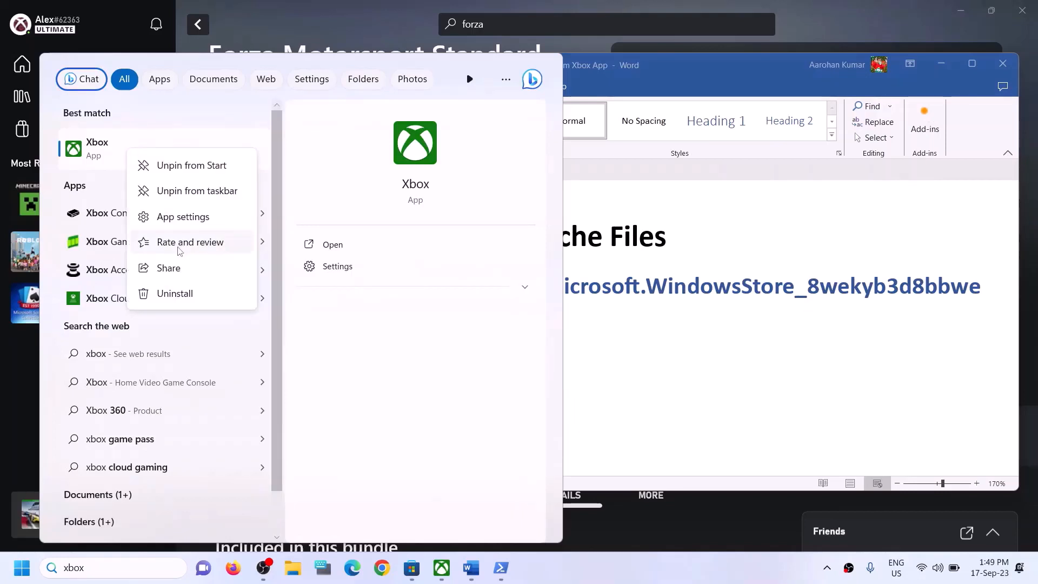
key("Escape")
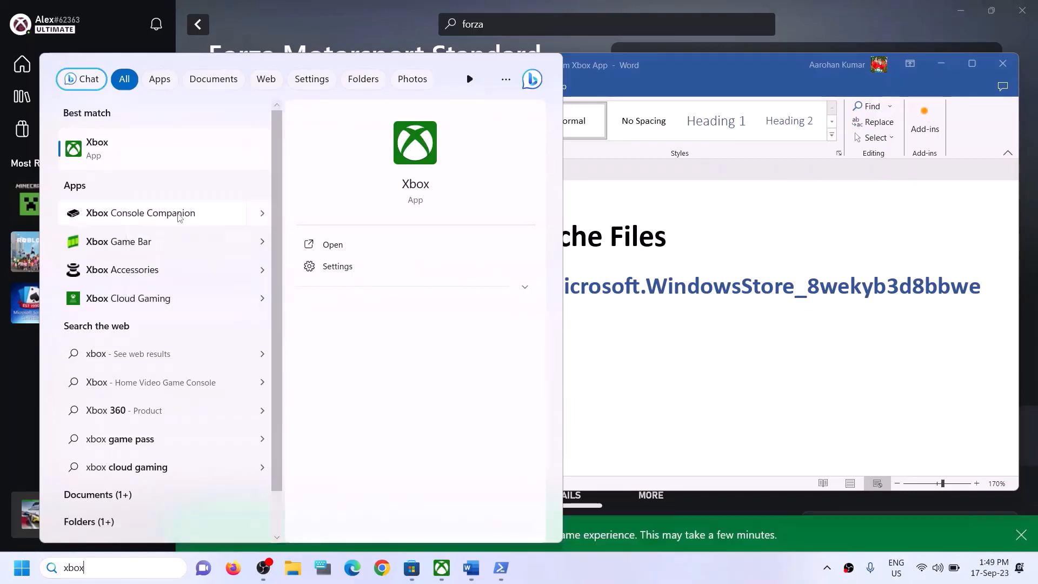
left_click(180, 216)
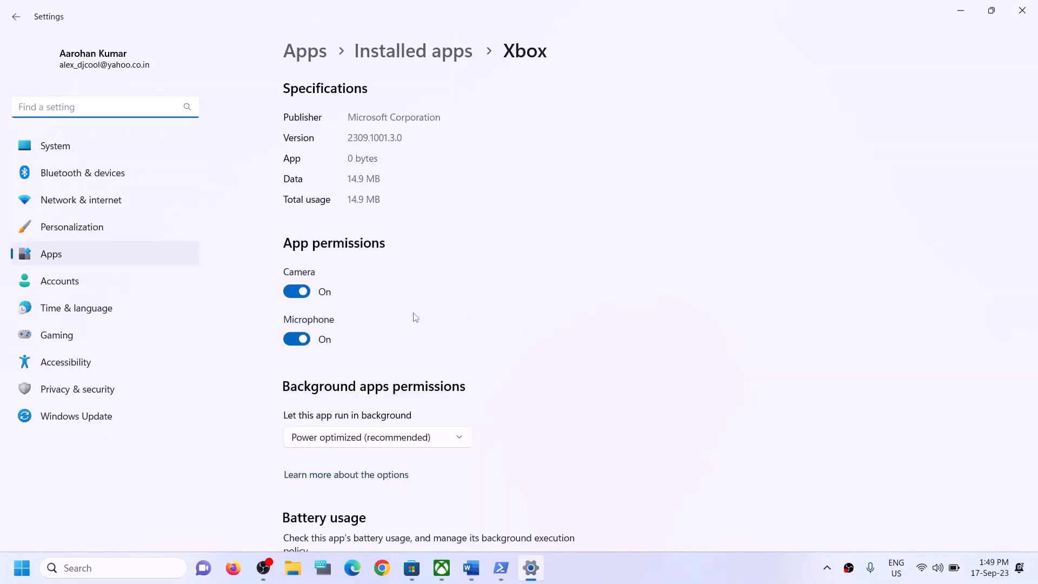
- Repair the Xbox app, and reset it with the deletion of its app data confirmed
scroll(443, 313, "down", 5)
scroll(519, 342, "down", 6)
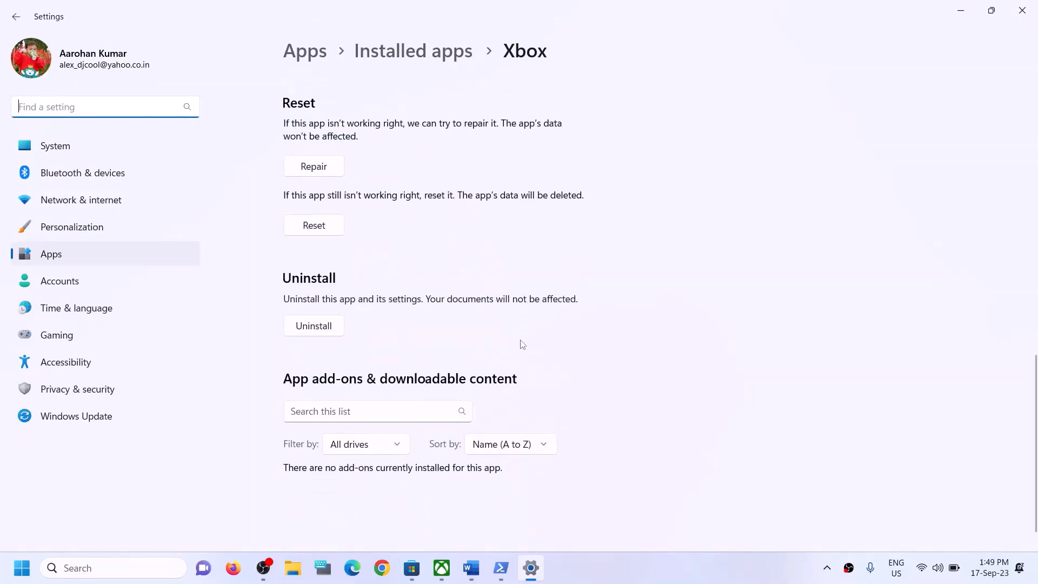
scroll(408, 269, "up", 2)
left_click(326, 318)
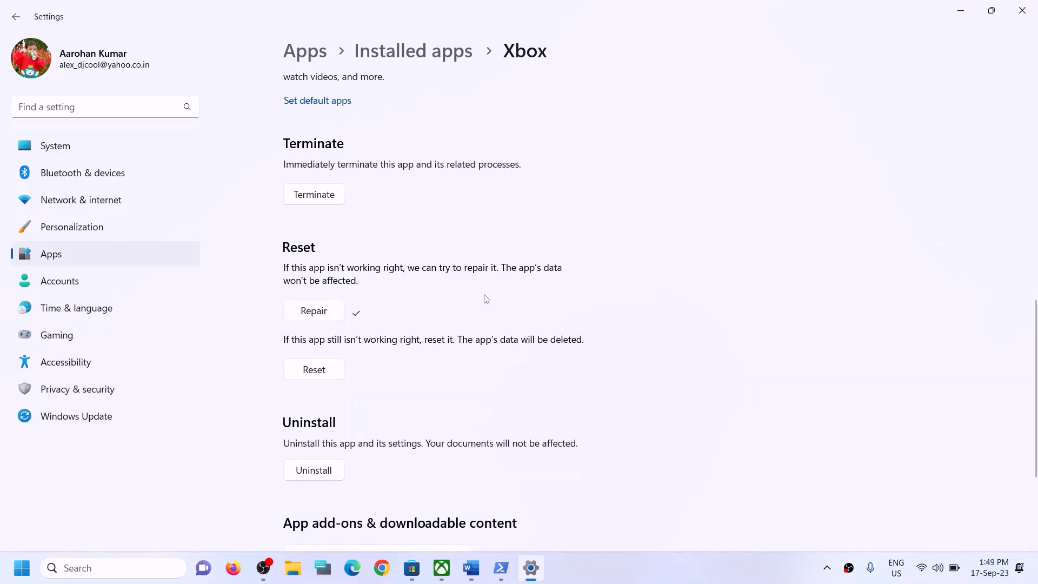
left_click(317, 378)
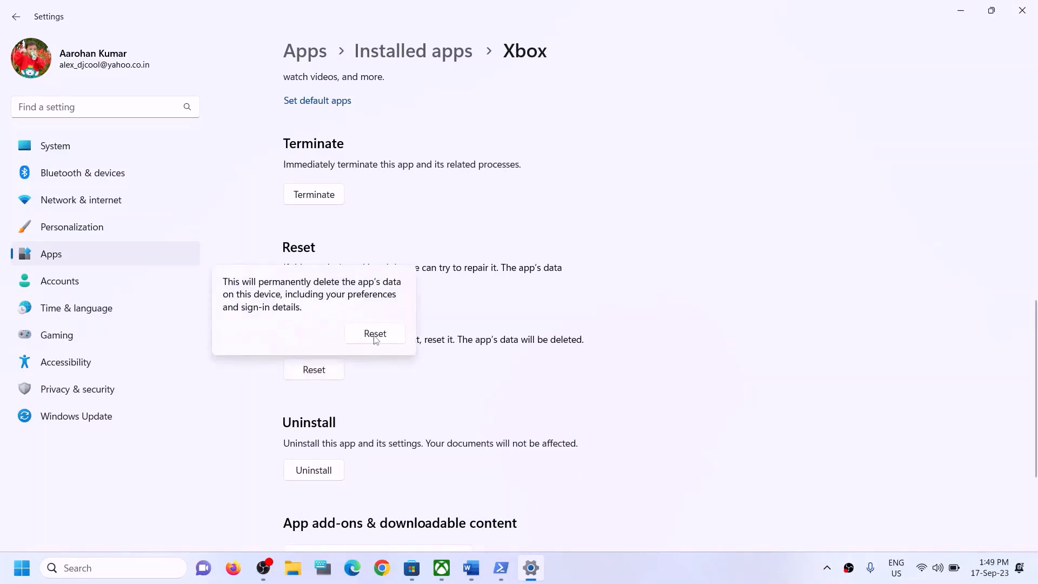
left_click(374, 333)
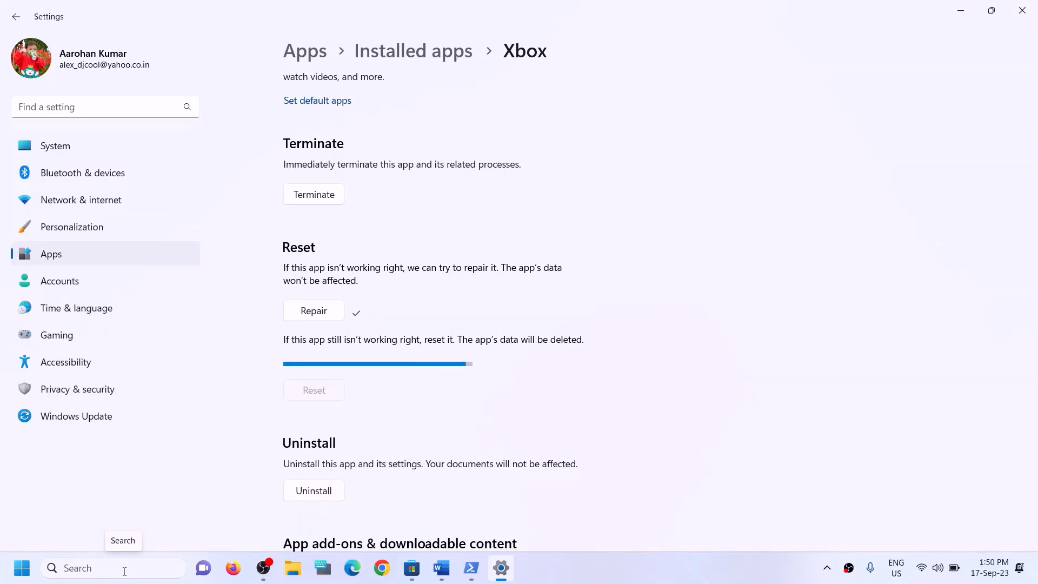
- Search Windows for "store" and open the Microsoft Store app's settings page
left_click(125, 571)
type("st")
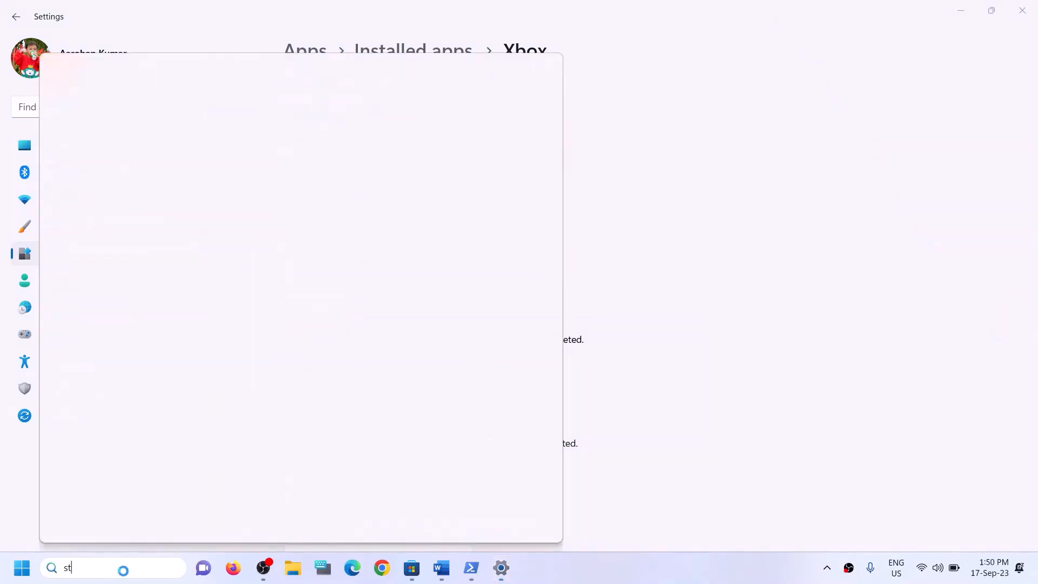
type("ore")
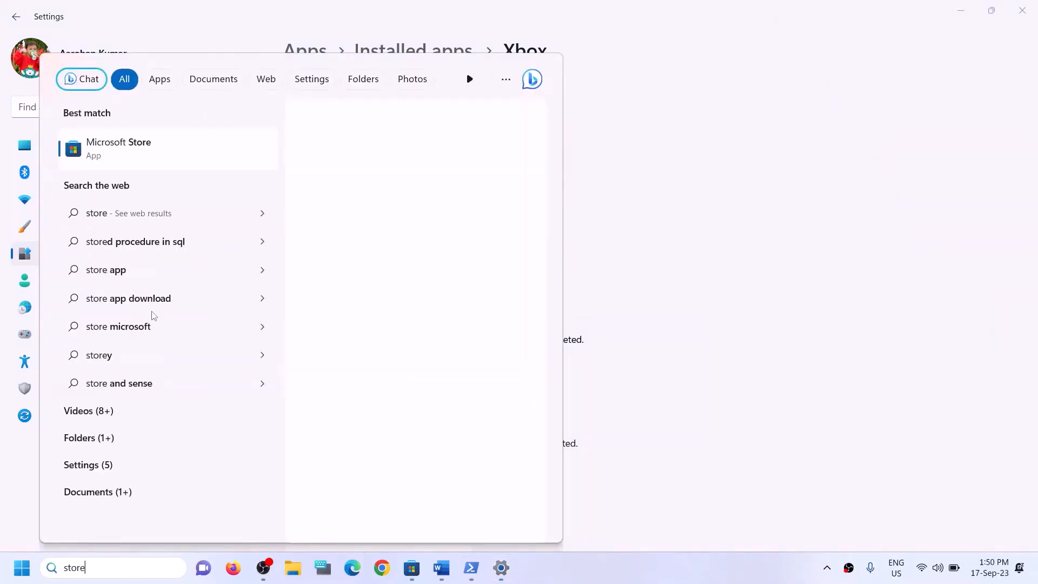
right_click(158, 166)
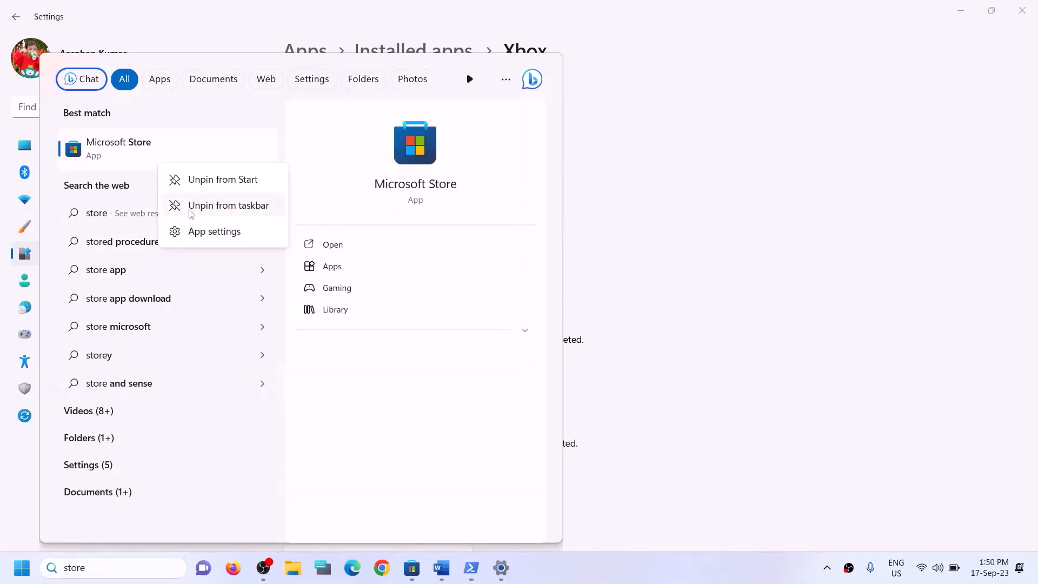
left_click(195, 231)
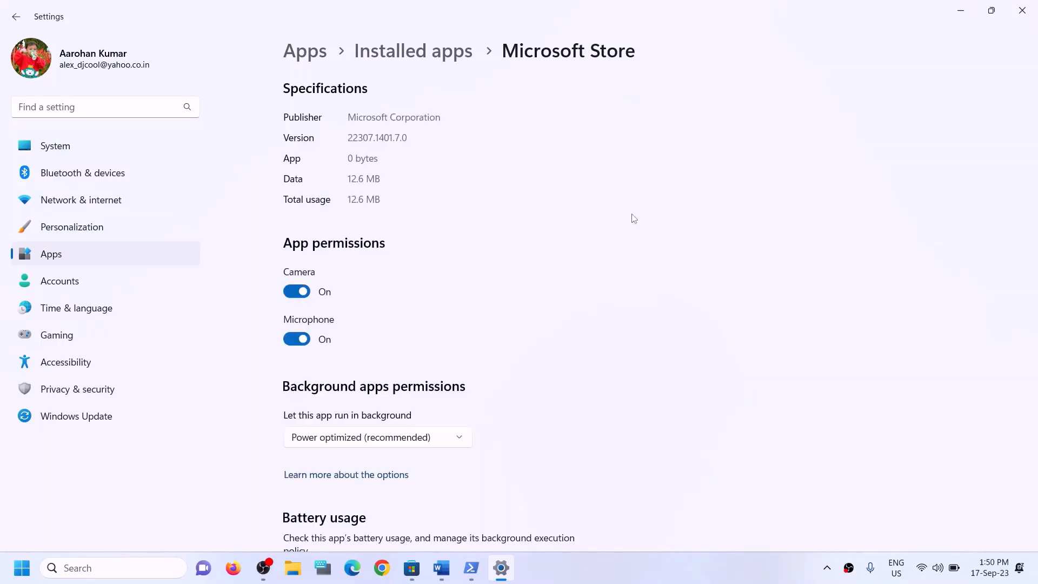
- Repair the Microsoft Store app, and reset it with the deletion of its app data confirmed
scroll(456, 408, "down", 10)
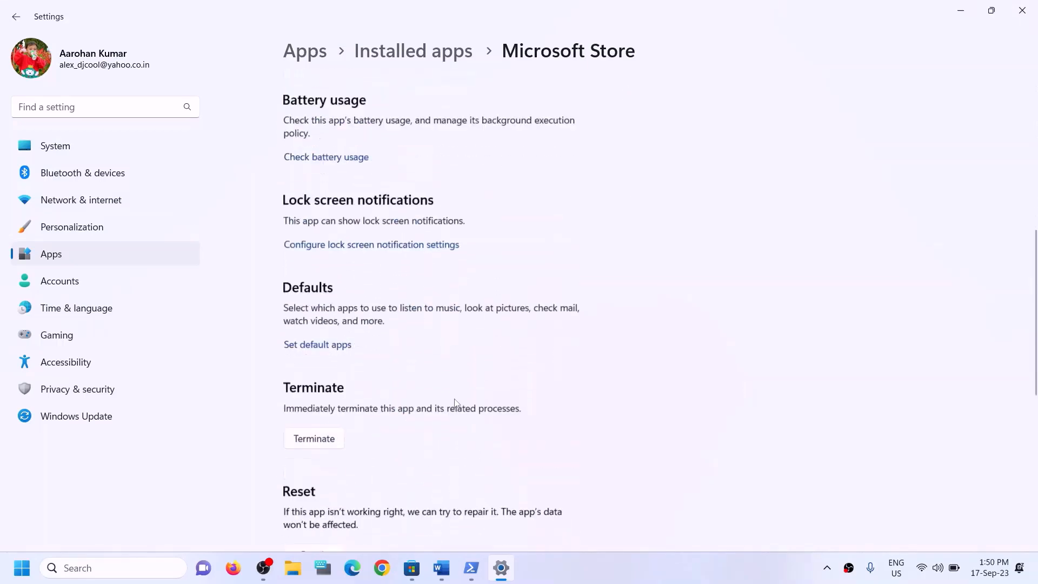
left_click(314, 327)
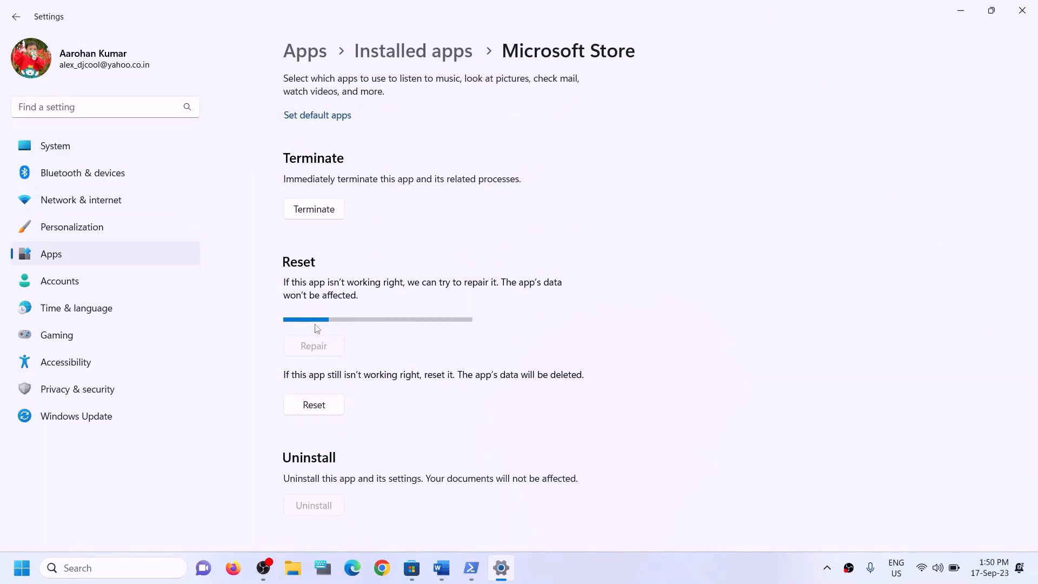
left_click(326, 389)
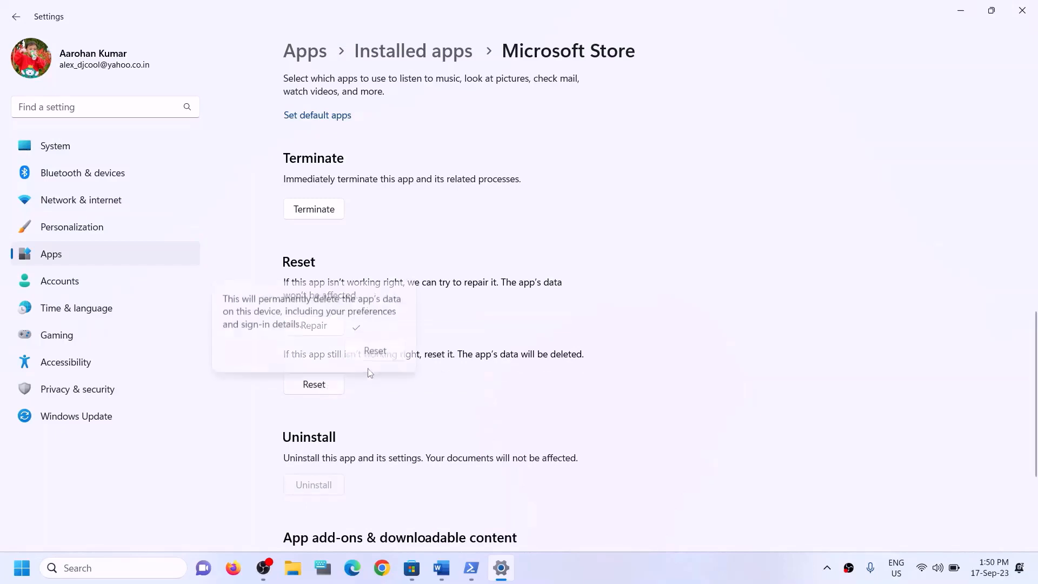
left_click(393, 353)
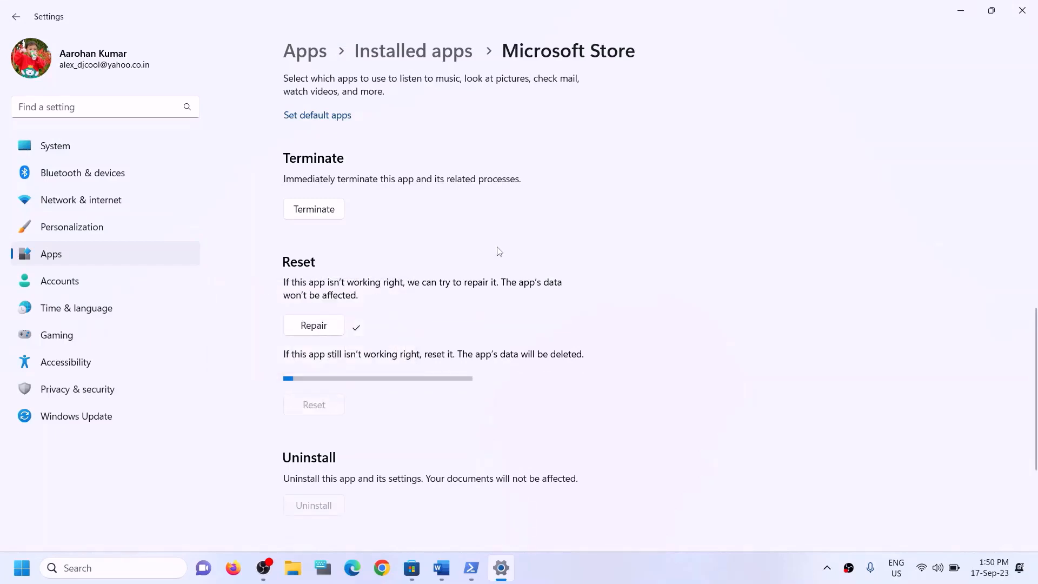
- Switch to the Word document and highlight Step 6's heading text, "Update Xbox App/Store from store library"
left_click(450, 570)
left_click_drag(162, 397, 529, 398)
scroll(323, 373, "down", 2)
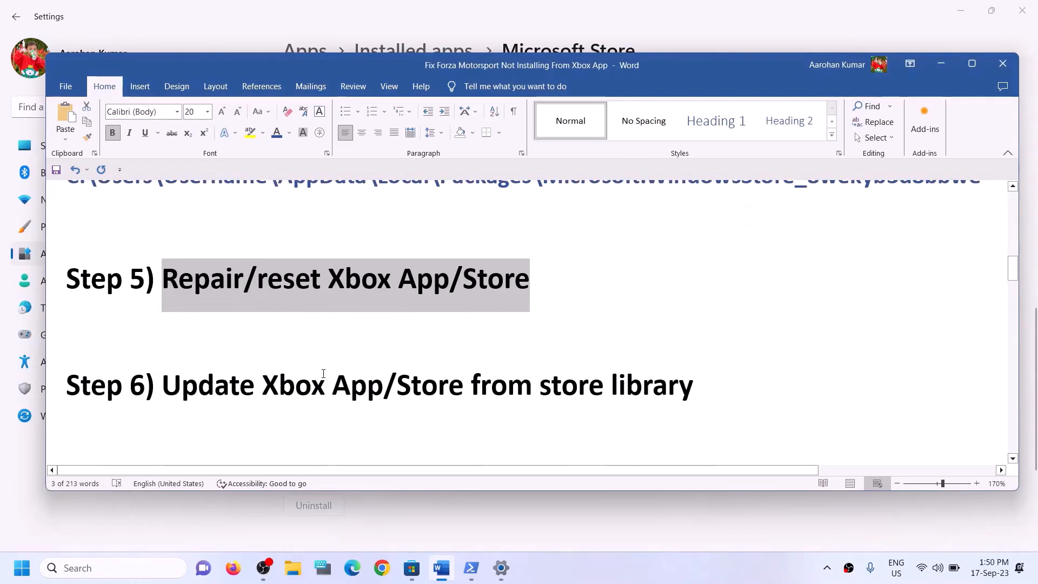
left_click_drag(162, 385, 694, 388)
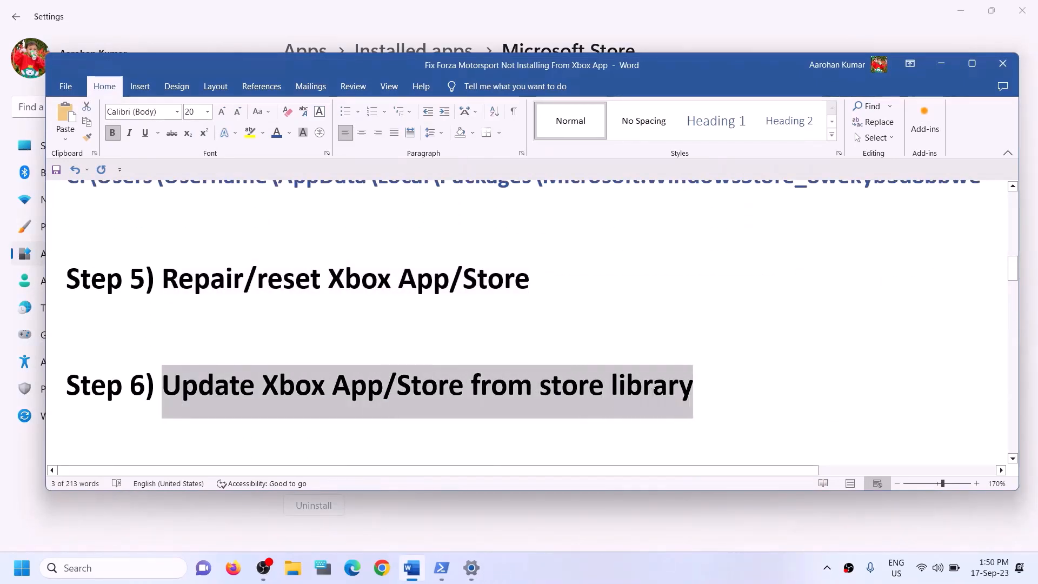
- Search Windows for "store" and try to open the Microsoft Store app in a maximized window
left_click(129, 562)
type("sto")
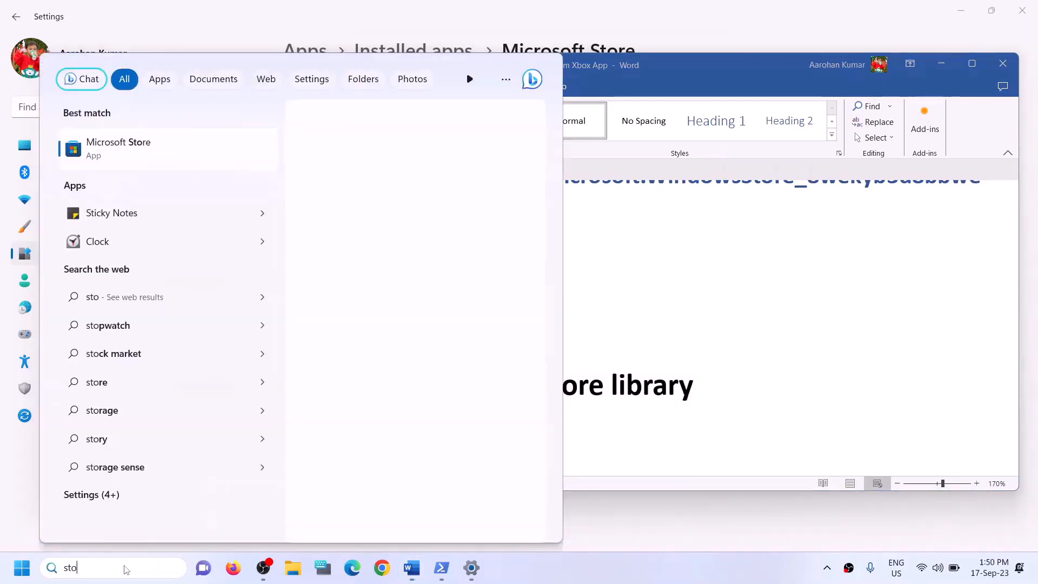
type("re")
left_click(125, 184)
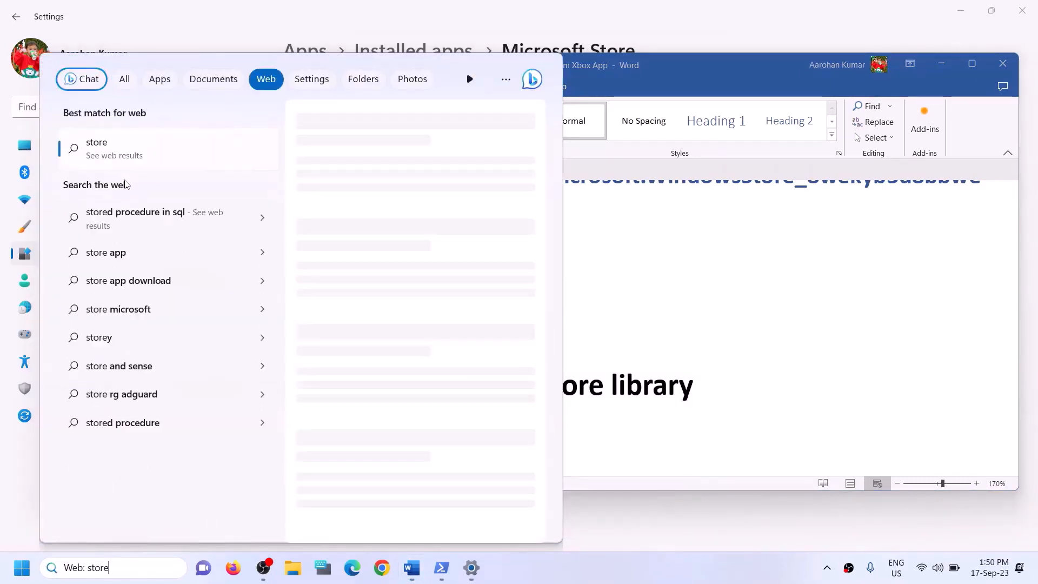
left_click_drag(109, 568, 2, 552)
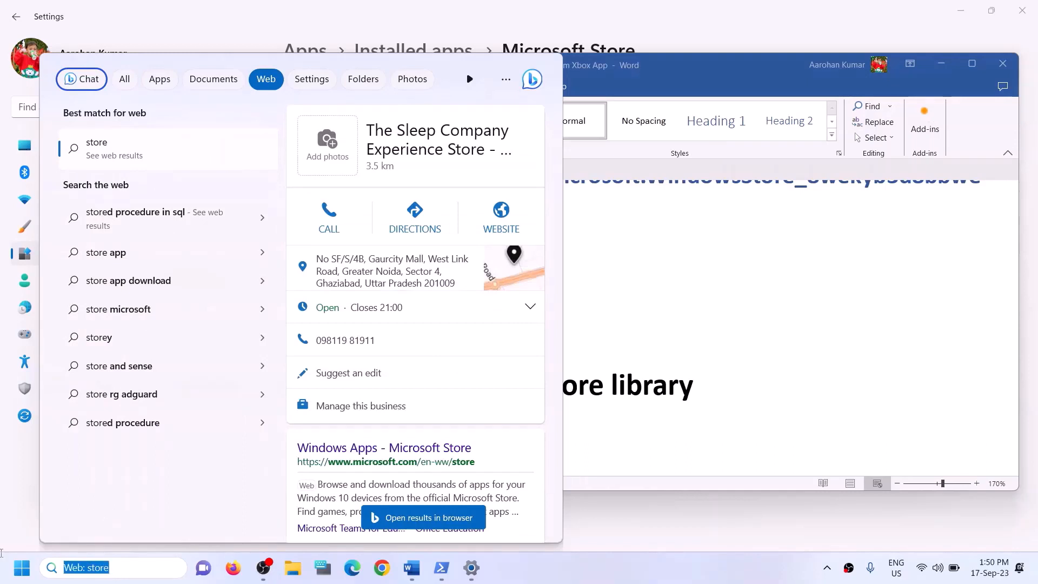
type("store")
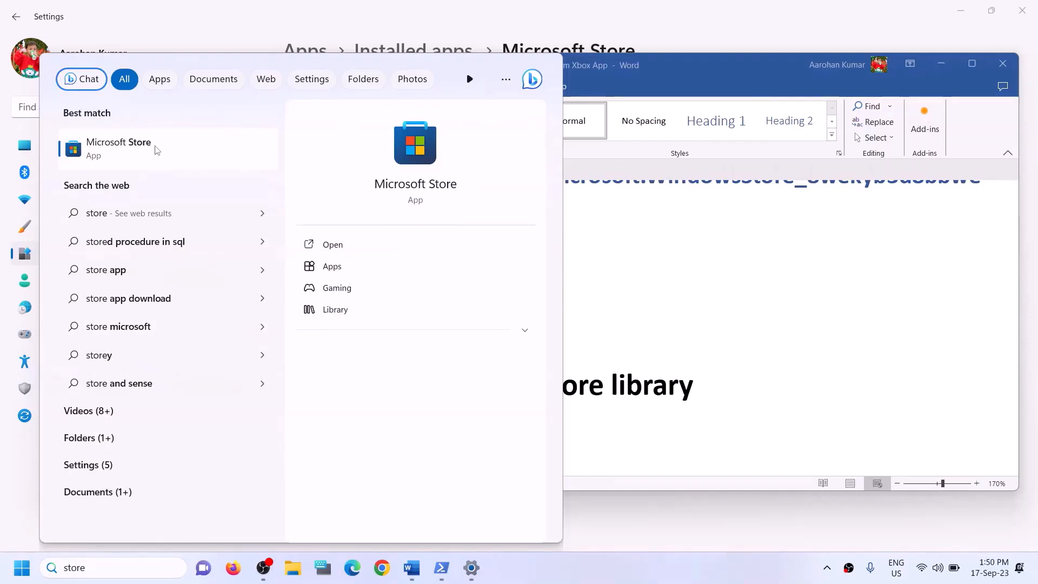
left_click(398, 162)
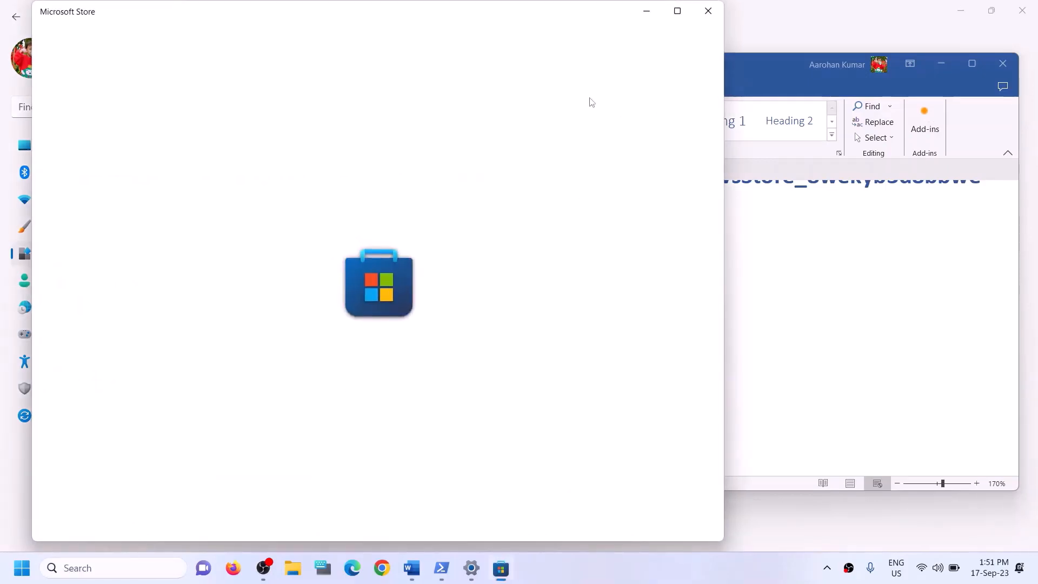
left_click(677, 11)
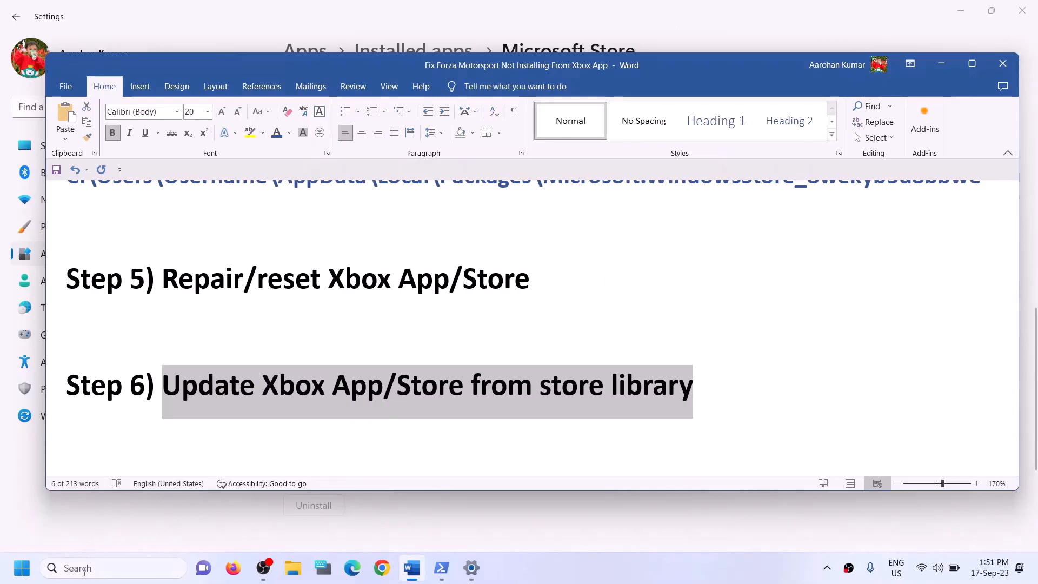
- Relaunch the Microsoft Store through a Windows search for "store" and maximize its window
left_click(84, 571)
type("st")
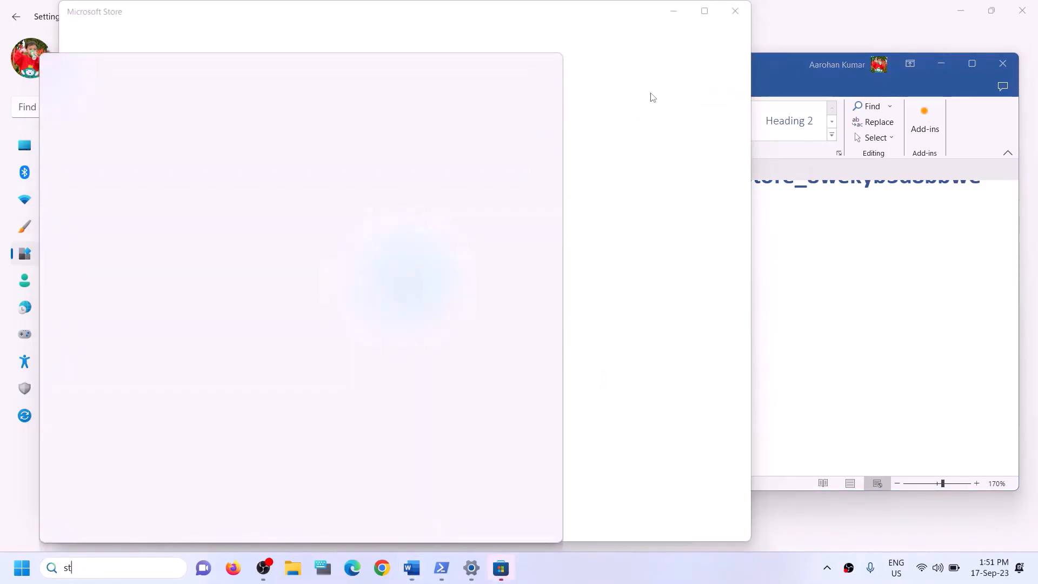
type("ore")
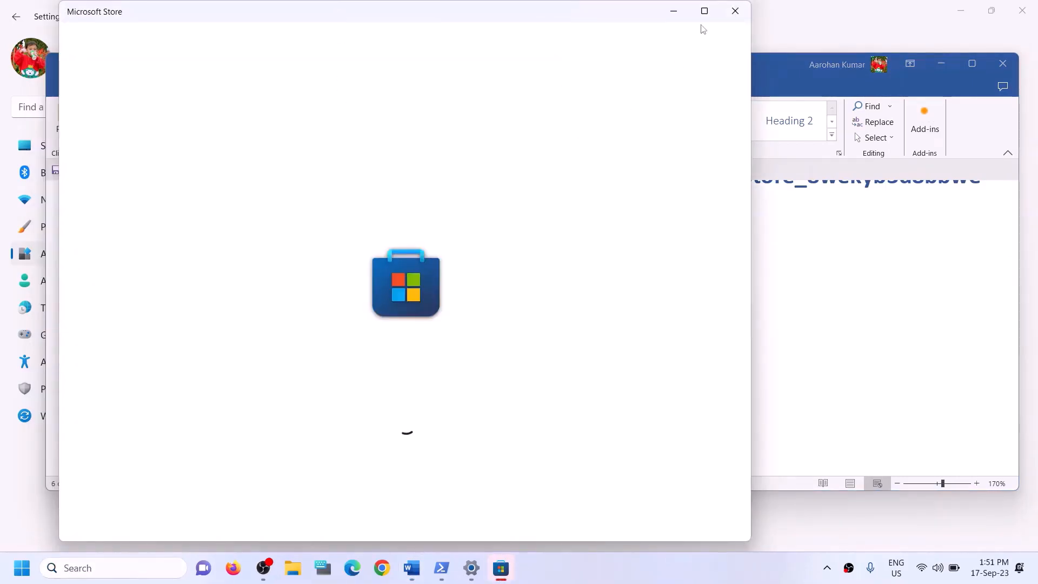
left_click(704, 11)
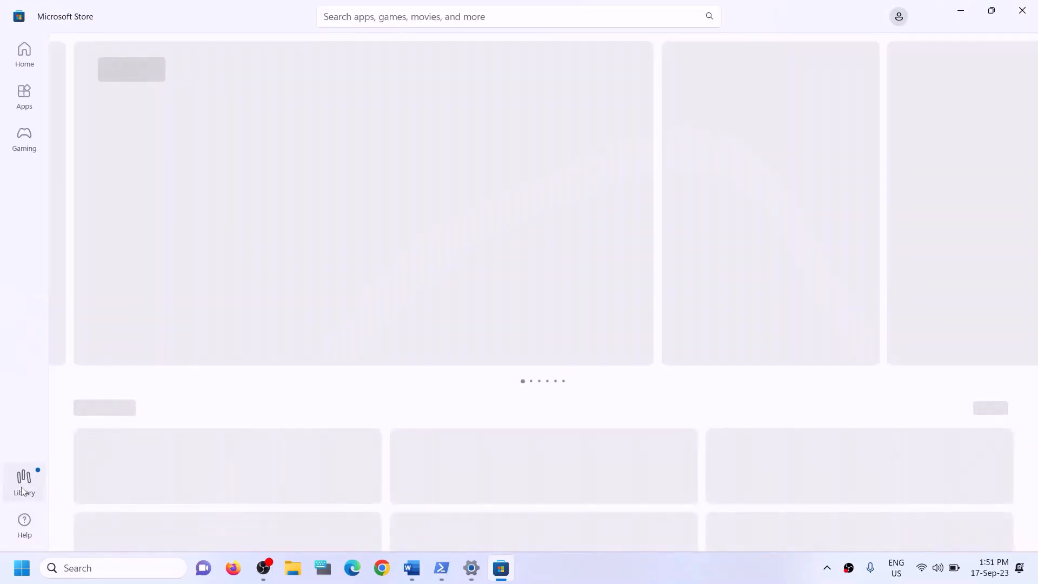
- Open the Store's library and try to resume the paused Forza Motorsport download before closing the Store
left_click(21, 490)
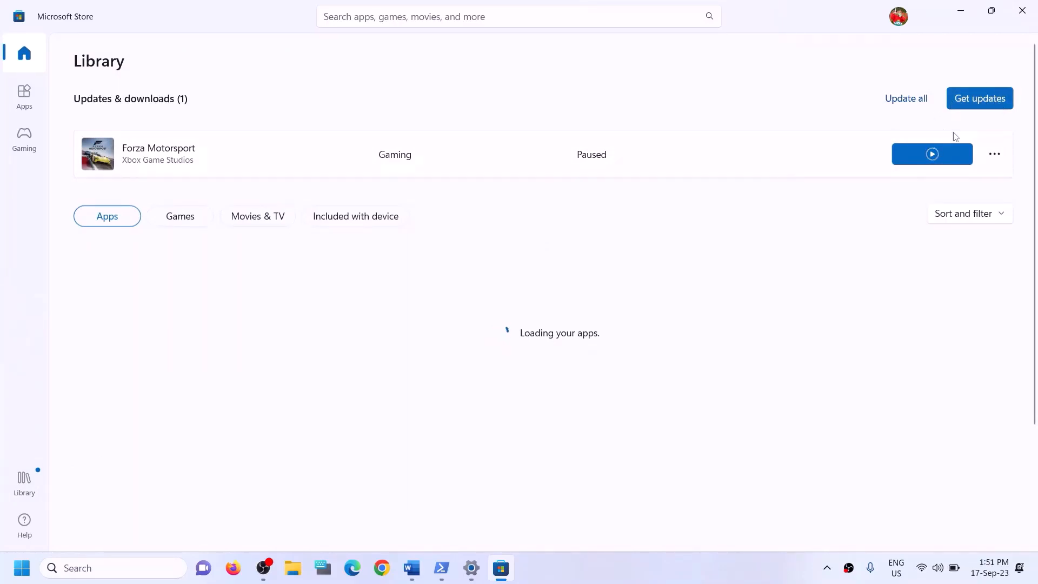
left_click(954, 152)
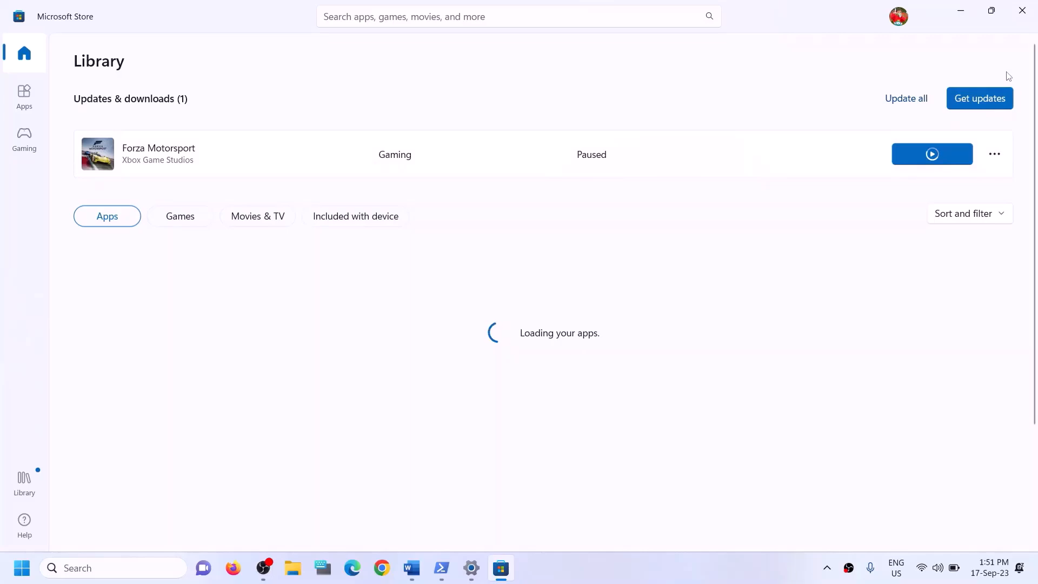
left_click(1020, 16)
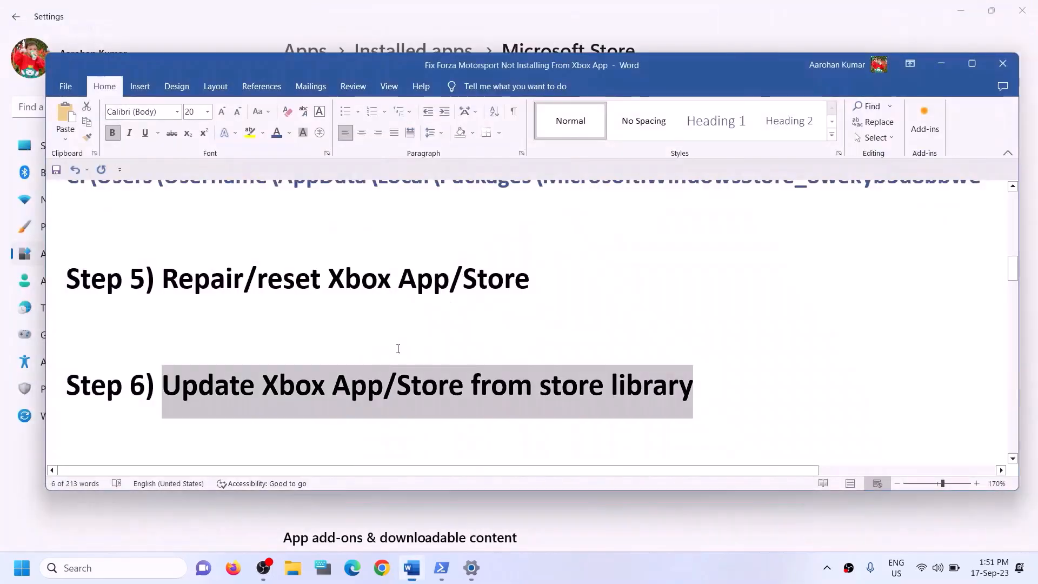
- Highlight "Xbox identity provider and Gaming services" in Step 7's heading of the Word document
scroll(397, 348, "down", 2)
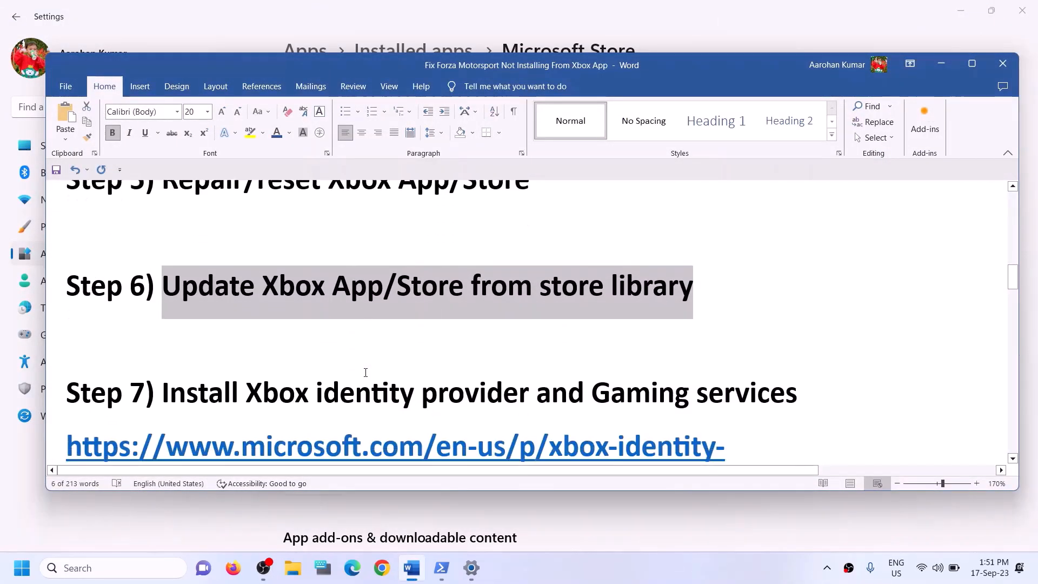
scroll(365, 372, "down", 1)
left_click_drag(244, 321, 798, 325)
scroll(325, 328, "down", 1)
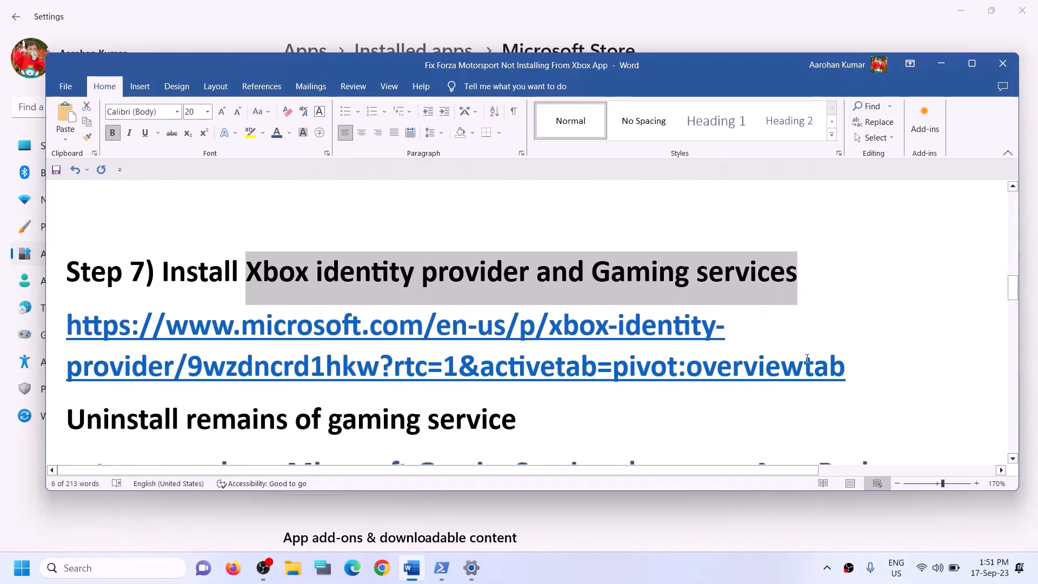
- Select the Xbox Identity Provider link under Step 7 and load that address in Chrome
triple_click(867, 370)
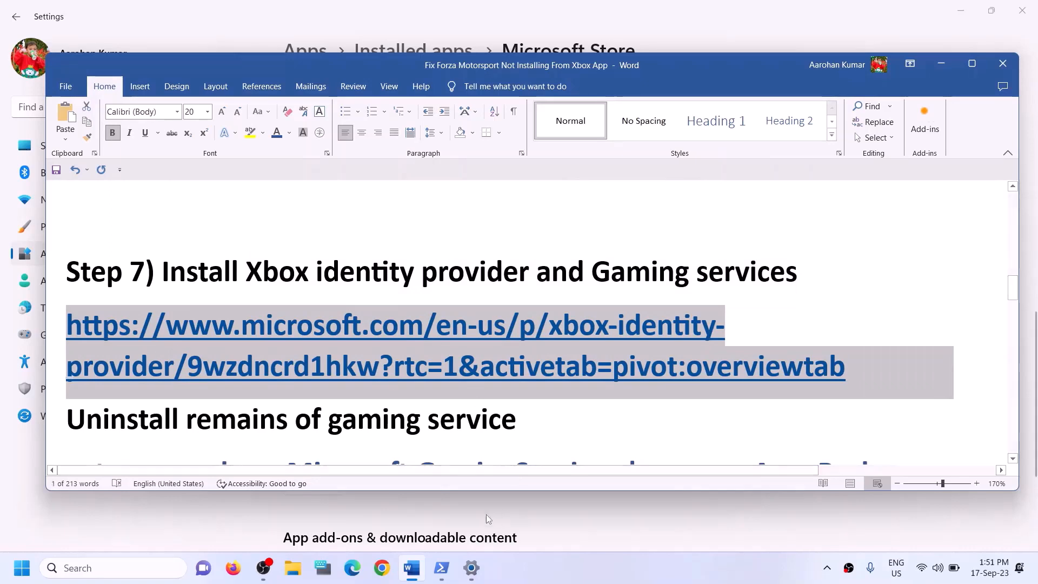
left_click(382, 567)
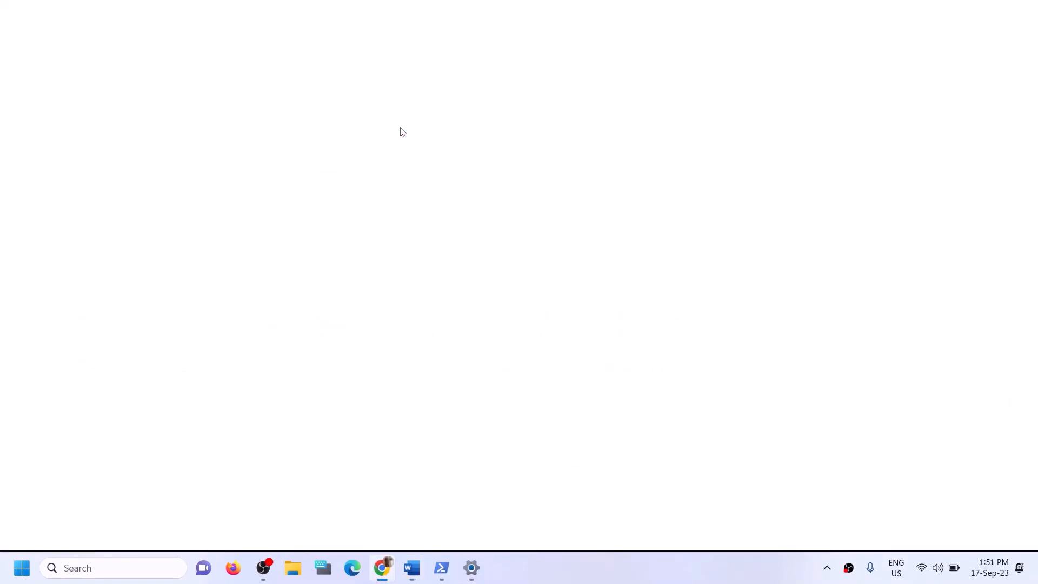
type("https://www.microsoft.com/en-us/p/xbox-identity-provider/9wzdncrd1hkw?rtc=1&activetab=pivot:overviewtab")
key("Return")
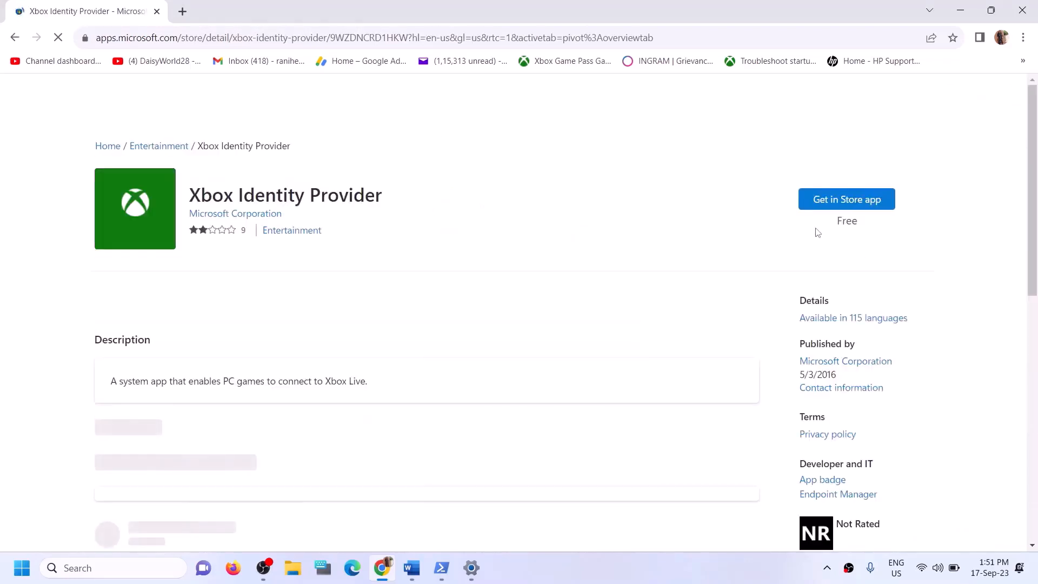
- Open the Xbox Identity Provider listing in the Microsoft Store app from its web page, and close the Store window
left_click_drag(212, 196, 333, 209)
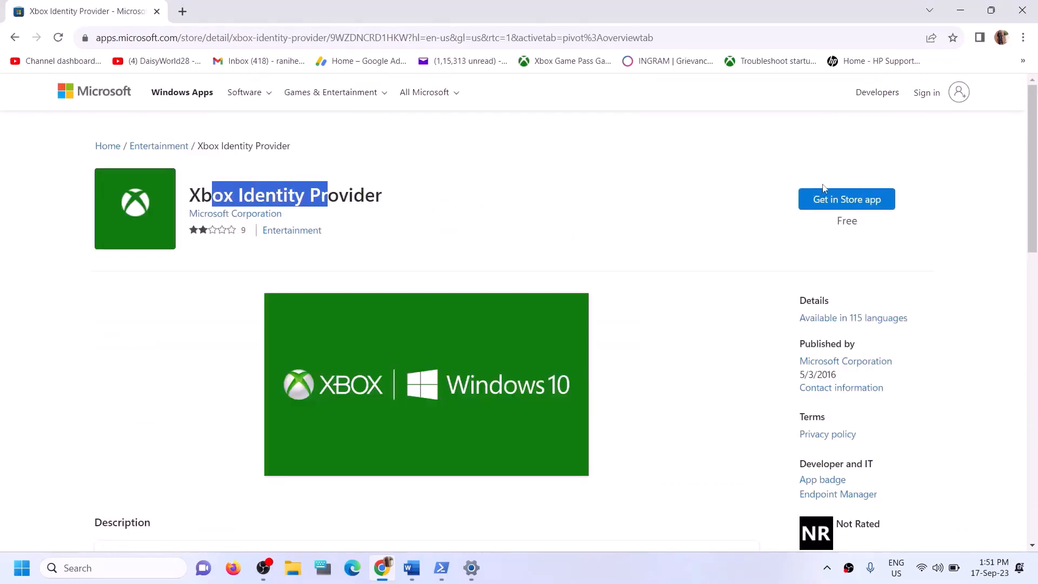
left_click(835, 199)
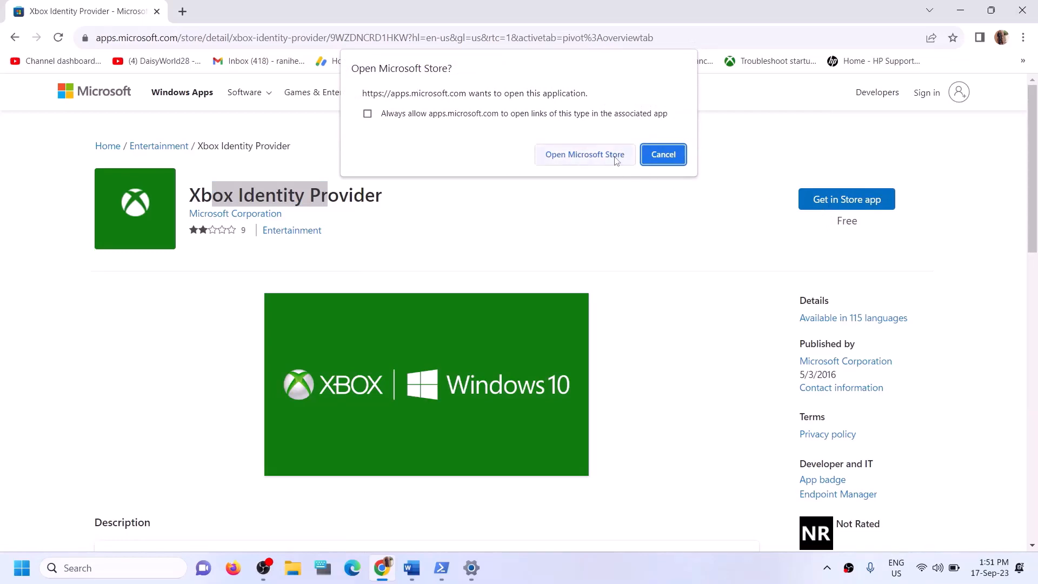
left_click(565, 161)
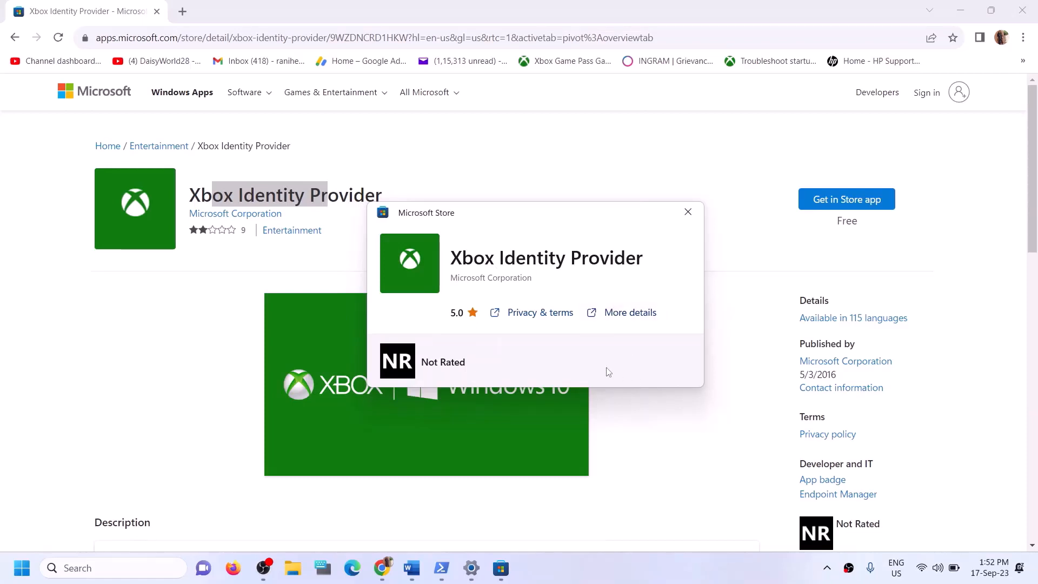
left_click(688, 212)
- Switch to the Word document and copy the command "get-appxpackage Microsoft.GamingServices | remove-AppxPackage -allusers"
left_click(424, 567)
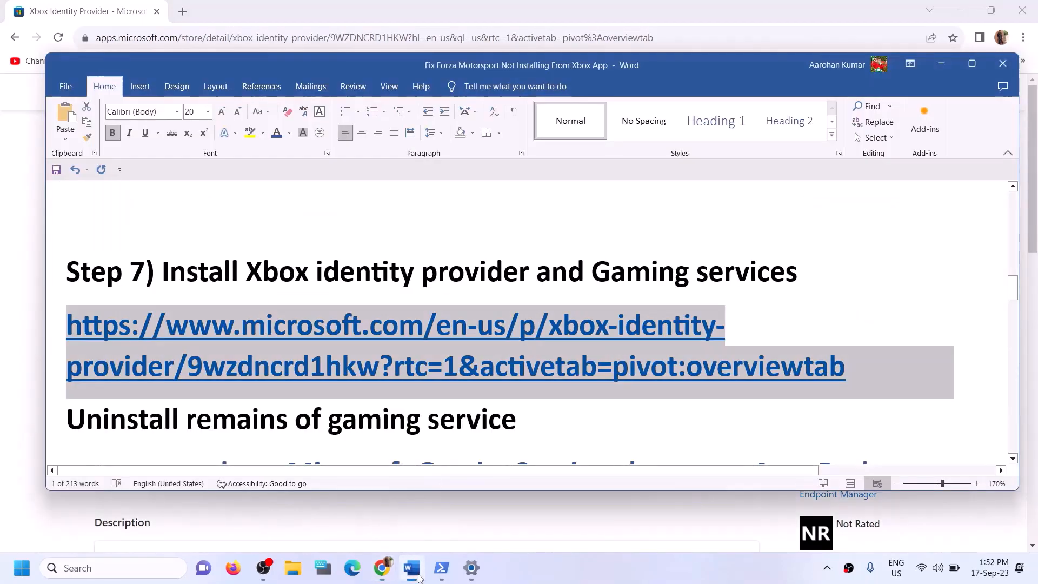
scroll(400, 434, "down", 3)
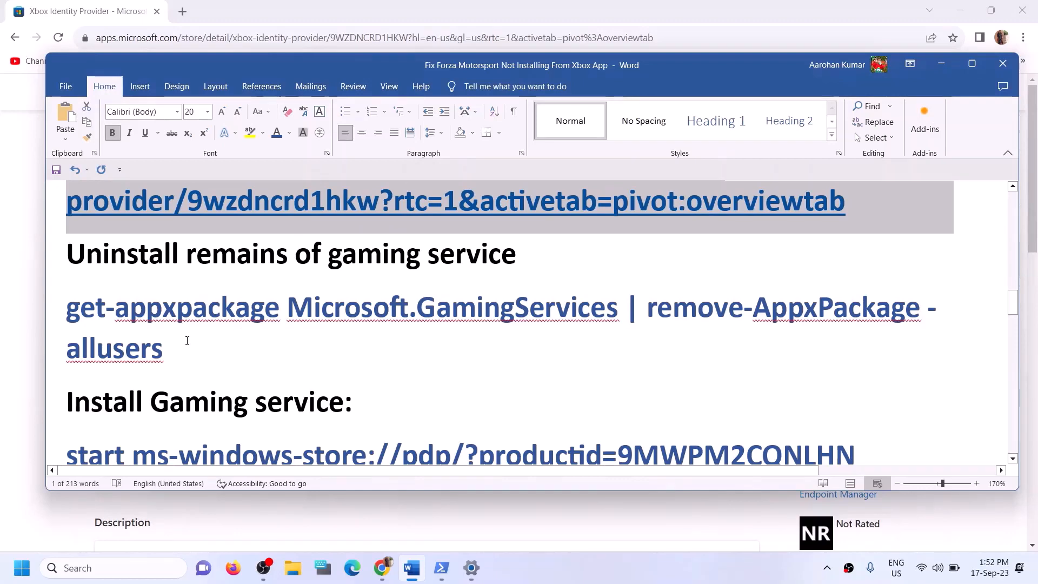
triple_click(86, 333)
right_click(88, 331)
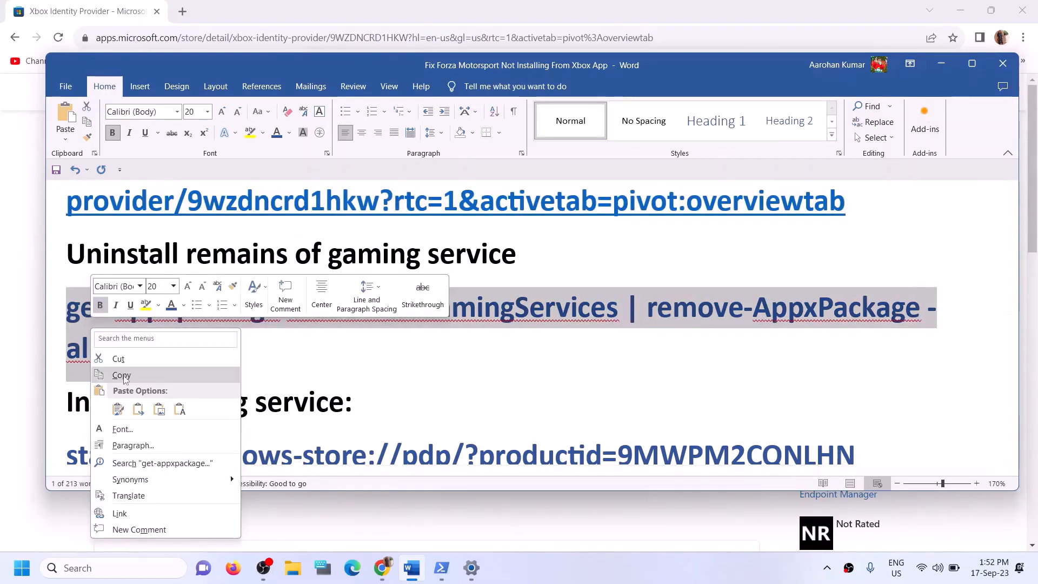
left_click(123, 374)
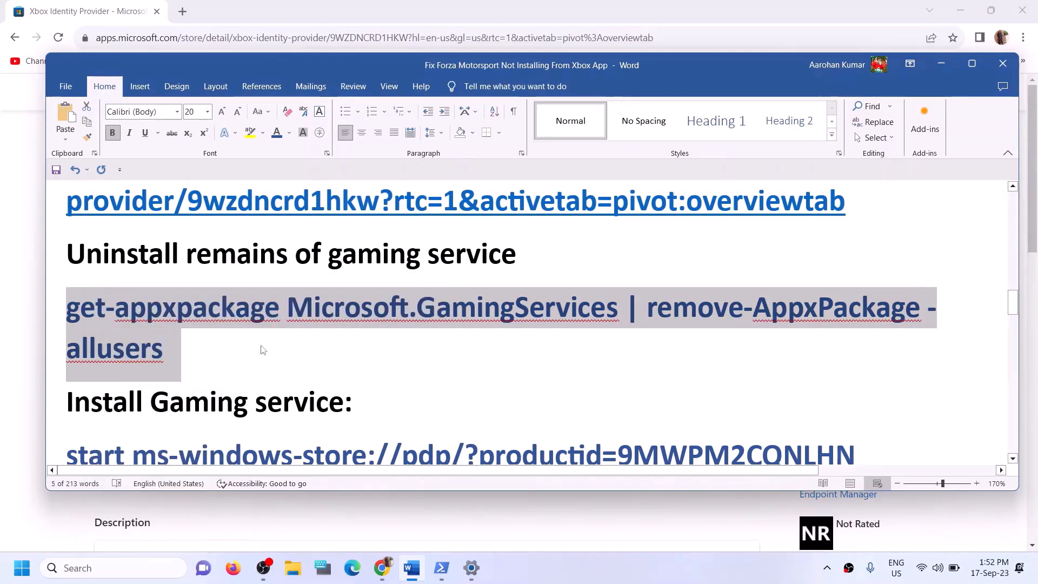
- Search Windows for "powershell" and run Windows PowerShell as administrator
left_click(142, 565)
type("powe")
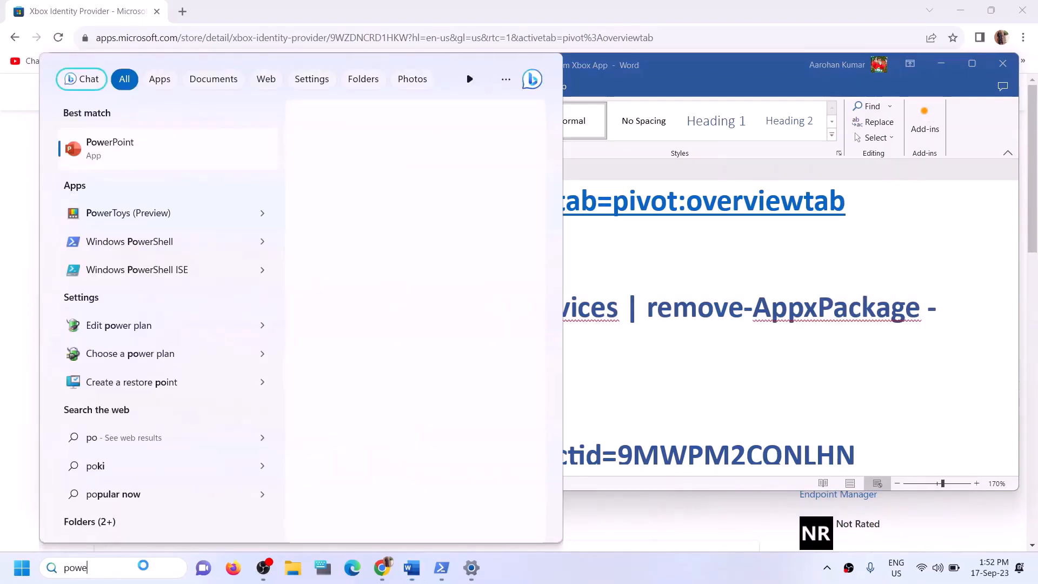
type("rshell")
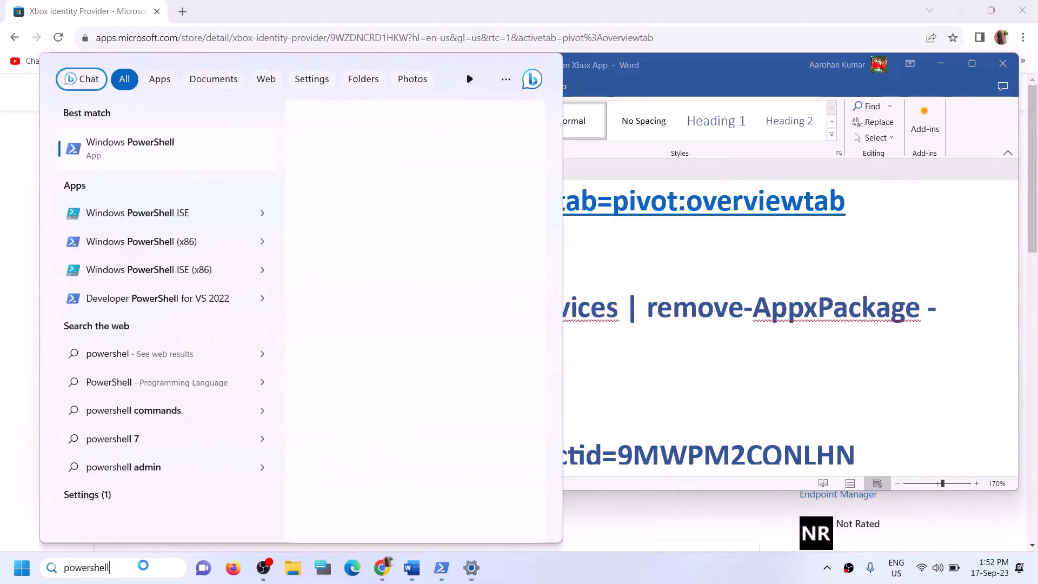
right_click(187, 154)
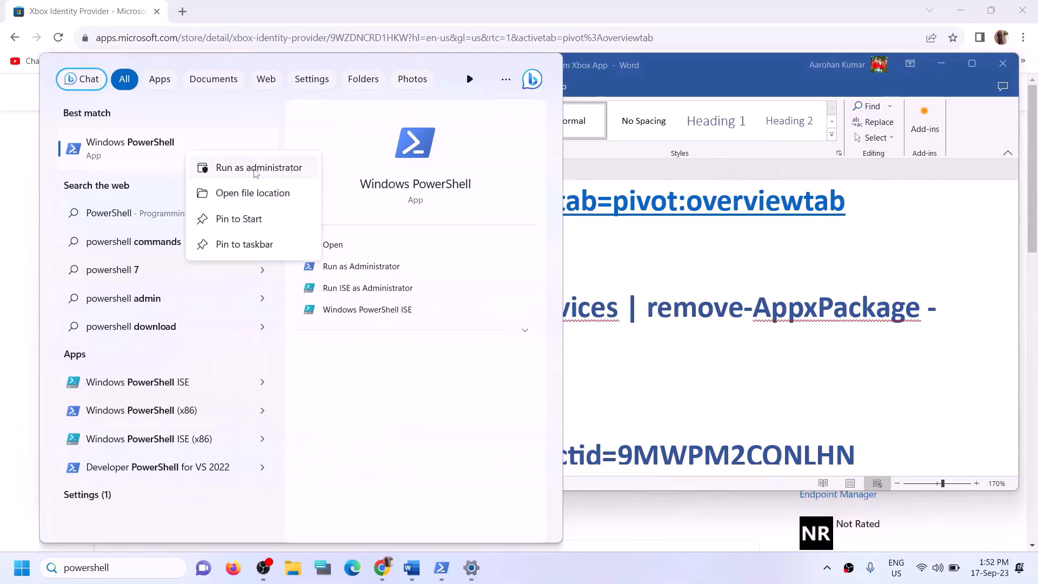
left_click(259, 167)
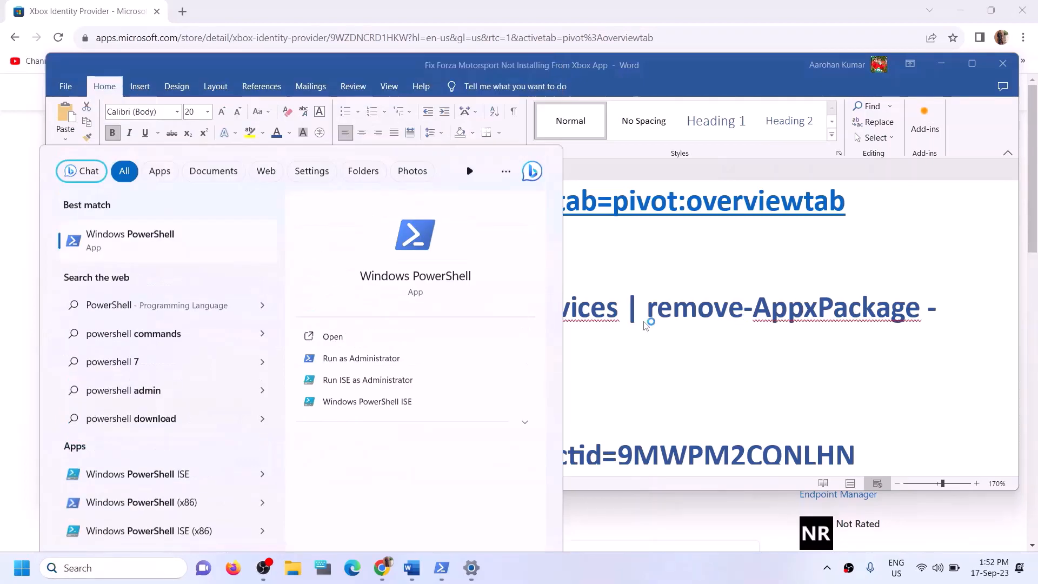
left_click(430, 388)
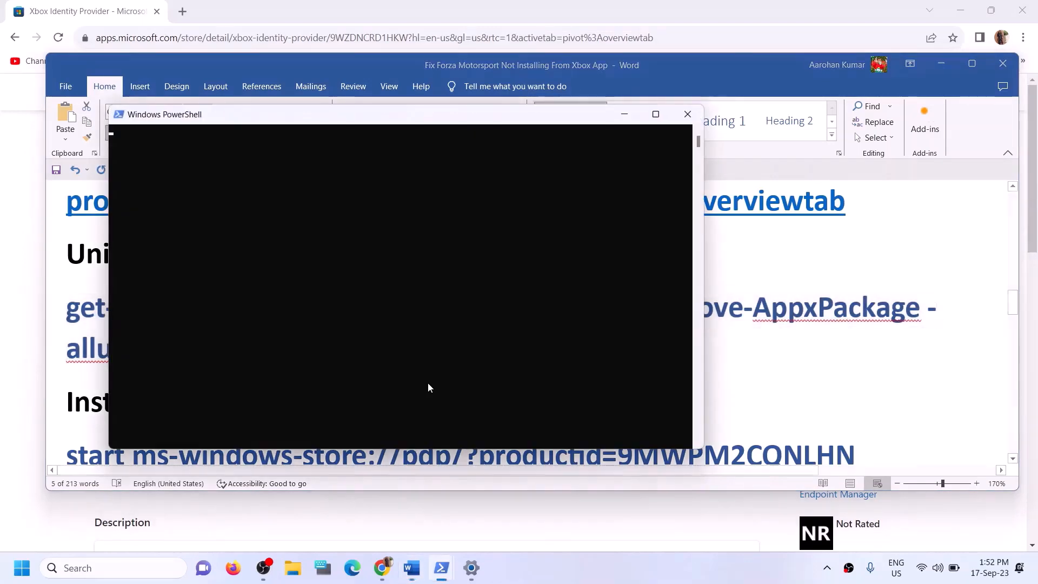
- Run the copied Gaming Services removal command in PowerShell, and copy "start ms-windows-store://pdp/?productid=9MWPM2CQNLHN" from the Word document
key("ctrl+v")
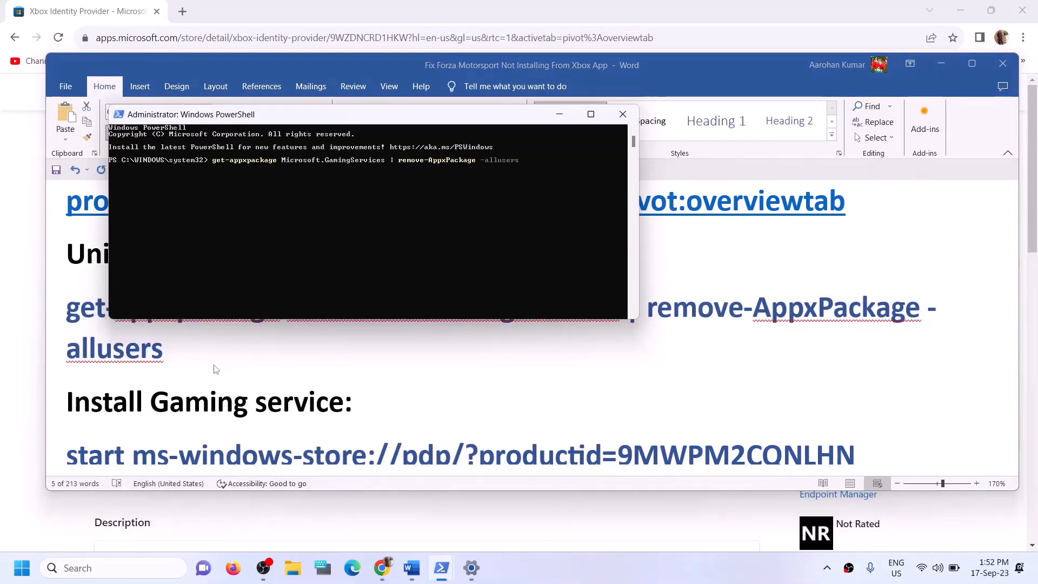
key("alt+Tab")
scroll(270, 366, "down", 3)
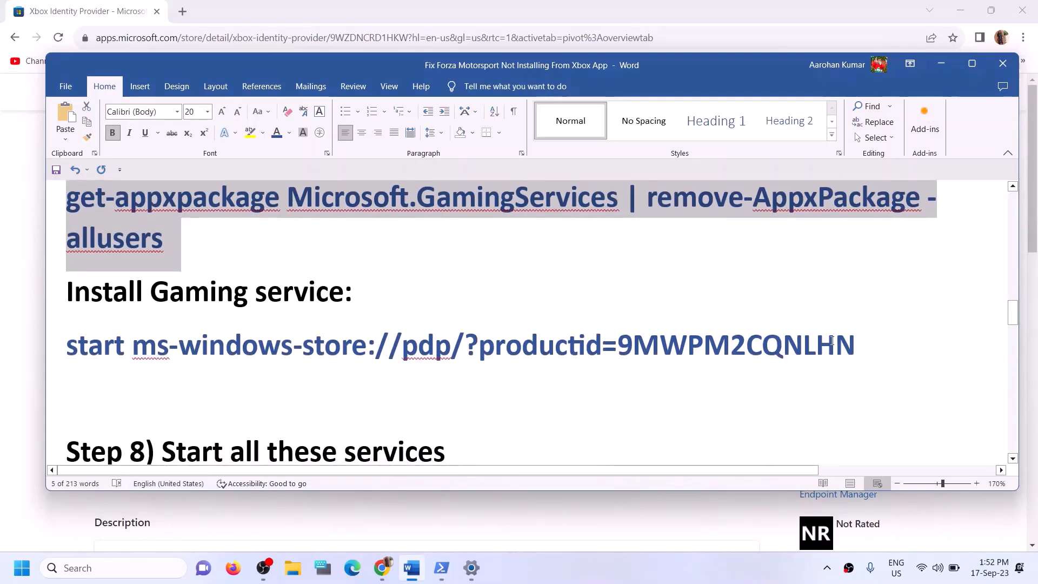
left_click_drag(831, 341, 66, 346)
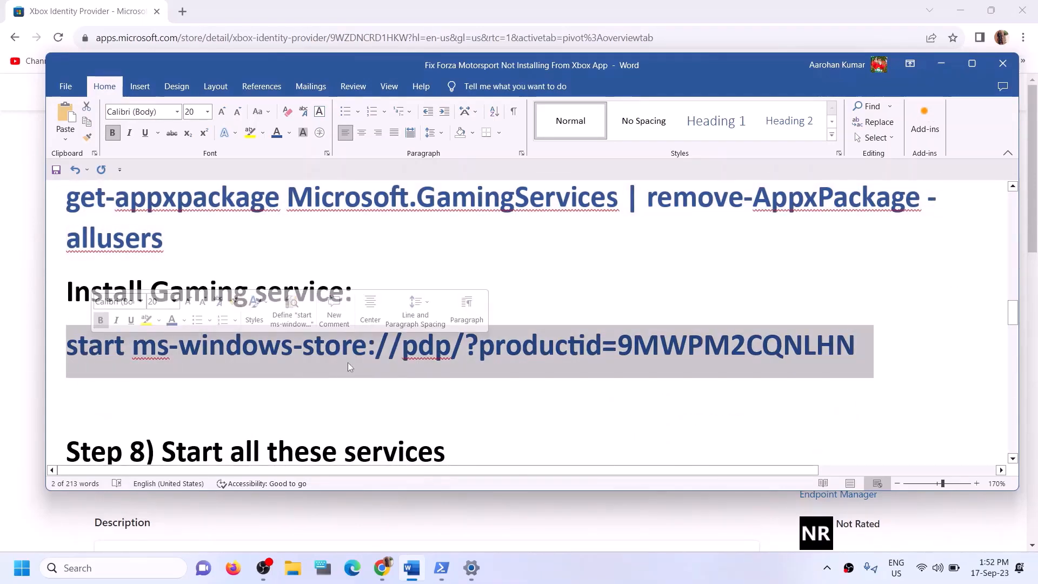
key("ctrl+c")
- Switch to PowerShell and run the copied "start ms-windows-store://pdp/?productid=9MWPM2CQNLHN" command to open the Gaming Services Store page
key("alt+Tab")
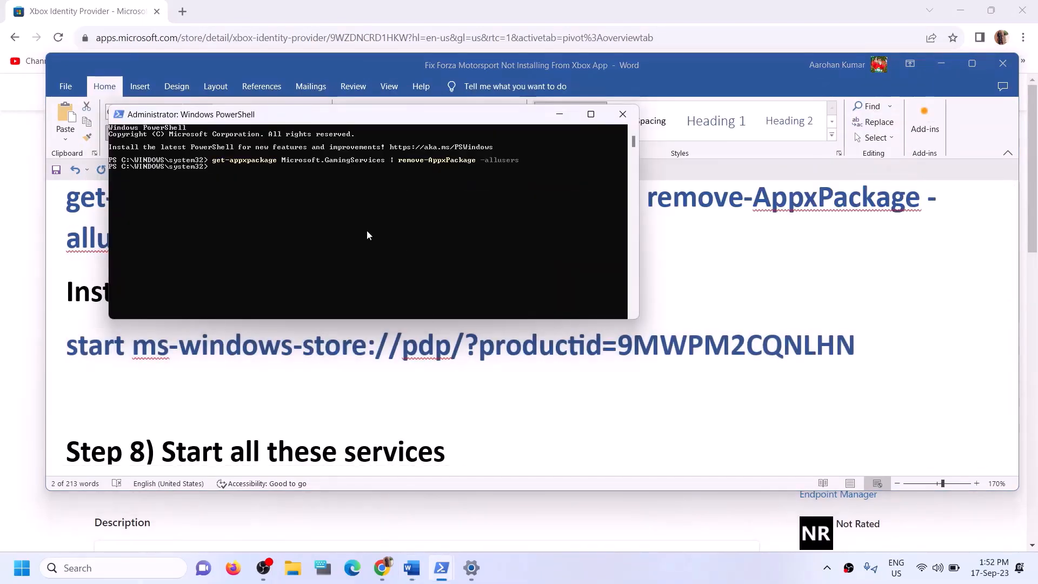
key("ctrl+v")
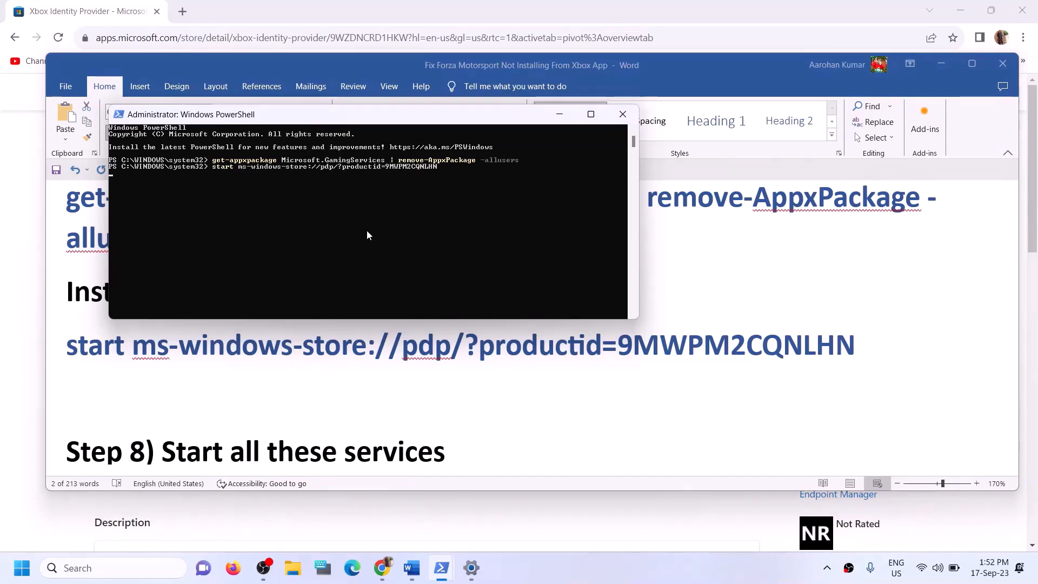
key("Return")
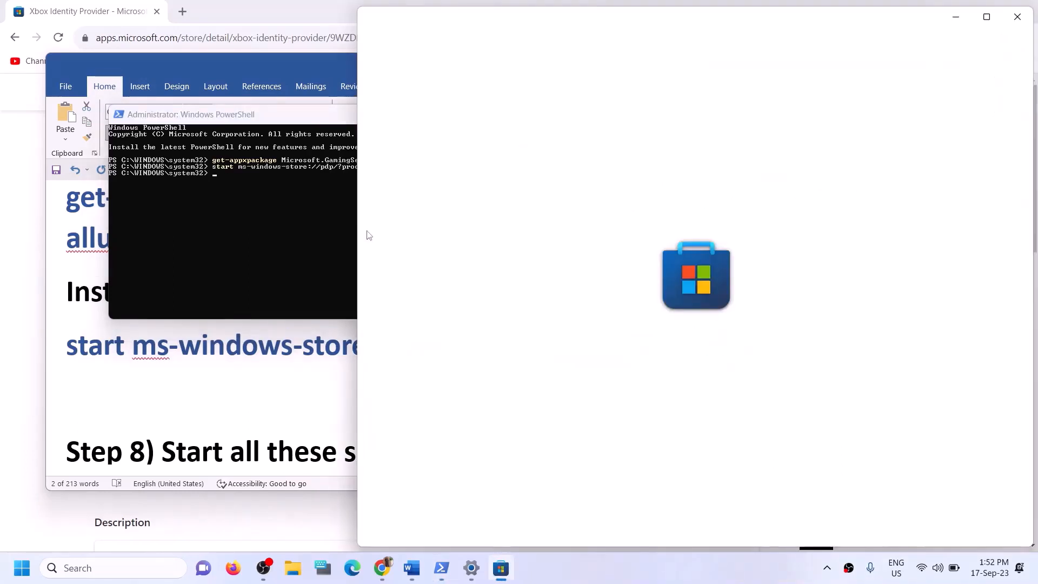
- Maximize the Microsoft Store window and install Gaming Services, allowing Host Process for Windows Services to make changes
left_click(993, 22)
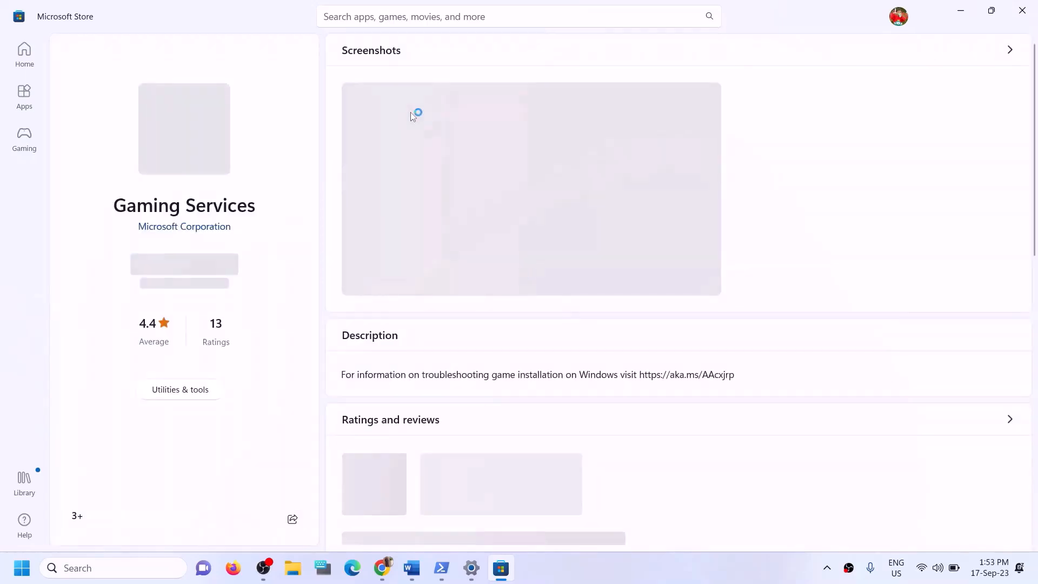
left_click(197, 277)
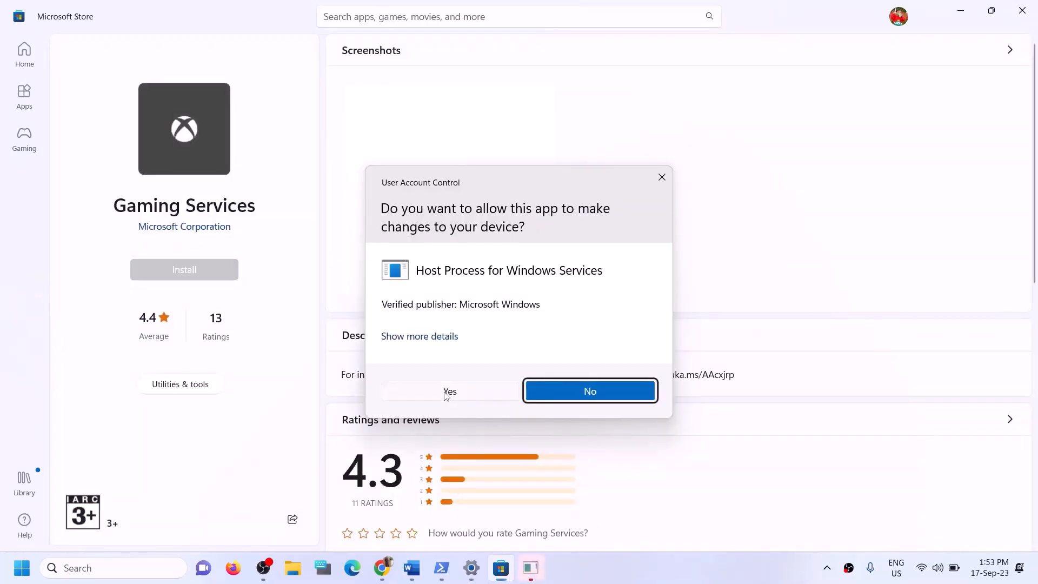
left_click(446, 393)
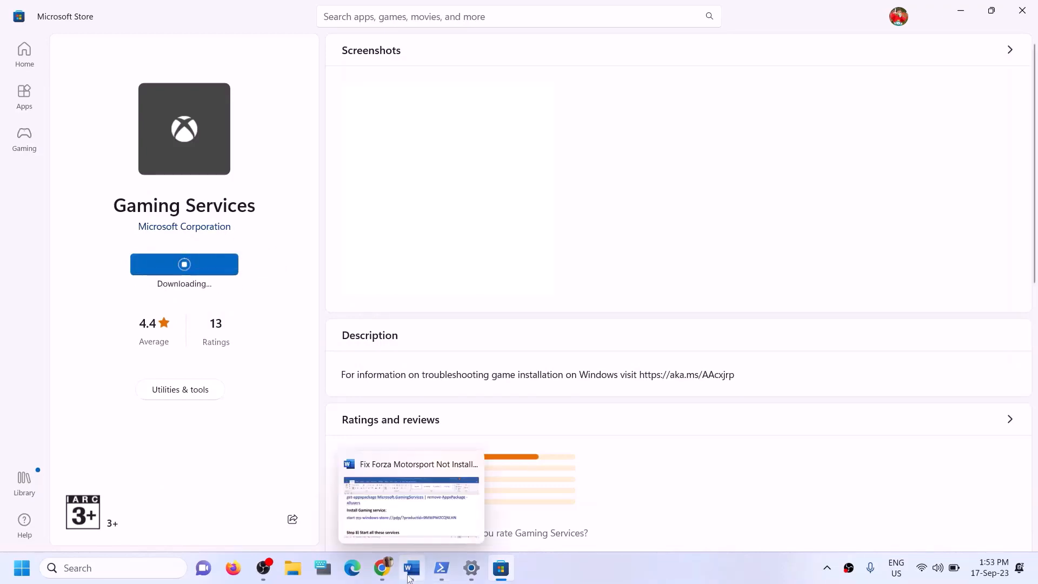
- Switch to the Word document and highlight the "Start all these services" heading of Step 8
left_click(419, 562)
scroll(316, 393, "down", 5)
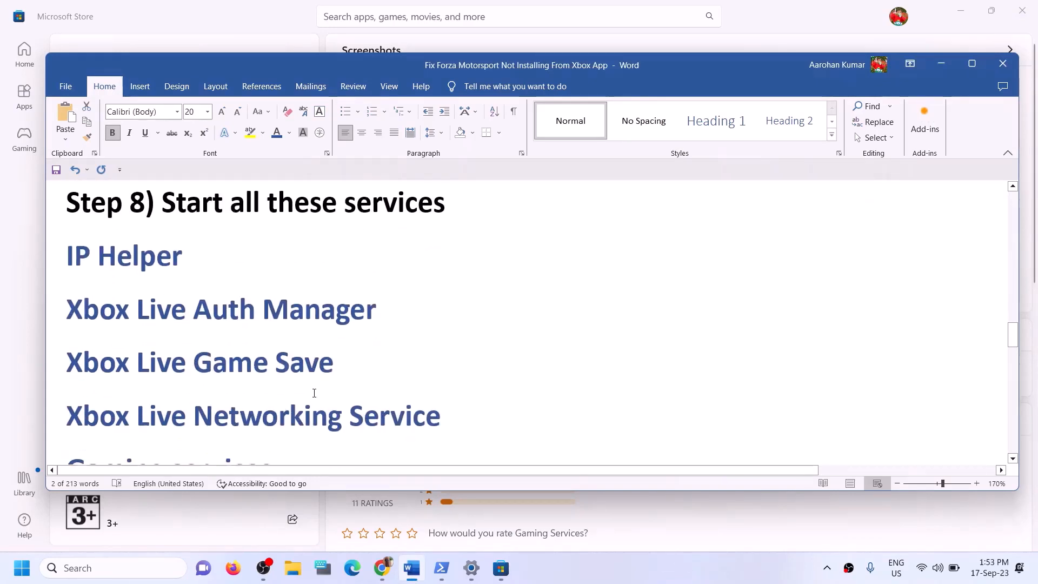
left_click_drag(146, 232, 533, 244)
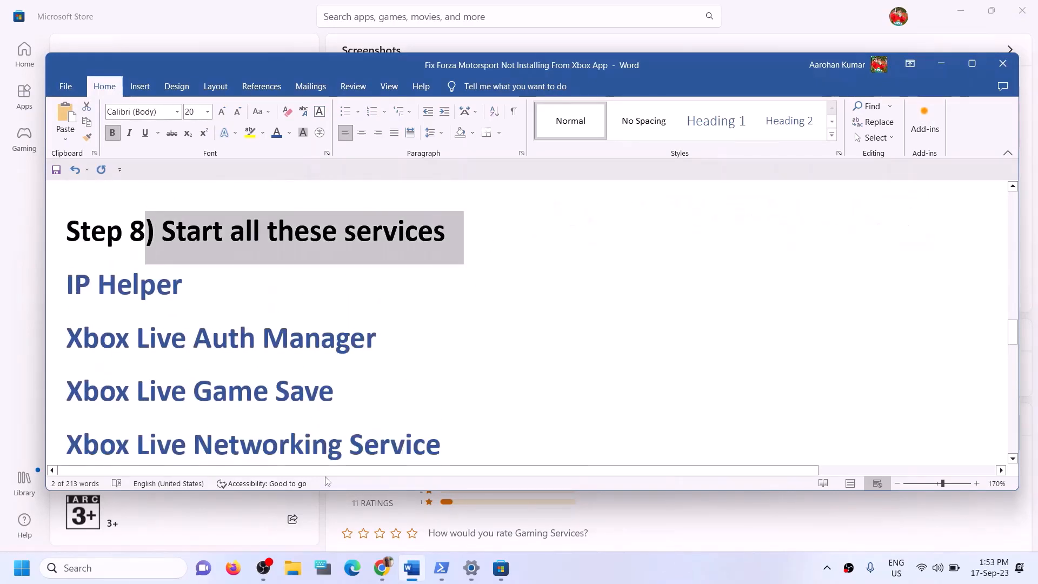
- Search Windows for "services" and open the Services app
left_click(136, 567)
type("ser")
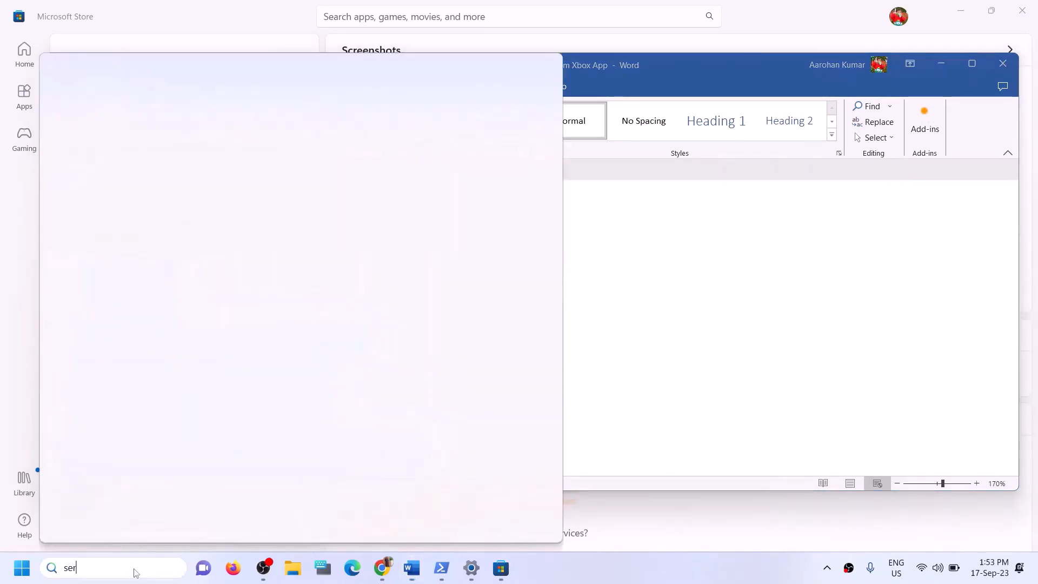
type("vices")
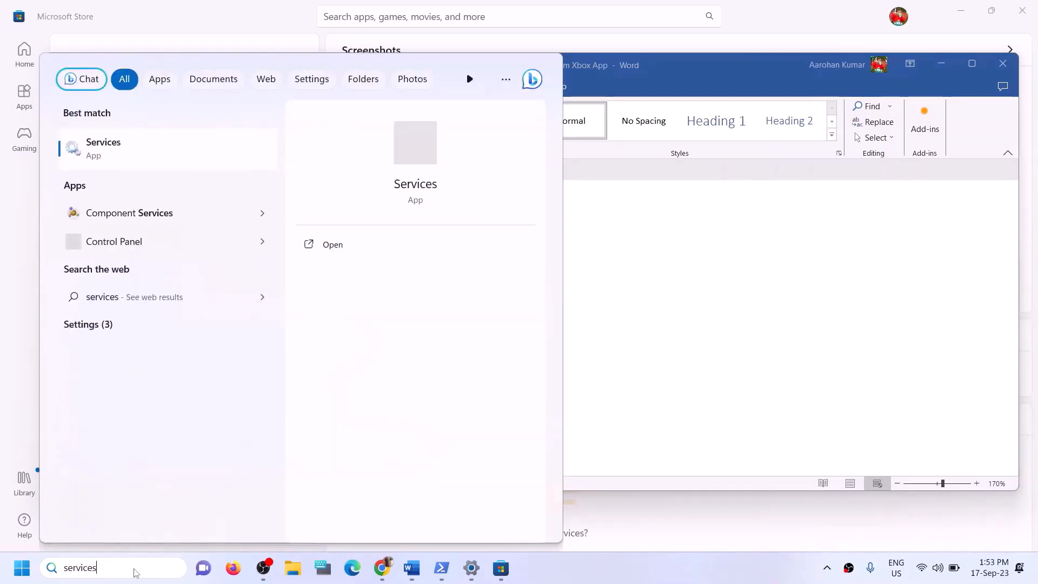
left_click(113, 149)
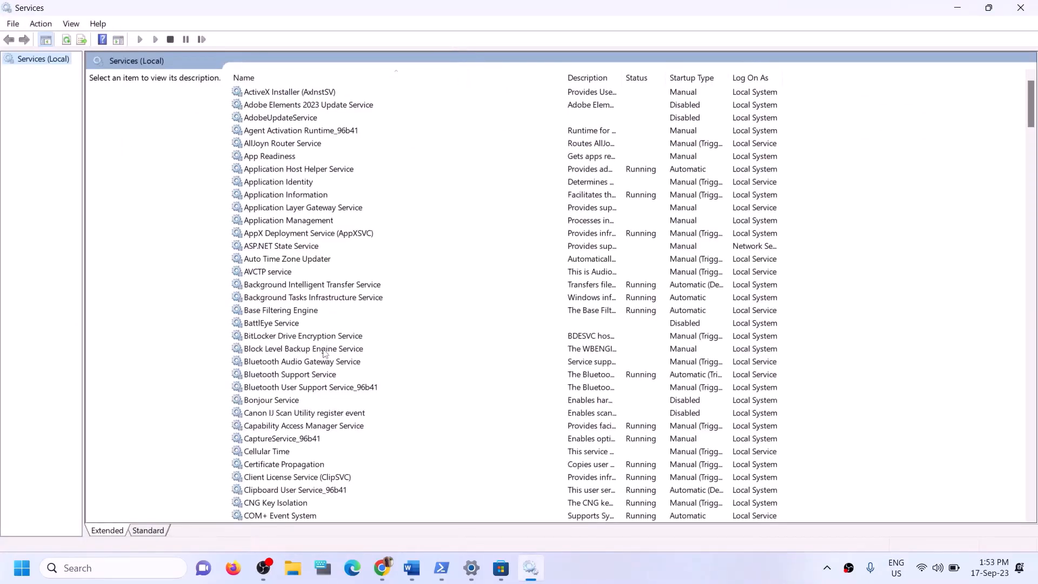
- Find the IP Helper service, set its startup type to Automatic, and save its properties
left_click(325, 351)
key("i")
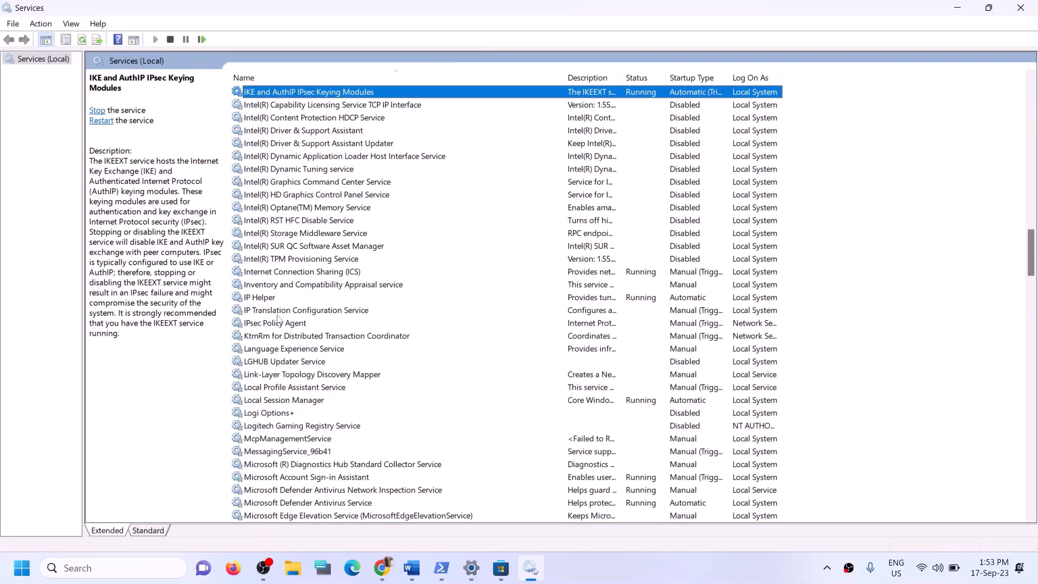
left_click(260, 299)
double_click(274, 303)
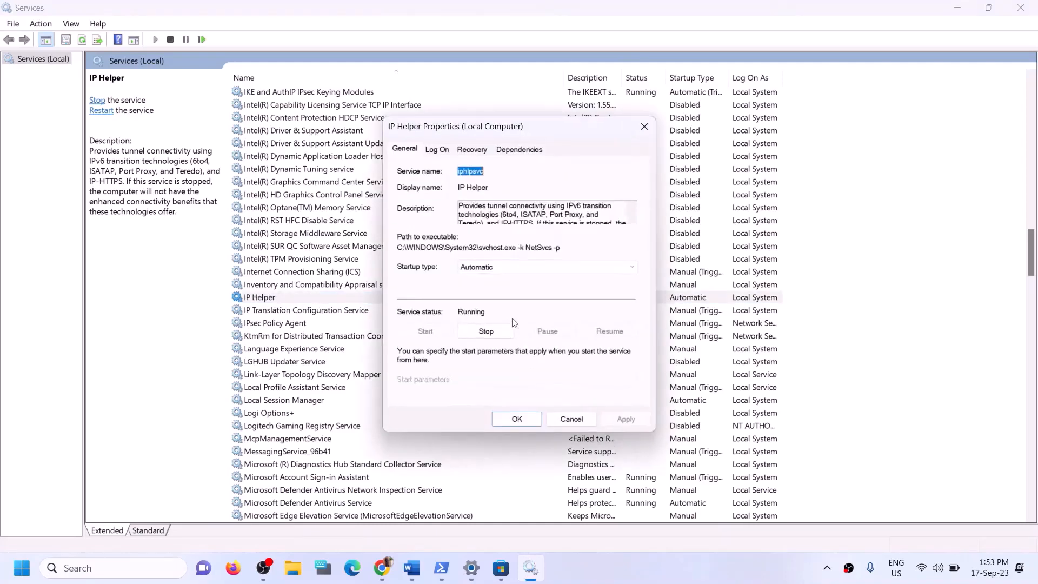
left_click(498, 270)
left_click(486, 296)
left_click(485, 267)
left_click(484, 291)
left_click(616, 421)
left_click(511, 418)
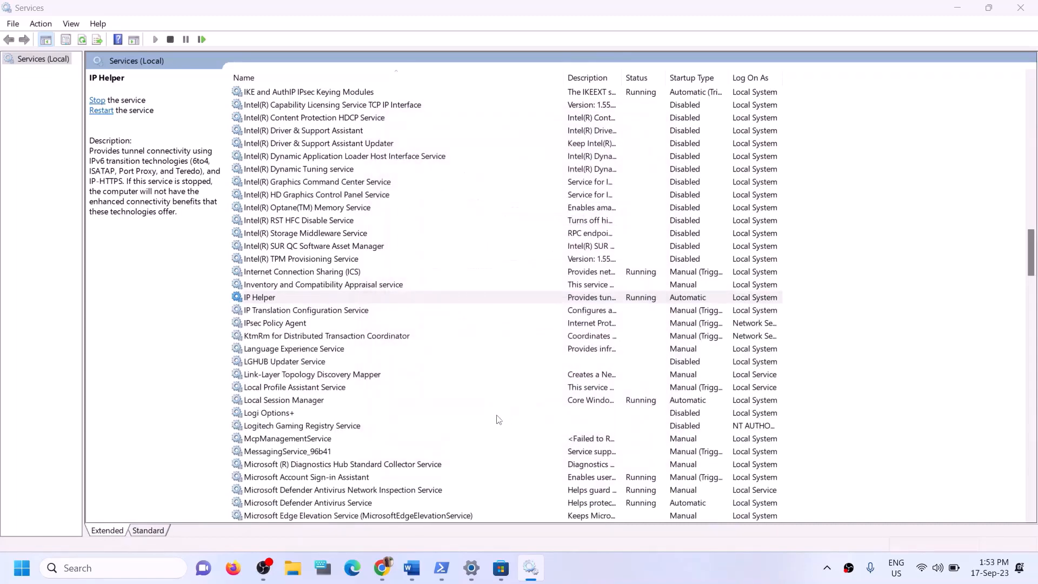
- Find the Xbox Accessory Management Service, check that its startup type is Automatic, and confirm its properties
left_click(347, 417)
key("x")
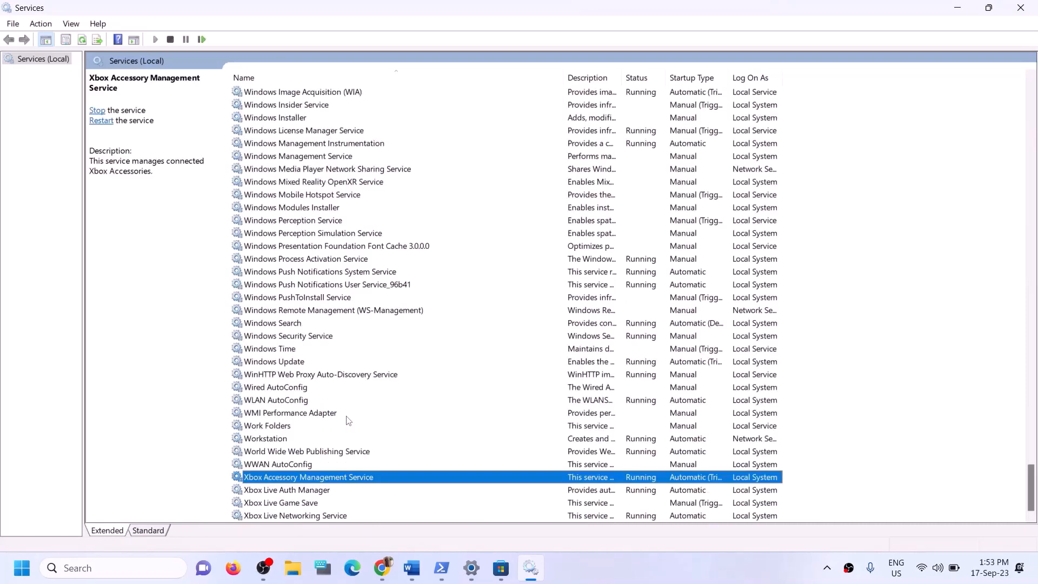
double_click(355, 481)
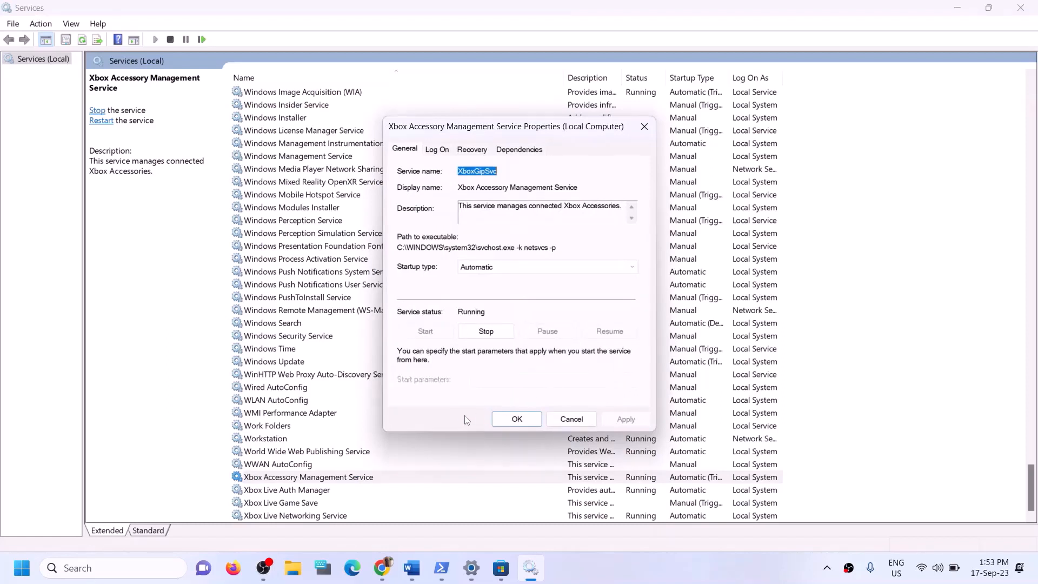
left_click(523, 268)
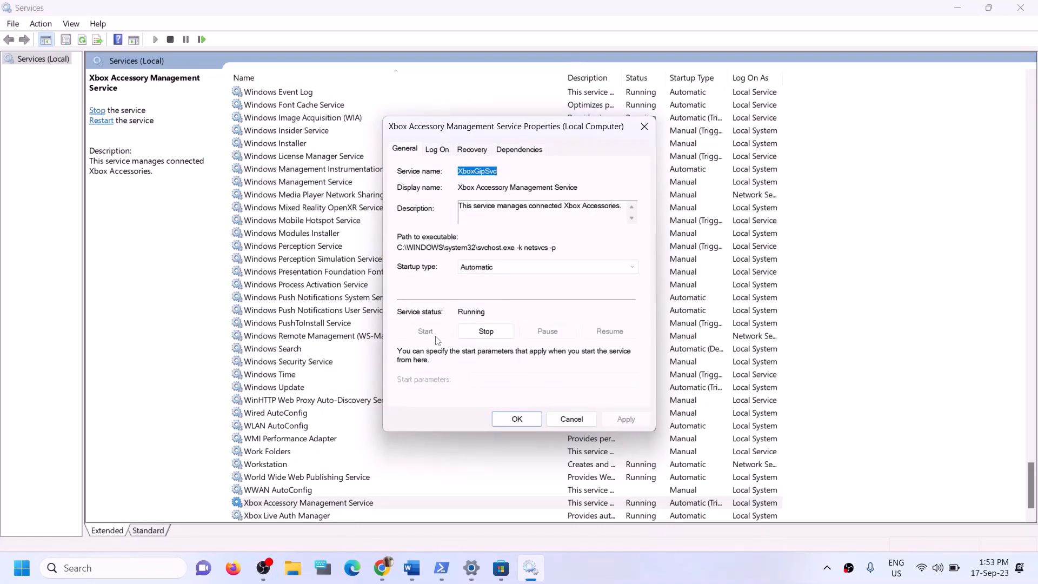
left_click(522, 419)
- Open the Xbox Live Auth Manager properties, keep the startup type on Automatic, and confirm
scroll(304, 493, "down", 1)
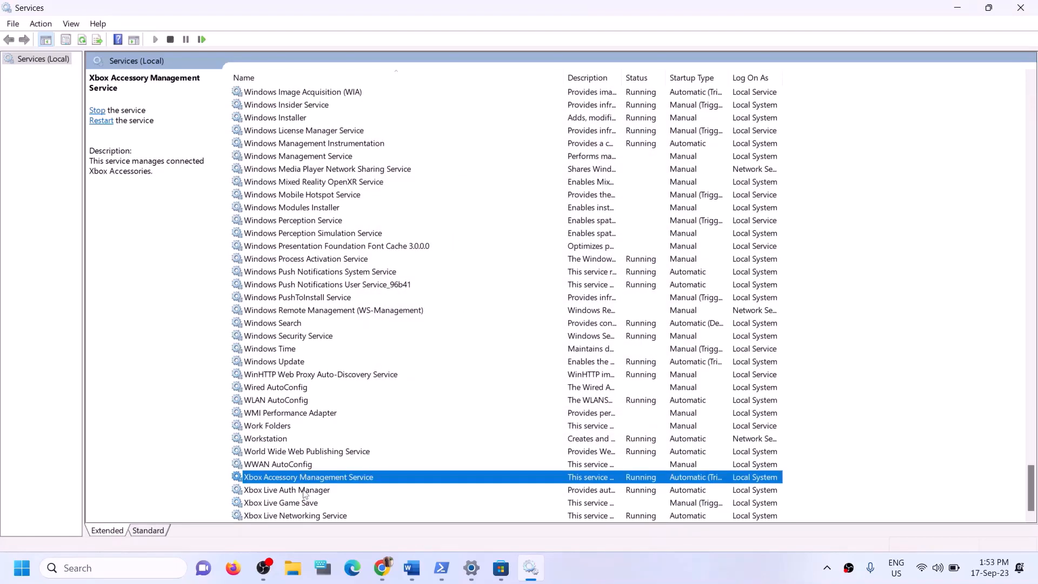
left_click(304, 491)
double_click(304, 491)
left_click(524, 267)
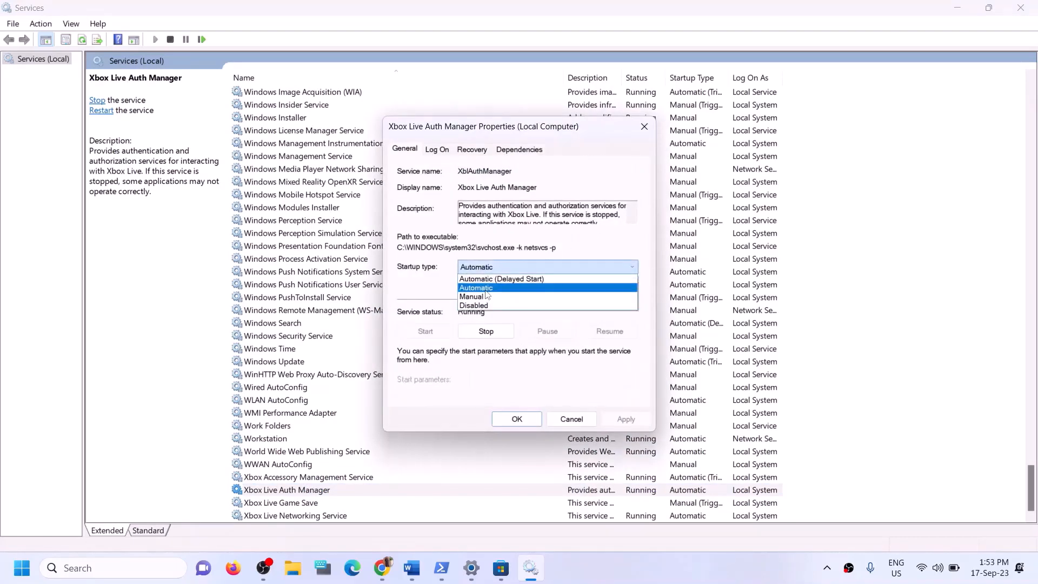
left_click(569, 392)
left_click(624, 418)
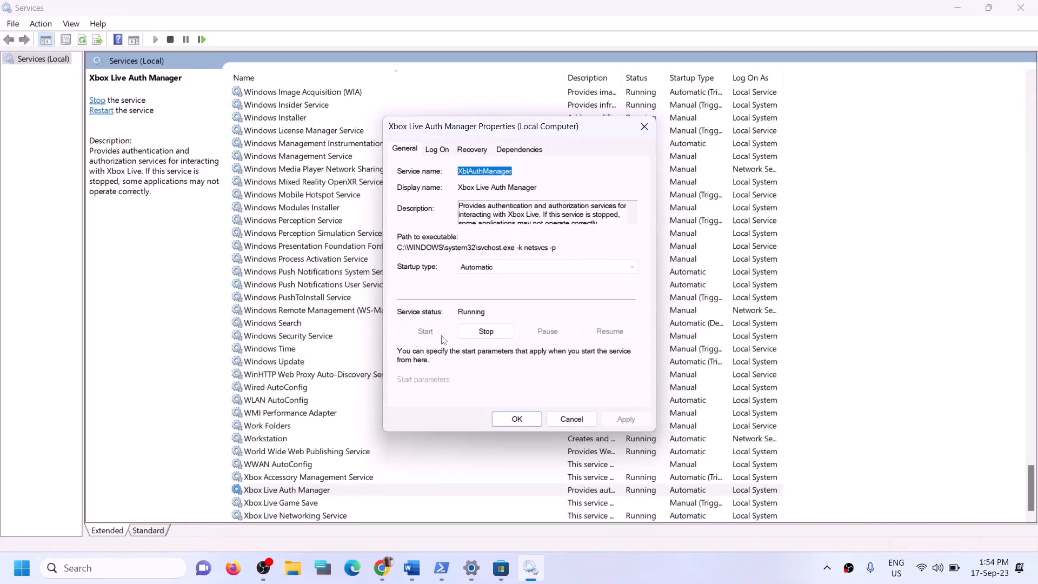
left_click(525, 420)
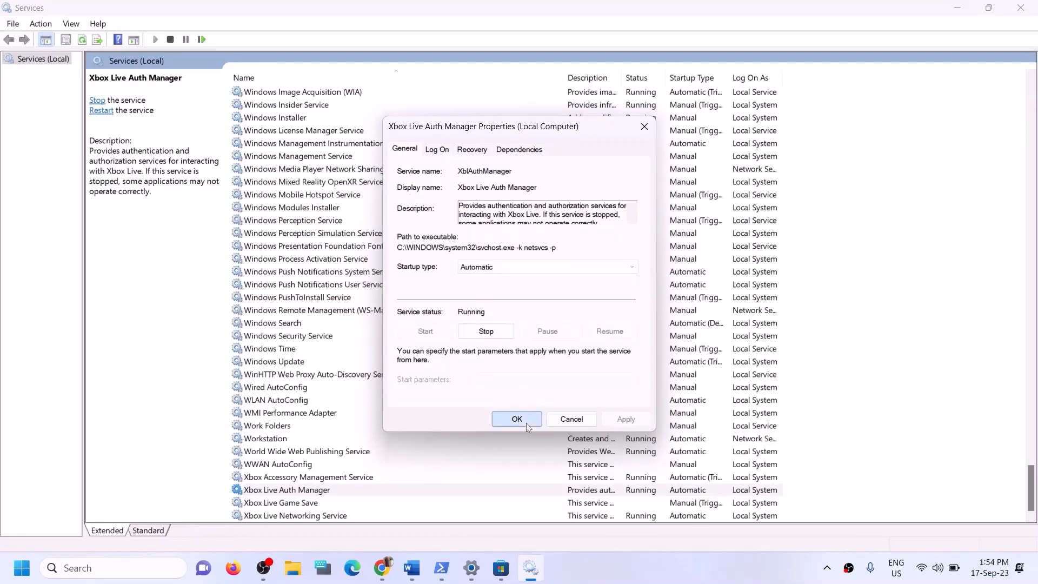
- Set the Xbox Live Game Save service's startup type to Automatic and start the service
left_click(291, 503)
double_click(290, 504)
left_click(475, 266)
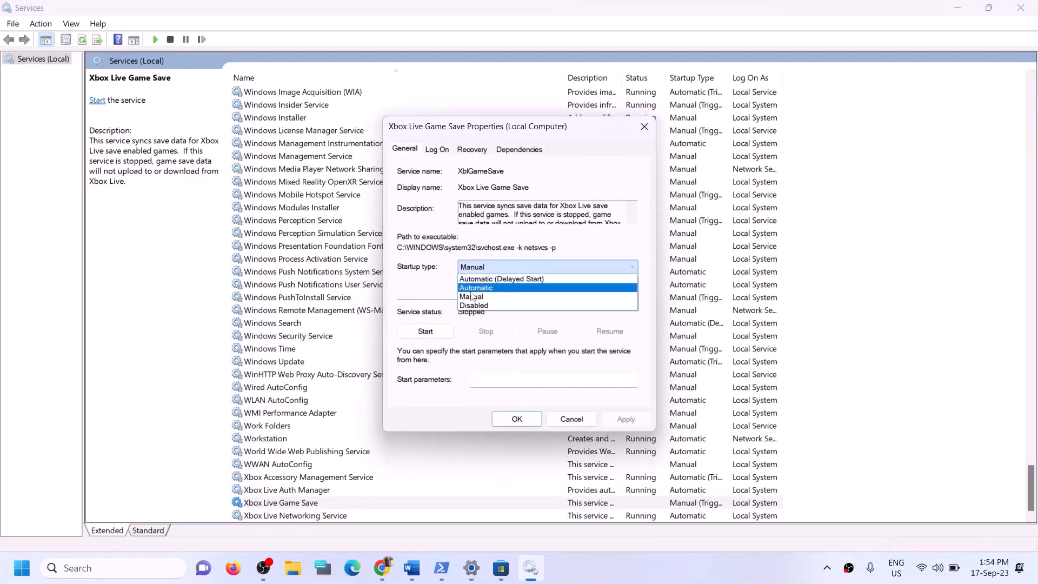
left_click(474, 288)
left_click(626, 419)
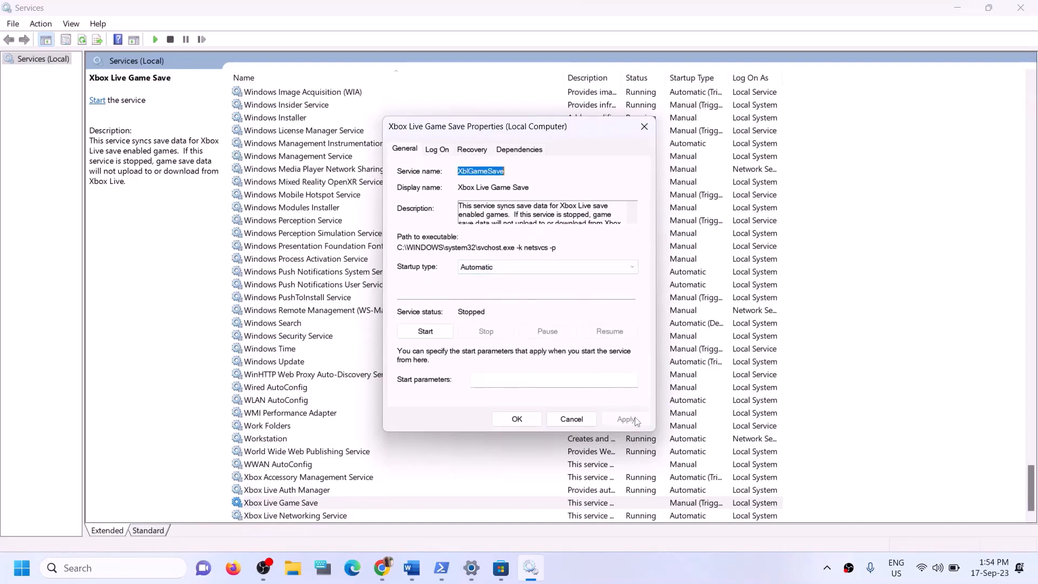
left_click(426, 331)
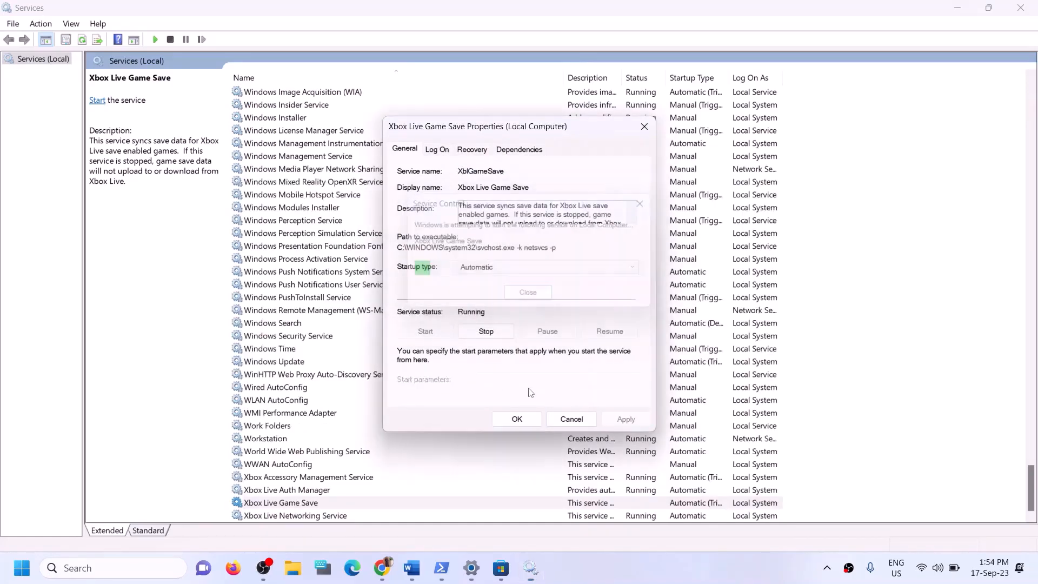
left_click(514, 424)
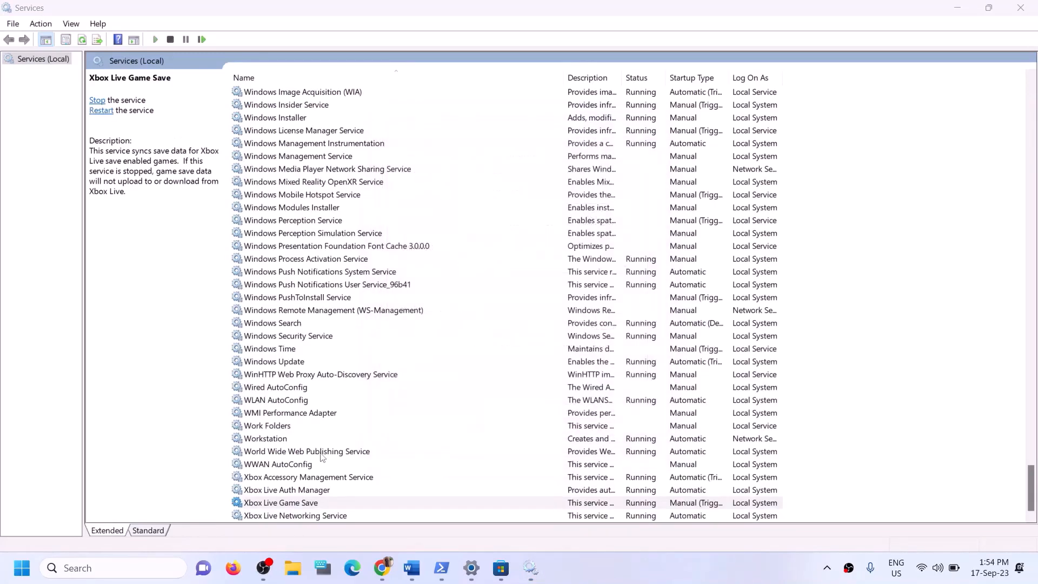
- Set the Xbox Live Networking Service's startup type to Automatic and confirm its properties
double_click(308, 515)
left_click(511, 267)
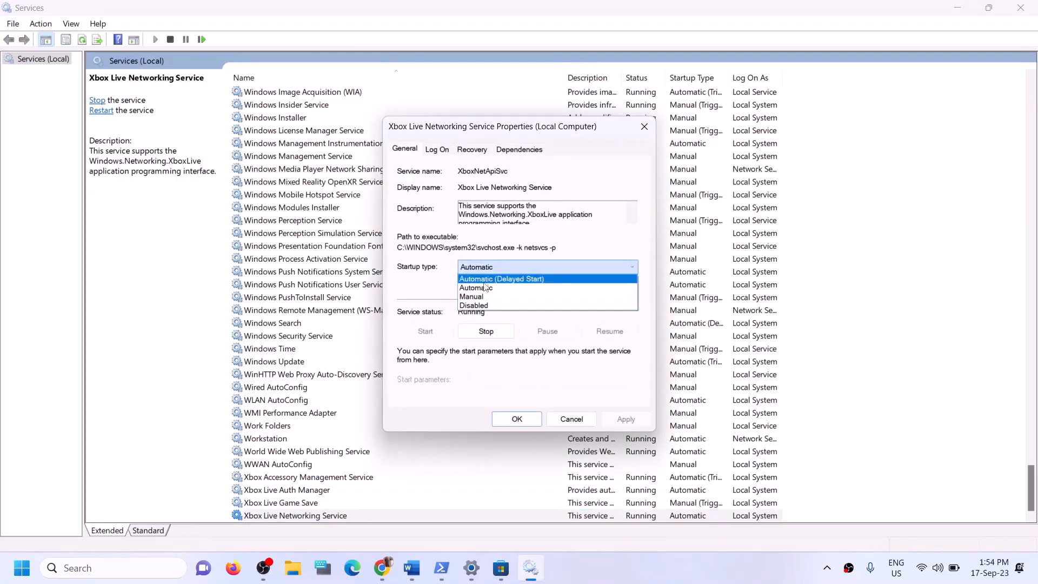
left_click(511, 275)
left_click(606, 413)
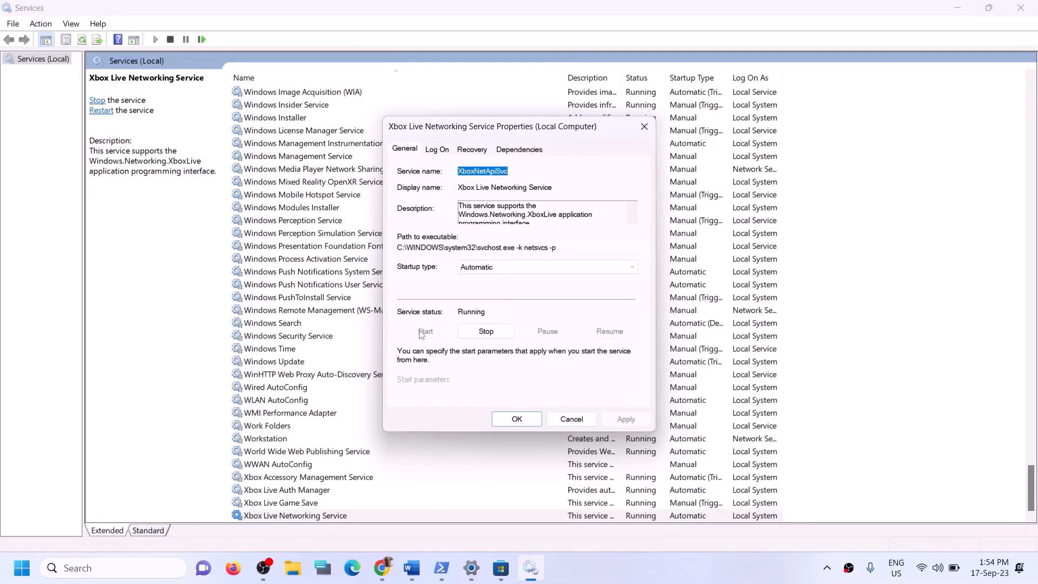
left_click(508, 422)
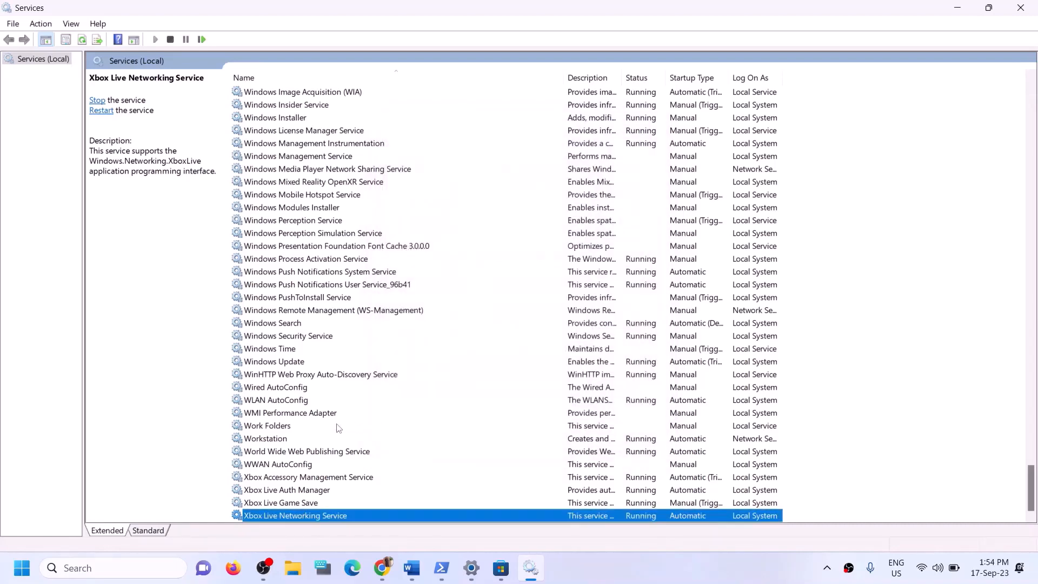
- Set the Windows Update service's startup type to Automatic and confirm its properties
left_click(300, 362)
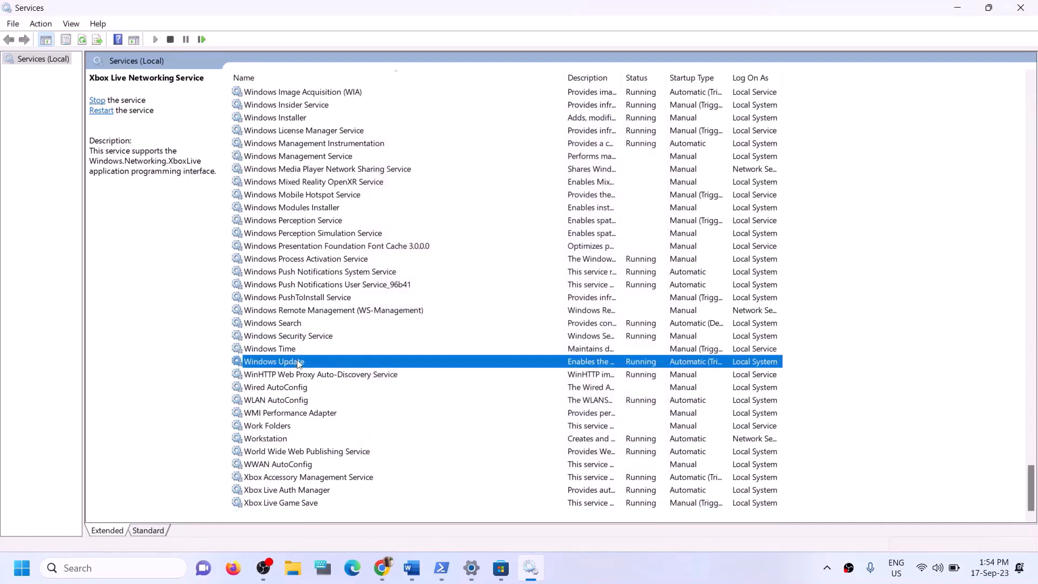
double_click(420, 362)
left_click(514, 268)
left_click(505, 276)
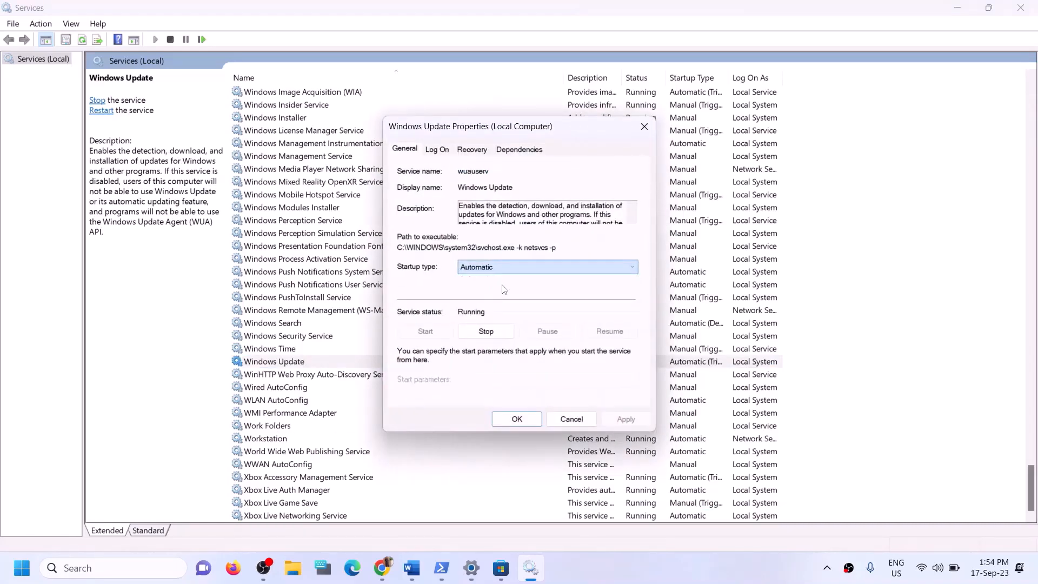
left_click(625, 419)
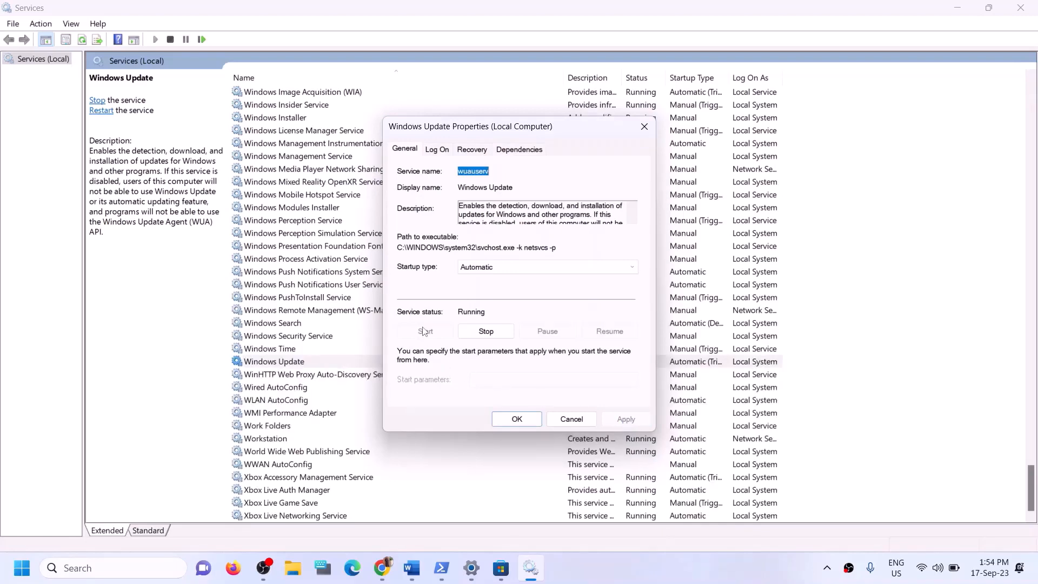
left_click(509, 420)
left_click(351, 286)
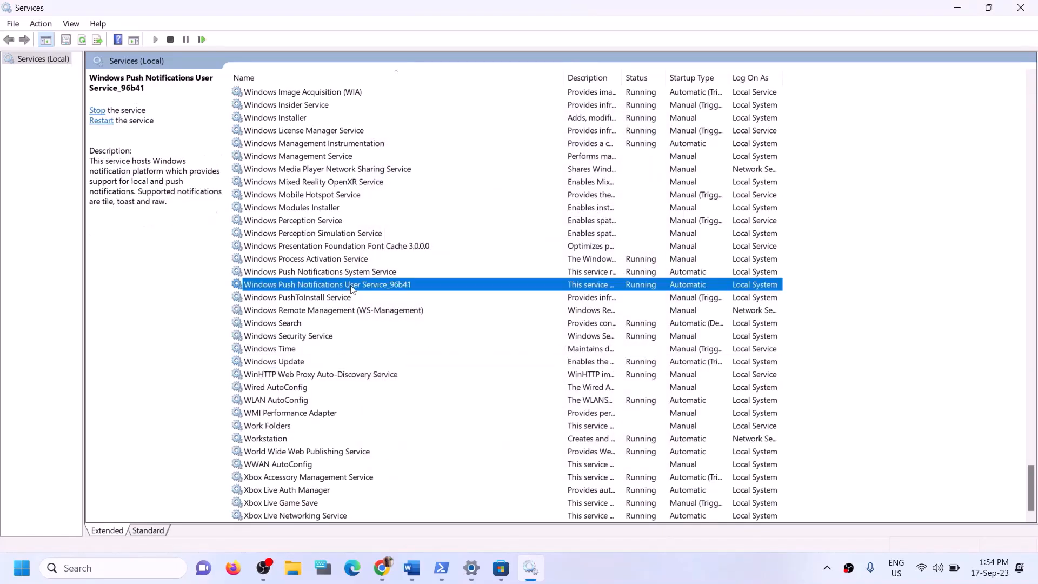
- Find the two Gaming Services entries in the services list and check their status and startup type
key("g")
scroll(418, 286, "up", 3)
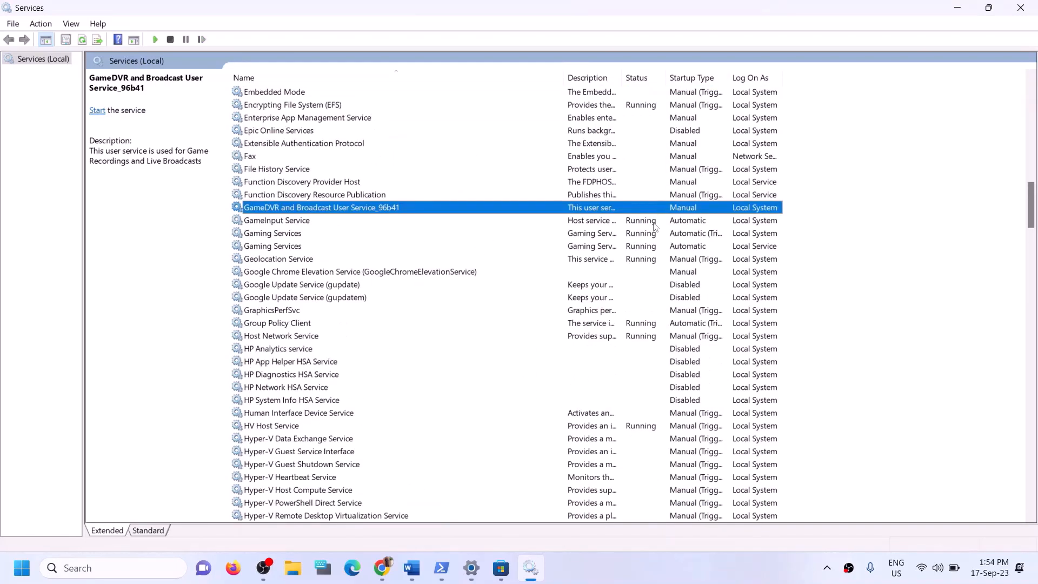
left_click(629, 235)
left_click(627, 247)
left_click(628, 235)
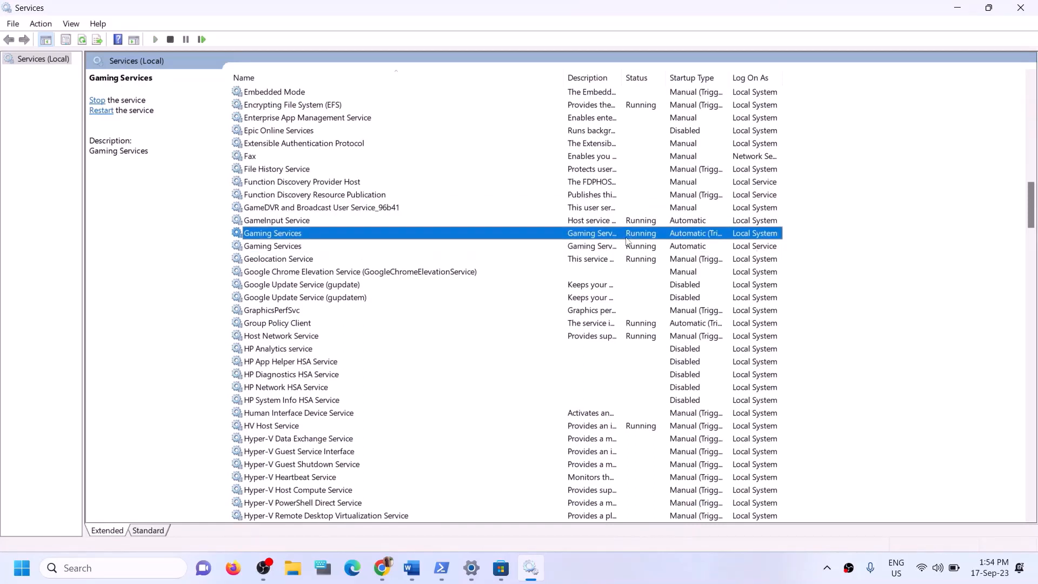
left_click(637, 248)
left_click(636, 238)
left_click(632, 247)
left_click(635, 238)
right_click(633, 236)
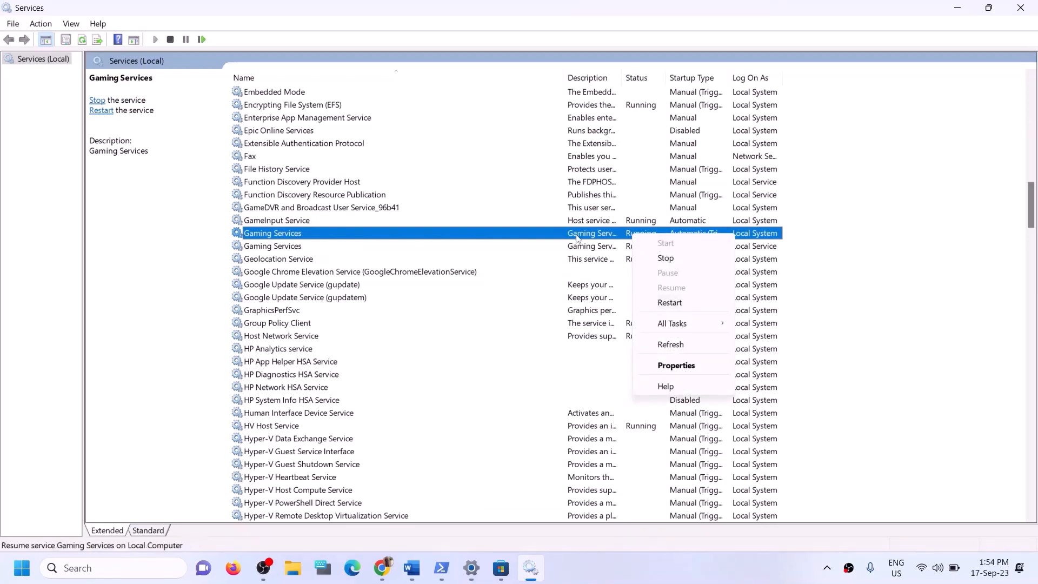
left_click(584, 238)
left_click(646, 249)
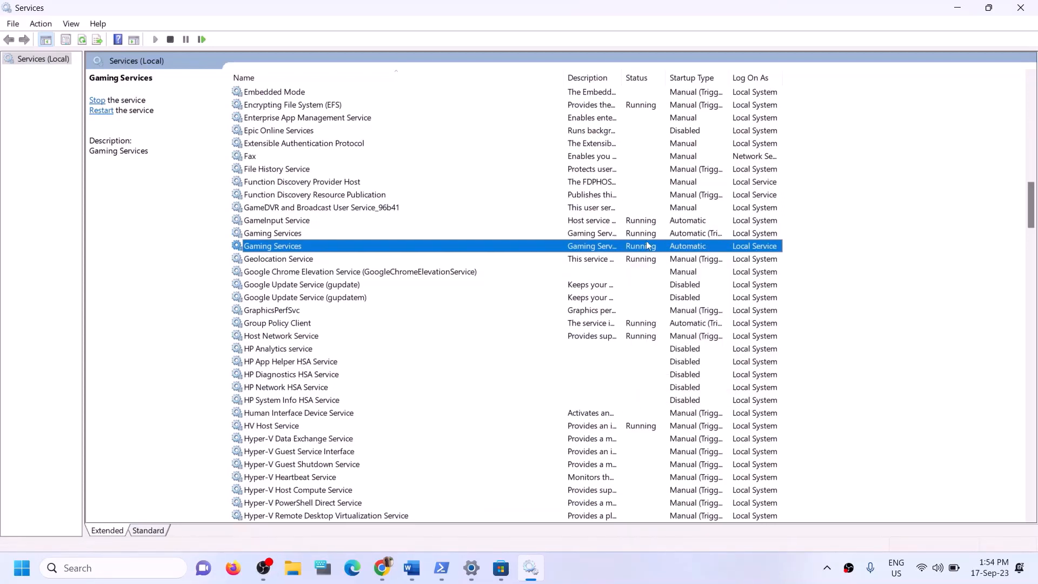
- Stop both Gaming Services entries, the Local System one first and the Local Service one second
left_click(646, 238)
right_click(639, 236)
left_click(671, 258)
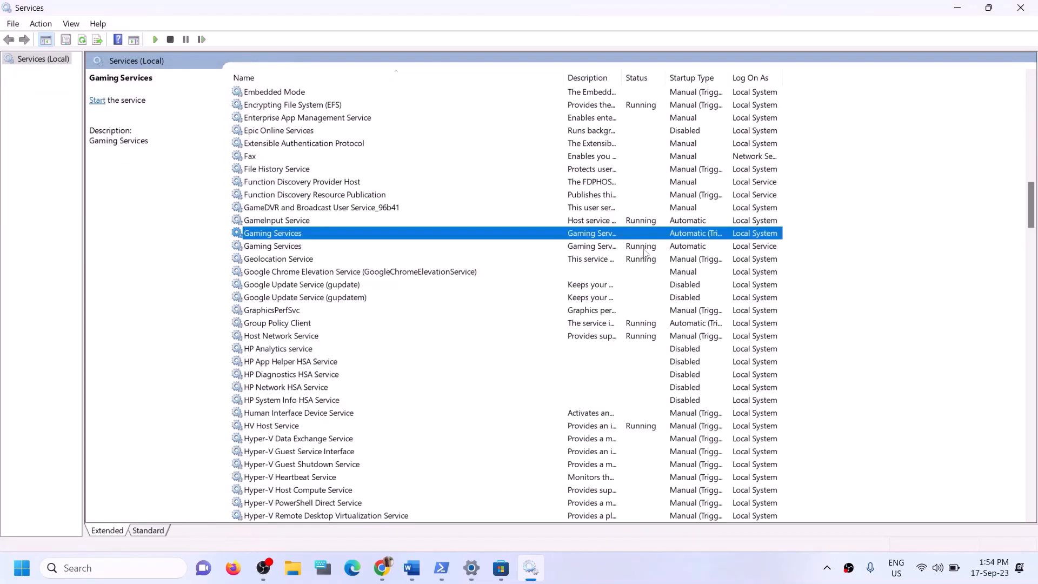
left_click(606, 248)
right_click(605, 251)
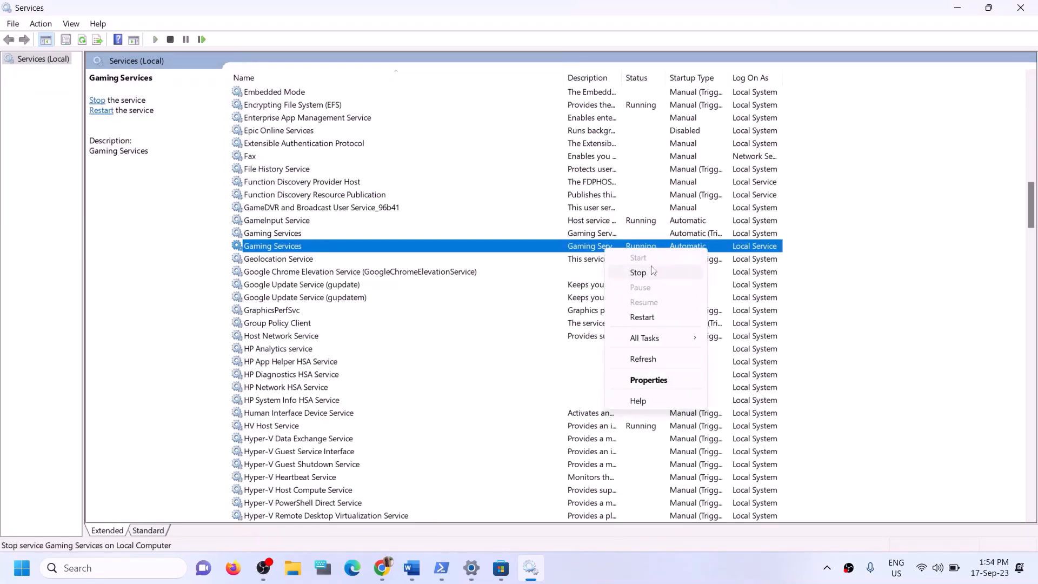
left_click(638, 272)
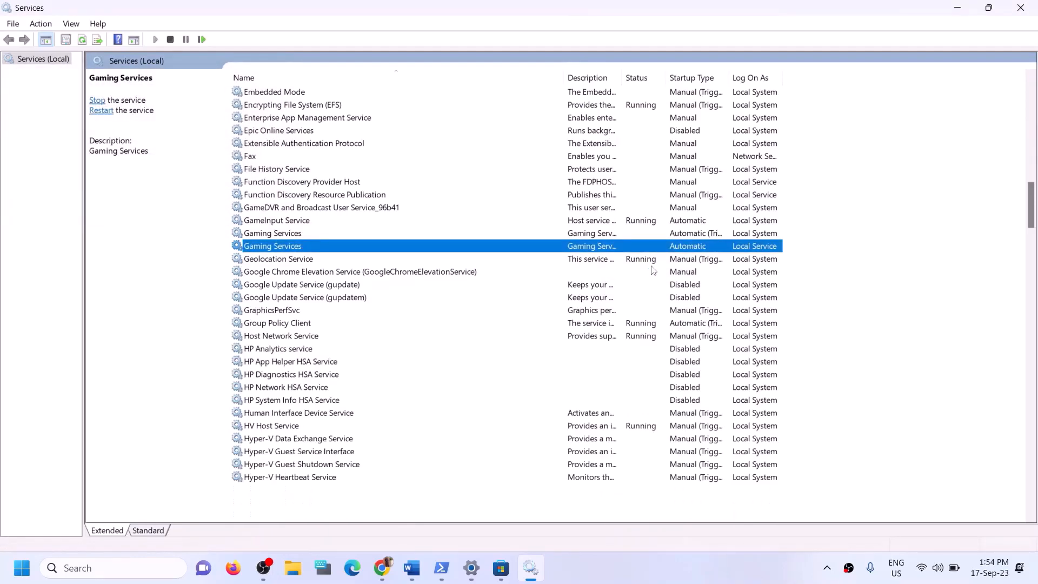
left_click(590, 236)
right_click(592, 236)
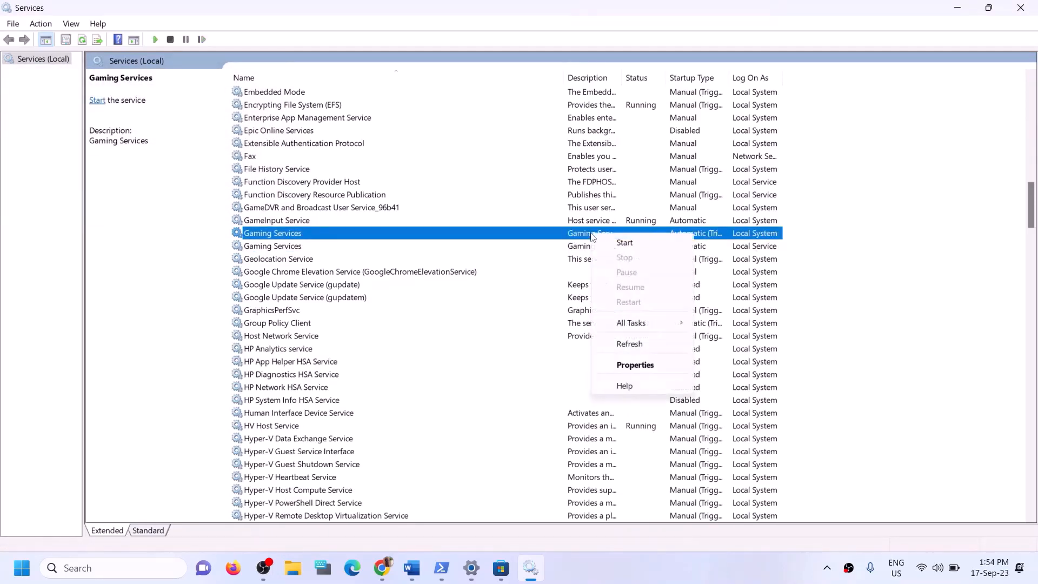
left_click(322, 252)
left_click(293, 248)
left_click(291, 239)
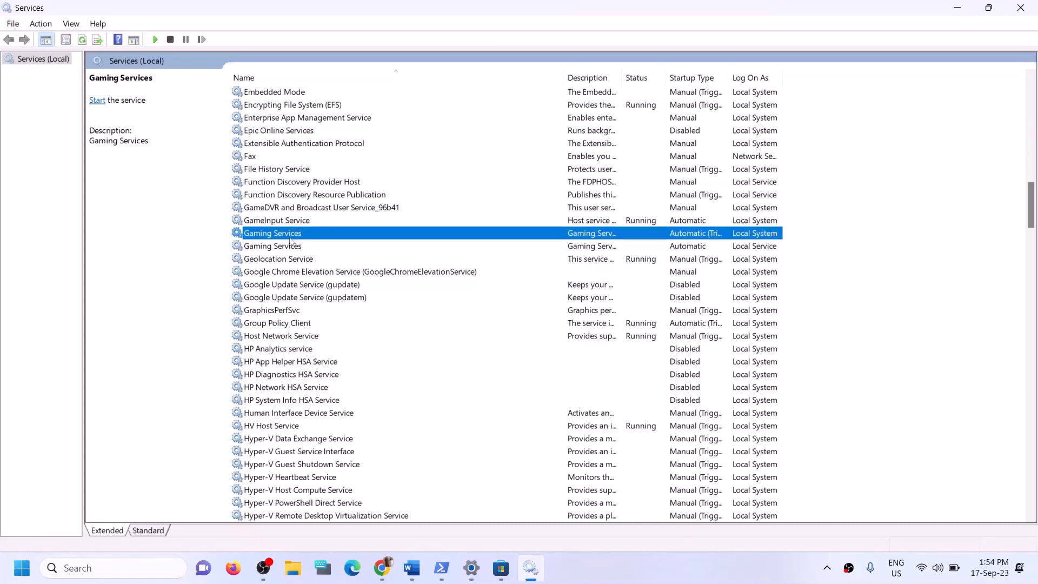
left_click(291, 247)
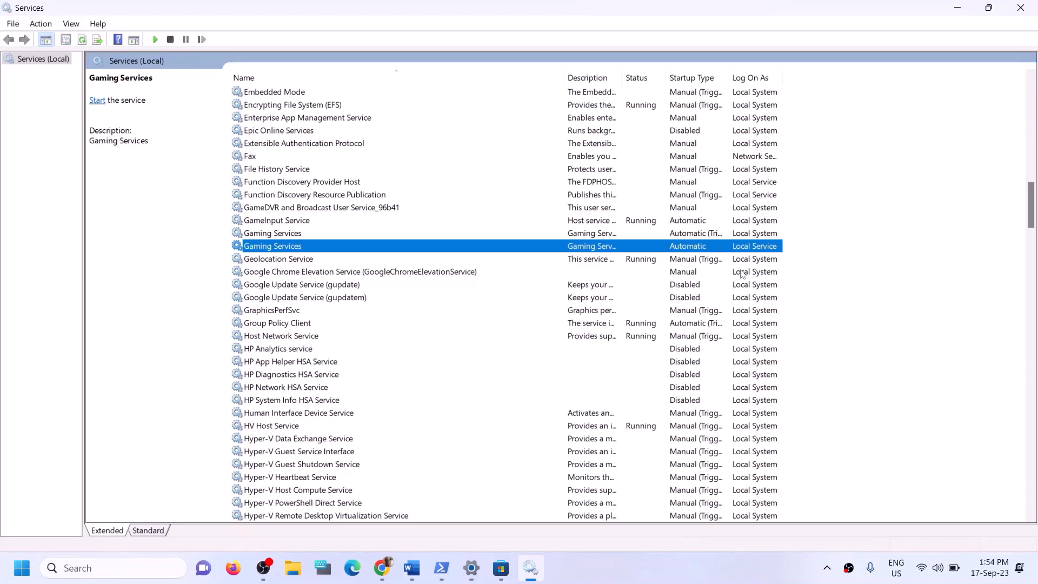
- Start both Gaming Services entries, the Local System one first and the Local Service one second
left_click(586, 234)
right_click(587, 234)
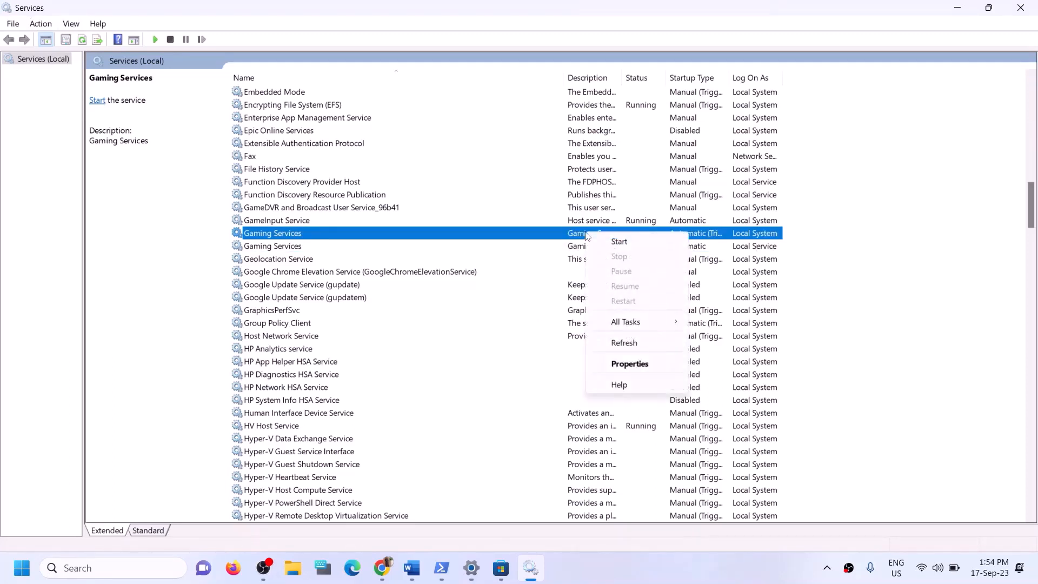
left_click(606, 242)
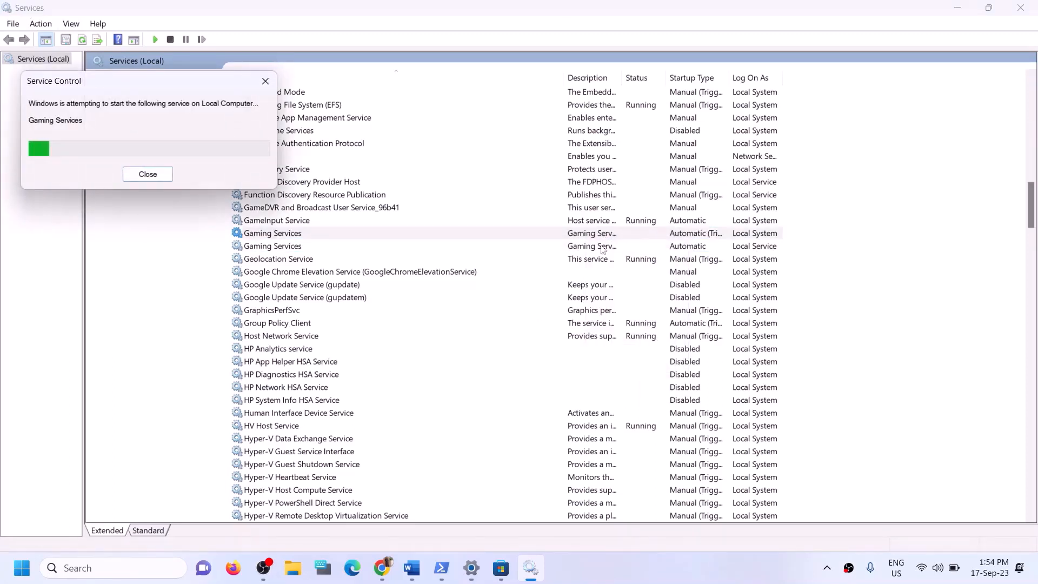
left_click(598, 248)
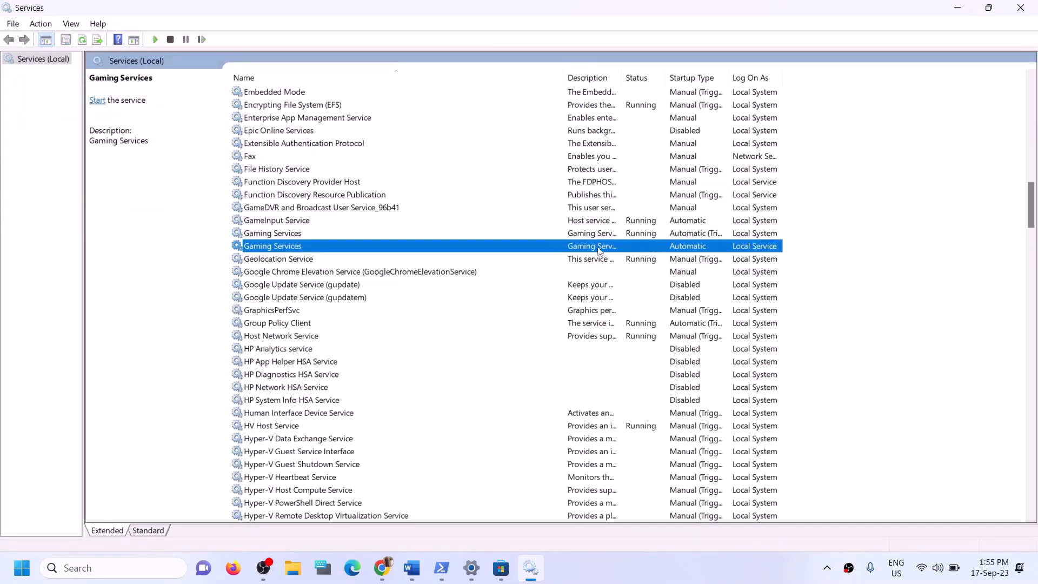
right_click(599, 249)
left_click(631, 256)
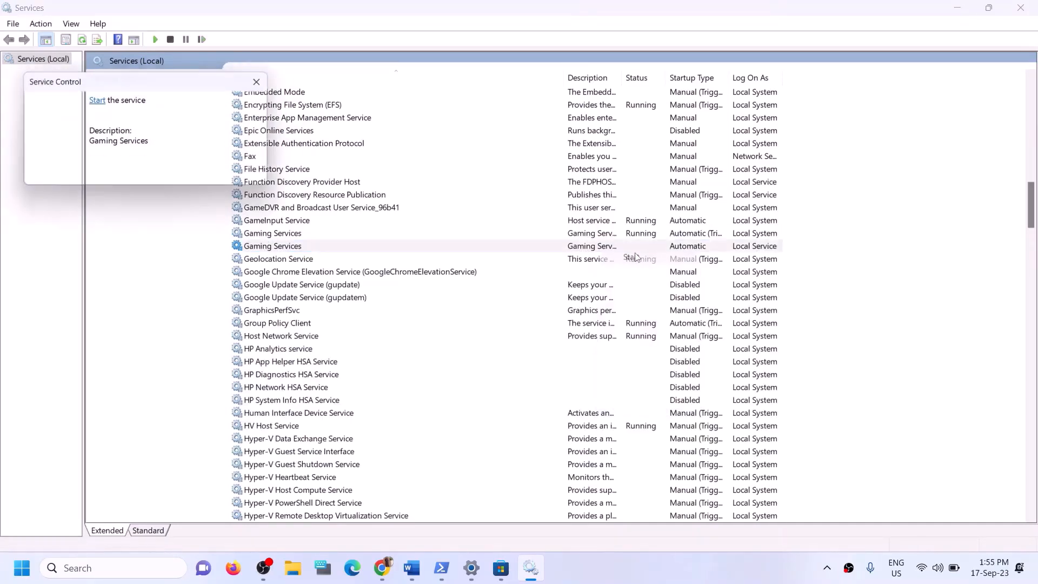
left_click(361, 235)
- Set the Microsoft Store Install Service's startup type to Automatic, apply it, and close the Services window
key("m")
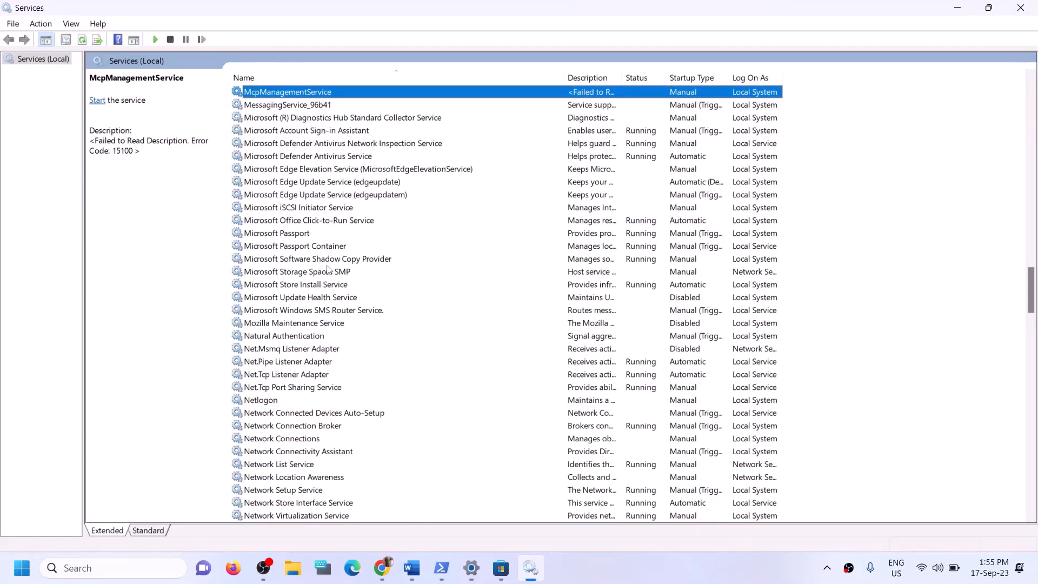
left_click(315, 285)
double_click(421, 289)
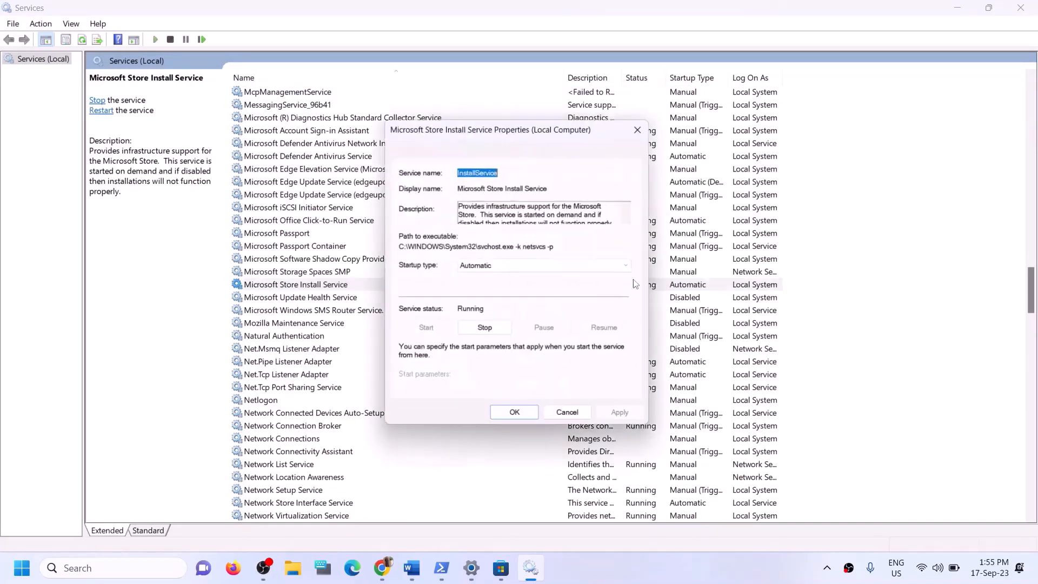
left_click(503, 265)
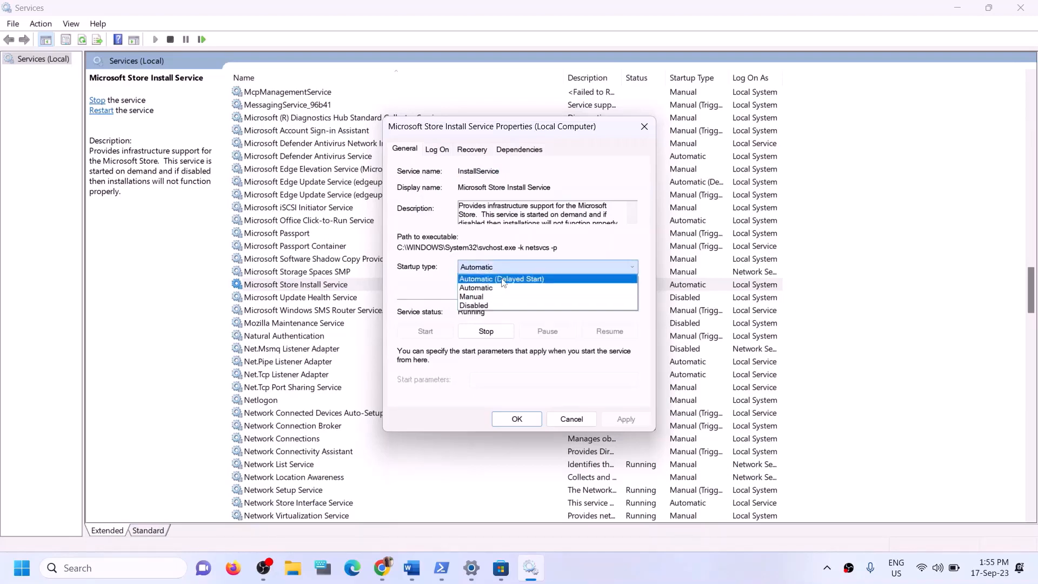
left_click(496, 291)
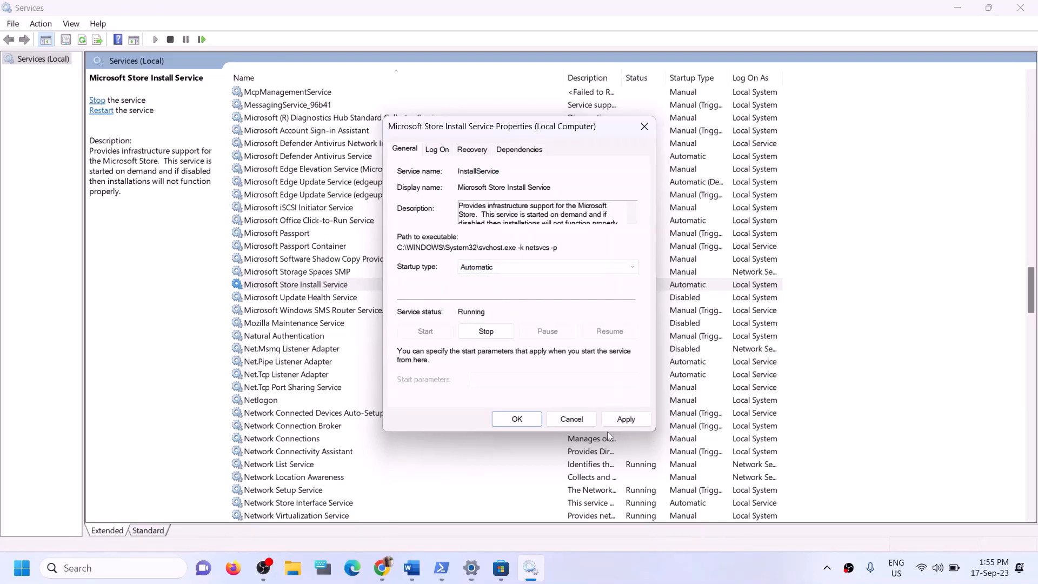
left_click(622, 420)
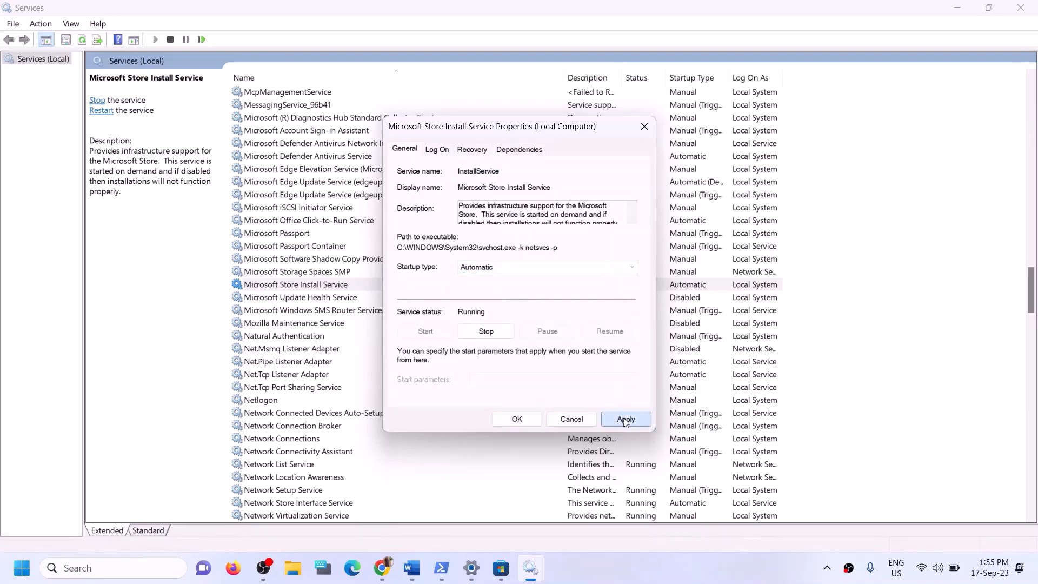
left_click(516, 419)
left_click(1020, 11)
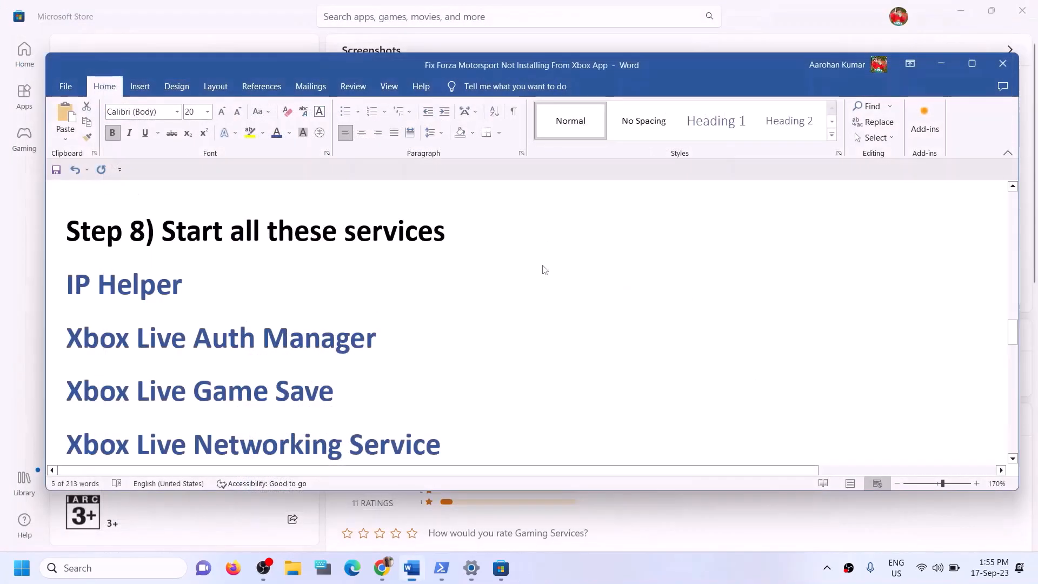
- Go to Step 9 in the Word guide and highlight the text "Update Windows"
scroll(330, 306, "down", 7)
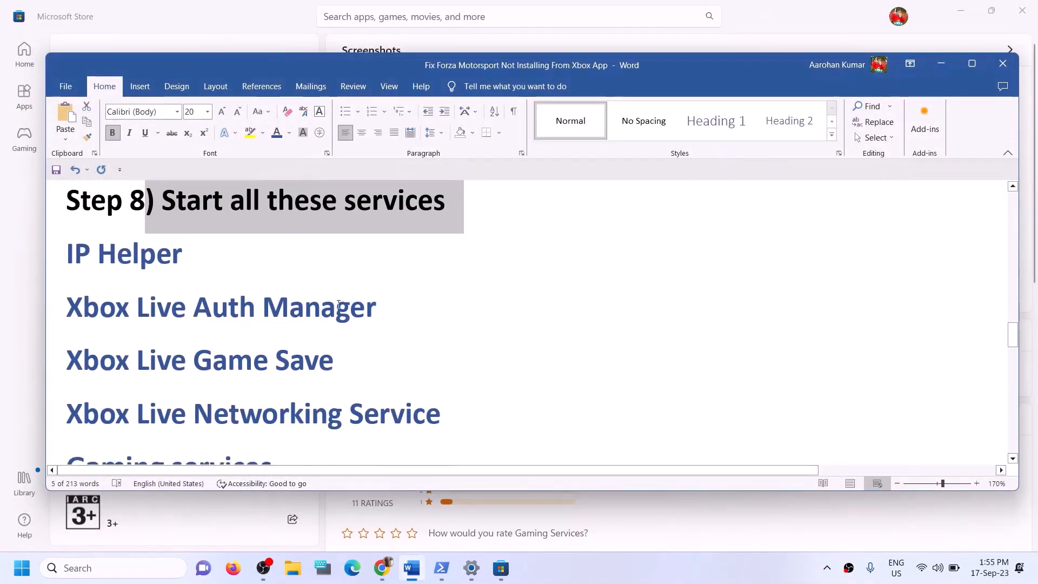
scroll(339, 304, "up", 1)
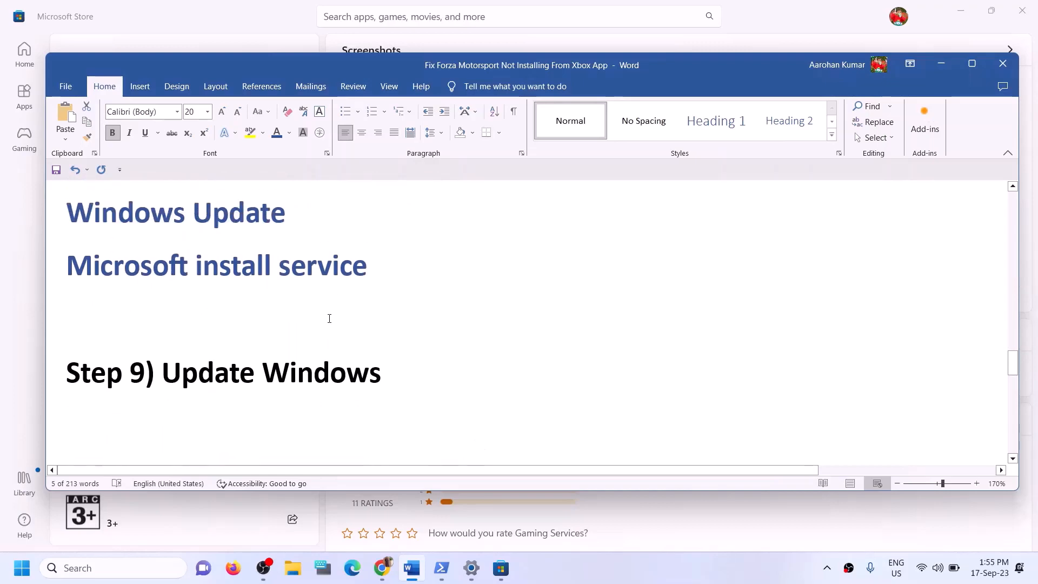
left_click(466, 375, "shift")
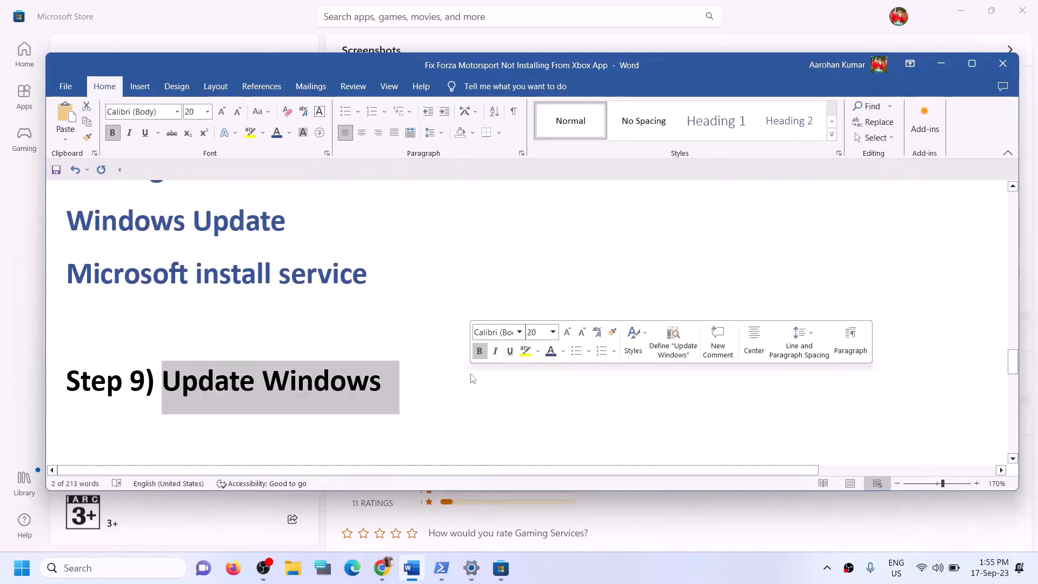
- Switch to Windows Settings, start a check for Windows updates, and close Settings
key("alt+Tab")
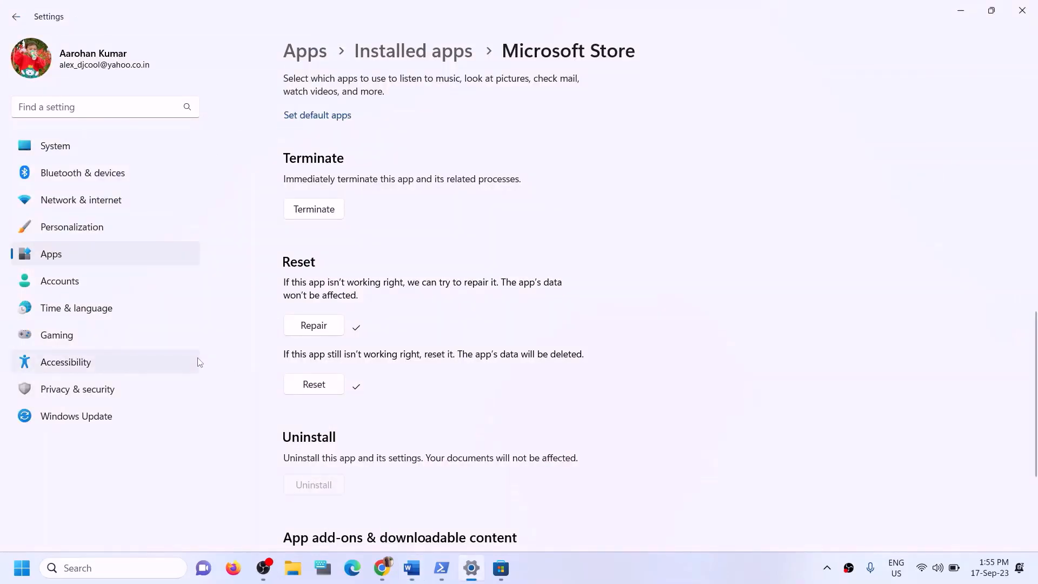
left_click(94, 417)
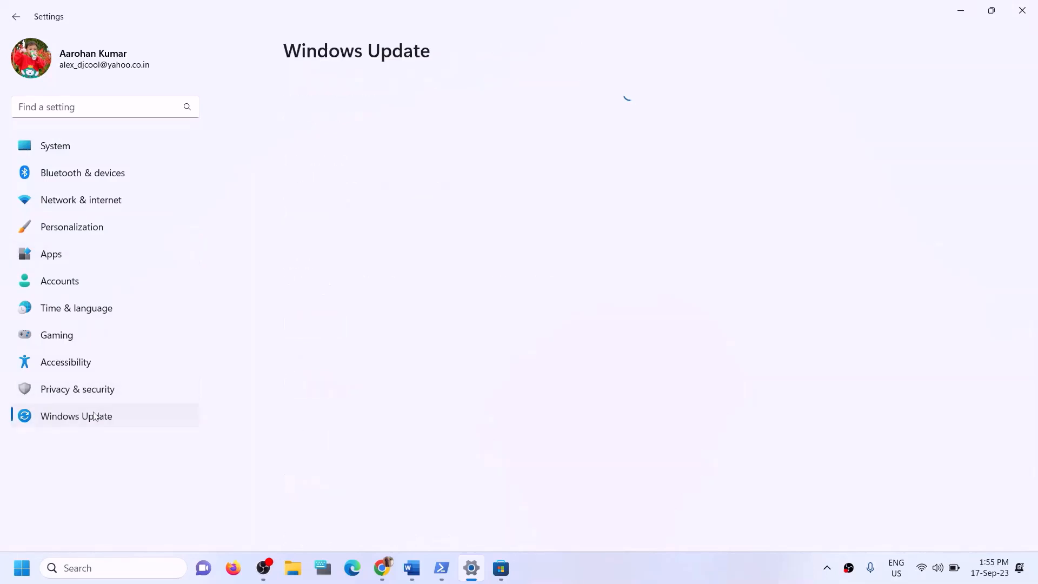
left_click(916, 114)
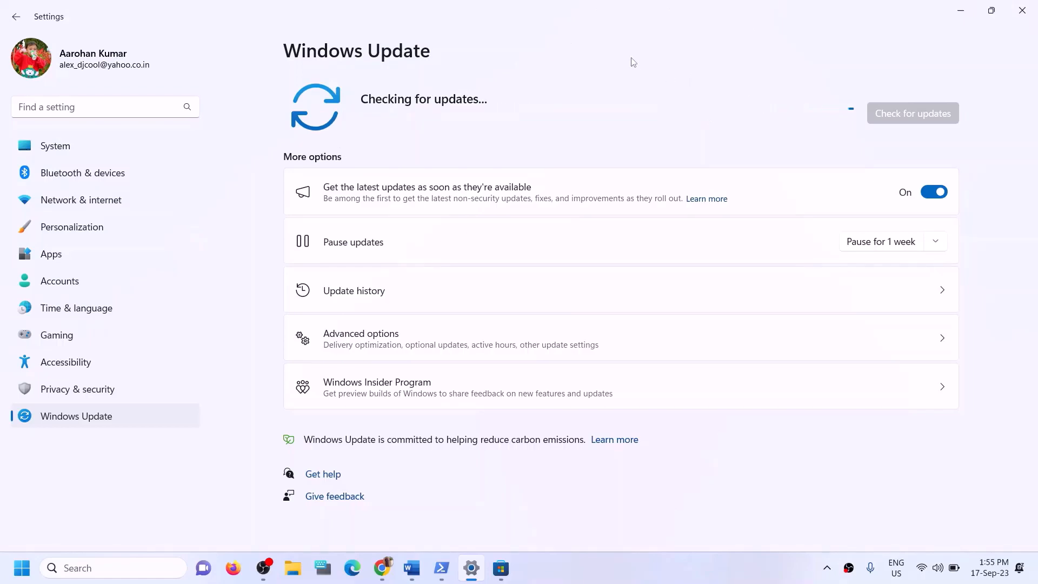
left_click(1026, 16)
- Copy the WSRESET command from Step 10 of the Word guide and run it through Windows search
scroll(302, 374, "down", 3)
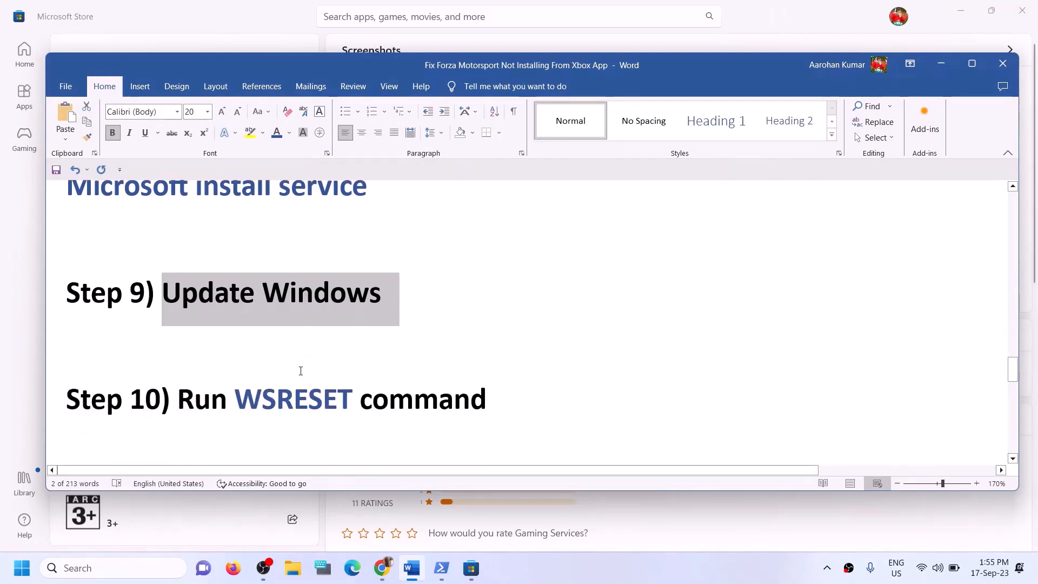
scroll(300, 323, "up", 1)
double_click(296, 378)
key("ctrl+c")
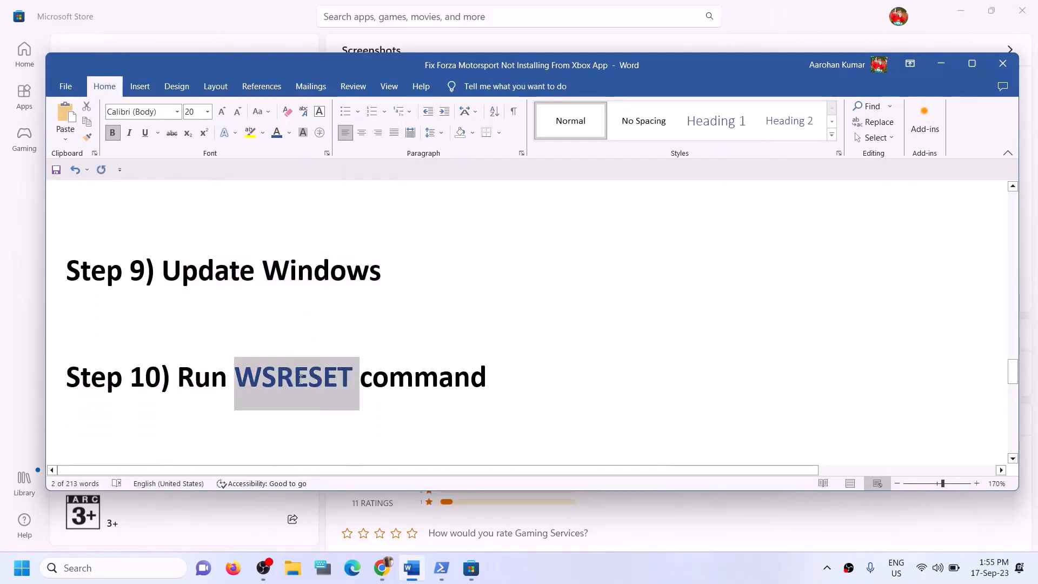
left_click(140, 576)
key("ctrl+v")
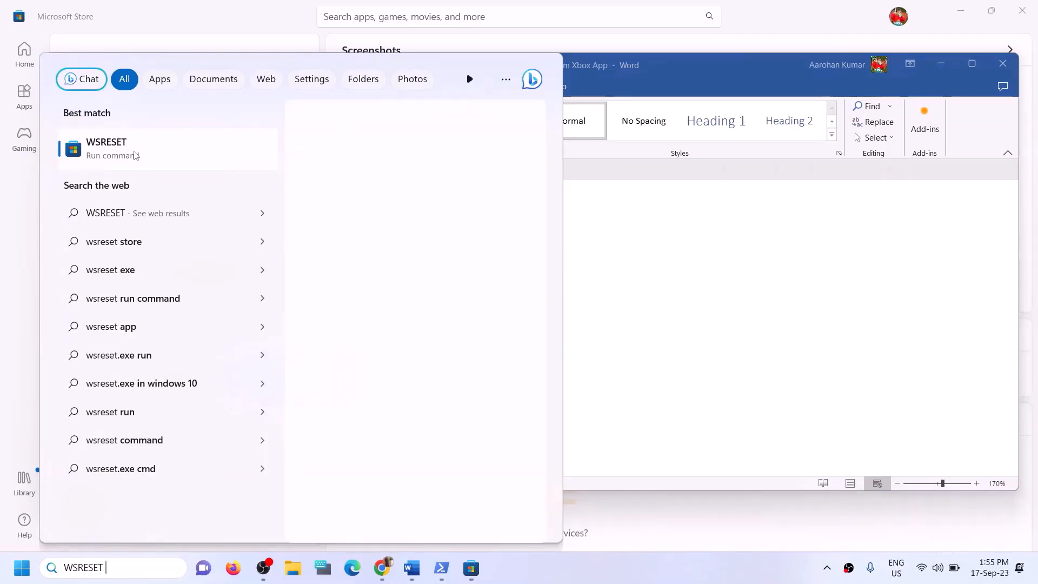
key("Return")
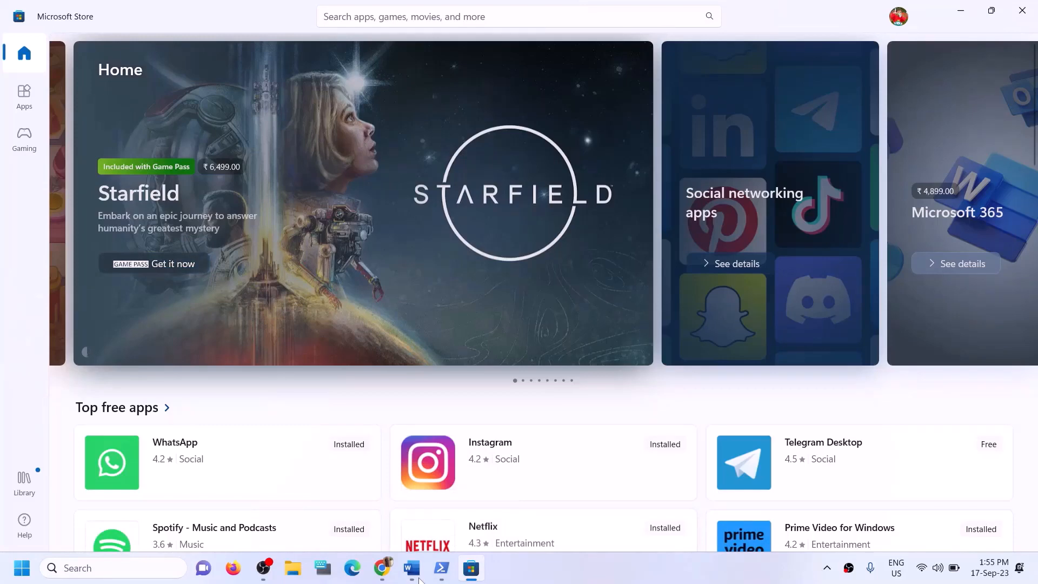
- Switch back to the Word guide and read Step 11 on uninstalling and reinstalling the Xbox App/Store
left_click(412, 569)
scroll(294, 391, "down", 5)
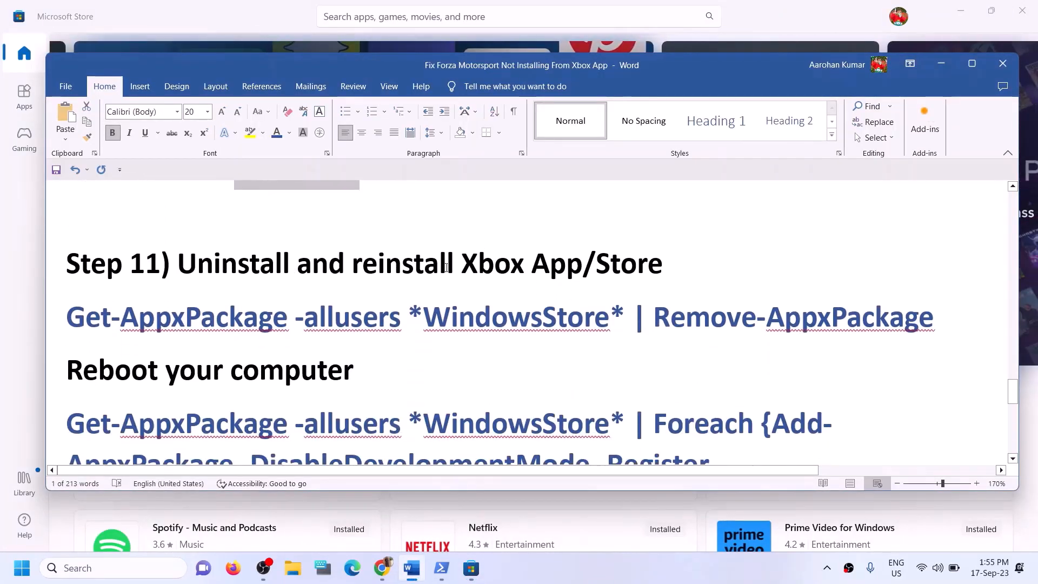
left_click_drag(446, 267, 670, 268)
left_click(121, 319)
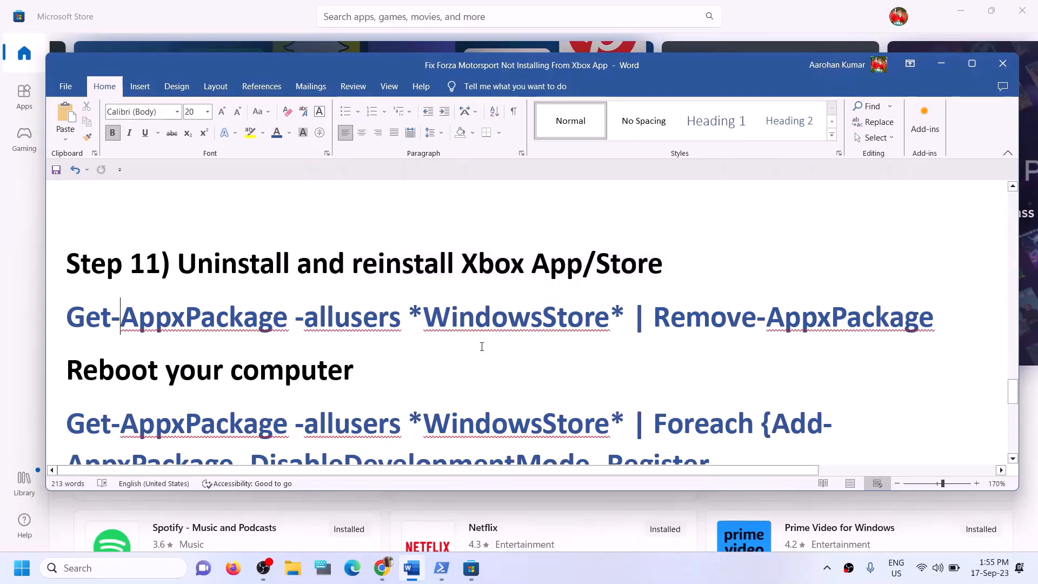
scroll(482, 346, "down", 1)
scroll(480, 344, "up", 1)
- Search Windows for "xbox" and bring up the available actions for the Xbox app
left_click(107, 568)
type("xb")
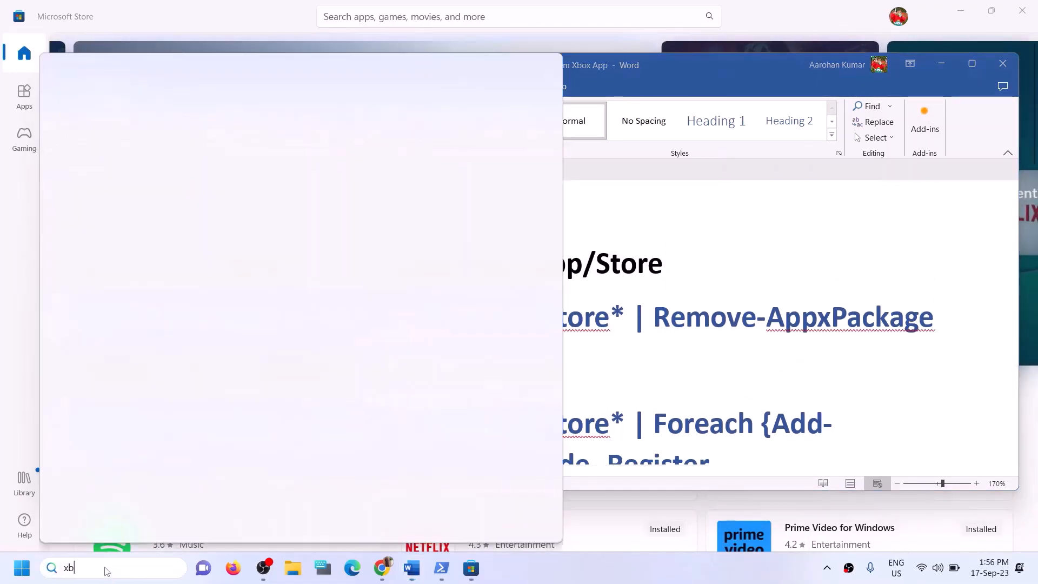
type("ox")
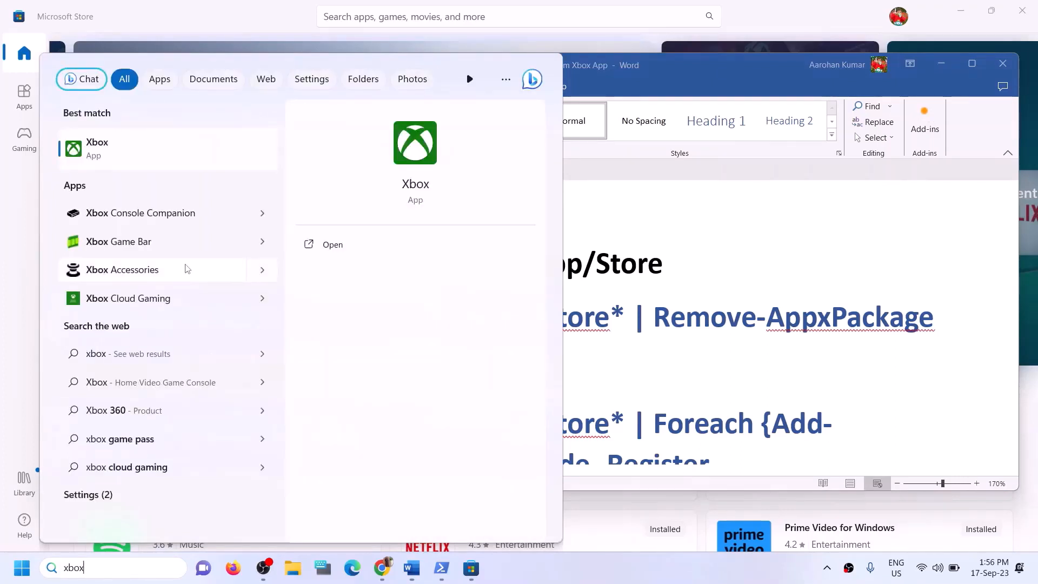
right_click(129, 166)
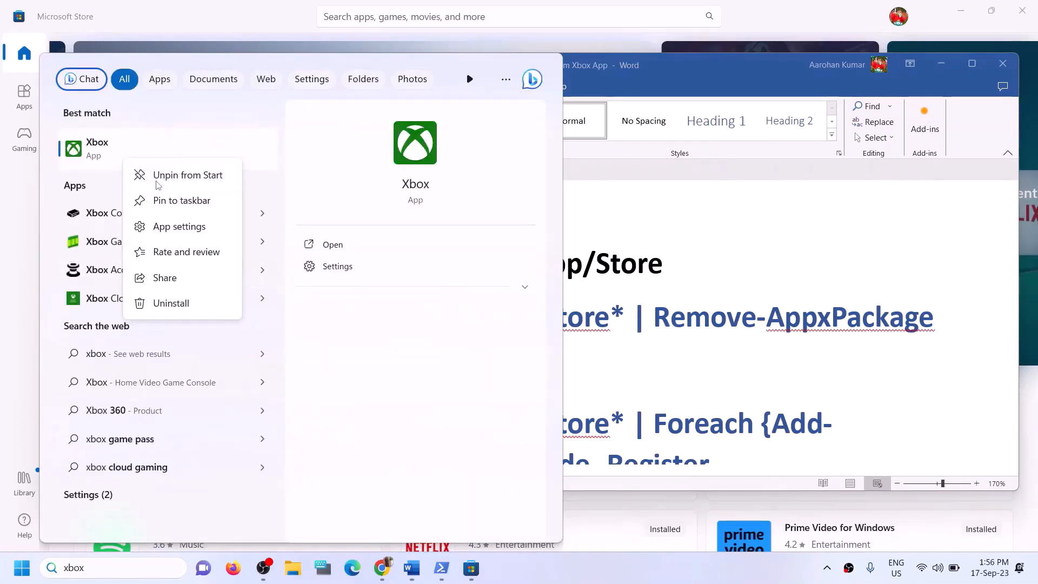
- Uninstall the Xbox app from the Windows search results
left_click(184, 305)
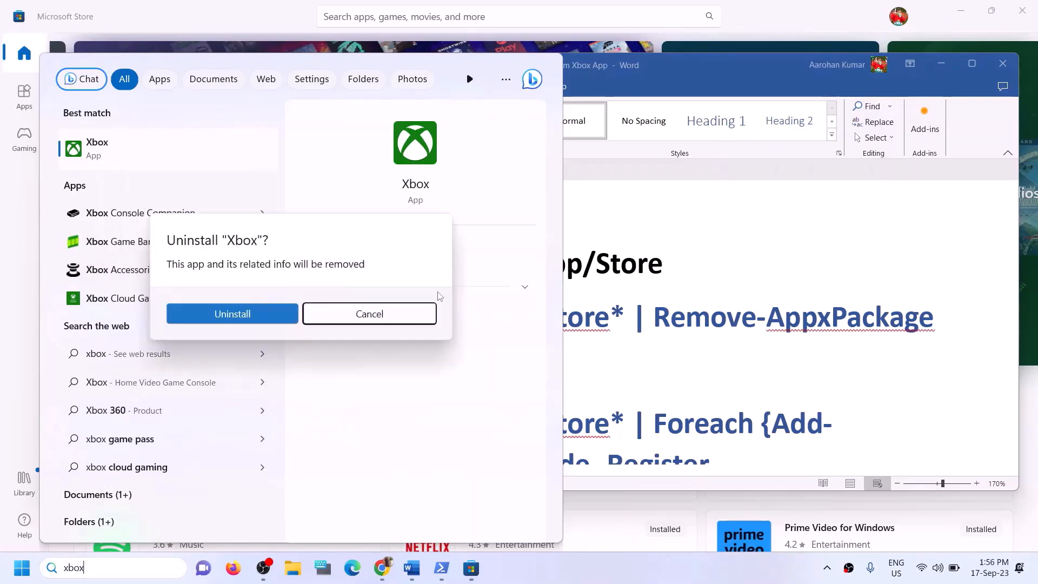
left_click(220, 318)
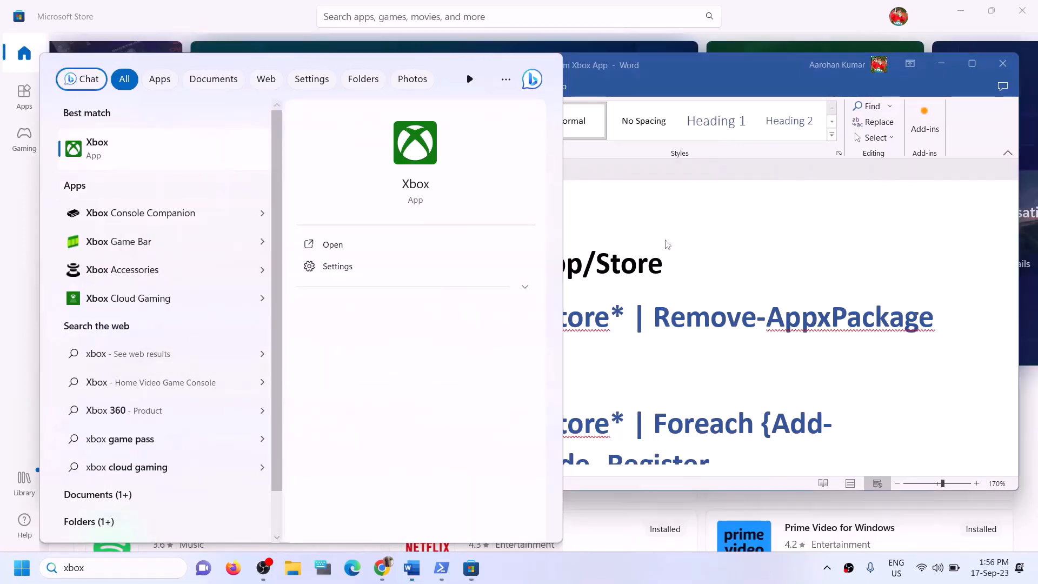
key("Escape")
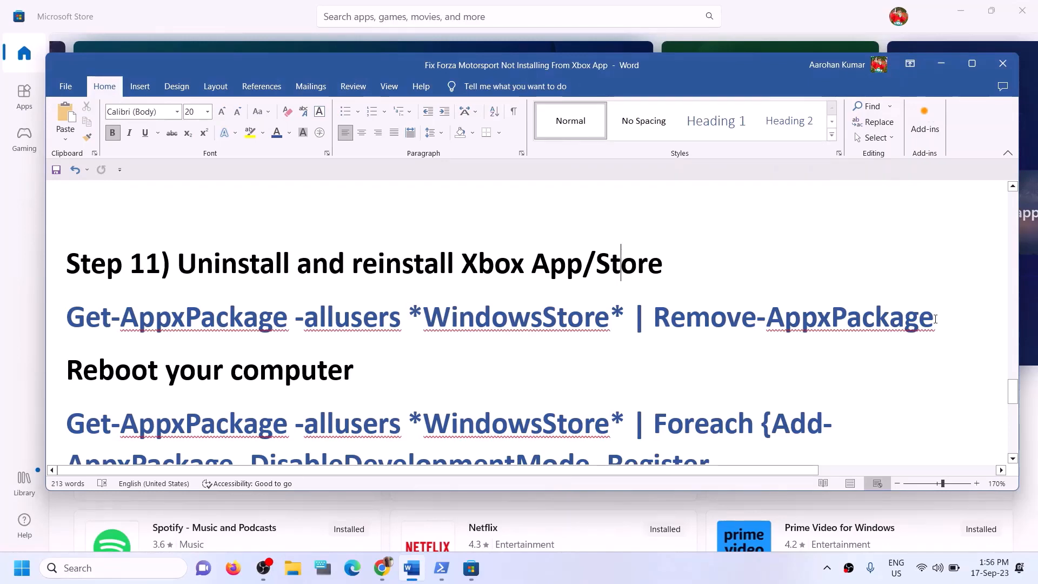
- Copy the command "Get-AppxPackage -allusers *WindowsStore* | Remove-AppxPackage" from Step 11 of the Word document
triple_click(935, 318)
right_click(121, 320)
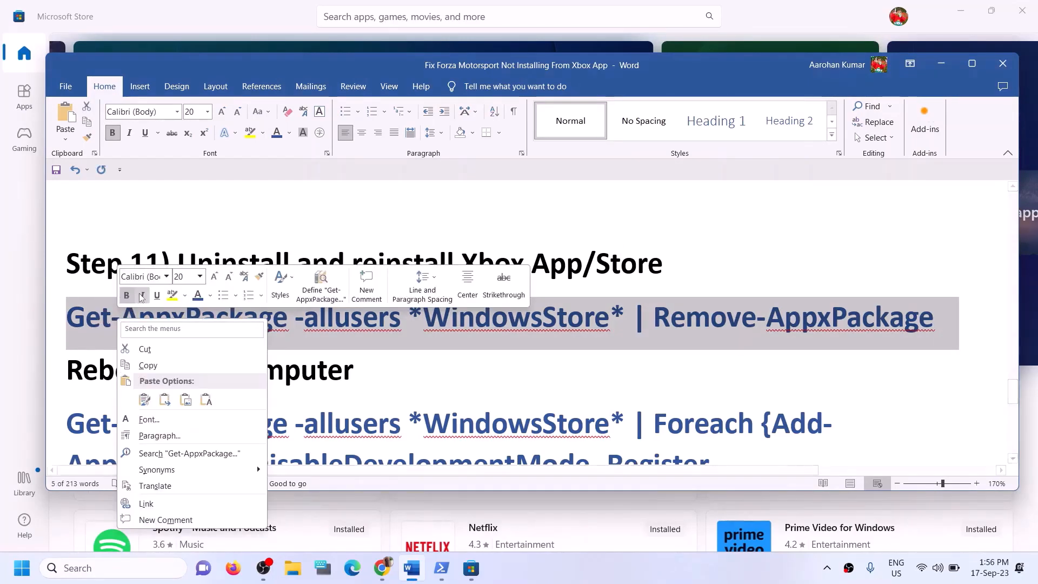
left_click(157, 365)
- Open Windows PowerShell as administrator and run the copied WindowsStore Remove-AppxPackage command
left_click(142, 577)
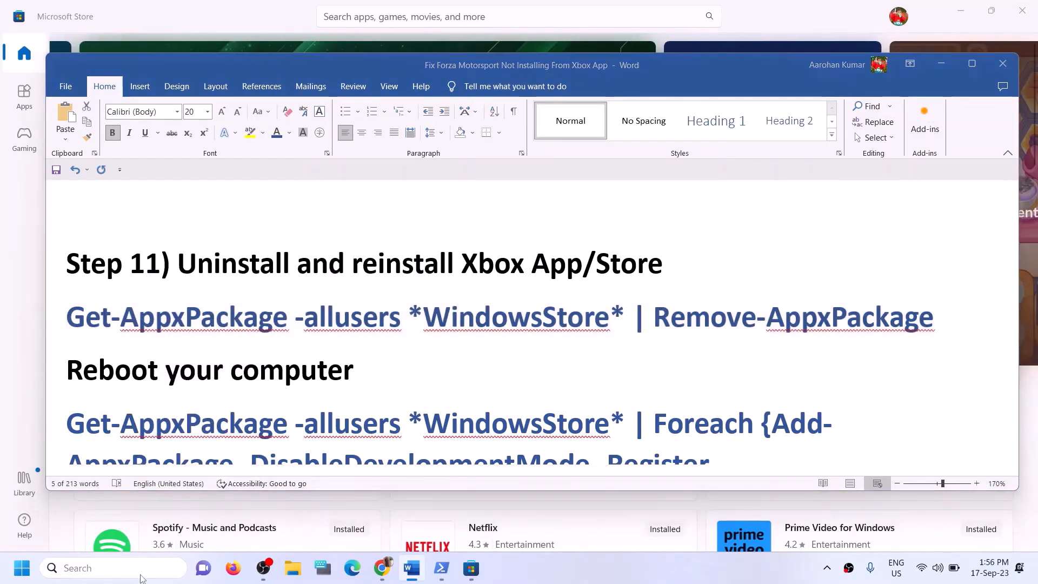
type("powershell")
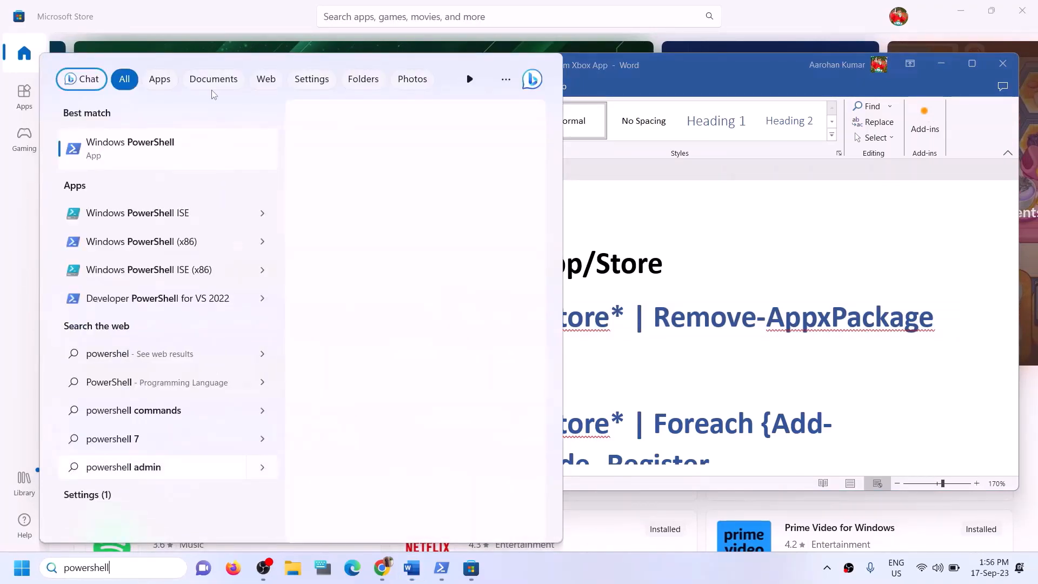
right_click(195, 155)
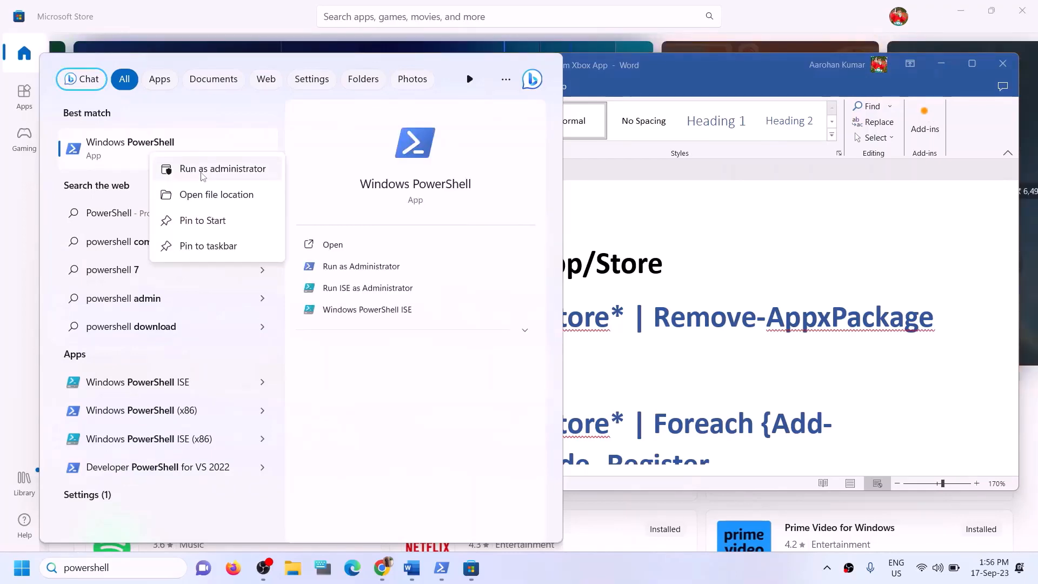
left_click(202, 173)
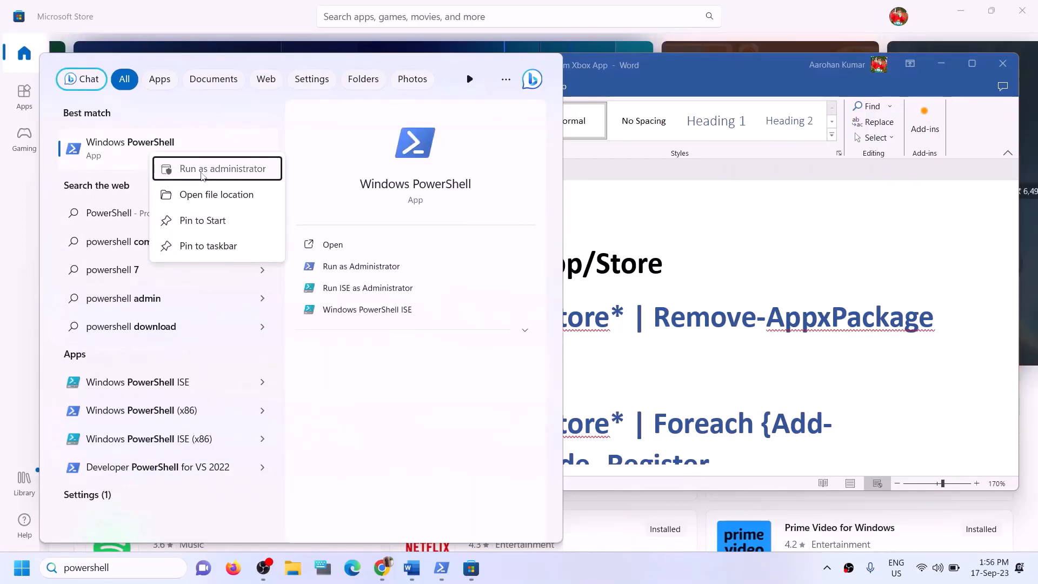
left_click(458, 396)
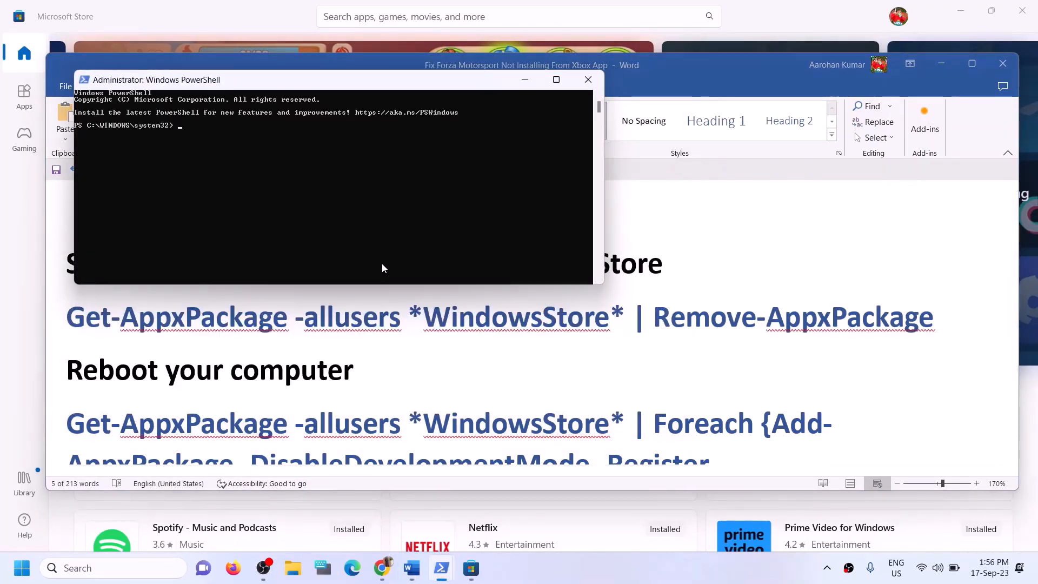
right_click(382, 264)
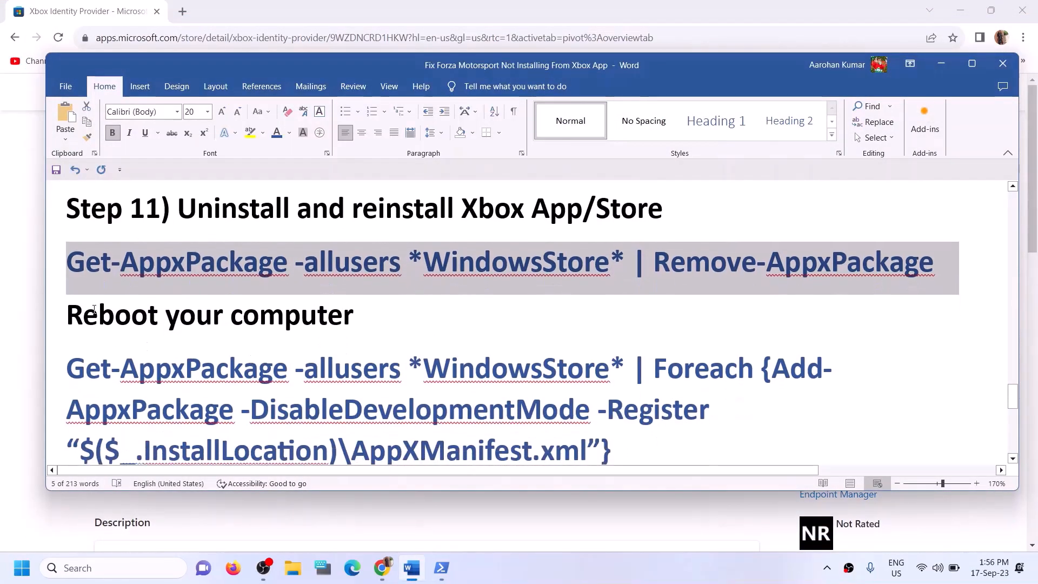
- Switch to the Word document and copy the WindowsStore "Foreach {Add-AppxPackage -DisableDevelopmentMode -Register" command below the reboot instruction
left_click_drag(94, 309, 387, 313)
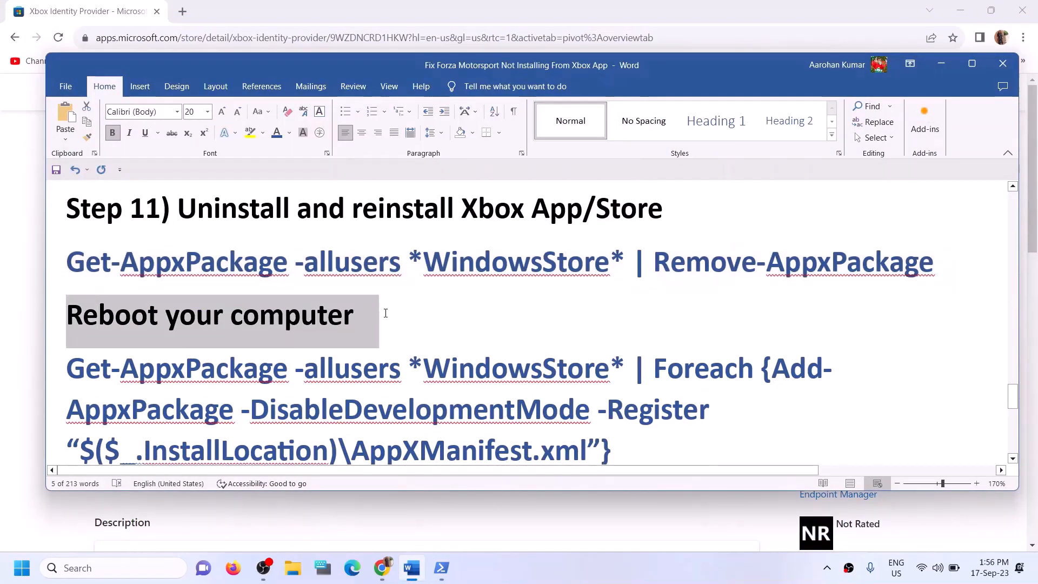
scroll(626, 398, "down", 1)
left_click_drag(626, 398, 67, 312)
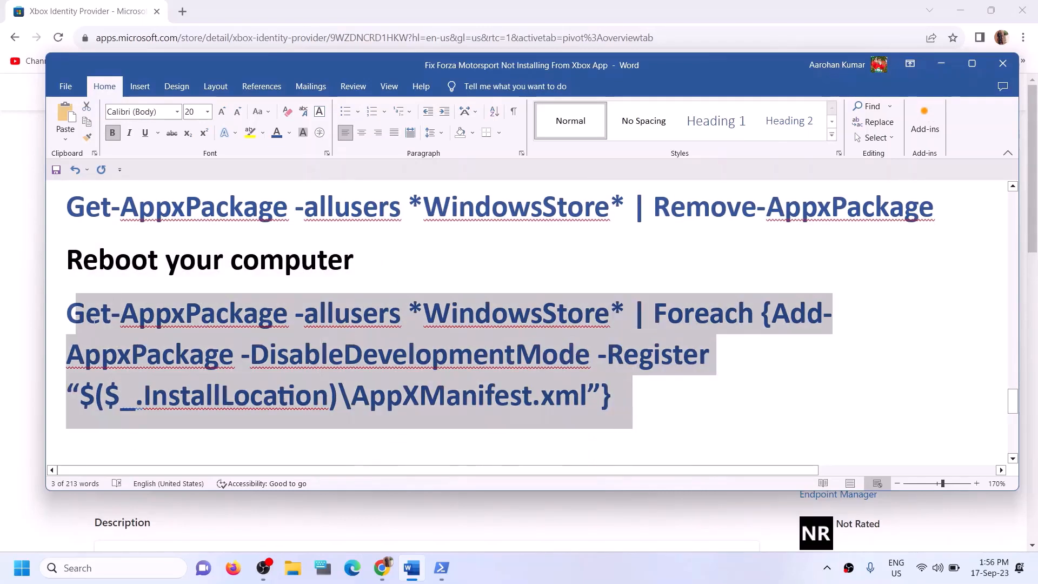
mouse_move(447, 572)
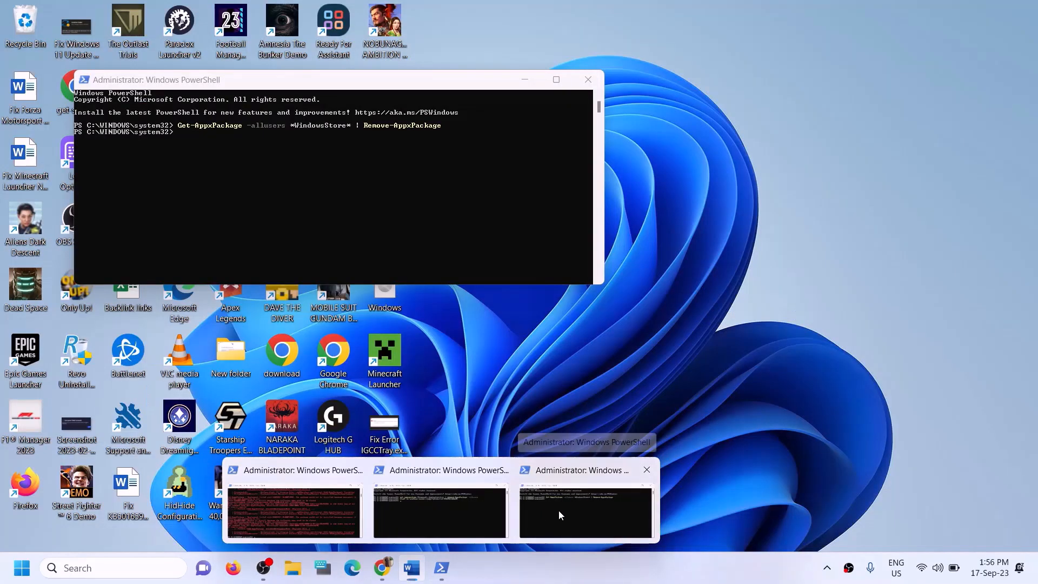
left_click(559, 510)
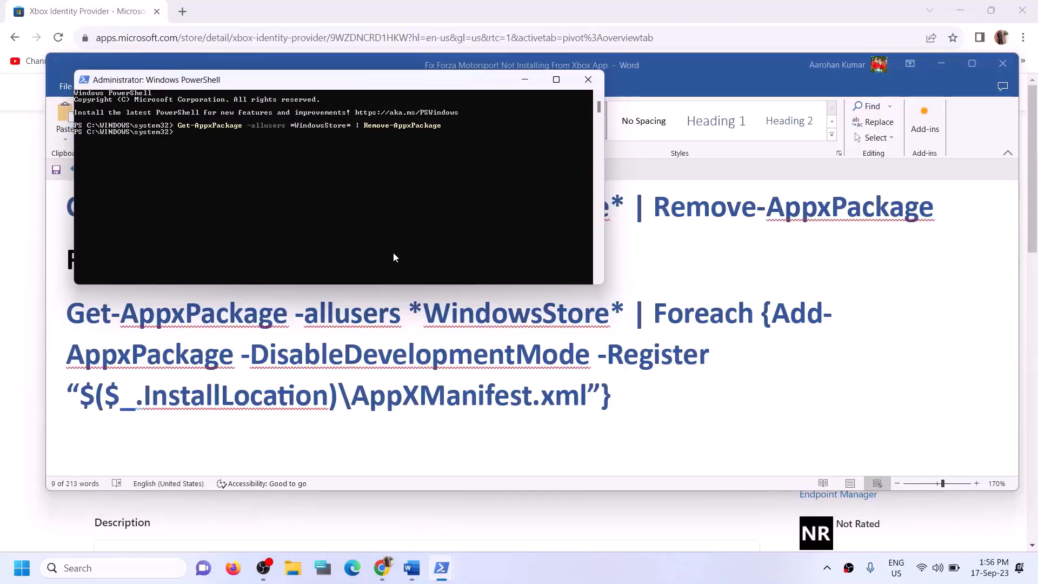
key("alt+Tab")
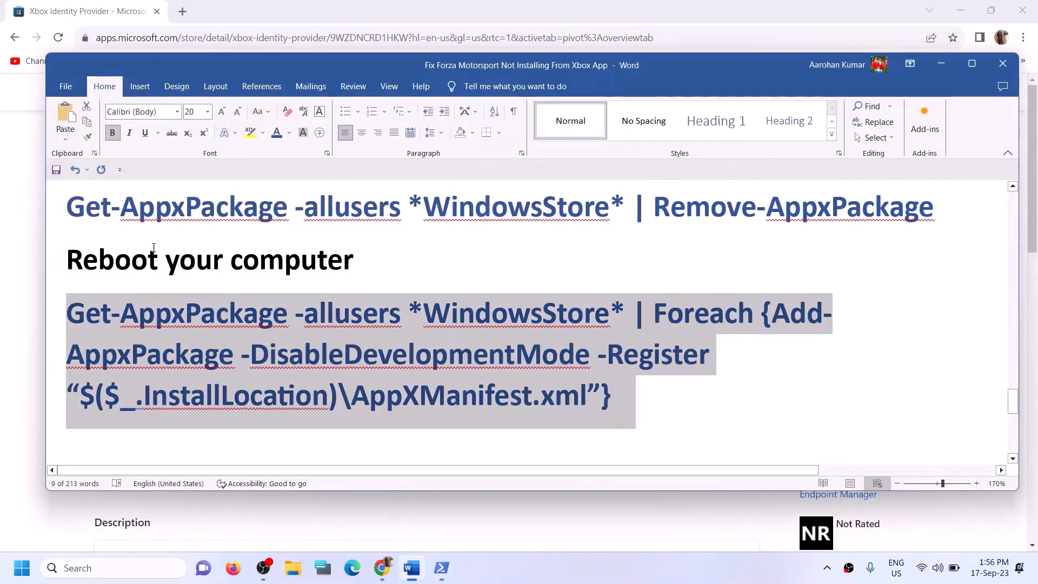
triple_click(108, 251)
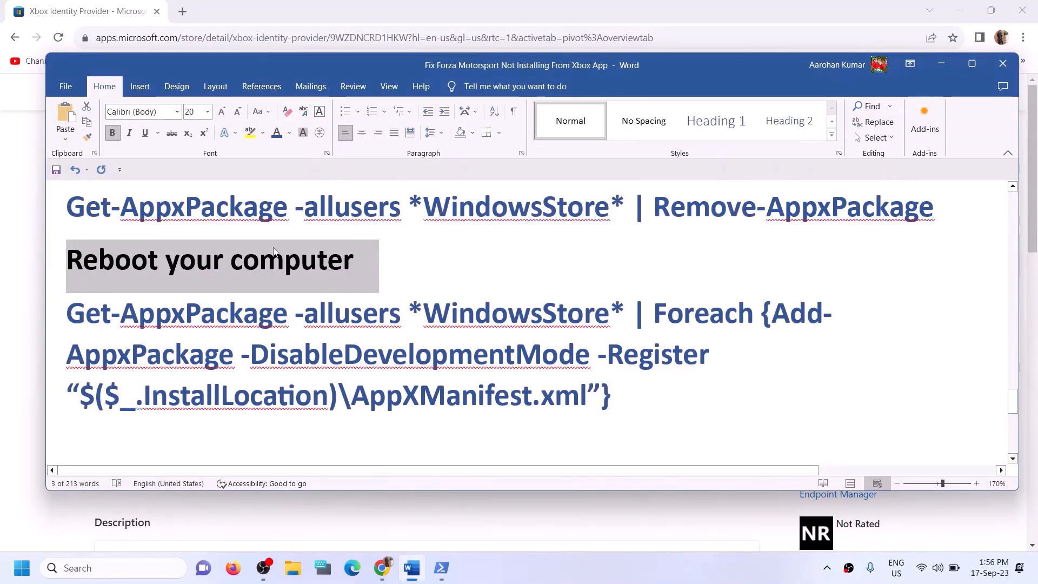
- Switch to the administrator PowerShell window and run the copied Add-AppxPackage command to re-register WindowsStore
left_click(442, 569)
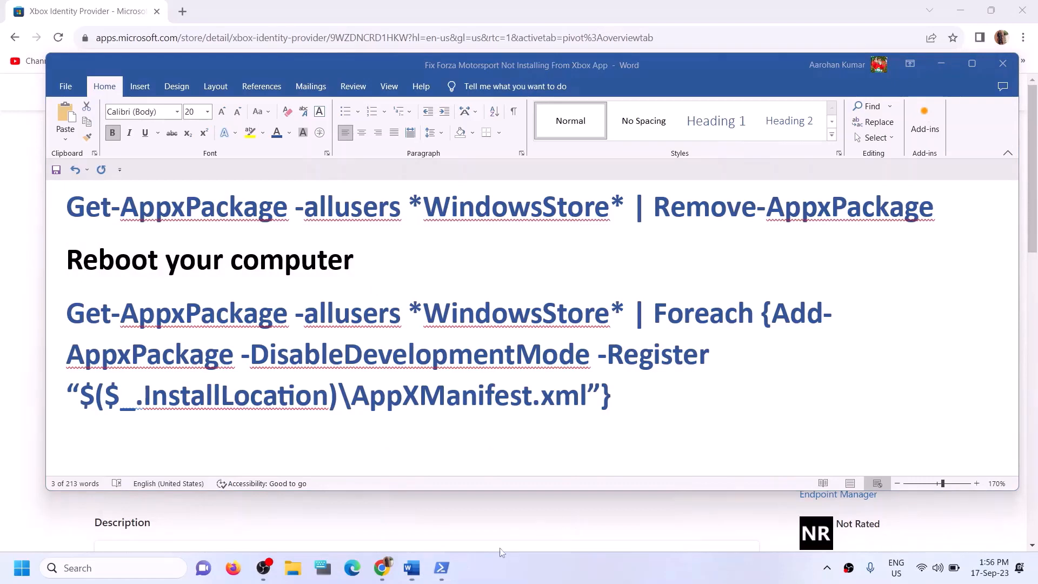
mouse_move(453, 578)
left_click(548, 520)
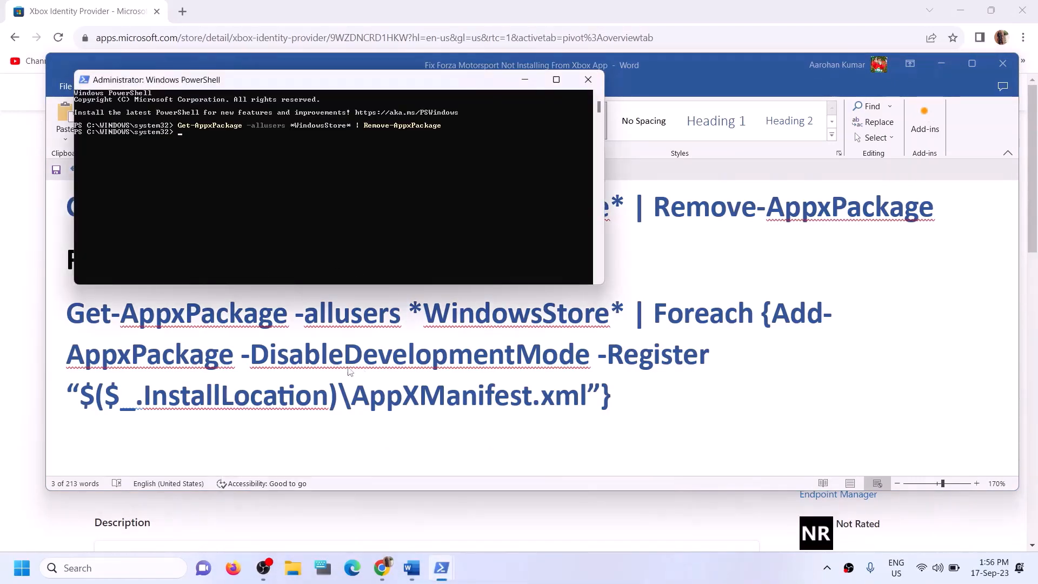
right_click(206, 161)
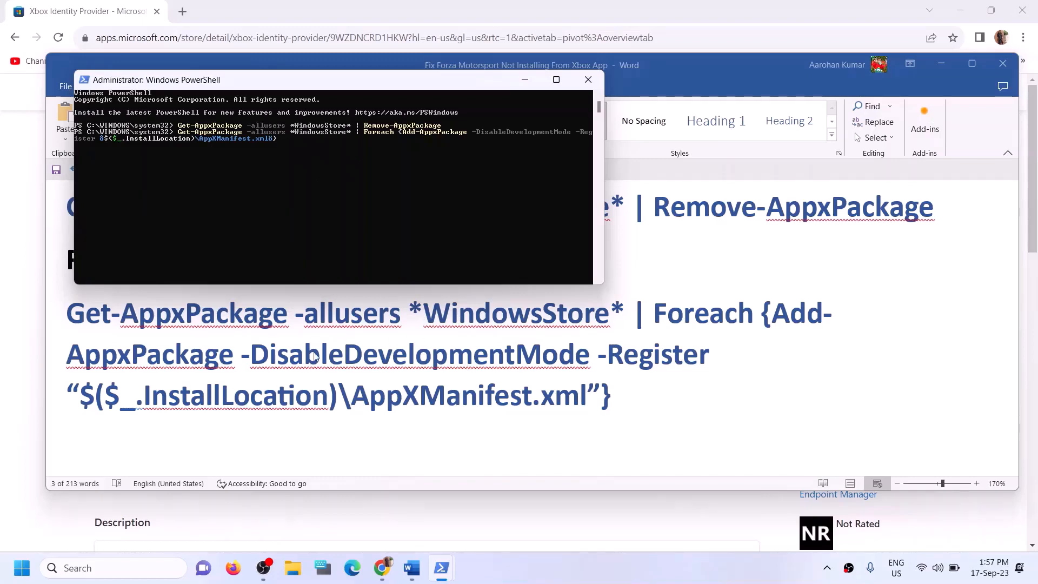
key("Return")
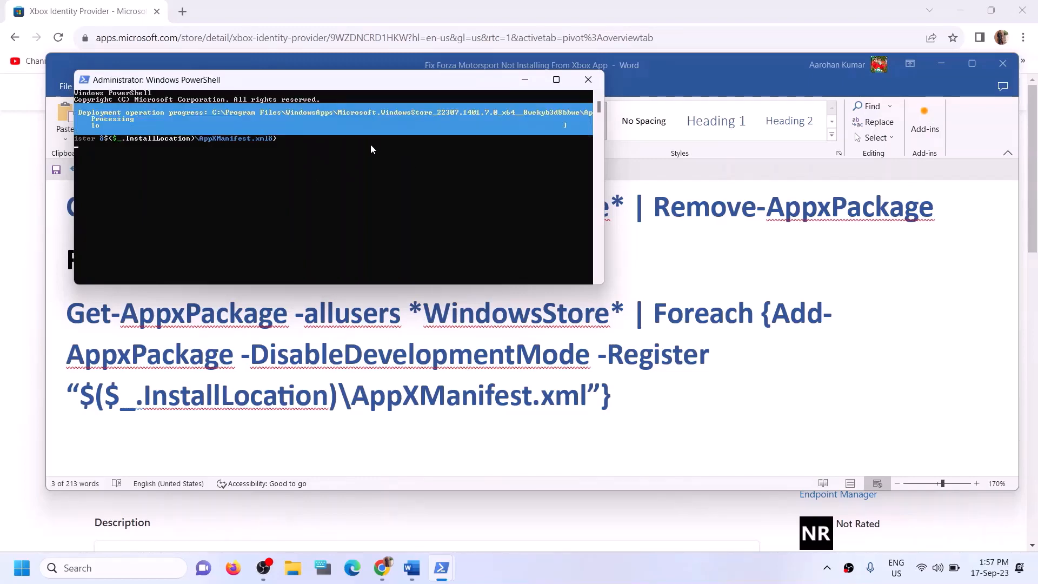
left_click(104, 574)
type("stor")
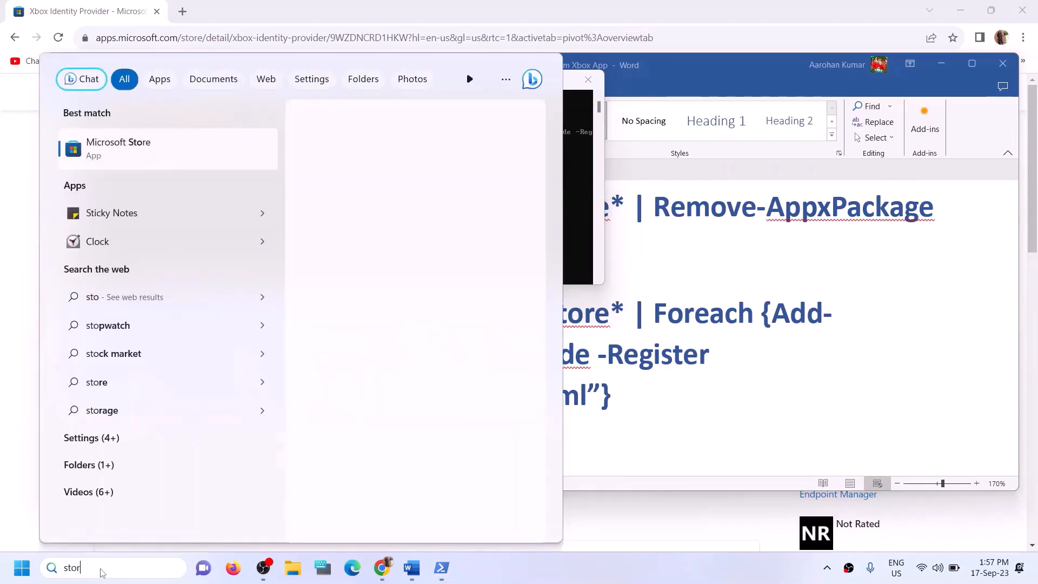
type("e")
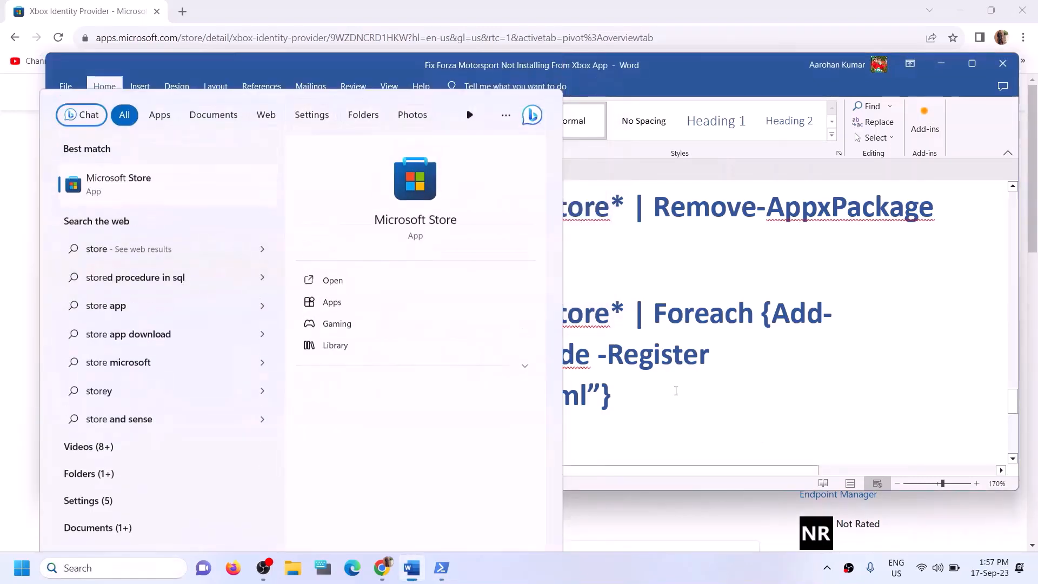
left_click(676, 390)
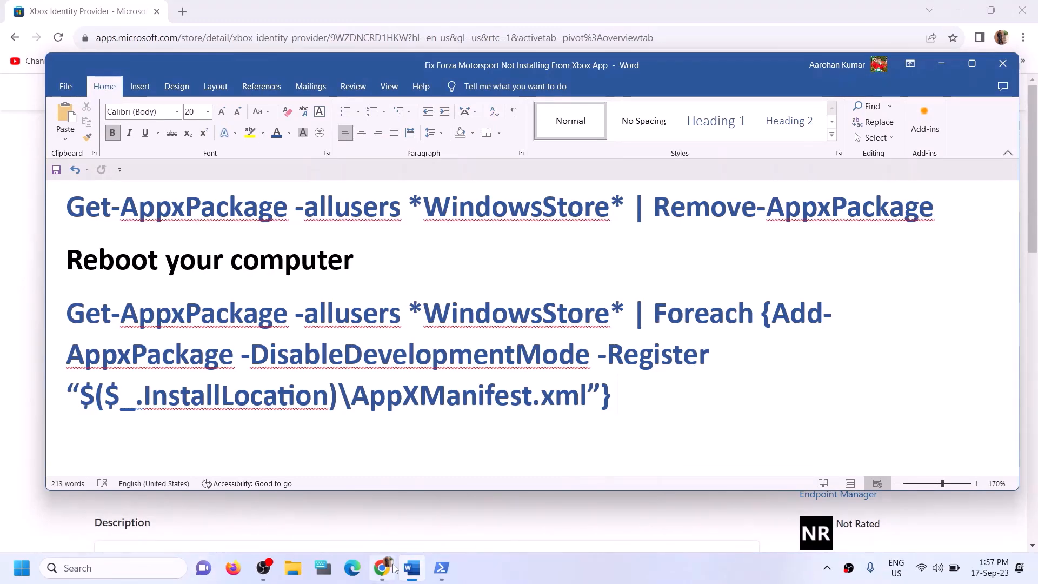
- Search Windows for "store" and open Microsoft Store
left_click(136, 558)
type("st")
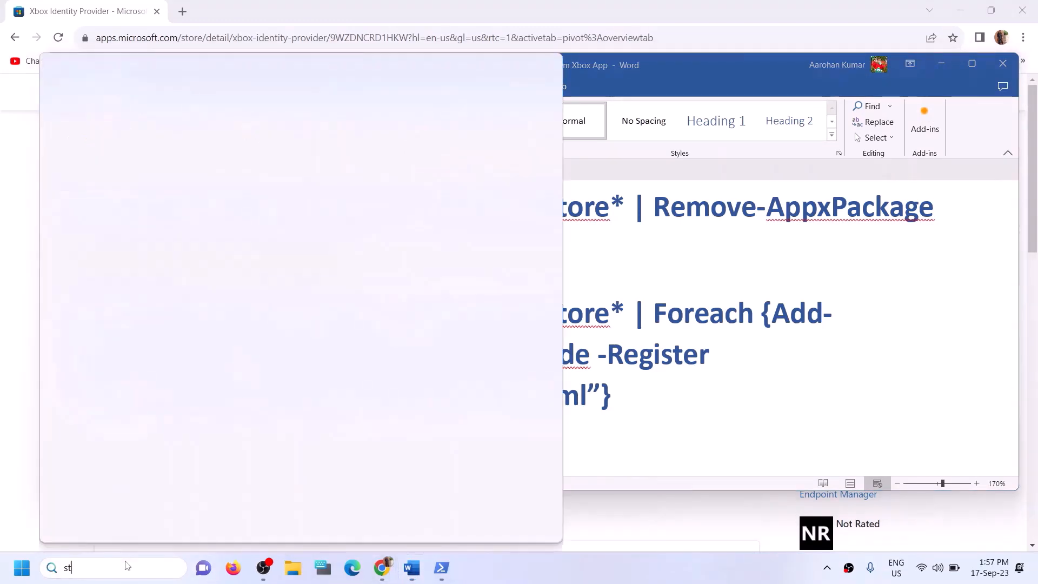
type("ore")
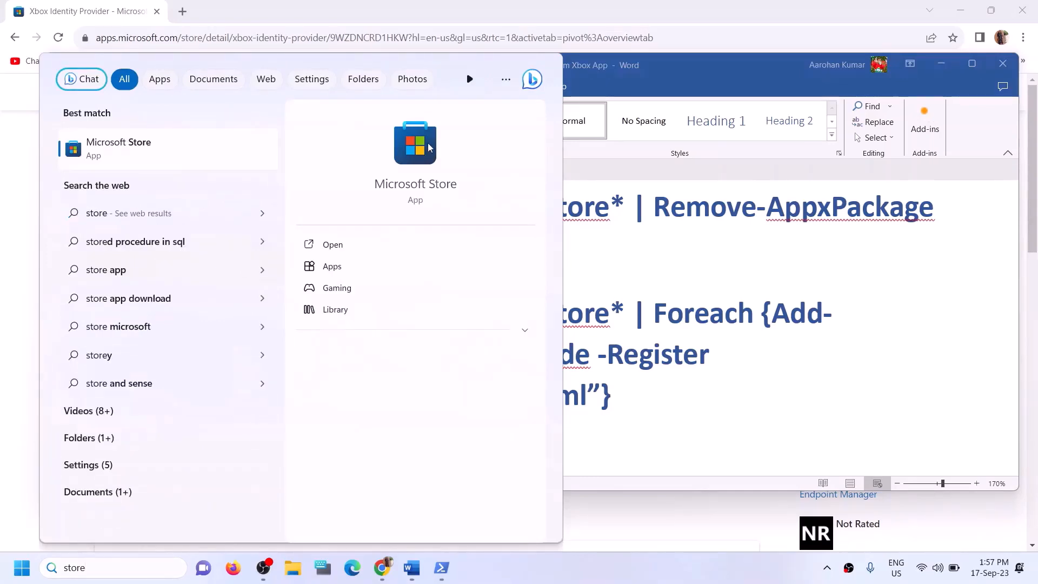
left_click(431, 146)
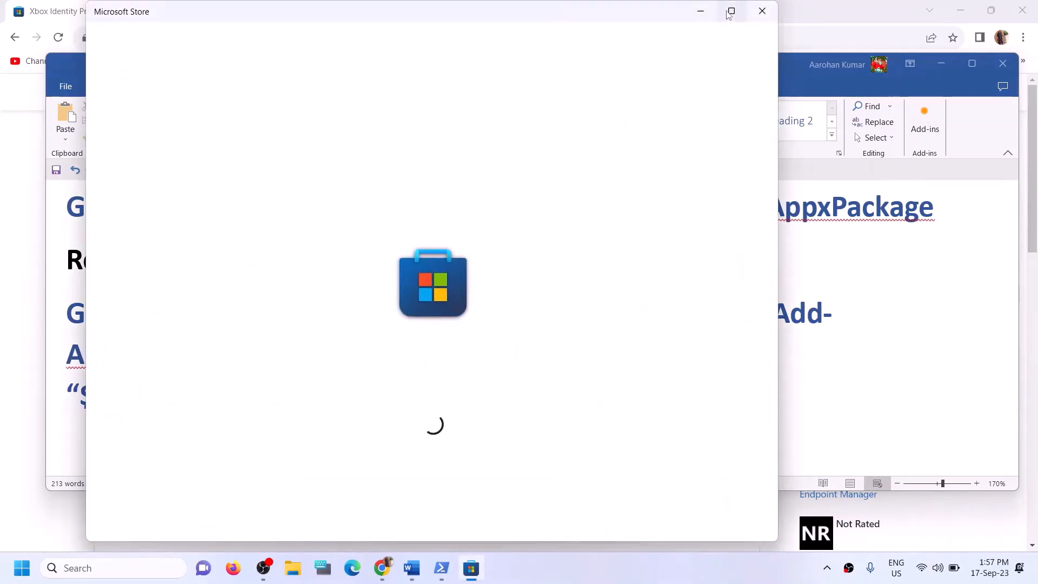
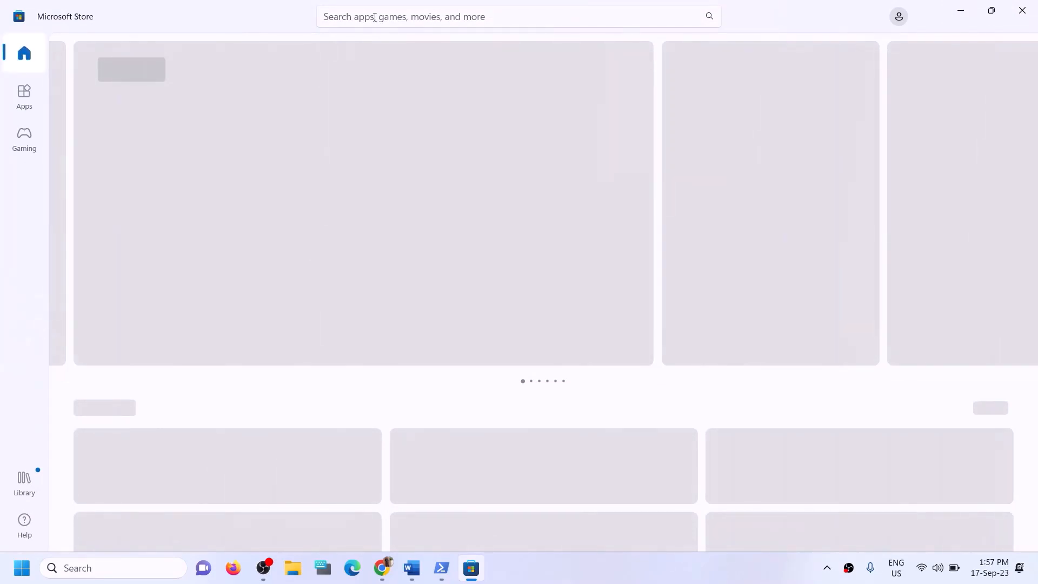
- Search Microsoft Store for "xbox", open the Xbox app's page and start its installation
left_click(374, 17)
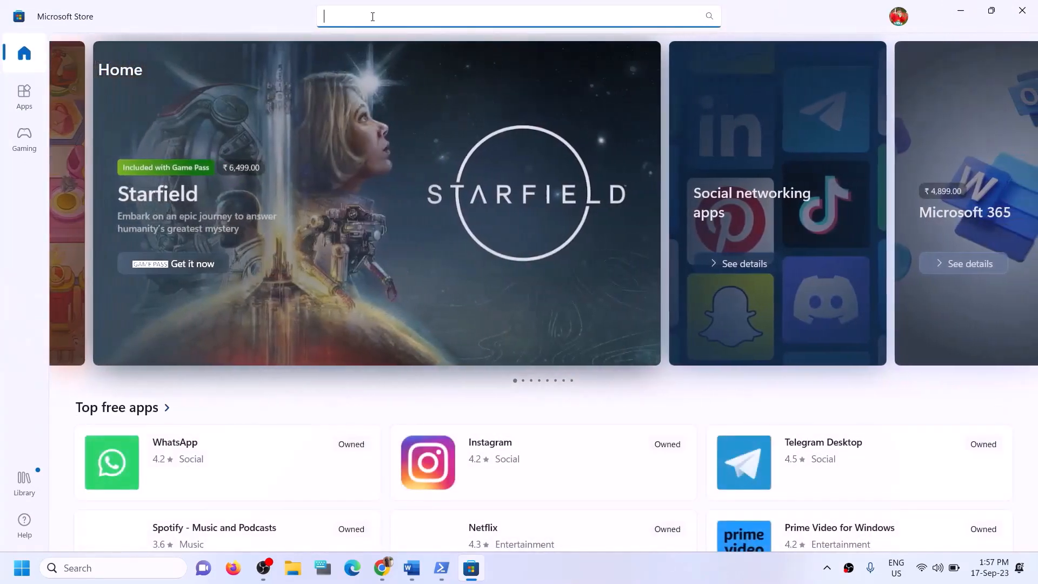
type("xbox")
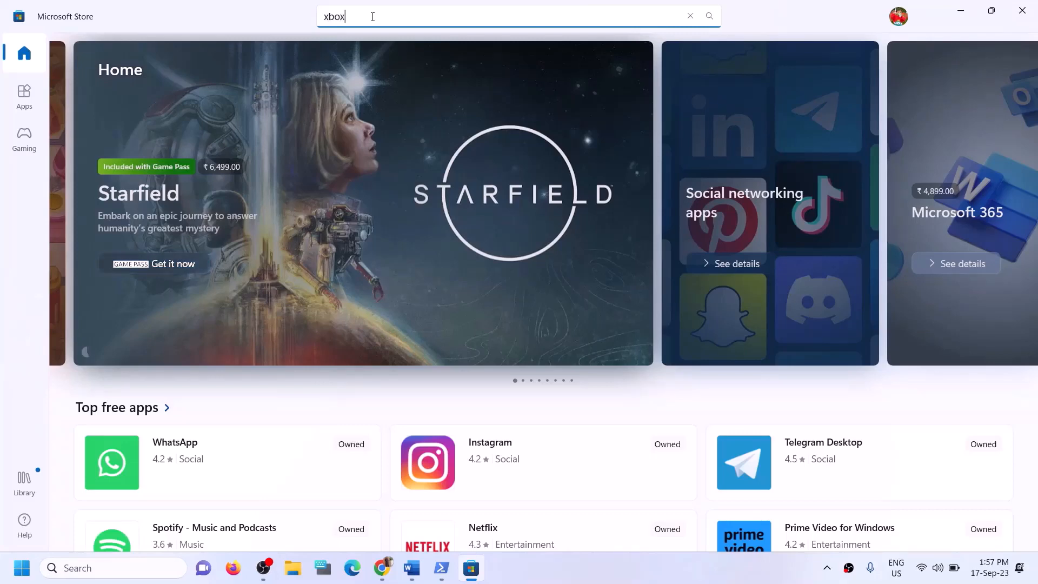
left_click(381, 285)
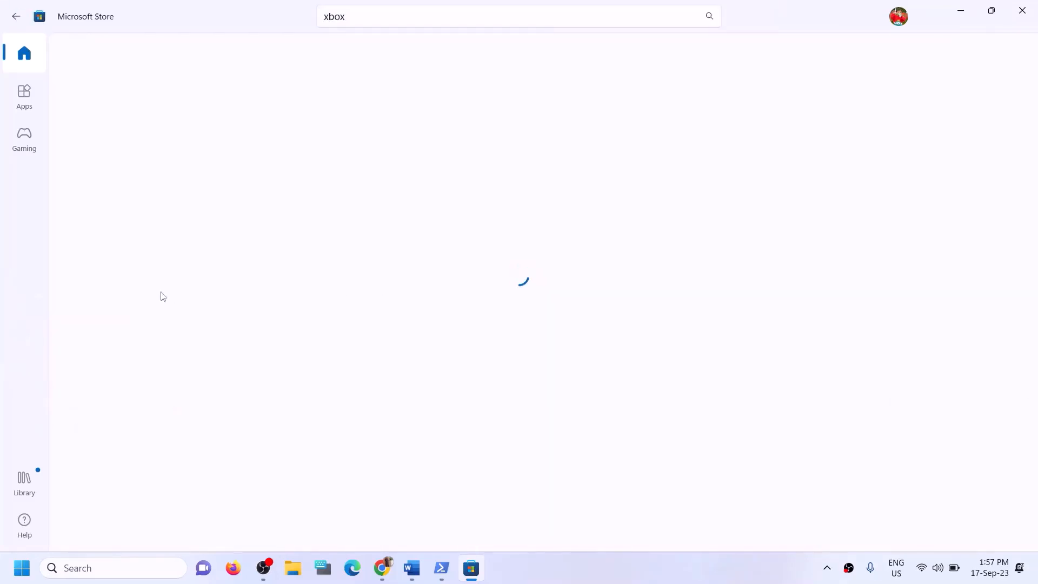
left_click(205, 272)
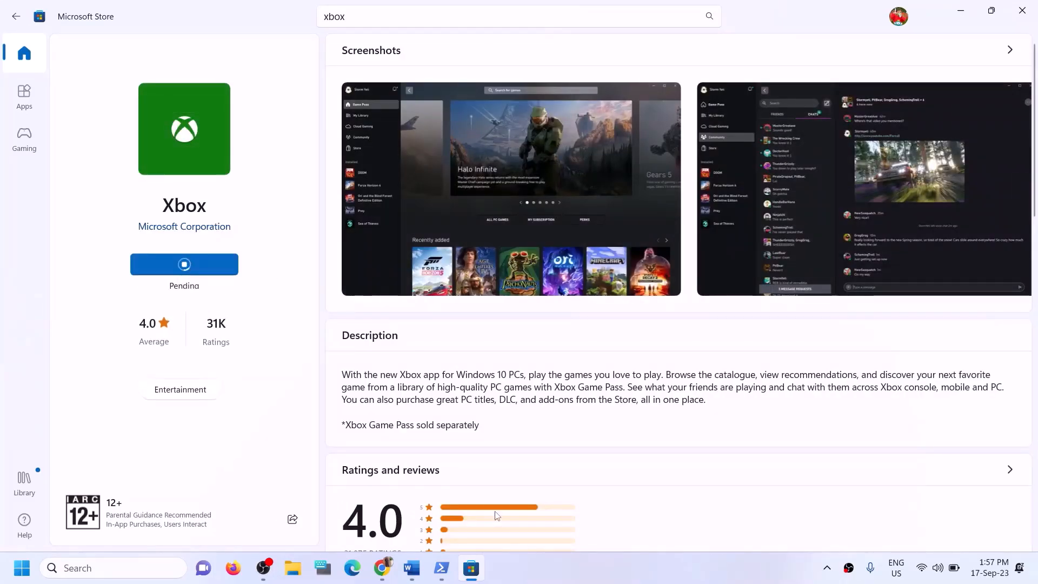
left_click(450, 391)
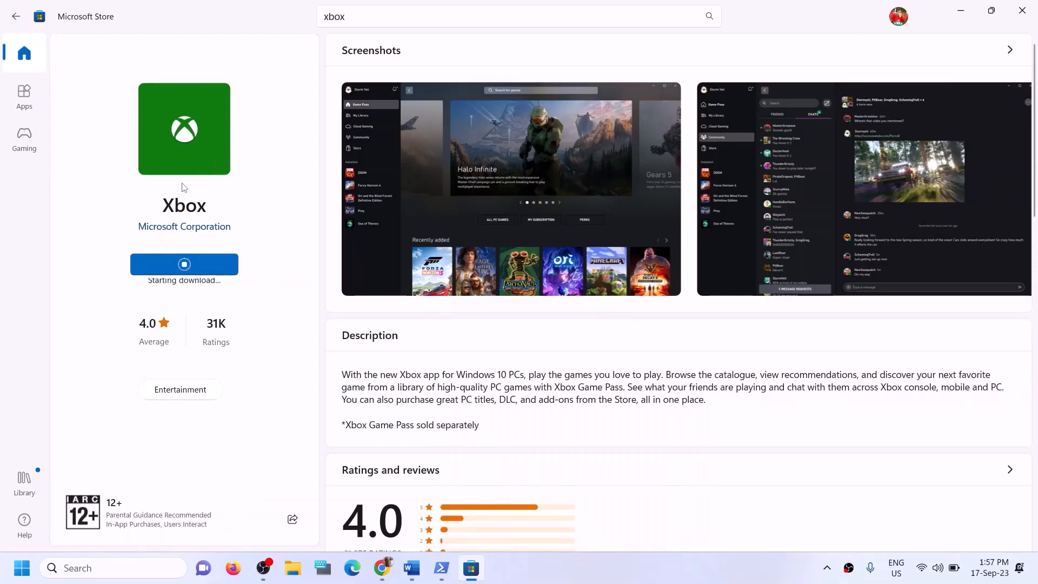
- Switch to the Word document and highlight "Try installing to C drive" in Step 12
left_click(411, 568)
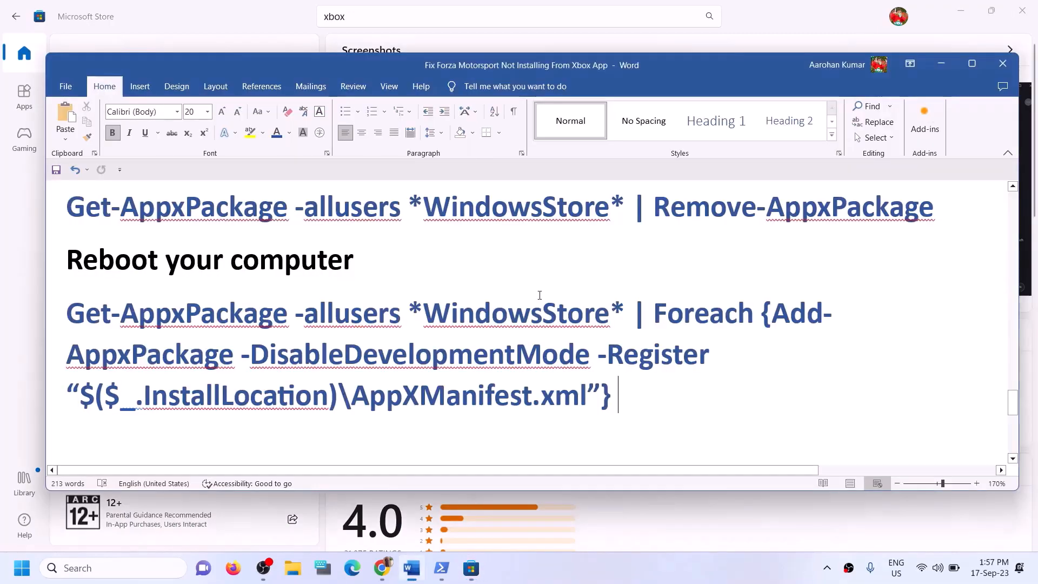
scroll(327, 374, "down", 3)
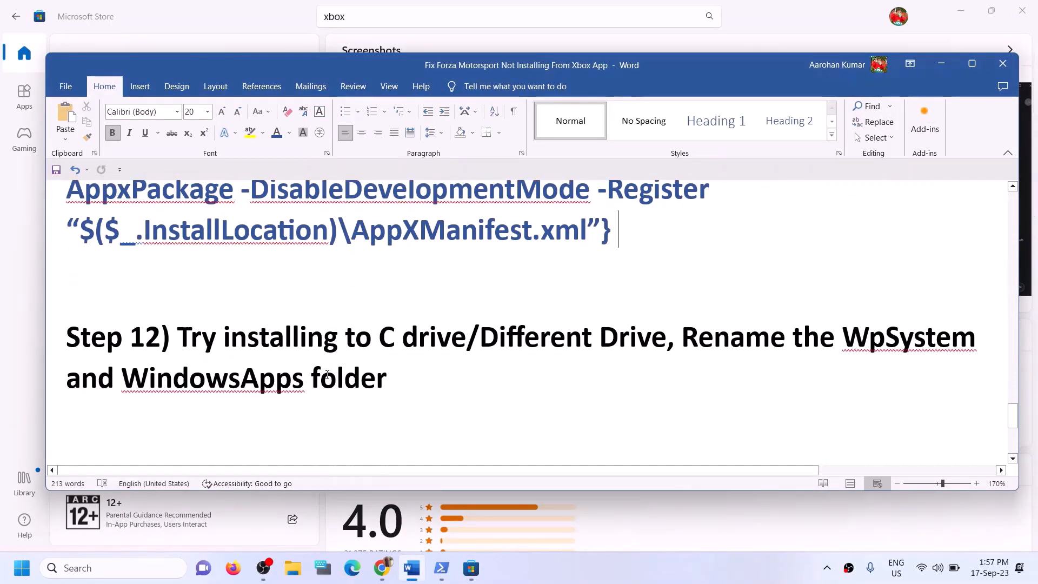
left_click_drag(176, 335, 467, 339)
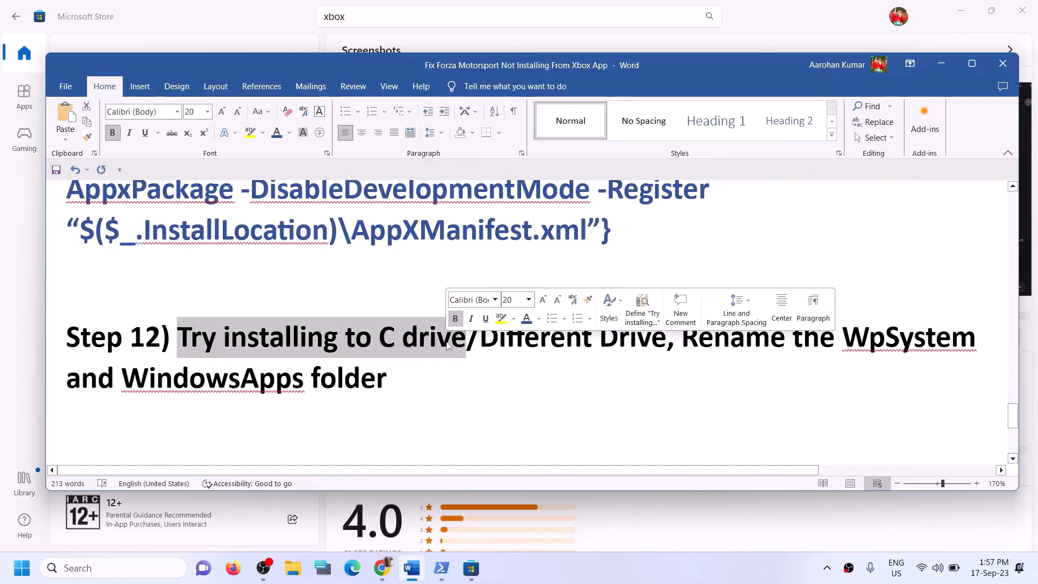
left_click(498, 342)
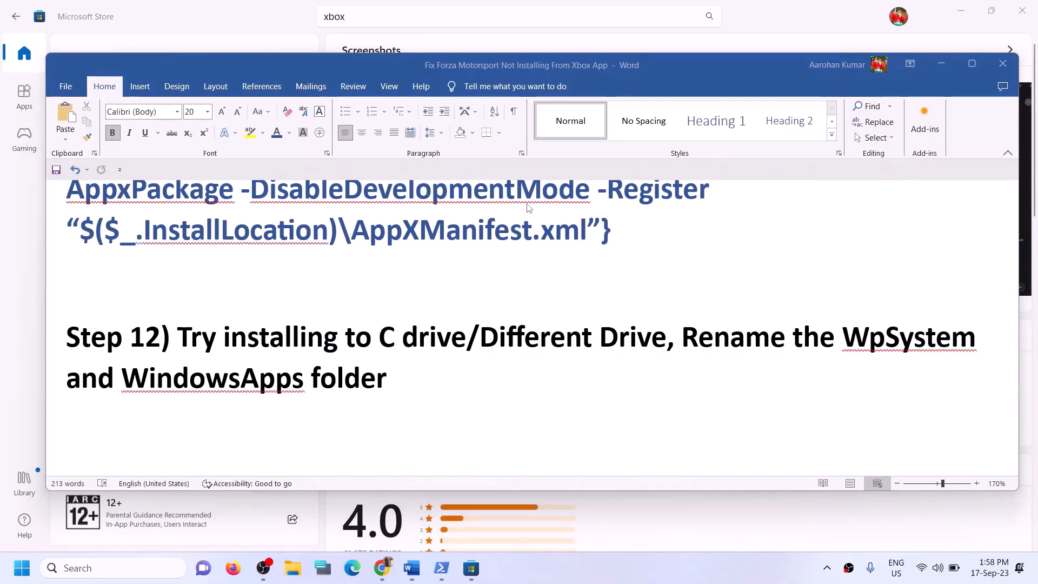
key("super+e")
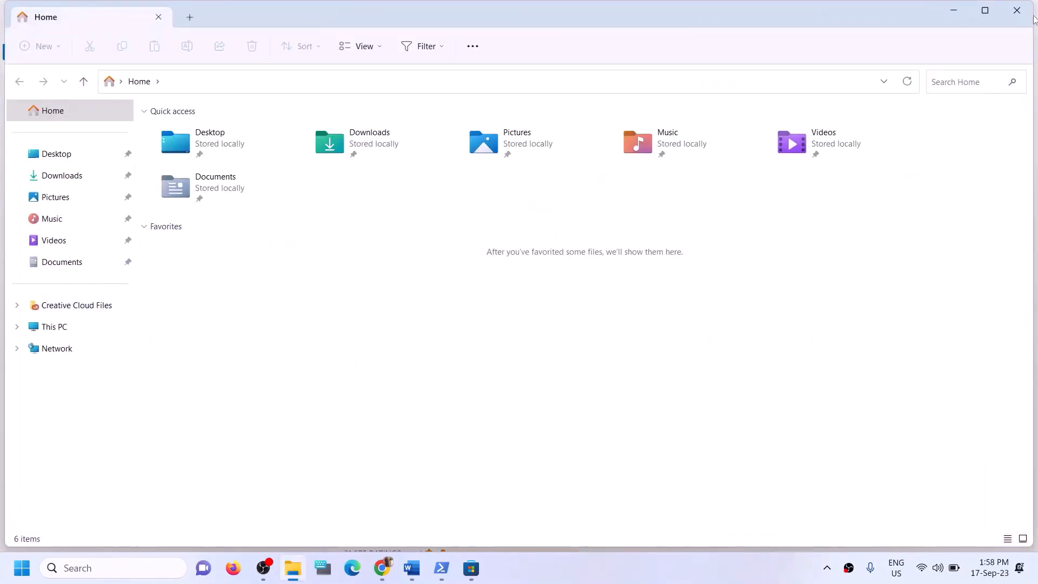
left_click(1024, 16)
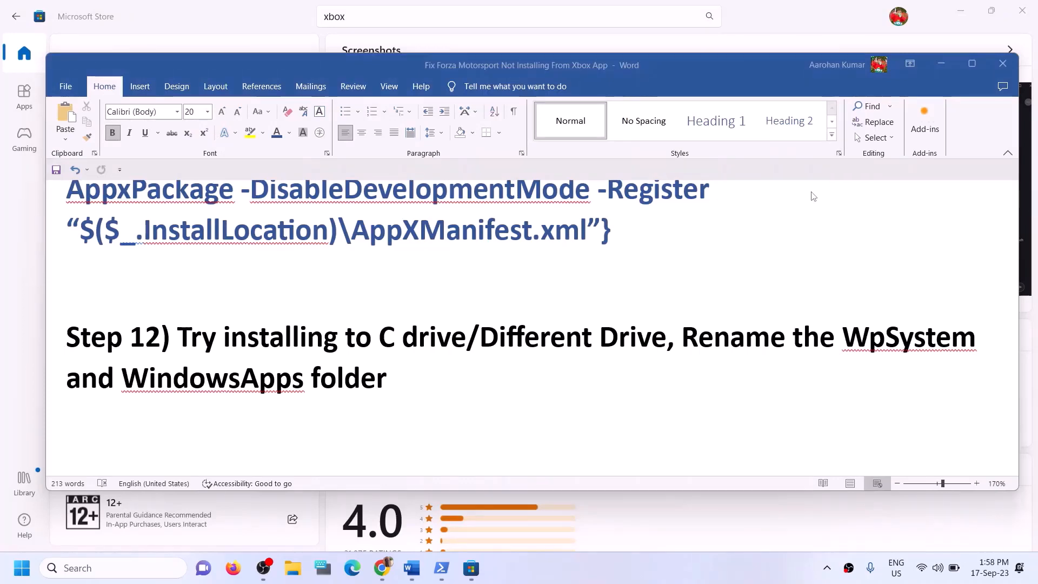
- Open Windows Settings and view the Advanced app settings and Installed apps pages under Apps
key("super+i")
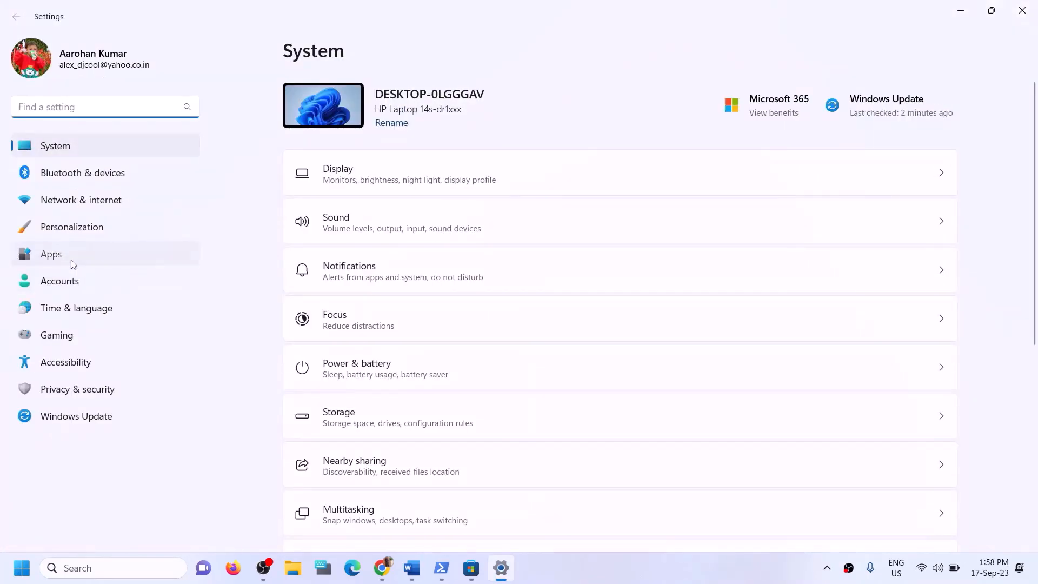
left_click(73, 264)
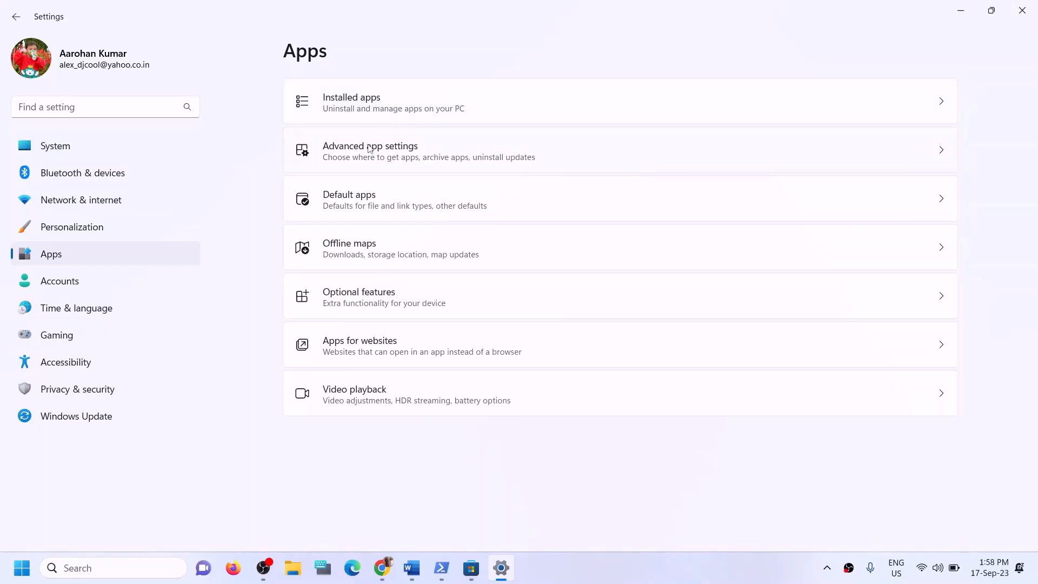
left_click(394, 161)
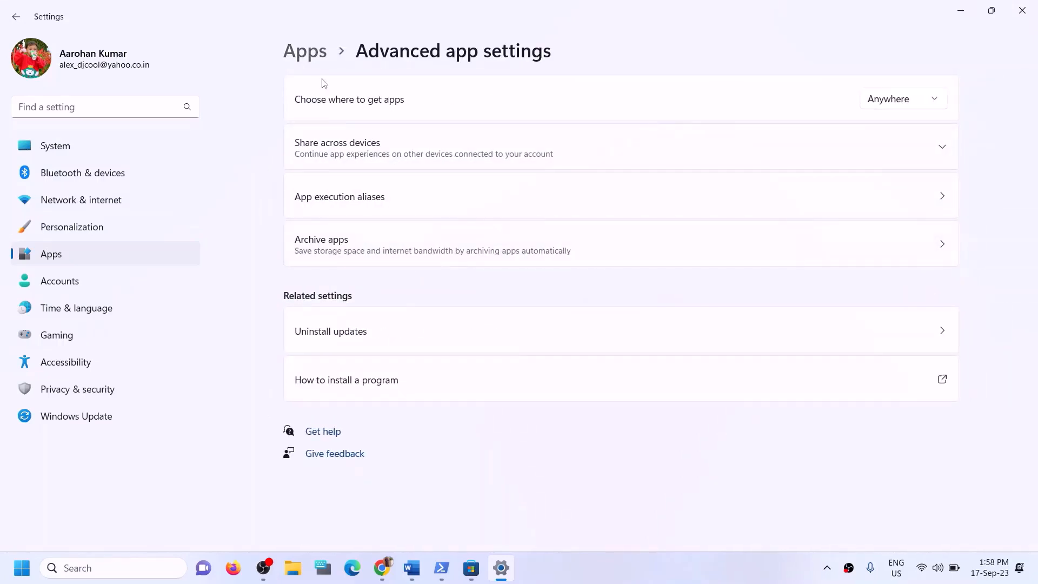
left_click(320, 50)
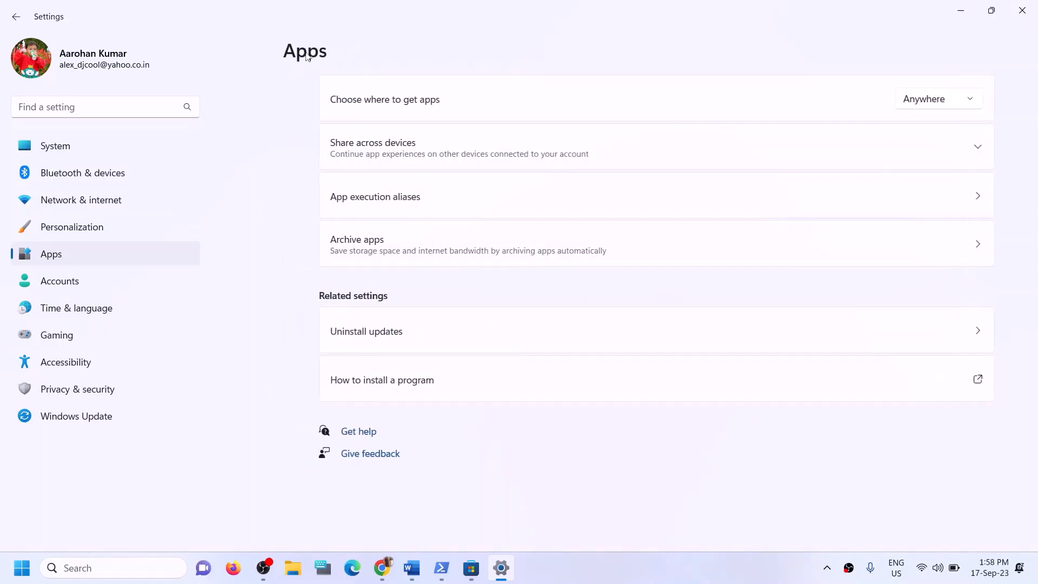
left_click(343, 108)
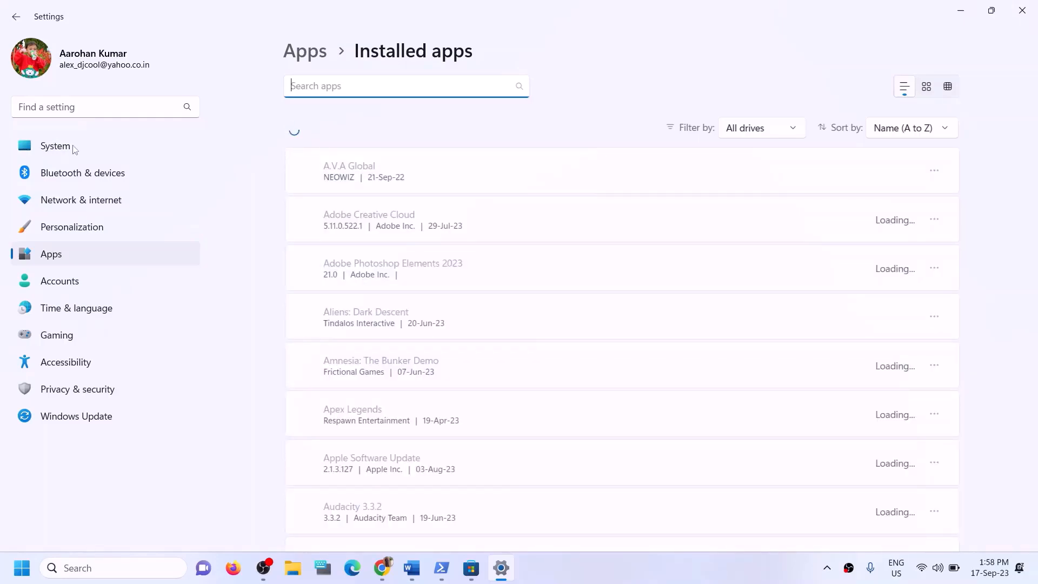
- Open "Where new content is saved" from the advanced storage settings under System and view the drives offered for new apps
left_click(57, 148)
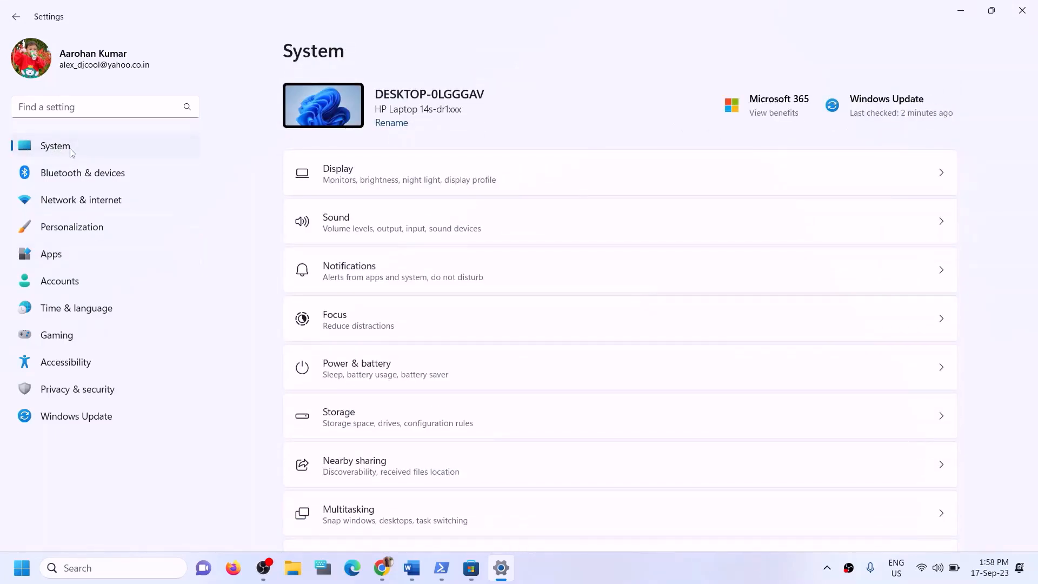
scroll(373, 303, "down", 4)
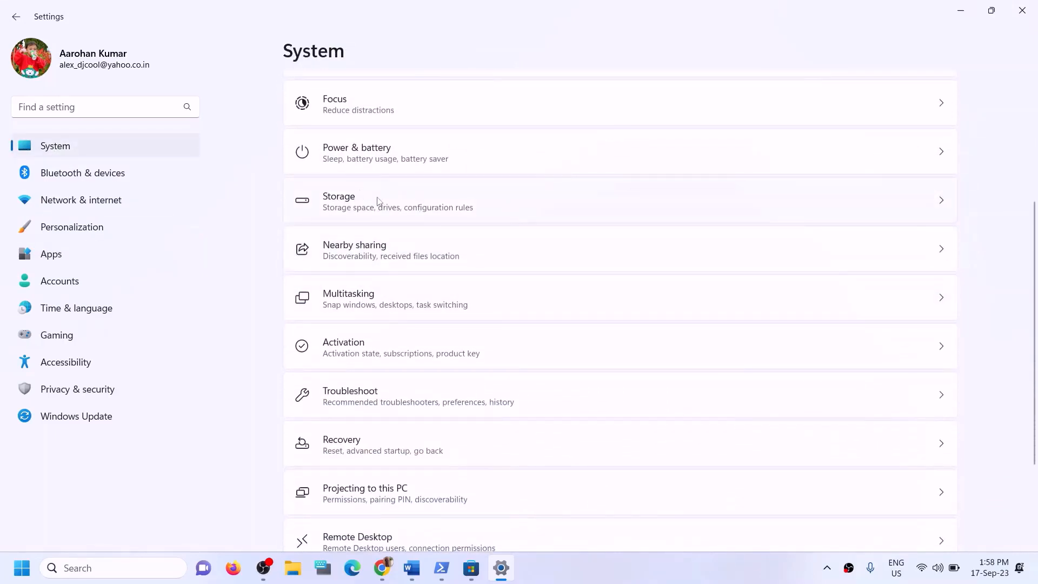
left_click(372, 201)
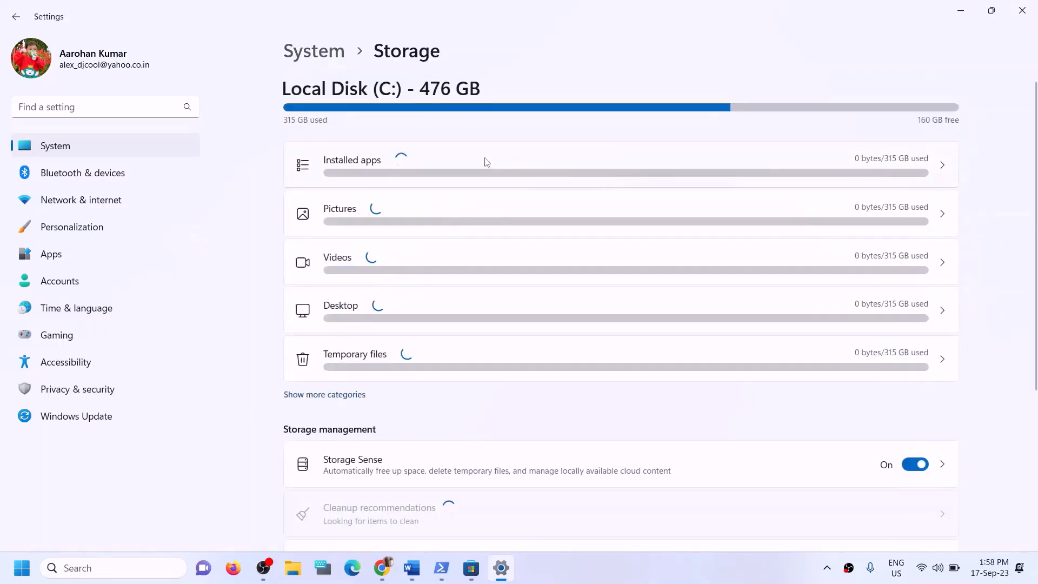
scroll(485, 250, "down", 5)
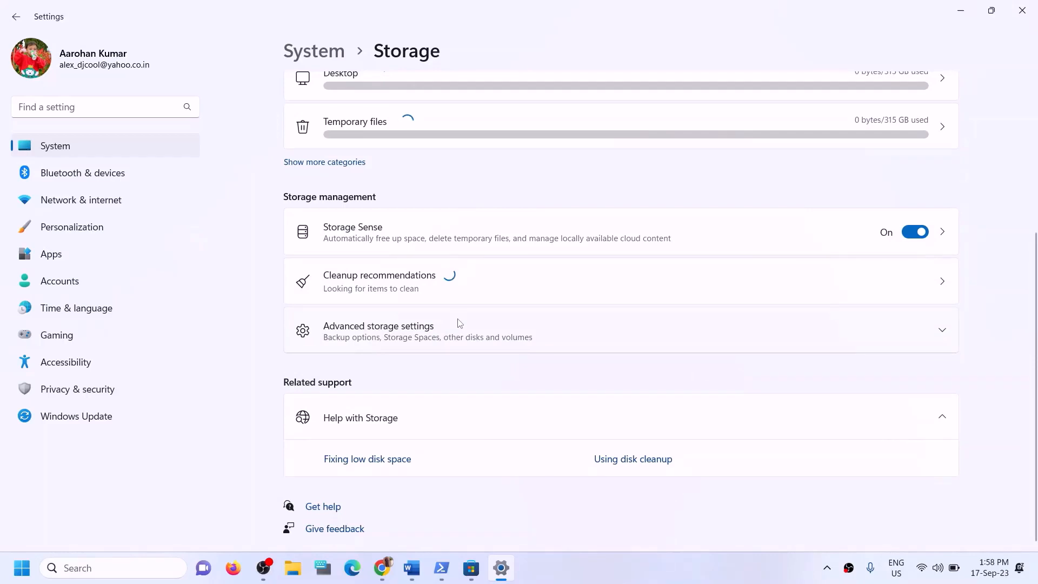
left_click(398, 328)
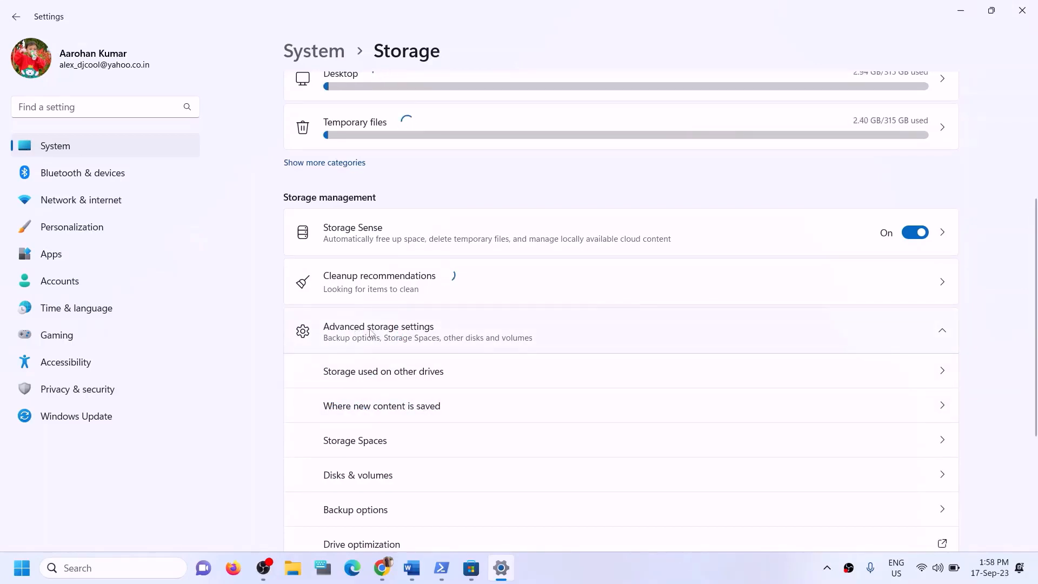
scroll(441, 332, "down", 2)
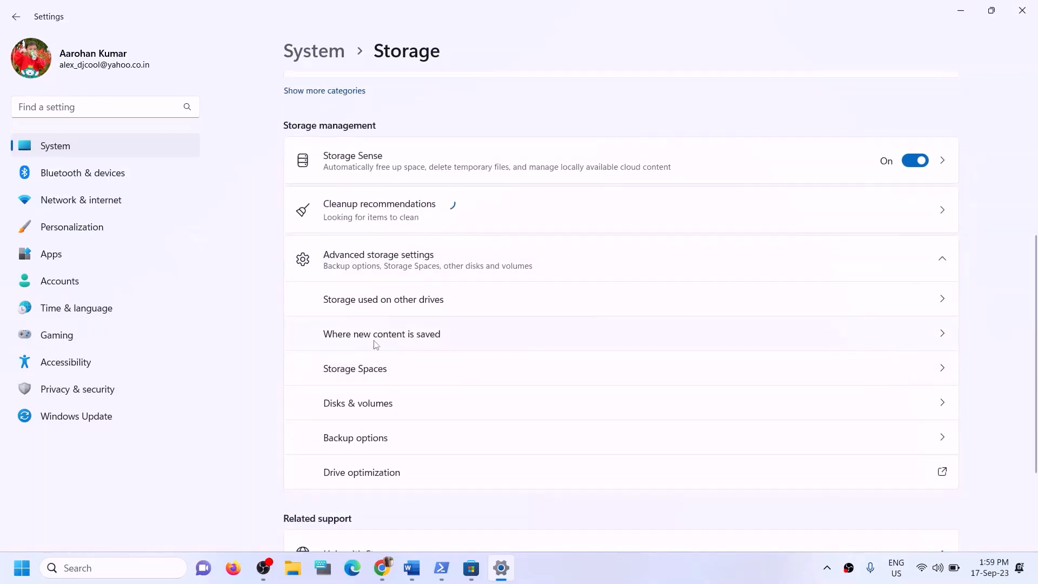
left_click(374, 342)
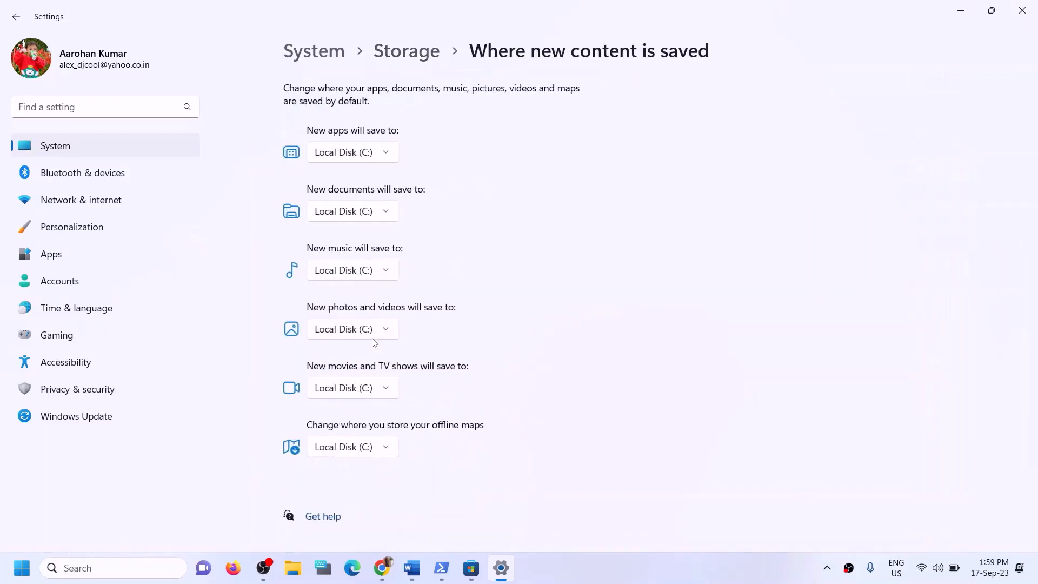
left_click(367, 153)
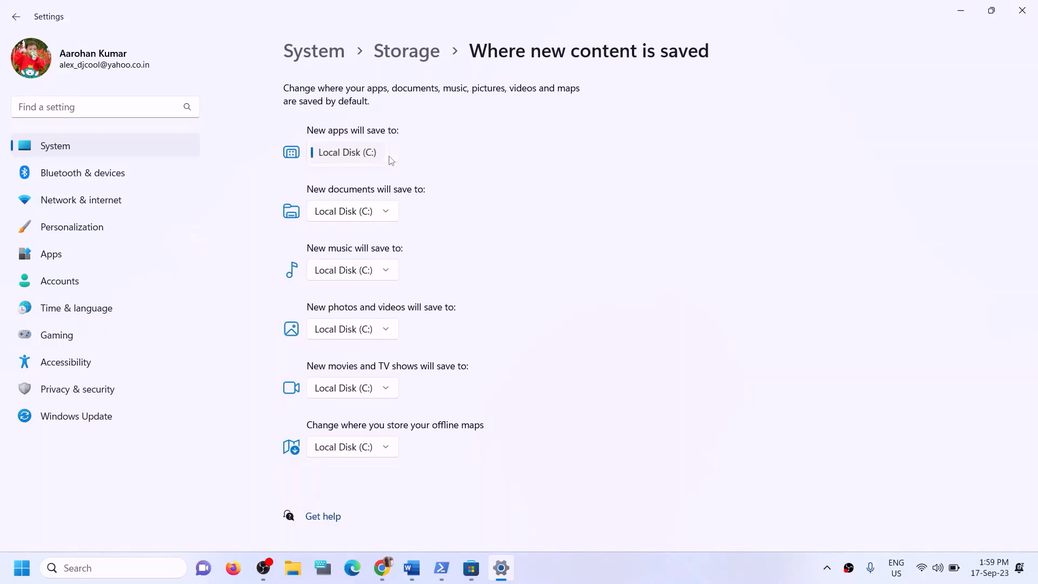
left_click(419, 141)
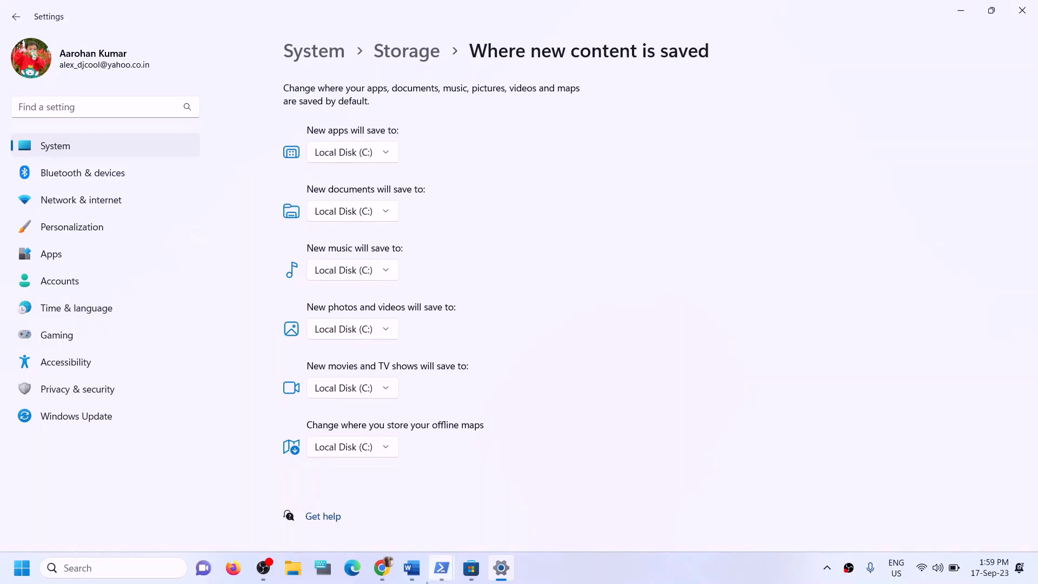
- Switch to the Word document, highlight "Try installing to C drive" in Step 12 again, and return to Settings
left_click(412, 568)
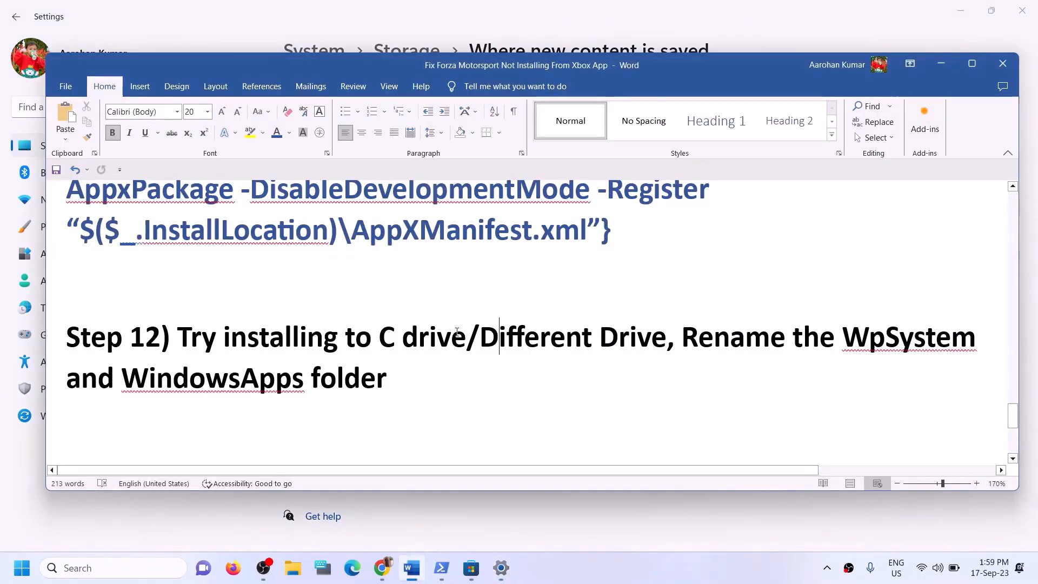
left_click_drag(178, 337, 466, 338)
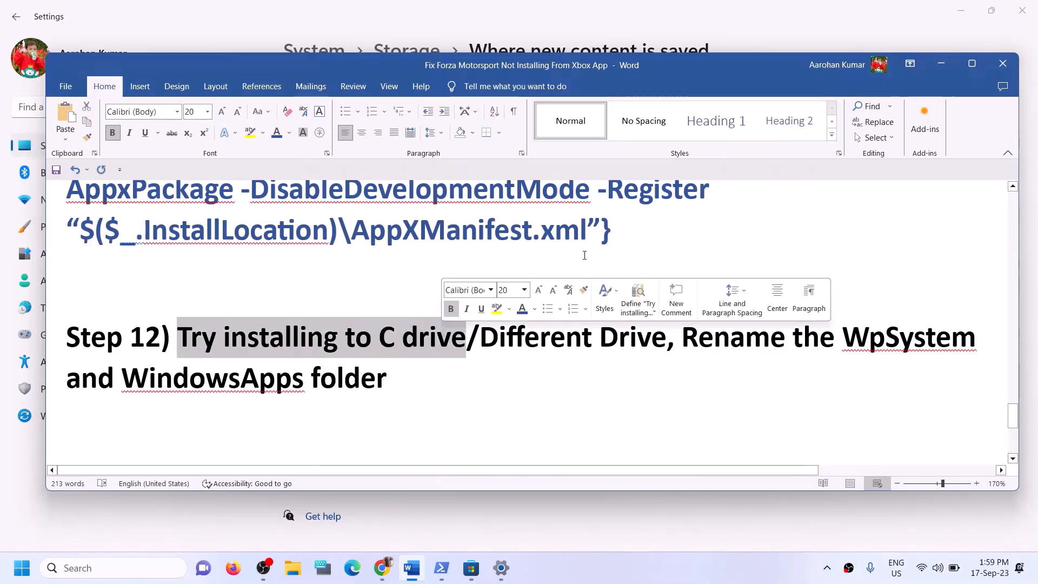
left_click(933, 64)
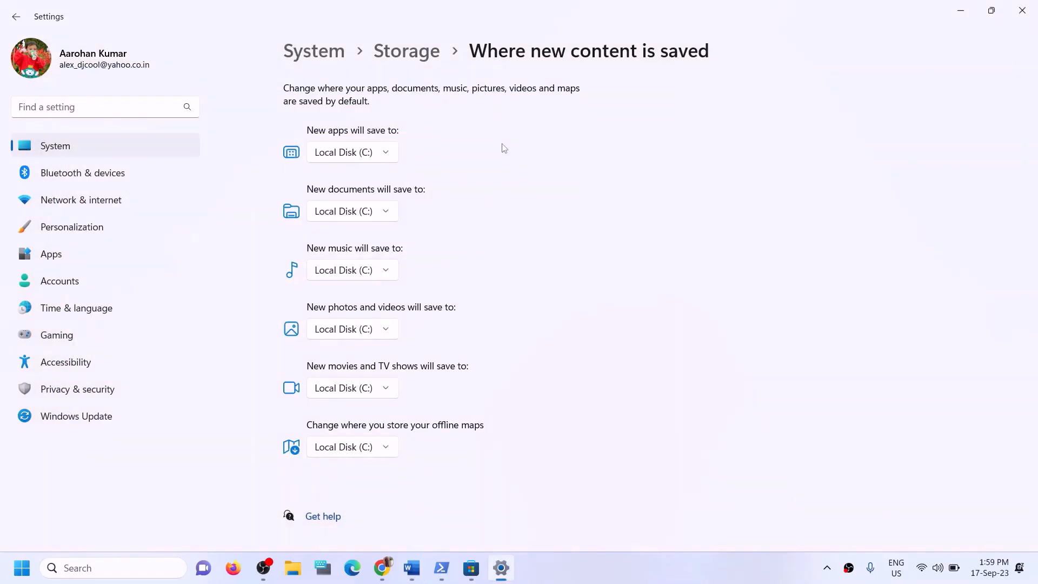
- Check which drives can be chosen as the save location for new apps
left_click(393, 157)
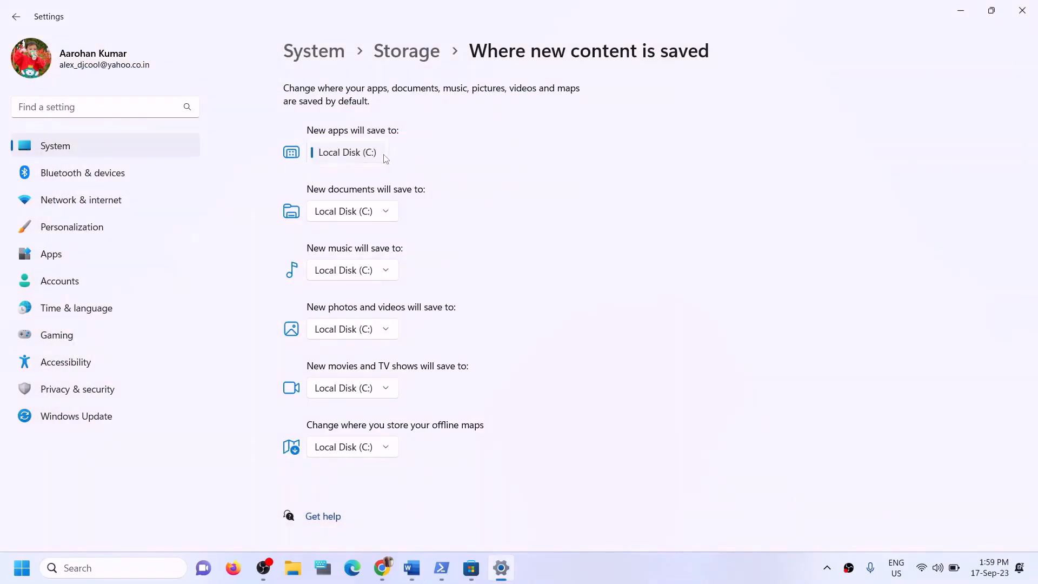
left_click(371, 156)
left_click(379, 157)
left_click(438, 168)
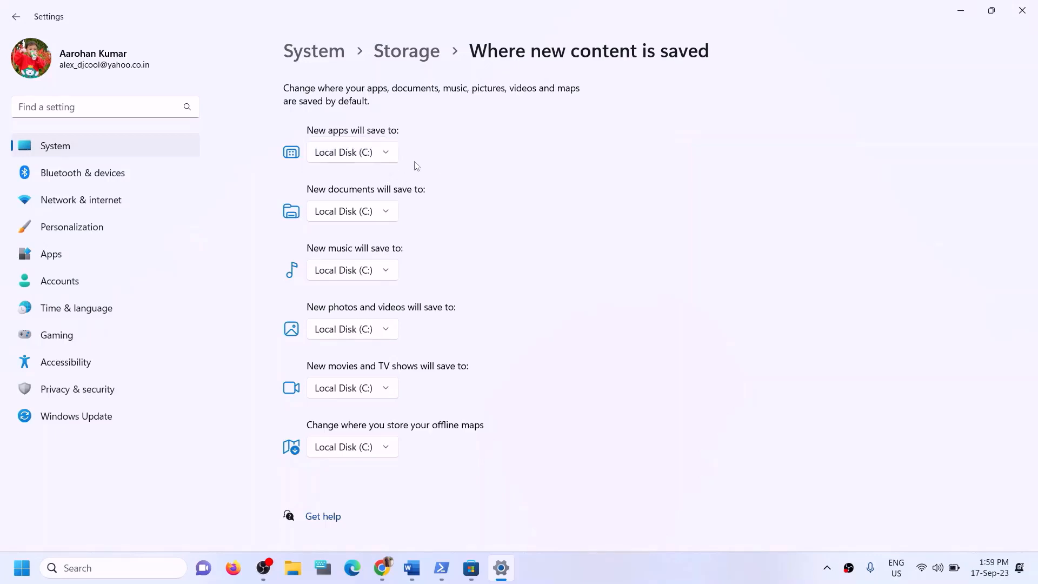
left_click(385, 158)
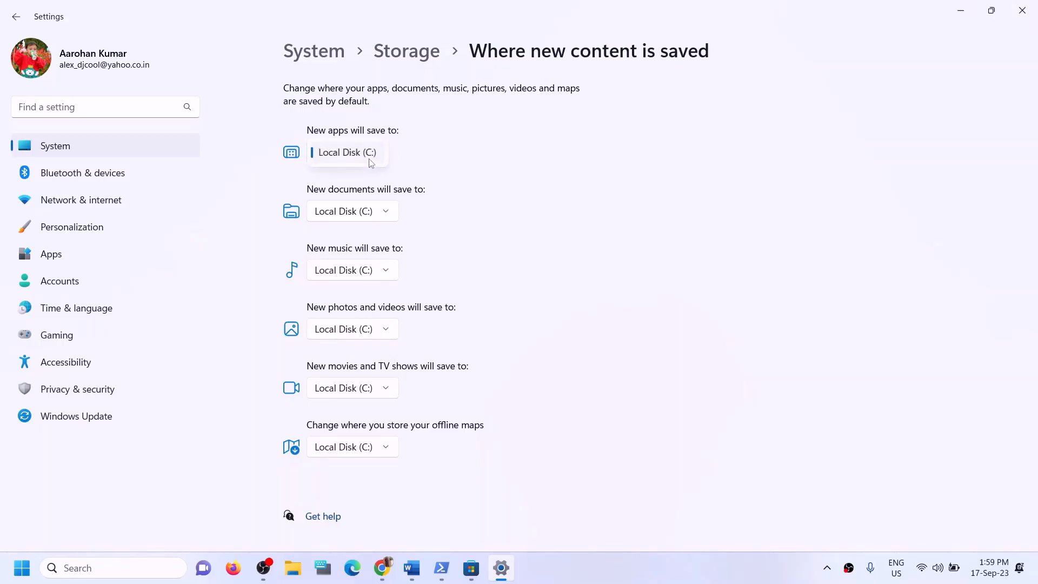
left_click(676, 165)
- Switch to the Word document, highlight "Different Drive" in Step 12, and return to Settings
left_click(412, 568)
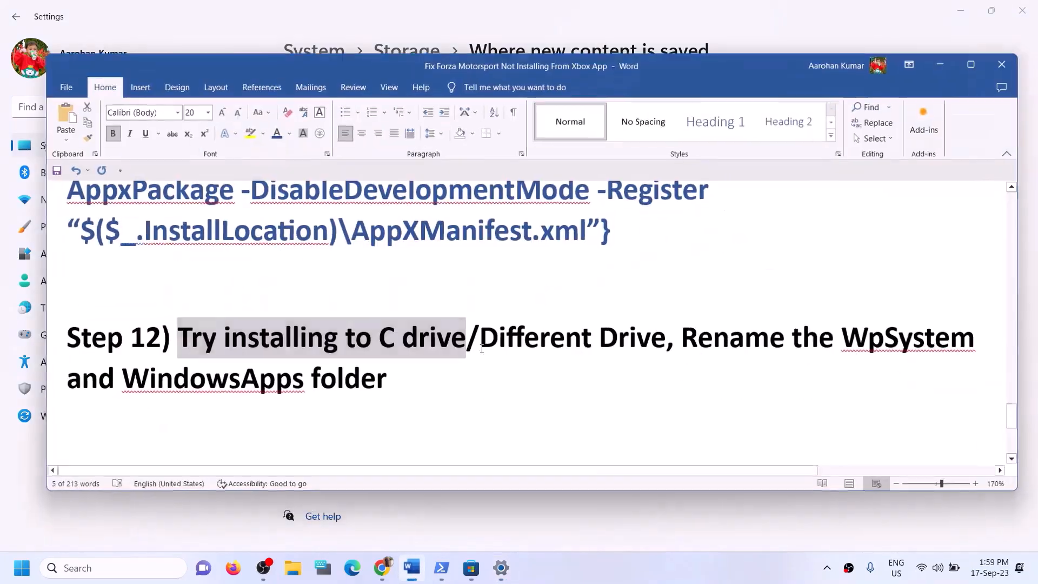
left_click_drag(177, 338, 466, 338)
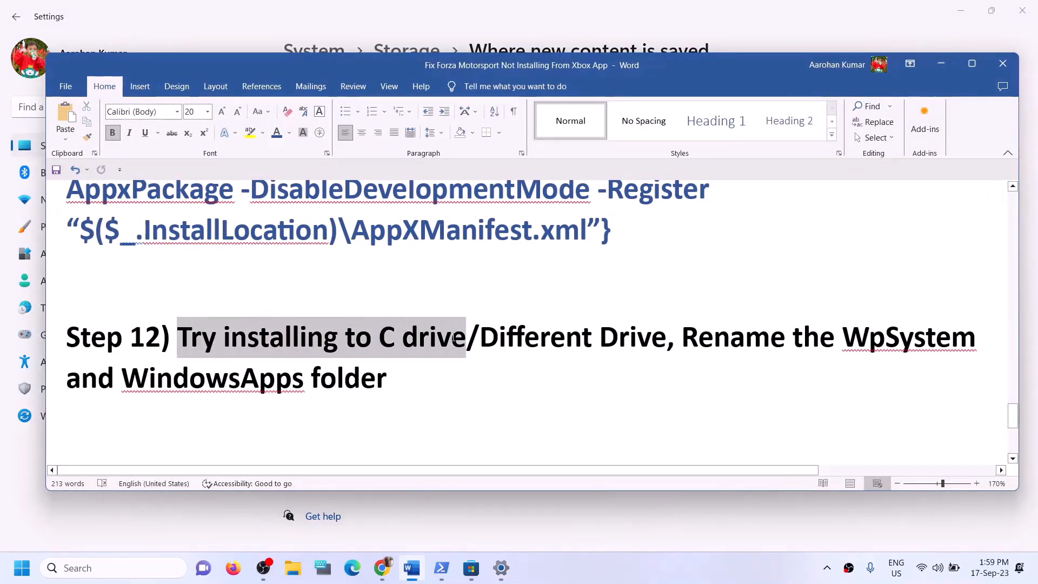
left_click(392, 373)
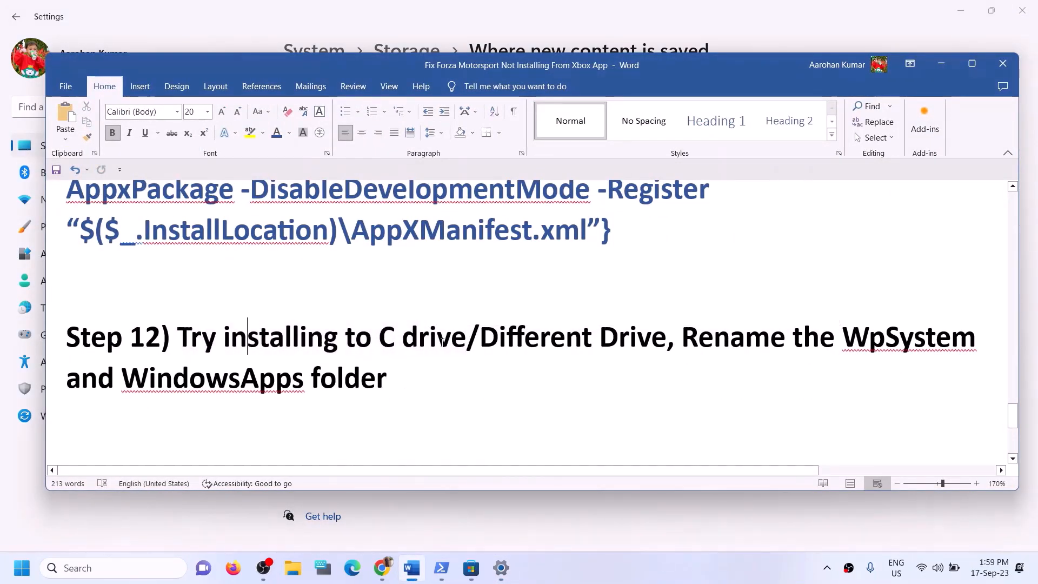
left_click_drag(223, 338, 665, 340)
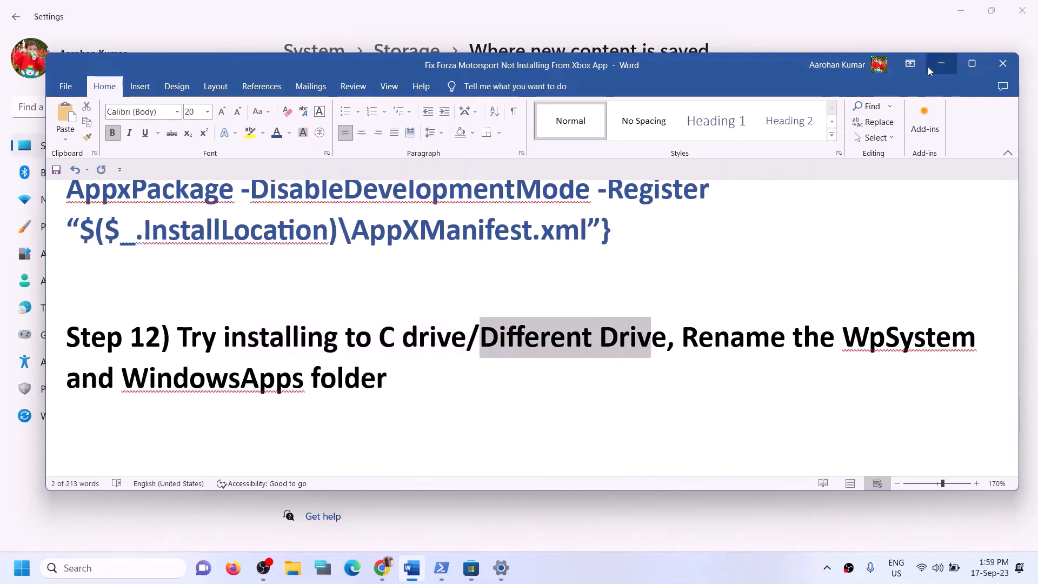
left_click(928, 66)
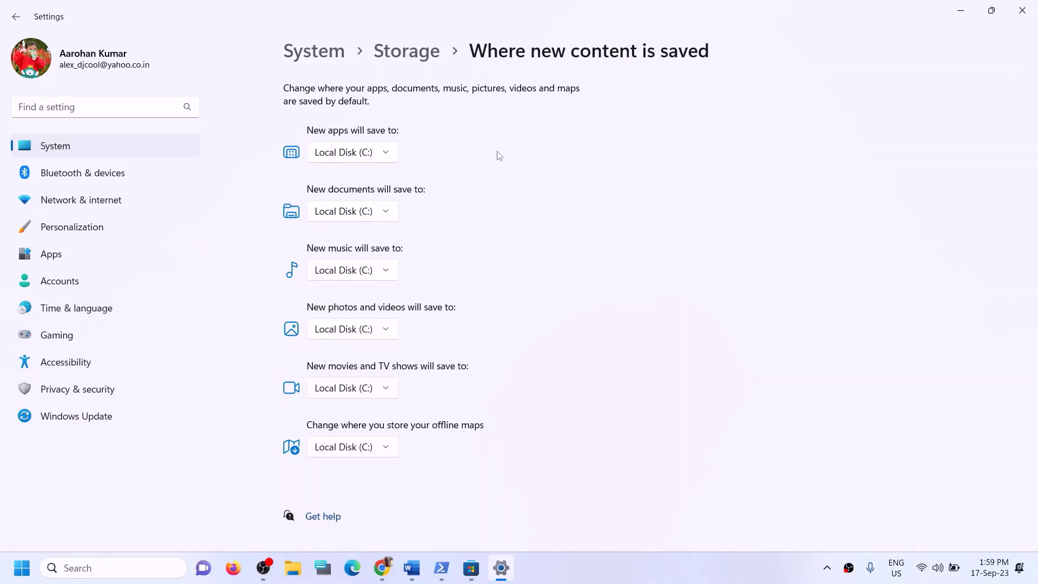
- Close the Local Disk (D:) Explorer window and set new apps to save to Local Disk (D:)
left_click(393, 150)
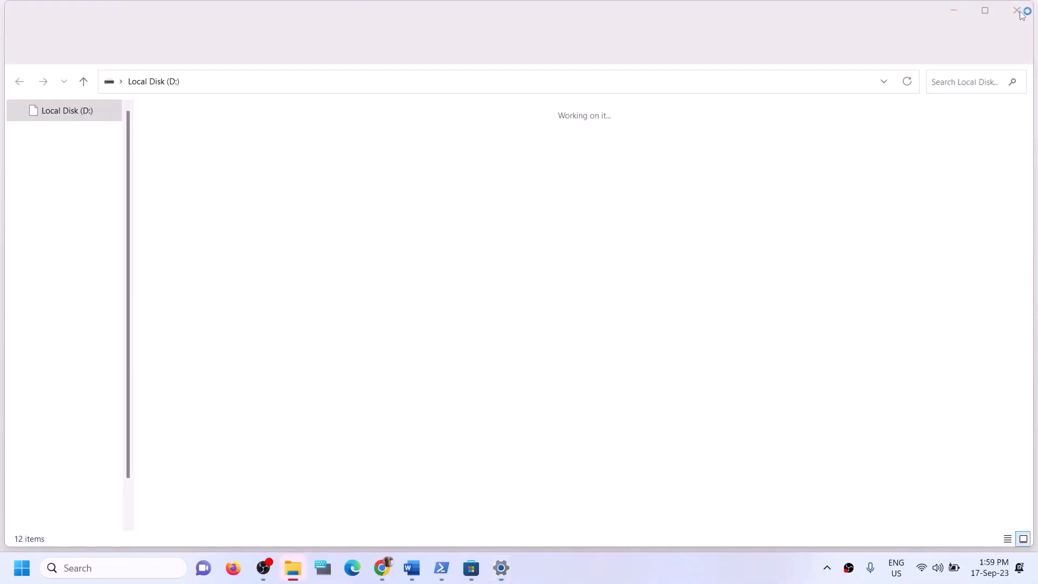
left_click(1022, 11)
left_click(386, 155)
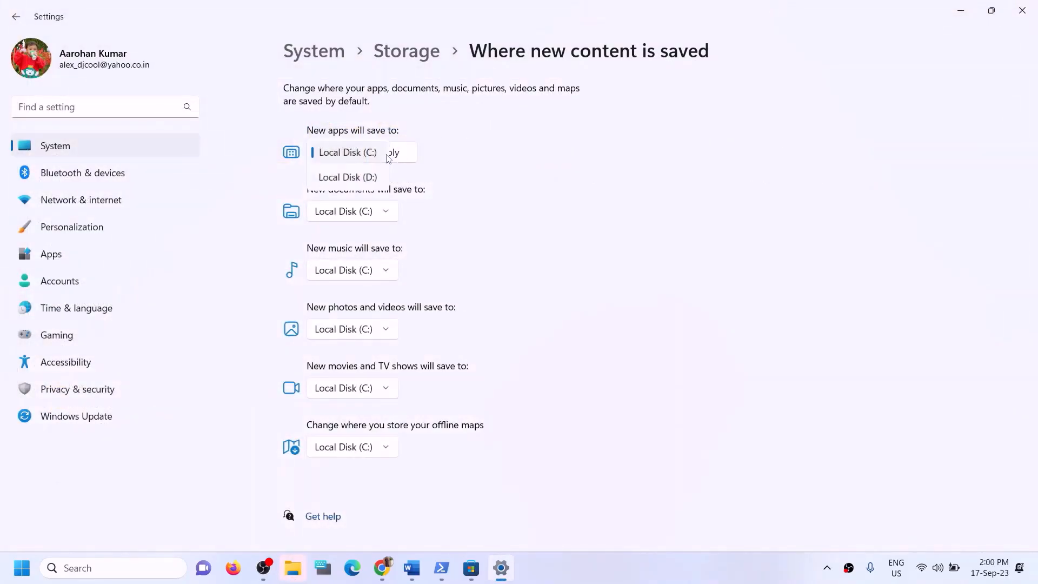
left_click(354, 178)
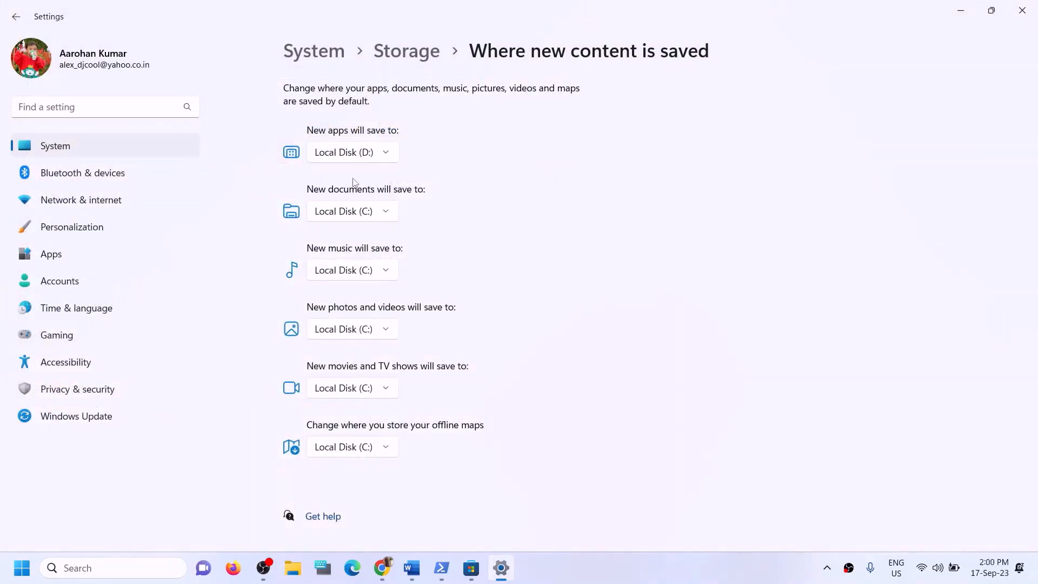
- Switch the save location for new apps to Local Disk (C:) and apply it
left_click(387, 159)
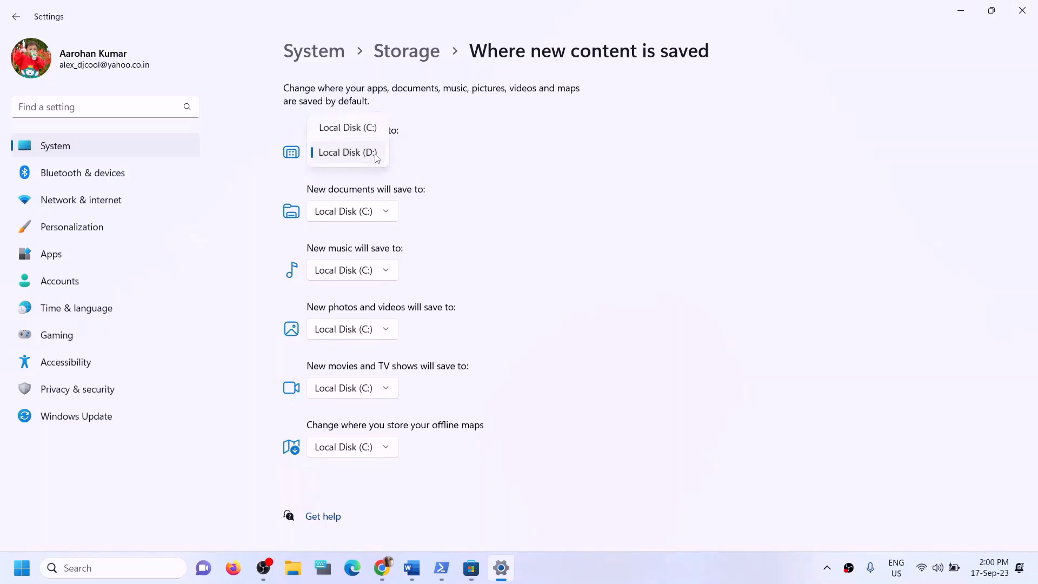
left_click(371, 129)
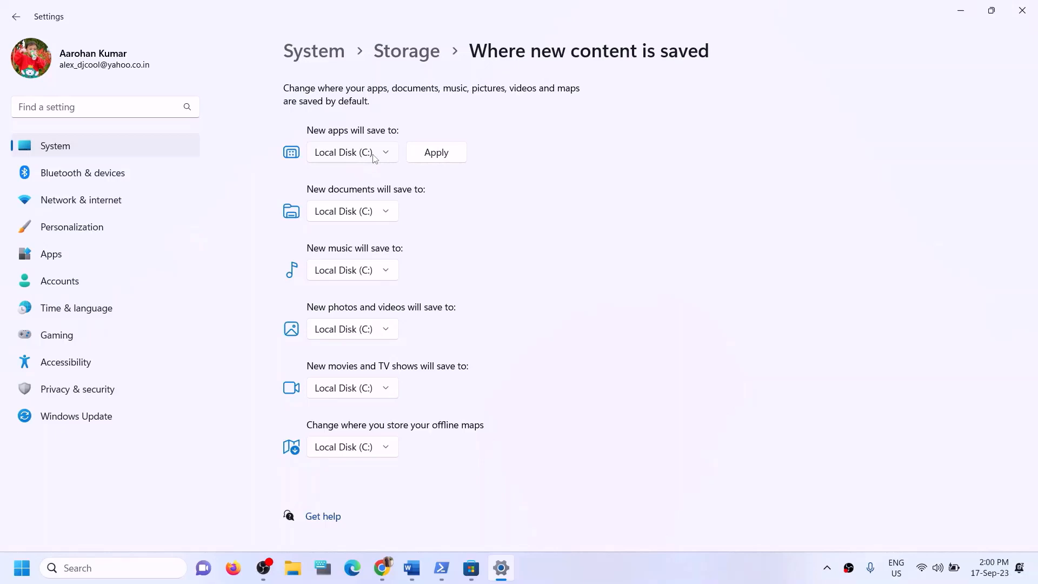
left_click(428, 156)
- Set new apps to save to Local Disk (D:), apply the change and close Settings
left_click(381, 156)
left_click(354, 177)
left_click(436, 156)
left_click(390, 157)
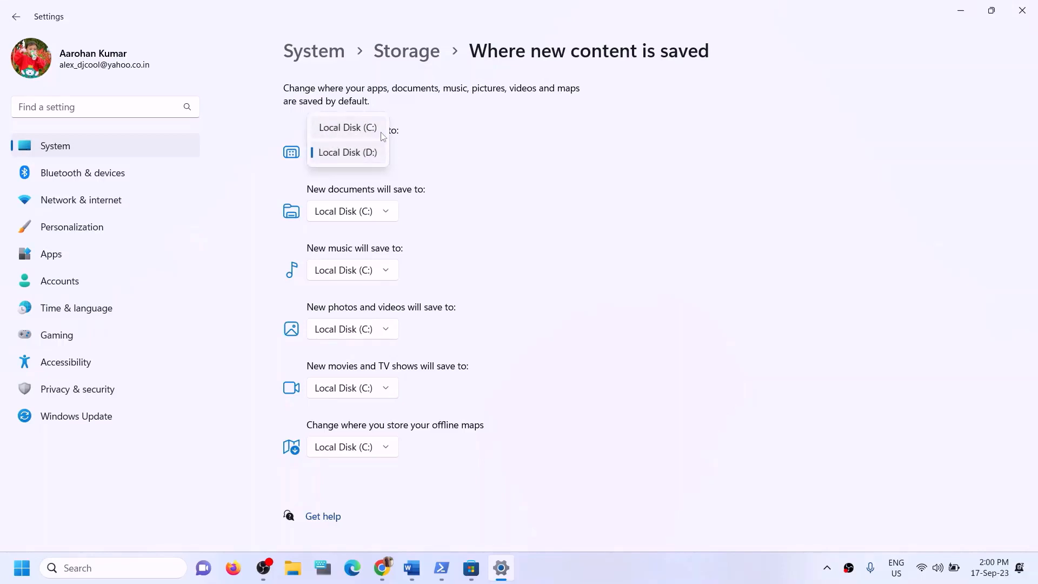
left_click(479, 160)
left_click(1021, 10)
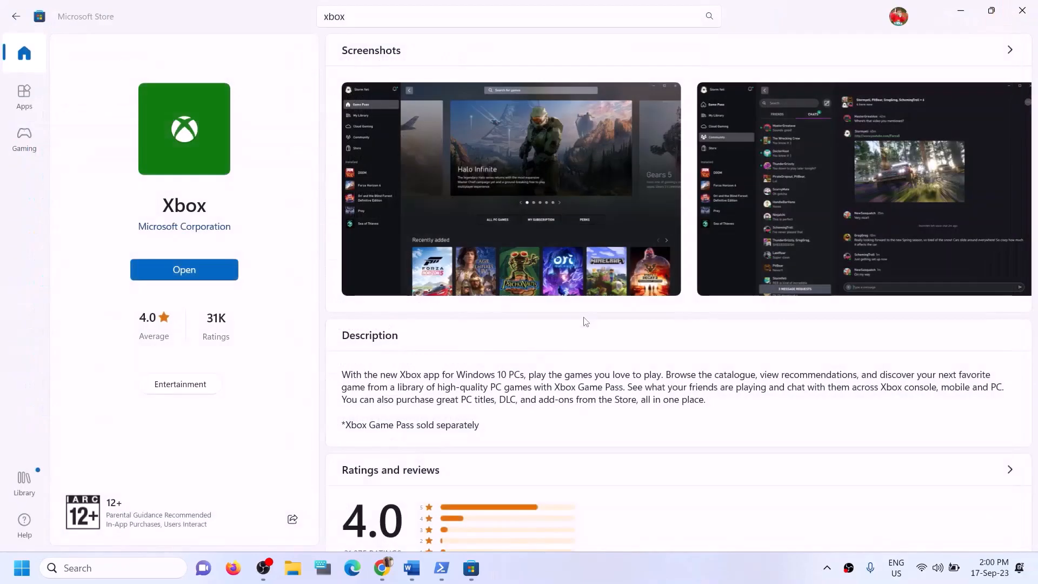
- Switch to the Word document and highlight the Step 12 instructions on changing drives and renaming the WpSystem and WindowsApps folders
left_click(411, 568)
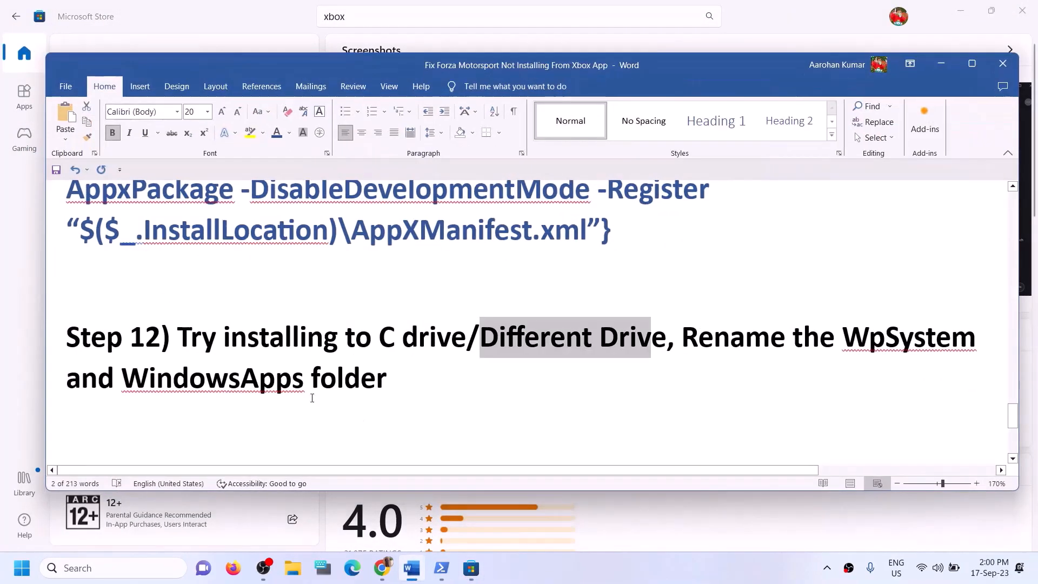
left_click(267, 337)
left_click_drag(178, 336, 598, 337)
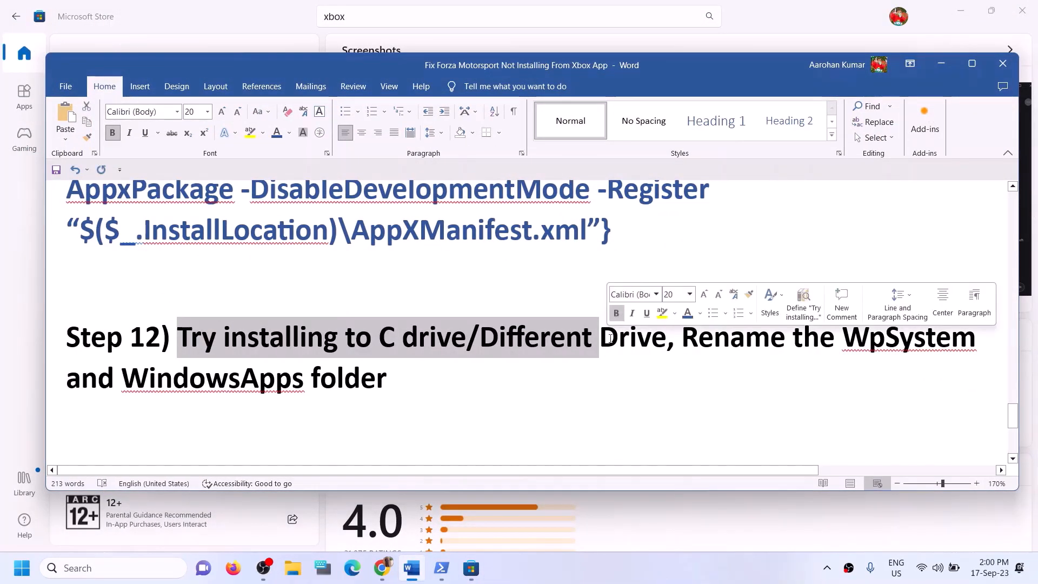
left_click(611, 338)
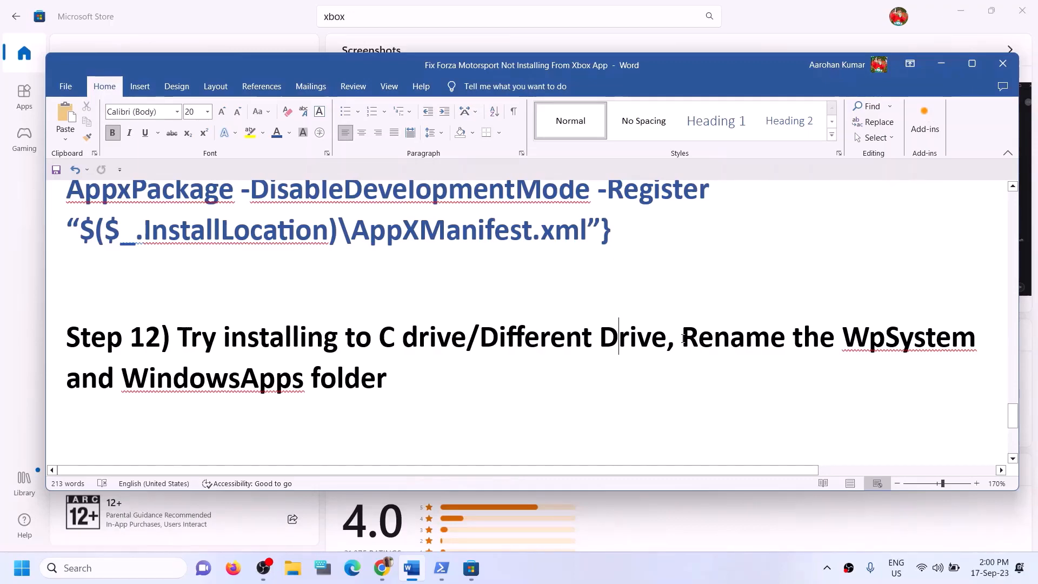
left_click_drag(683, 338, 901, 382)
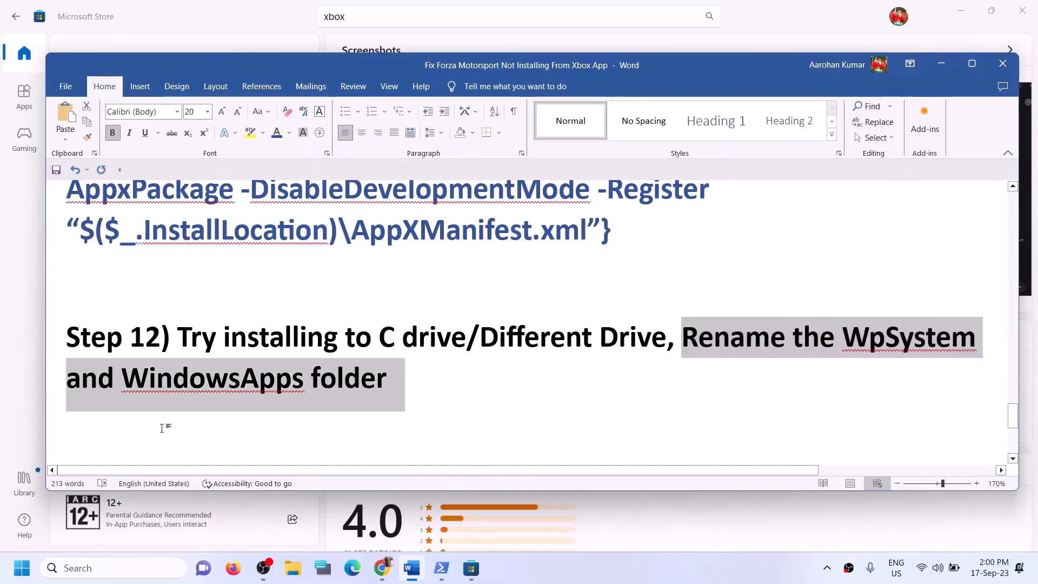
left_click(147, 387)
left_click_drag(114, 386, 387, 385)
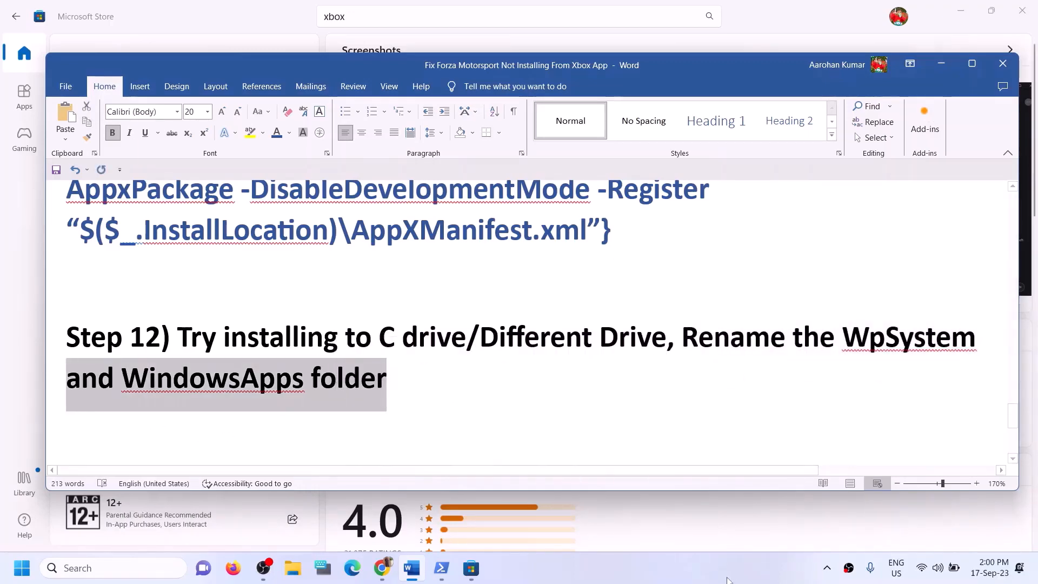
left_click(329, 381)
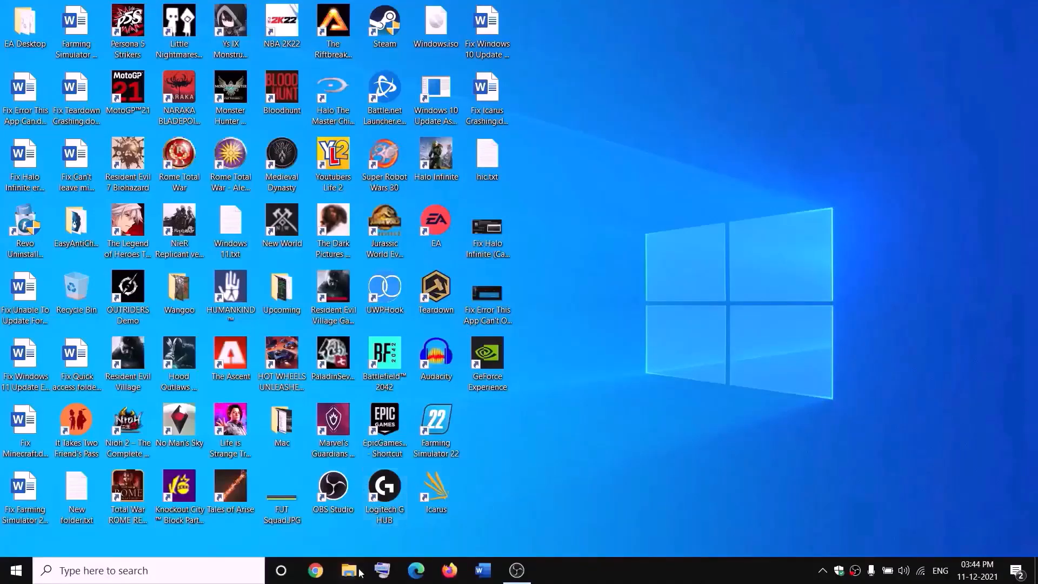
- Open New Volume (D:) in File Explorer and locate the WpSystem folder
left_click(357, 565)
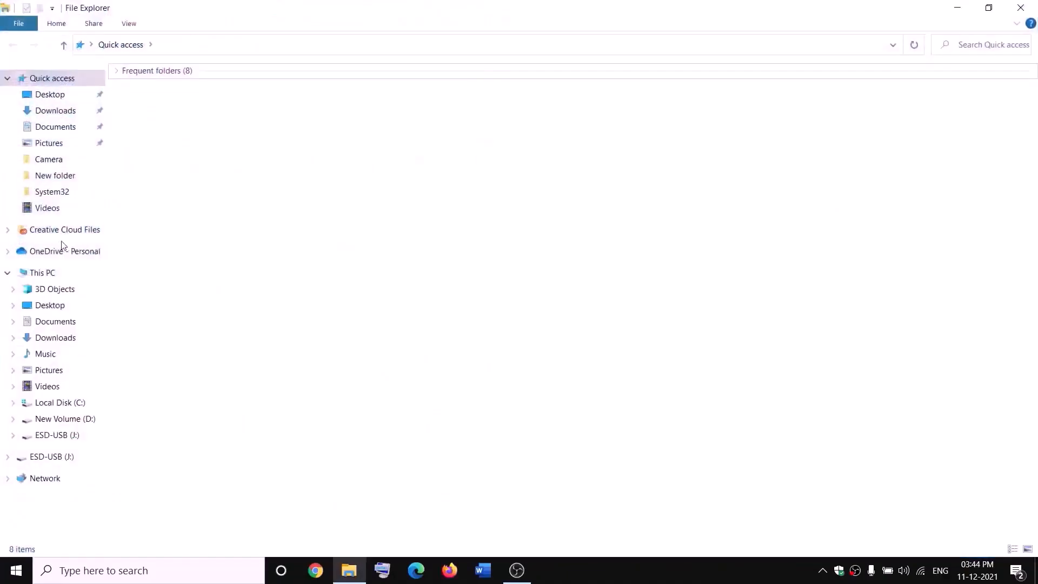
left_click(54, 282)
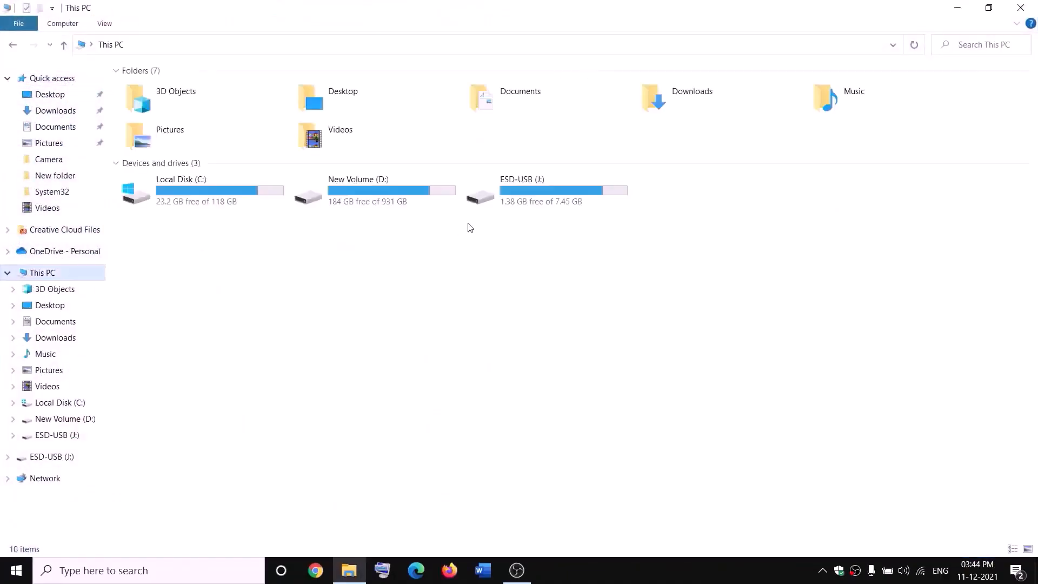
double_click(386, 203)
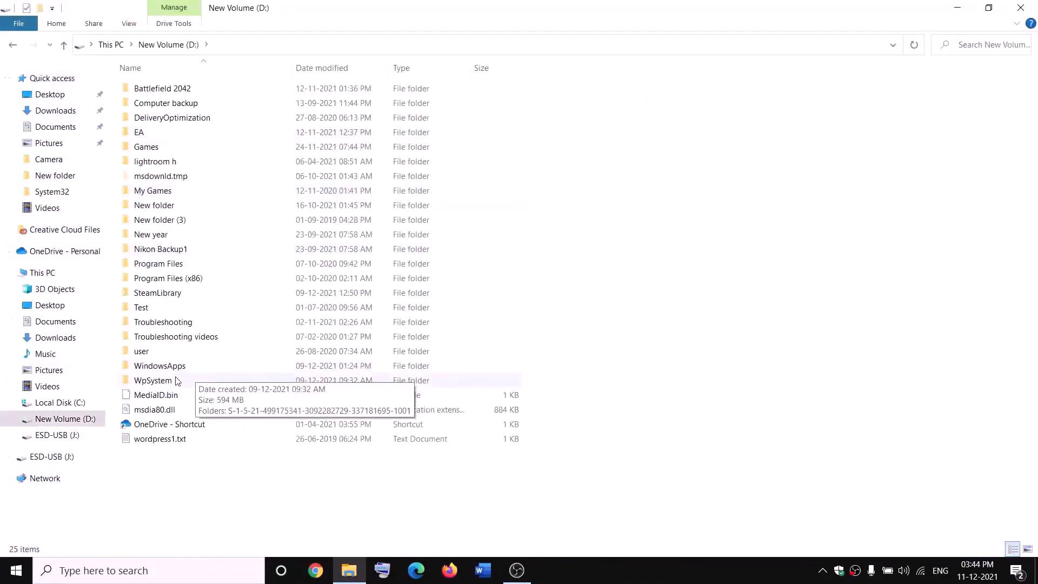
left_click(156, 381)
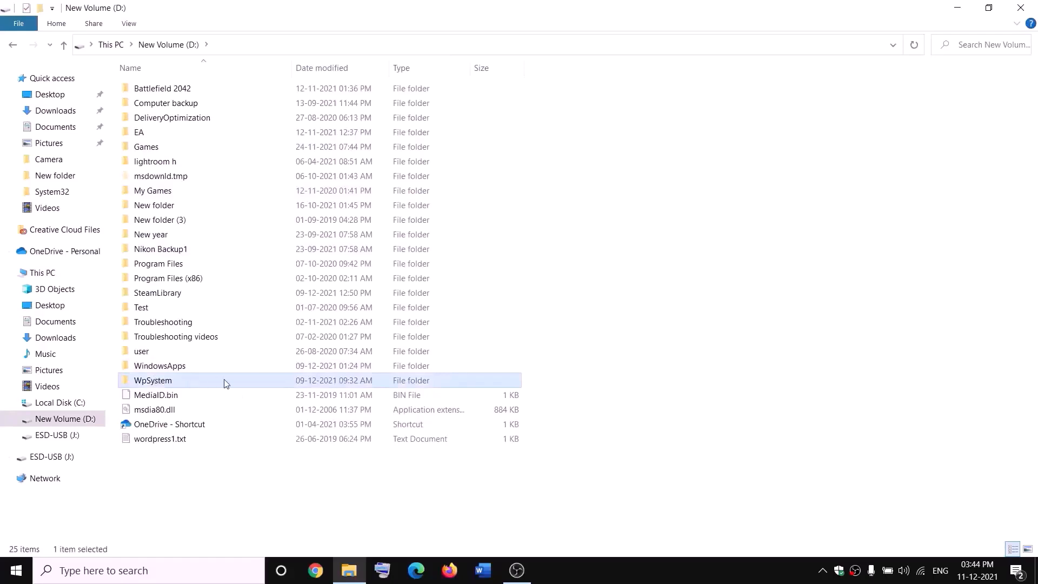
right_click(168, 384)
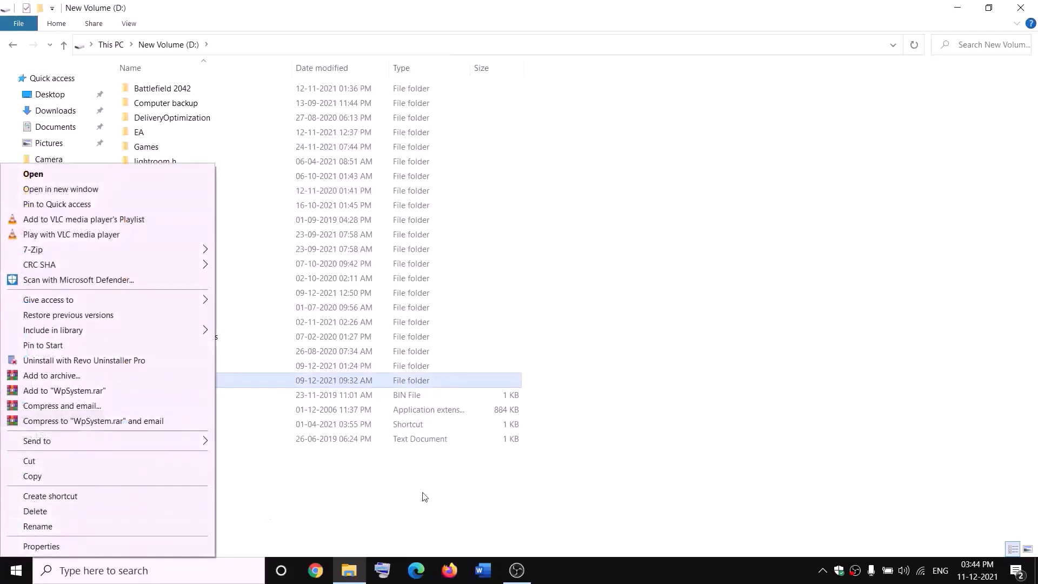
left_click(328, 495)
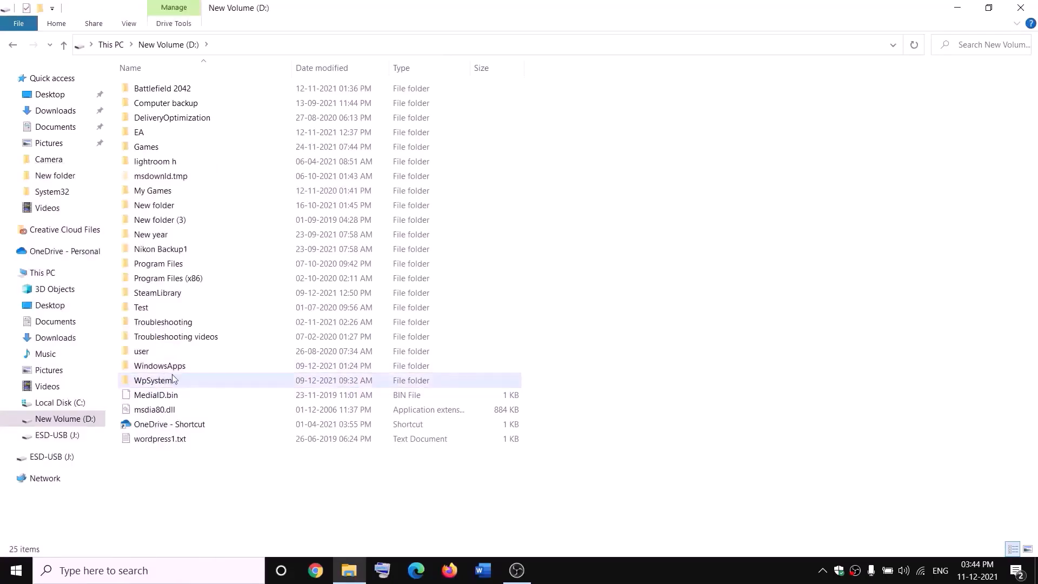
- Open the advanced security settings of the WpSystem folder from its properties
mouse_move(165, 383)
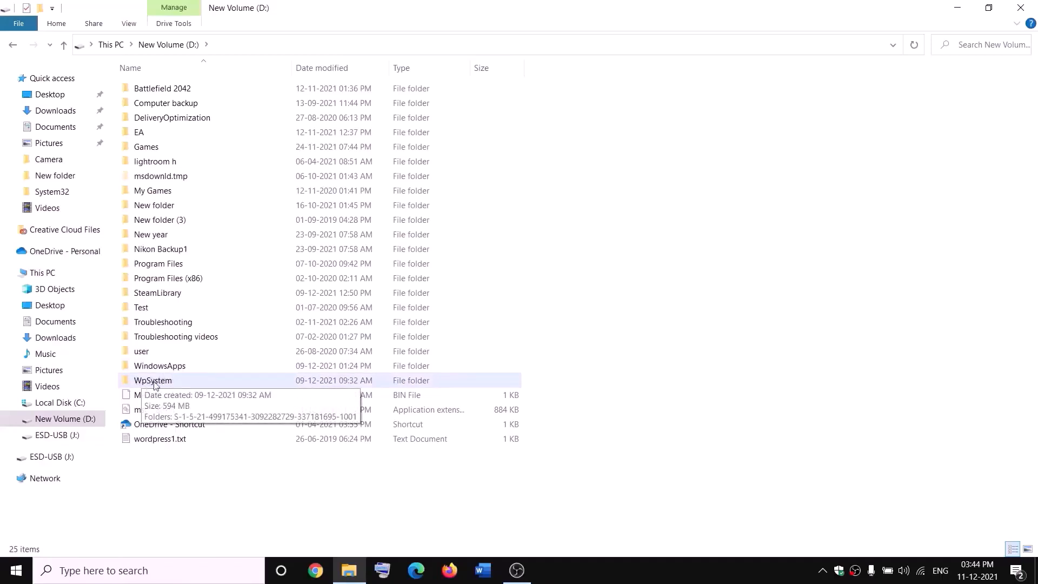
right_click(152, 383)
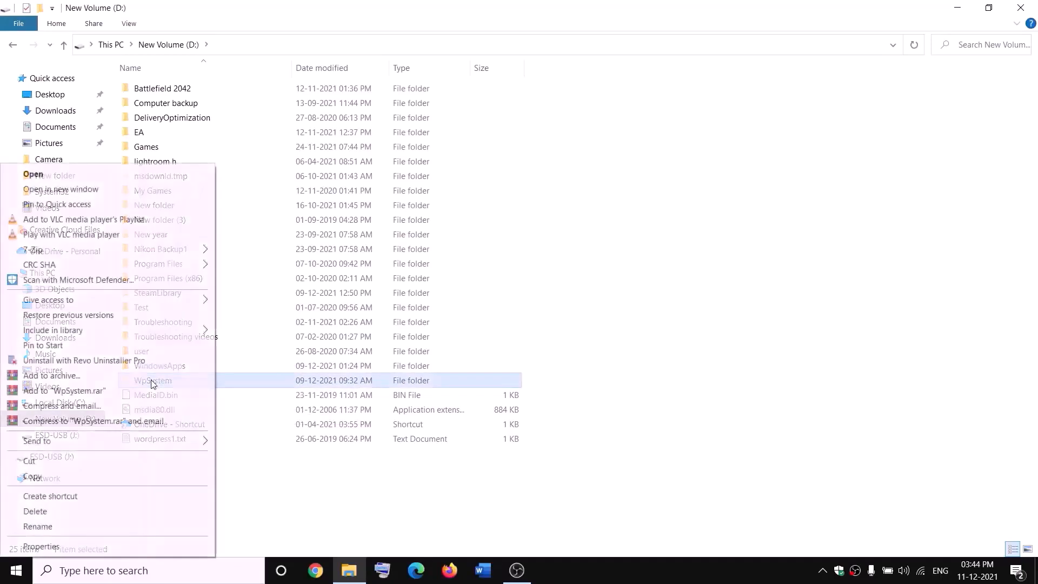
left_click(54, 544)
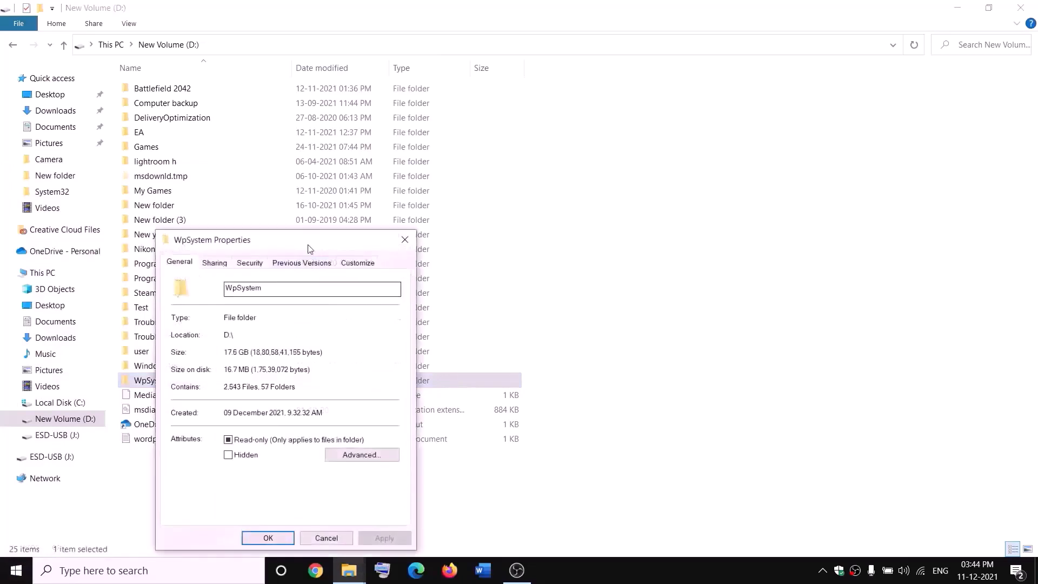
left_click_drag(307, 244, 445, 151)
left_click(386, 174)
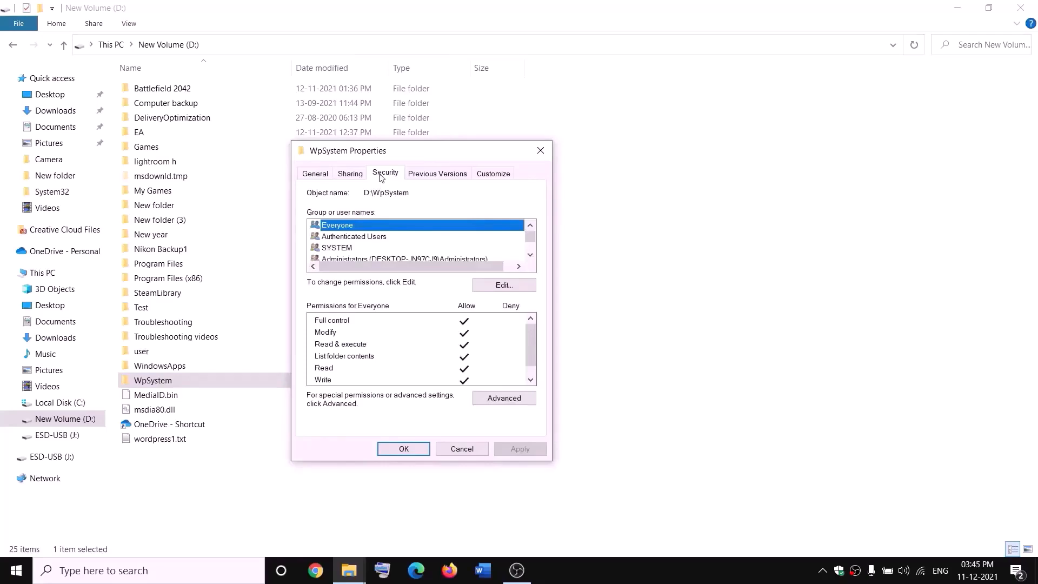
left_click(498, 403)
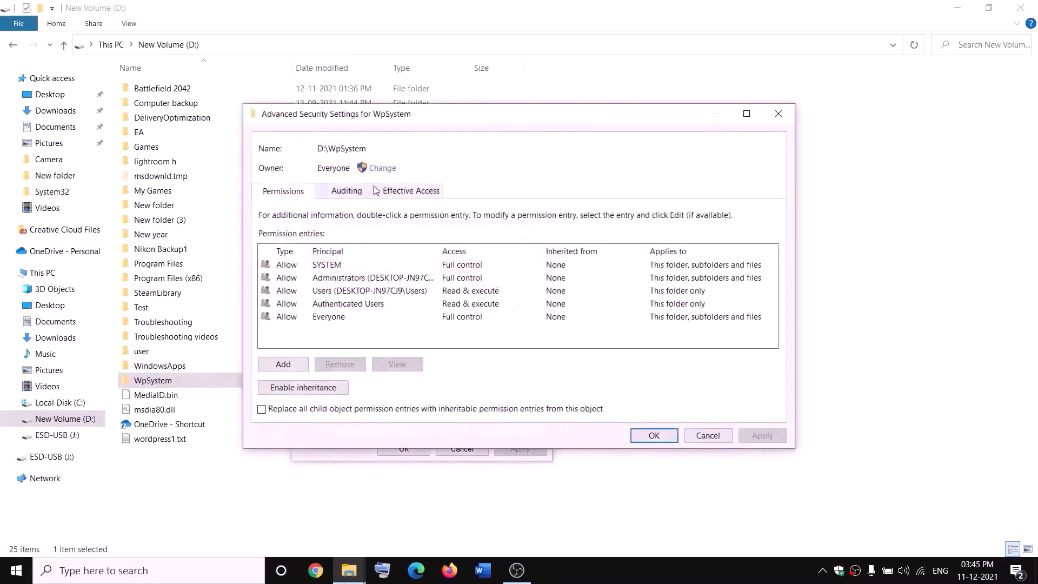
- Choose Everyone as the owner of the WpSystem folder, checking the name before accepting it
left_click(382, 168)
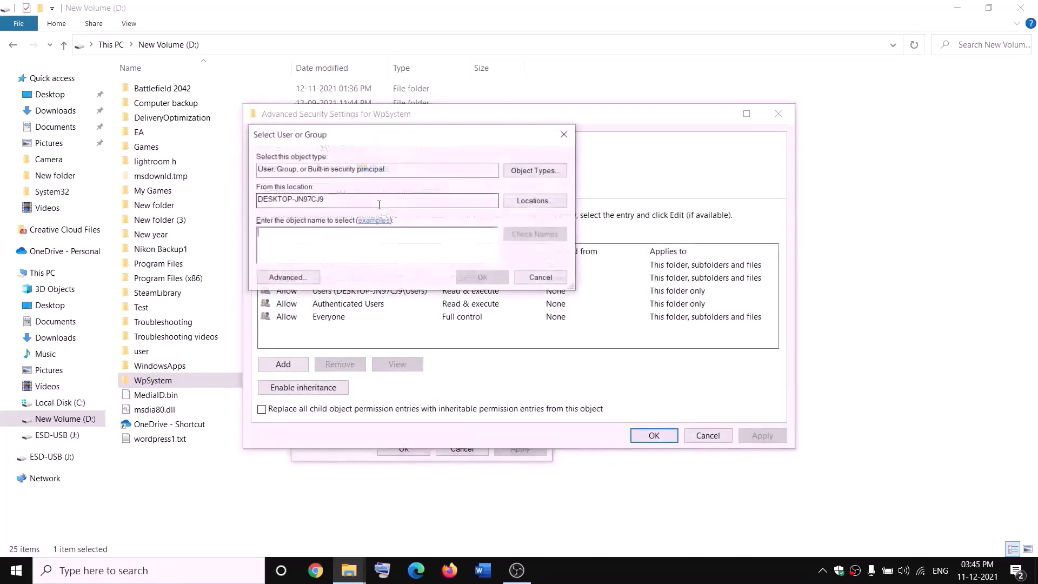
type("w")
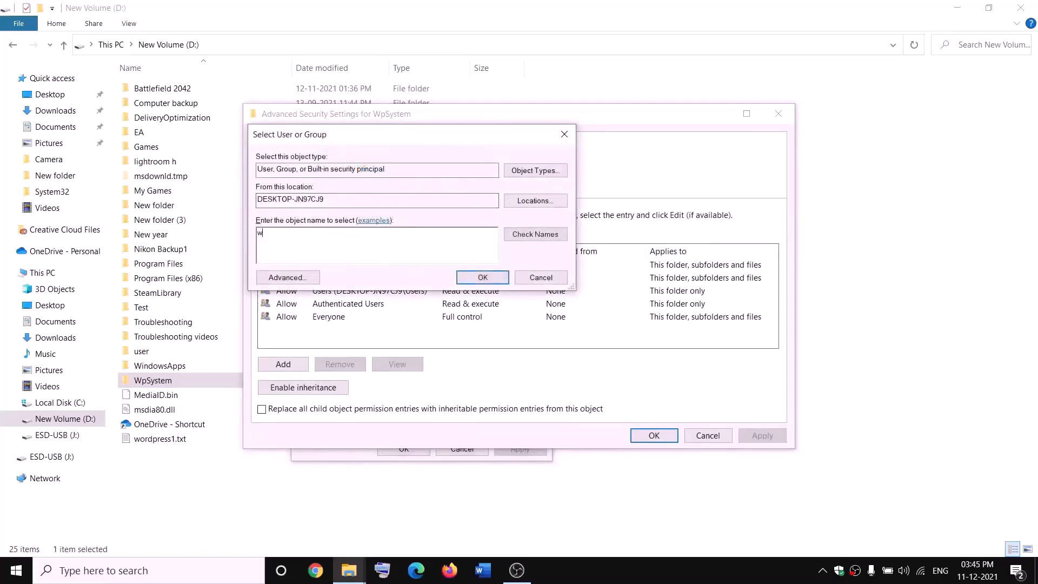
key("BackSpace")
type("e")
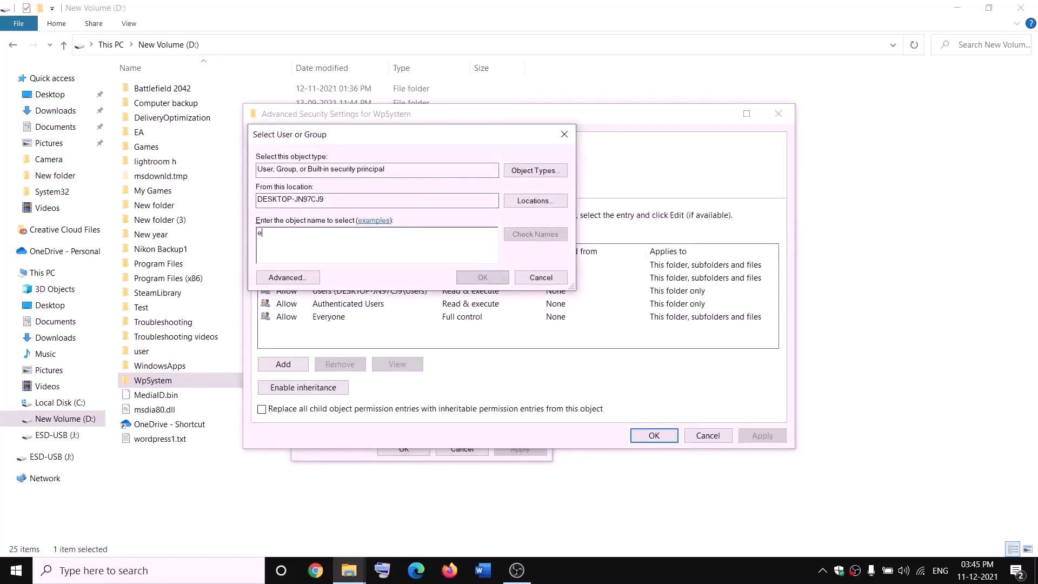
type("ver")
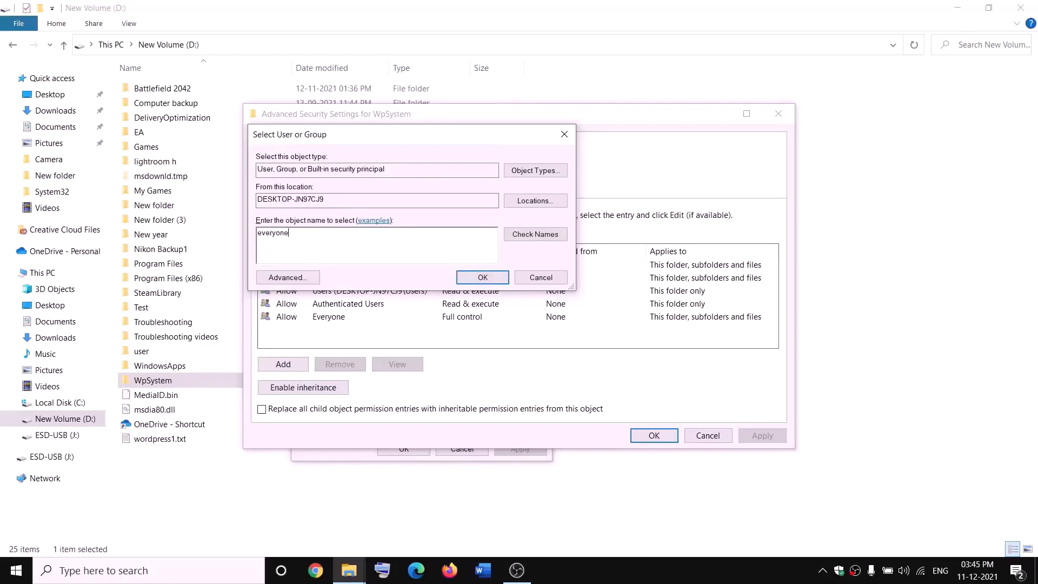
type("yone")
left_click_drag(308, 229, 256, 232)
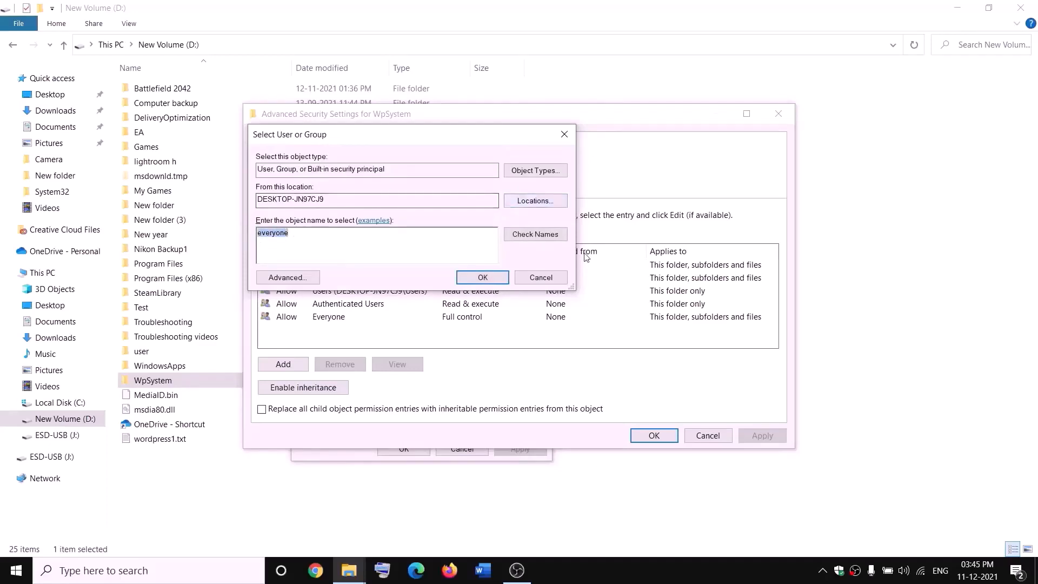
left_click(540, 240)
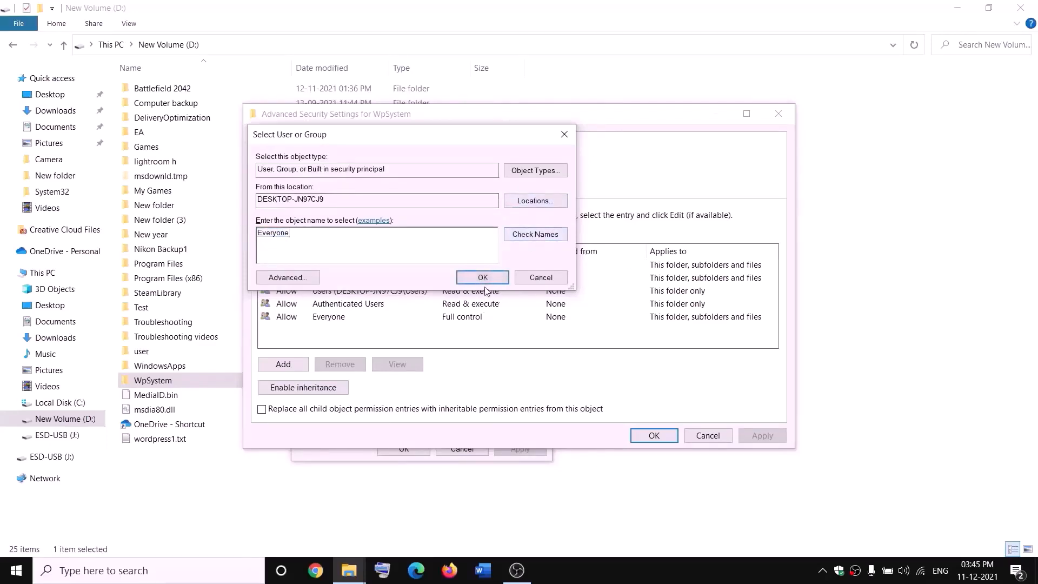
left_click(484, 277)
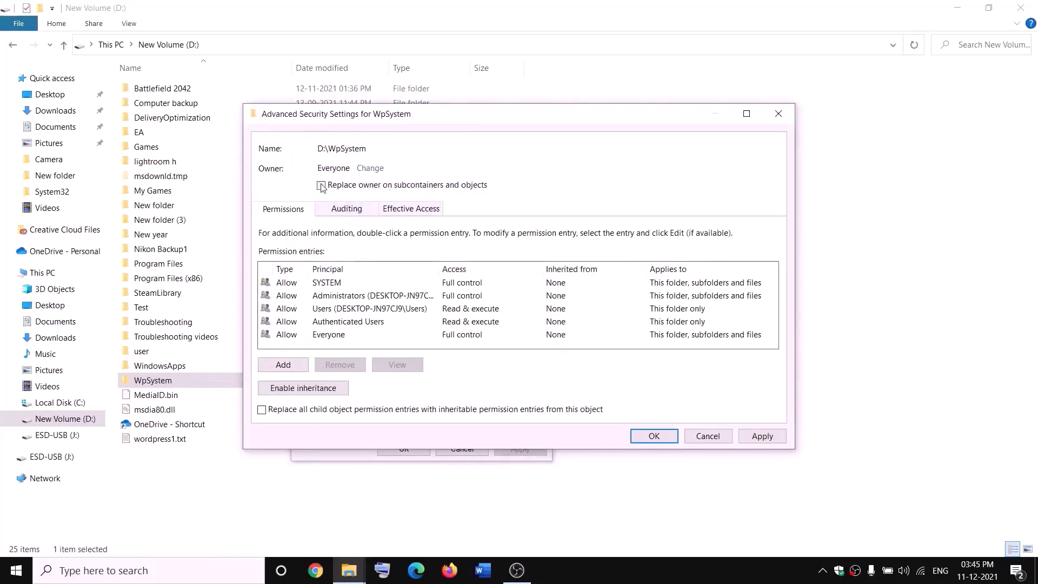
- Apply the WpSystem ownership change, acknowledge the security notice and close the folder's properties
left_click(763, 436)
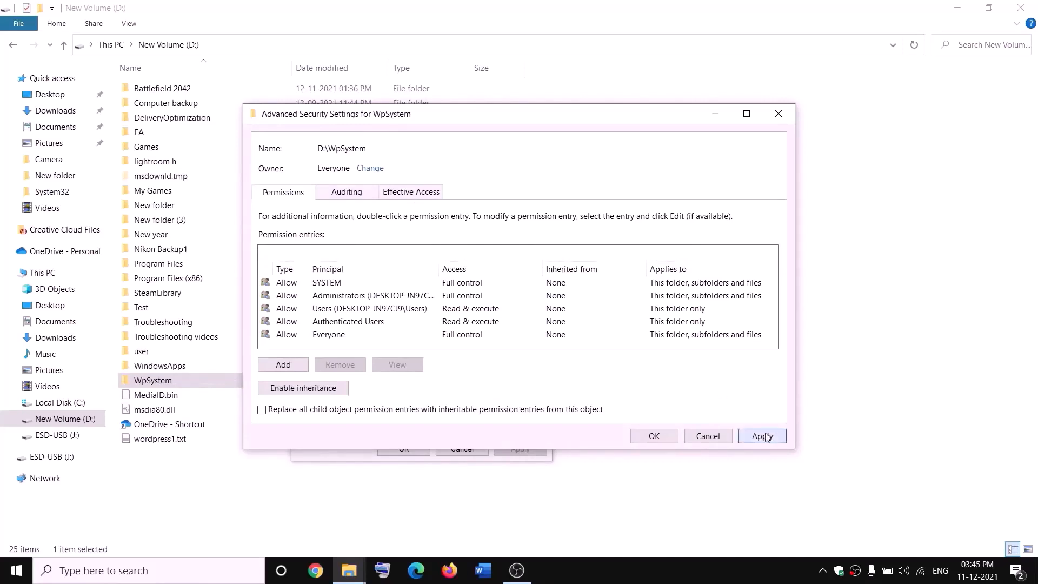
left_click(653, 438)
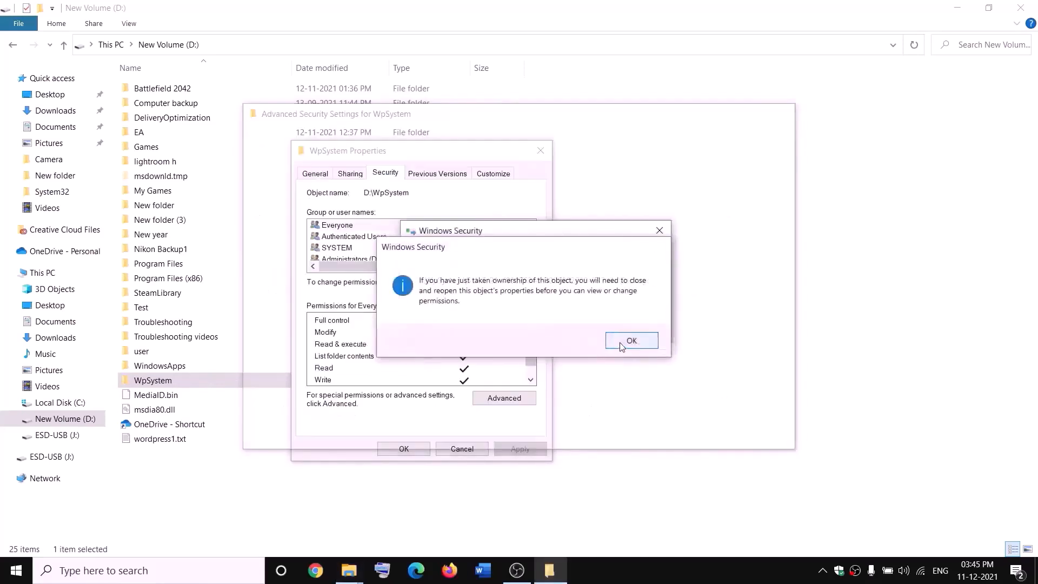
left_click(621, 344)
left_click(404, 449)
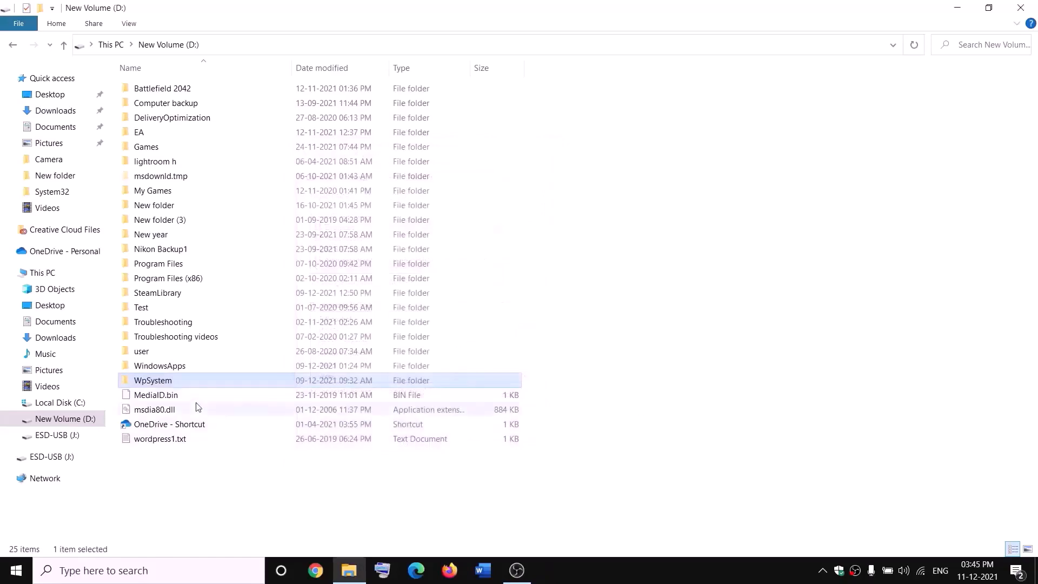
- Reopen the WpSystem folder's properties and bring up its advanced security settings again
right_click(156, 384)
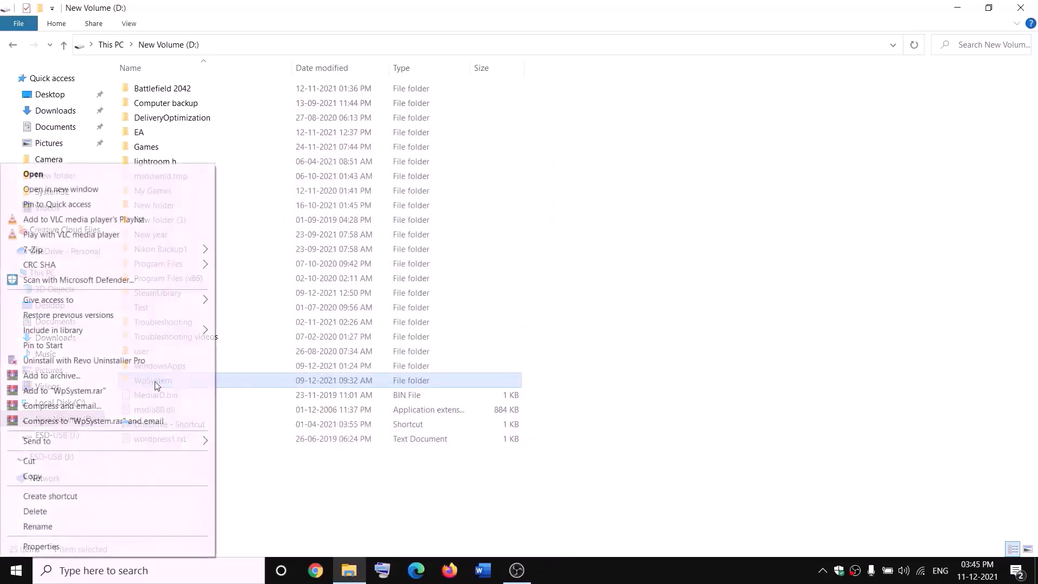
left_click(41, 546)
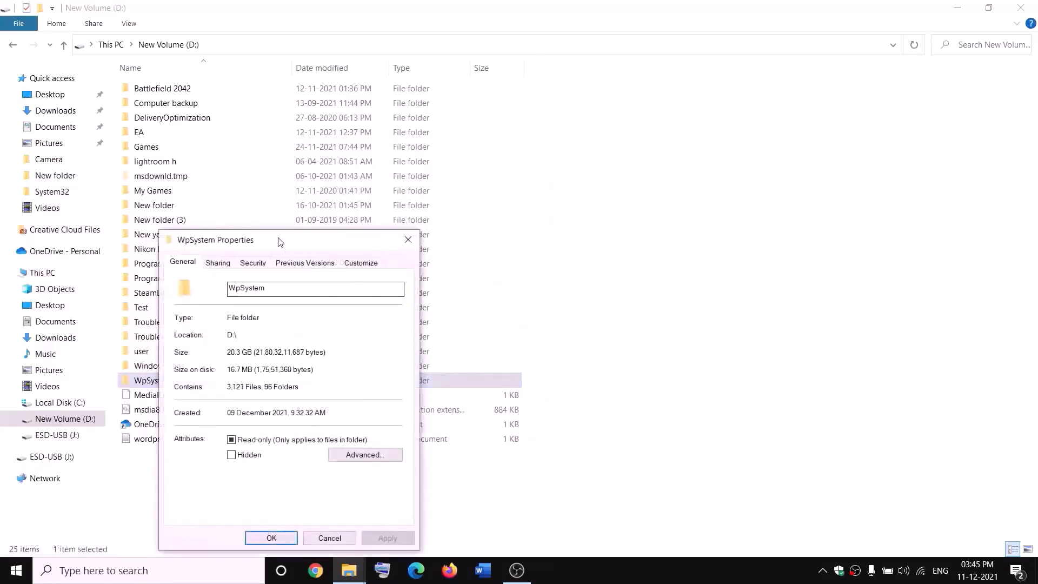
left_click_drag(277, 238, 342, 172)
left_click(381, 198)
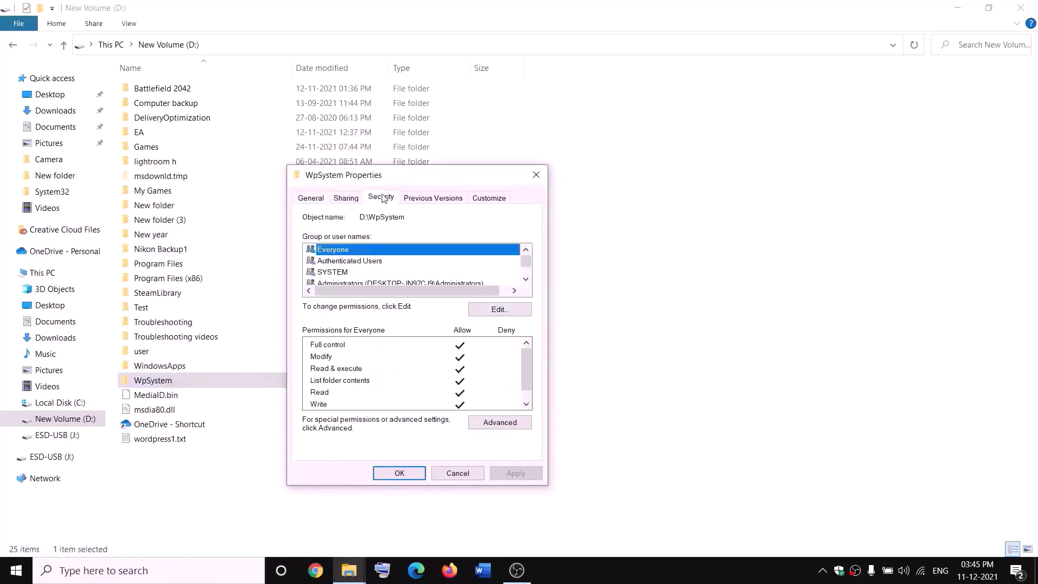
left_click(500, 422)
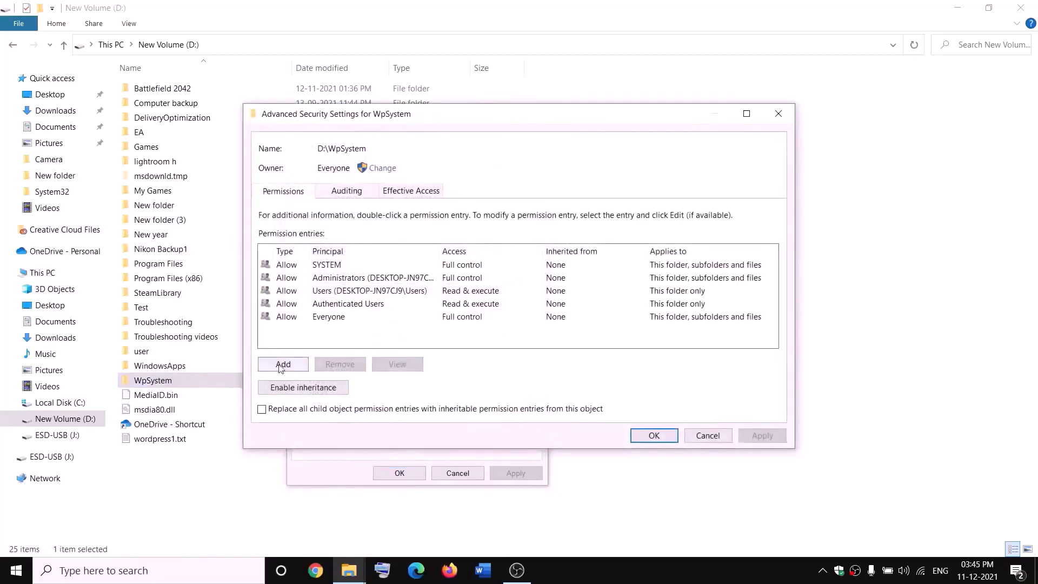
- Start a new permission entry for WpSystem and select Everyone as its principal
left_click(280, 364)
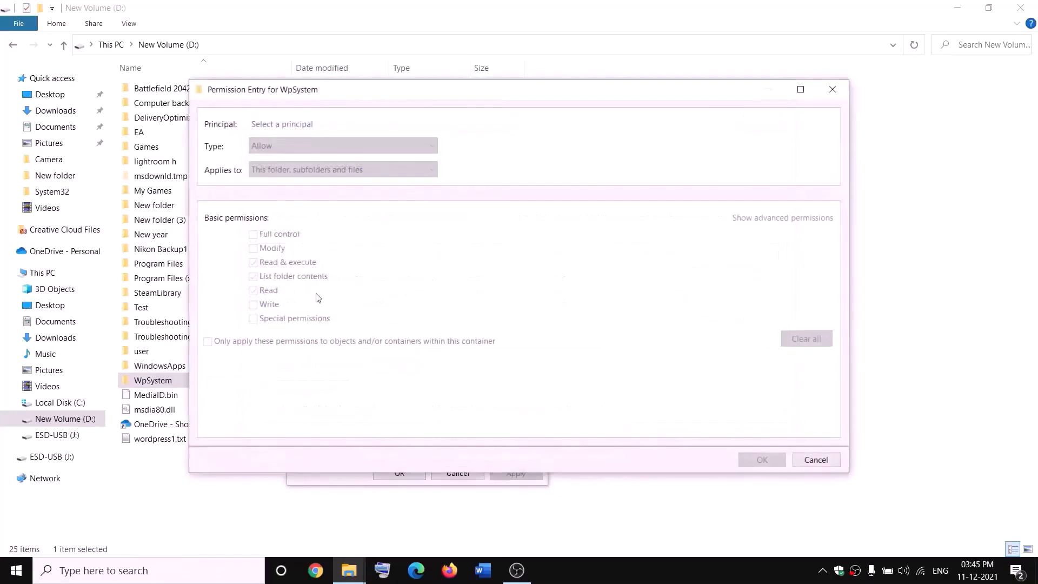
left_click(281, 125)
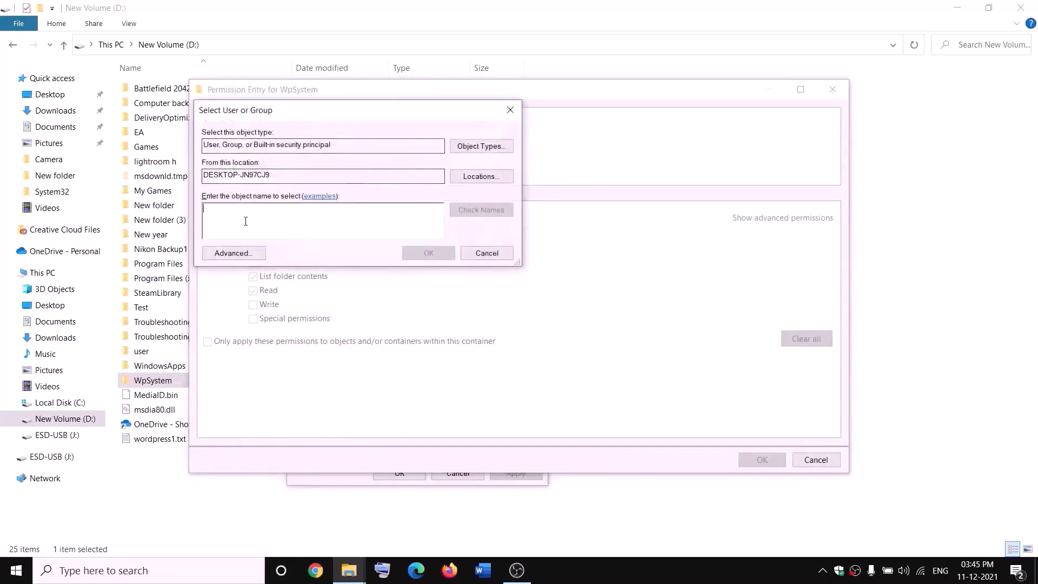
type("everyo")
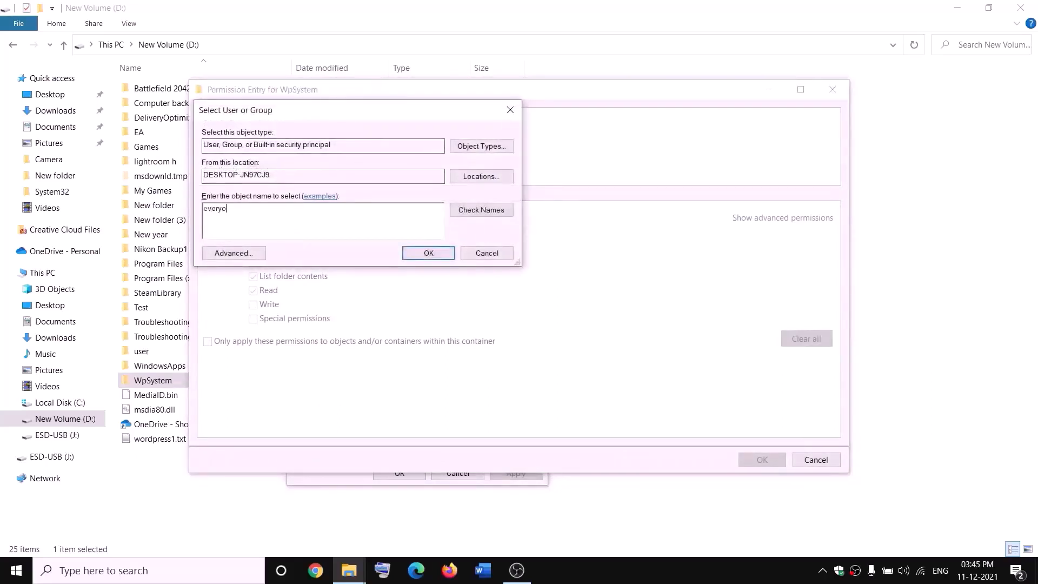
type("ne")
left_click(457, 214)
left_click(431, 252)
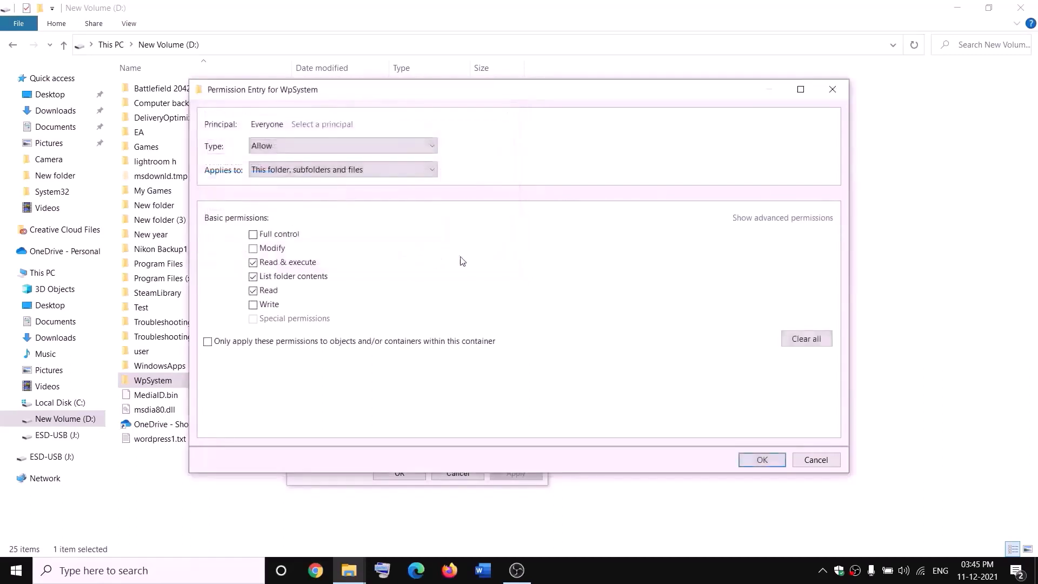
- Grant Everyone full control of the WpSystem folder, apply the permission change and close the folder's properties
left_click(253, 236)
left_click(762, 459)
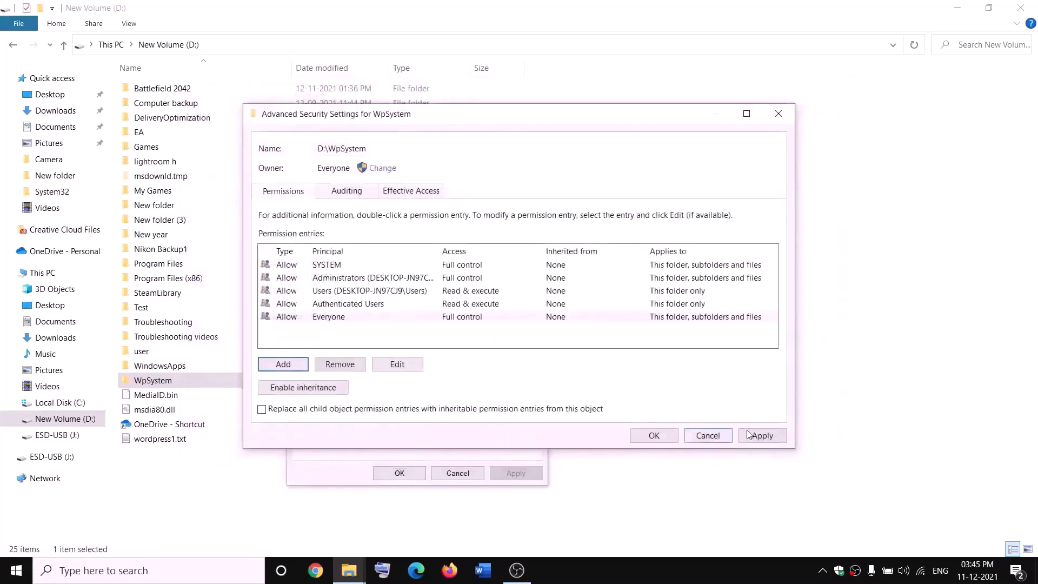
left_click(749, 437)
left_click(654, 435)
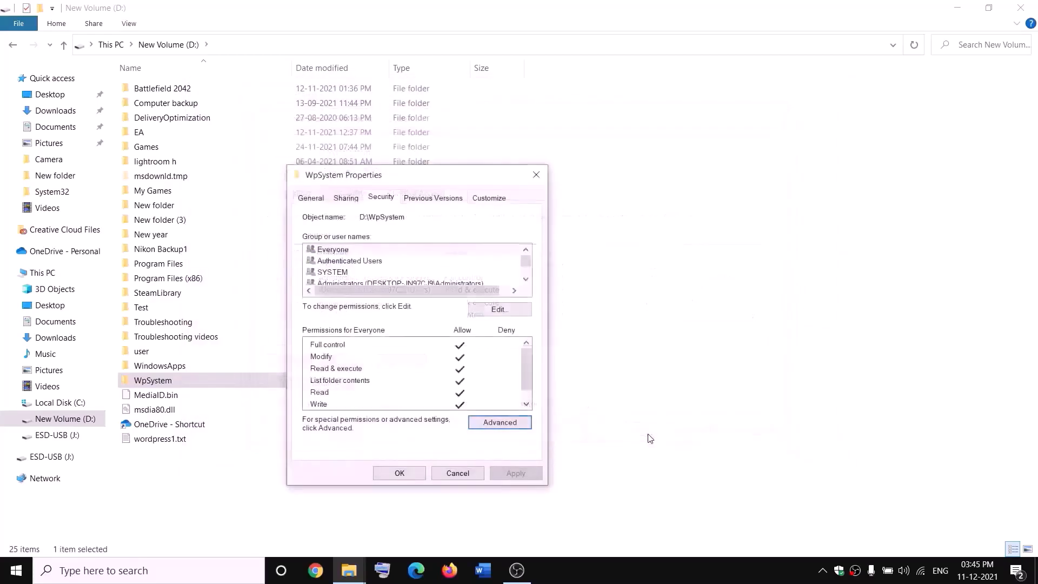
left_click(413, 474)
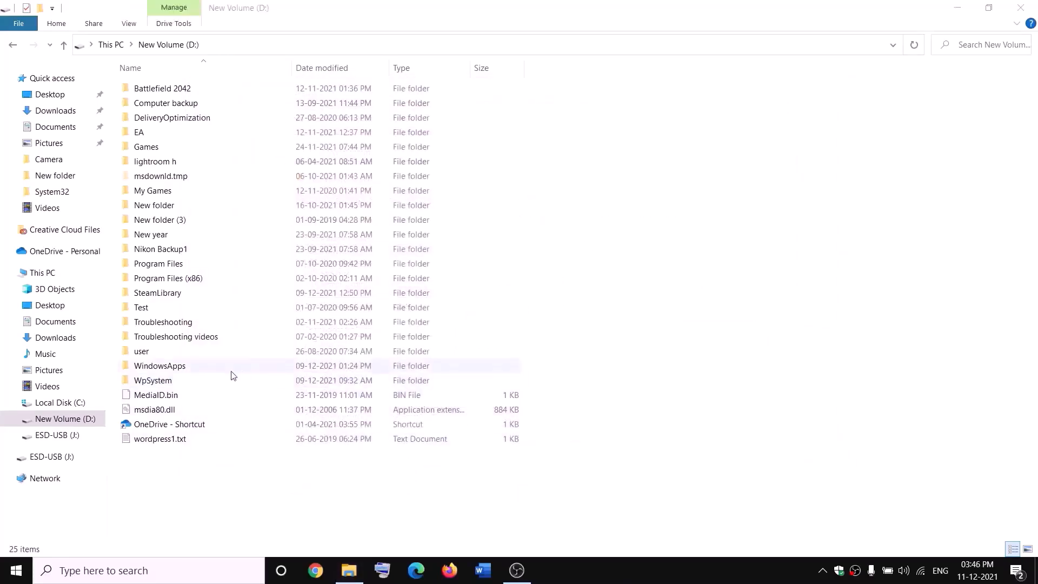
- Rename the WpSystem folder on drive D: as WpSystem.old
right_click(151, 385)
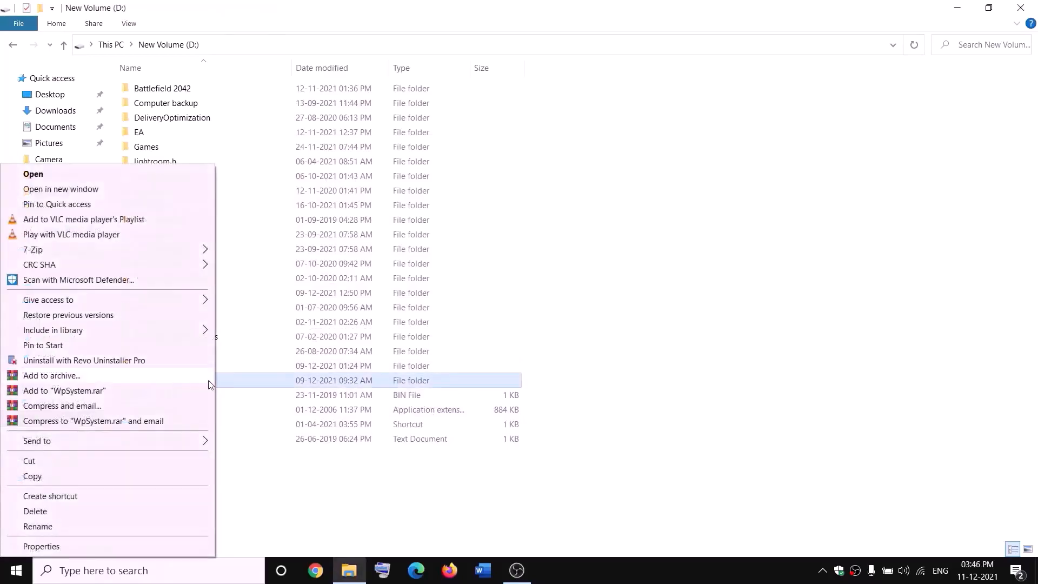
left_click(41, 530)
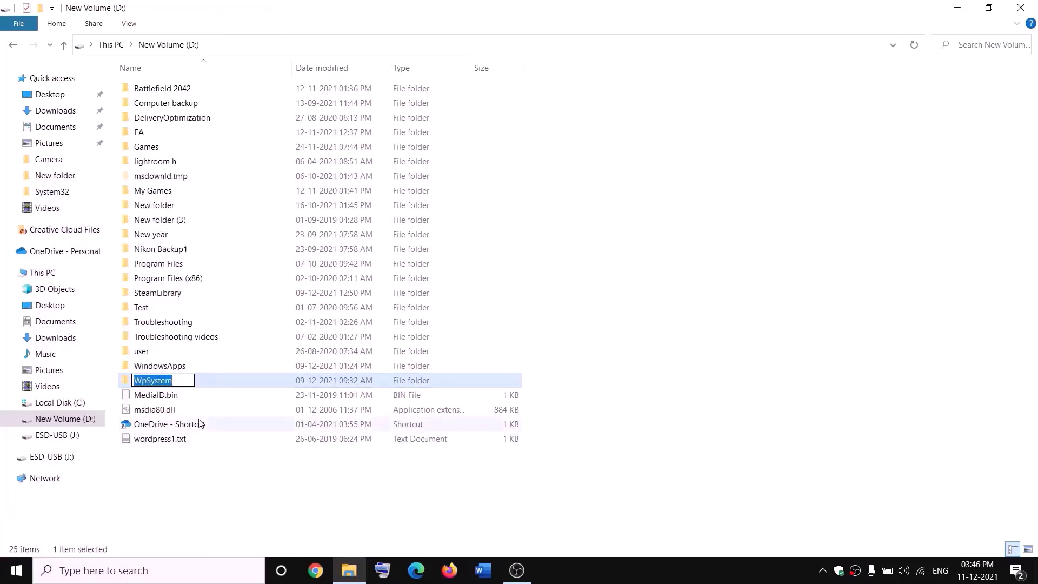
key("End")
type(".ol")
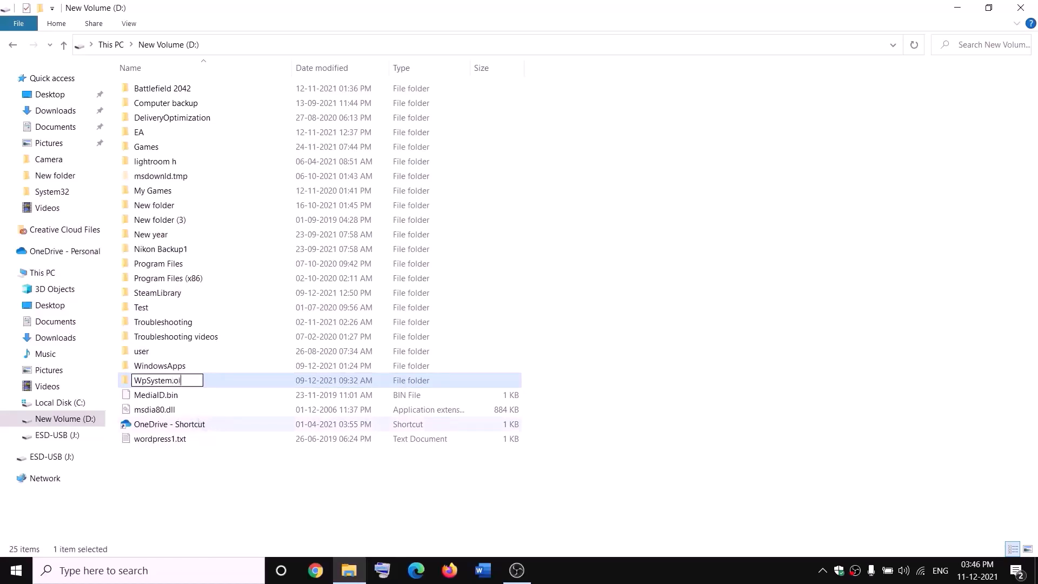
type("d")
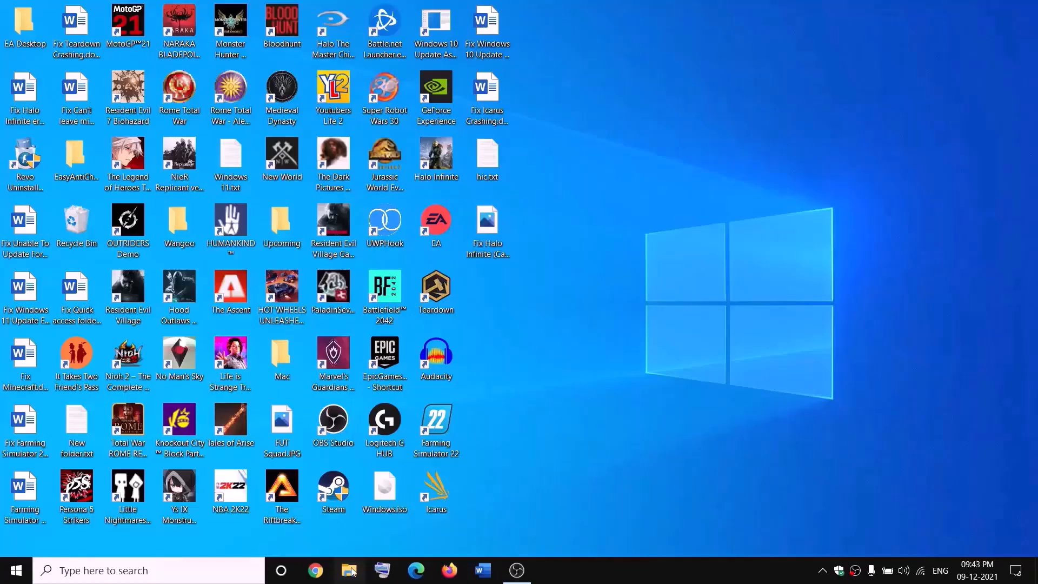
- Open the New Volume (D:) drive in File Explorer
left_click(349, 570)
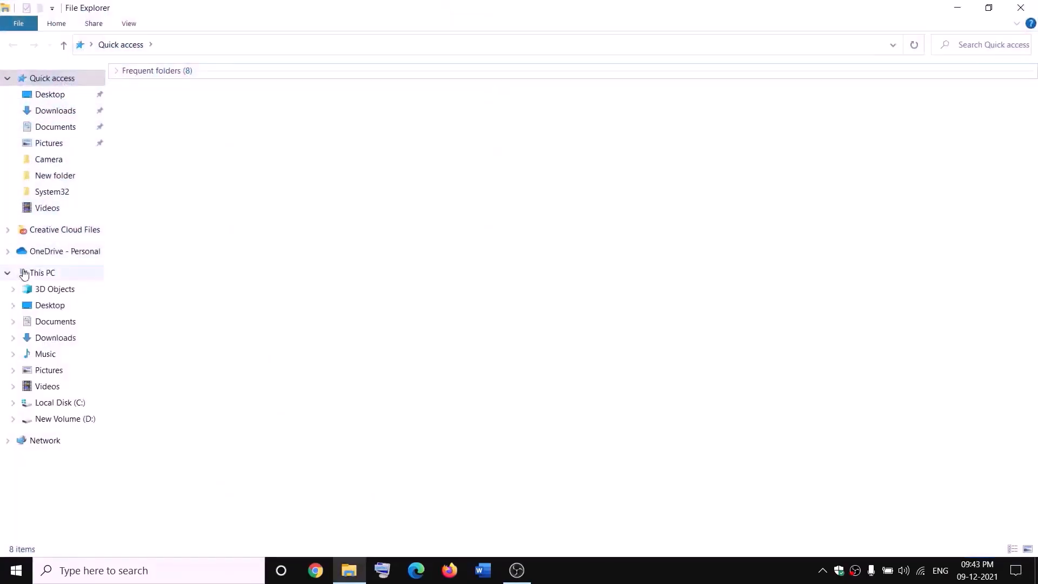
left_click(24, 273)
double_click(371, 195)
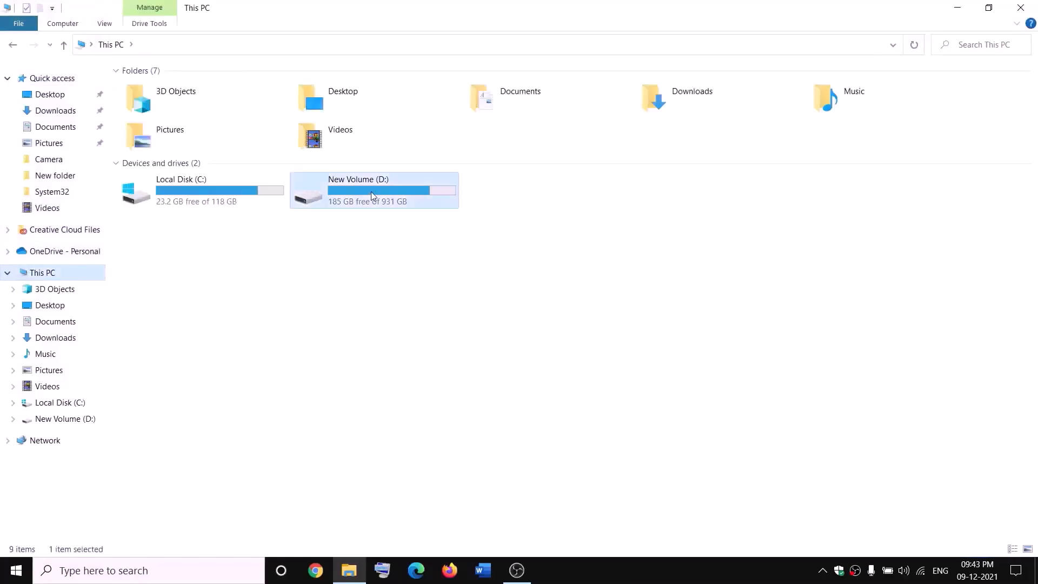
- Open the WindowsApps folder's properties and bring up its advanced security settings
left_click(185, 366)
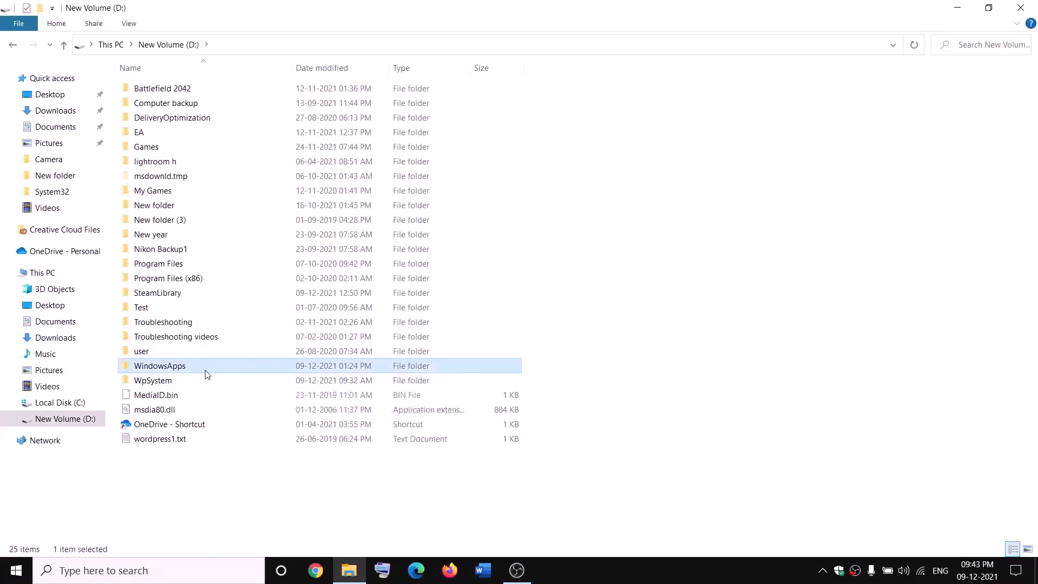
right_click(195, 368)
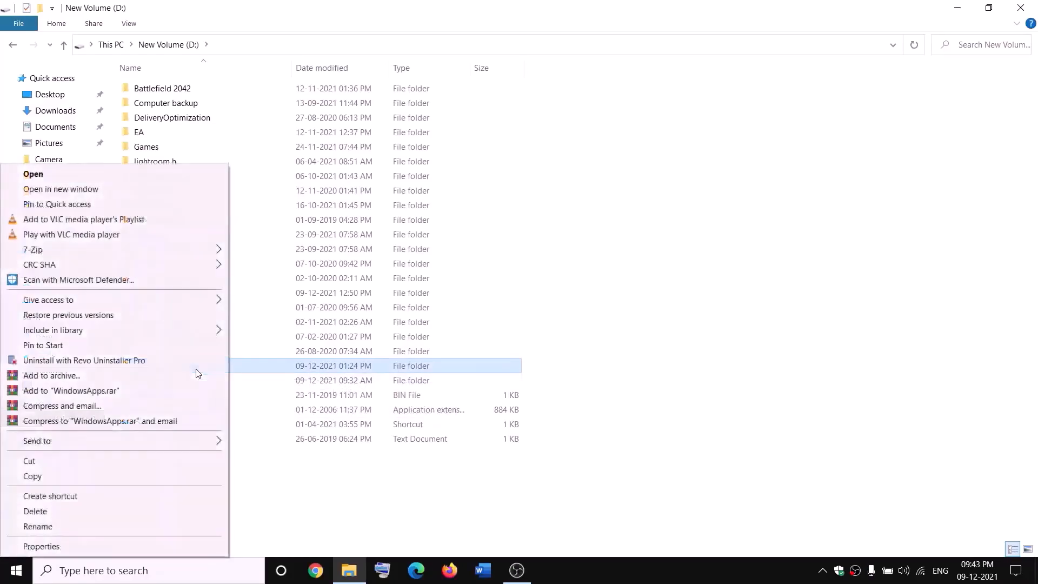
left_click(41, 546)
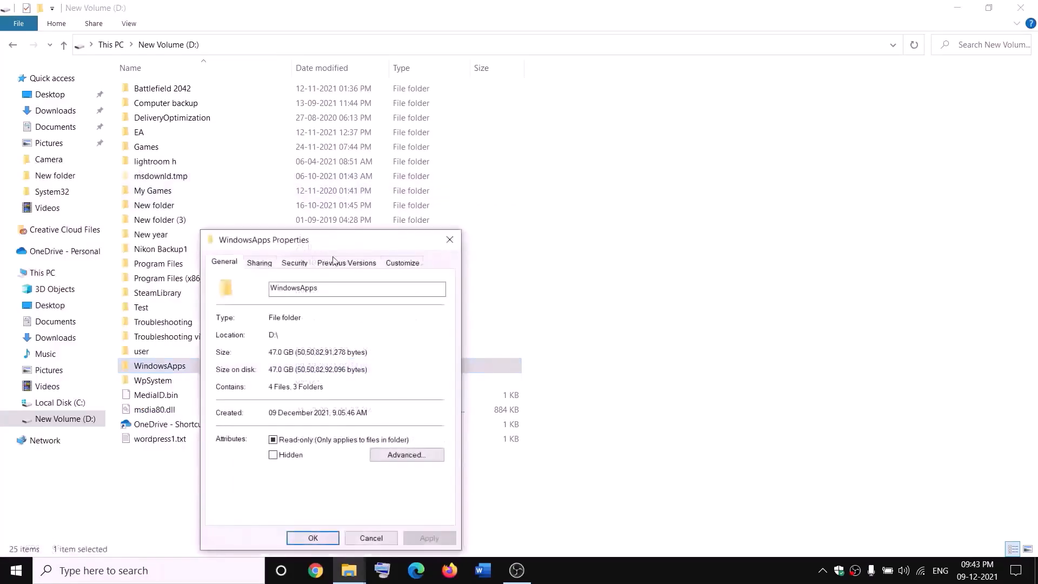
left_click(294, 263)
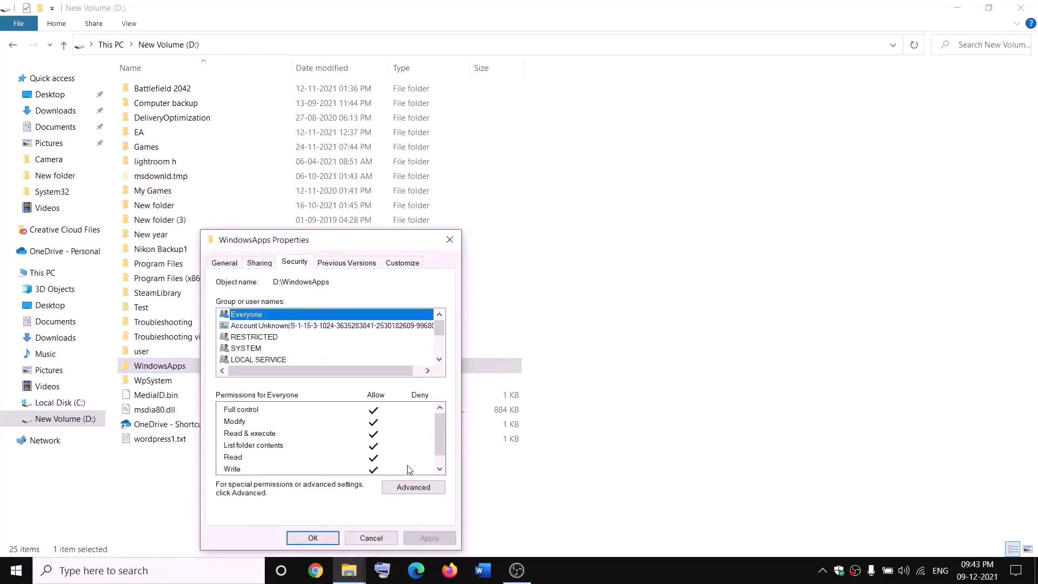
left_click(414, 487)
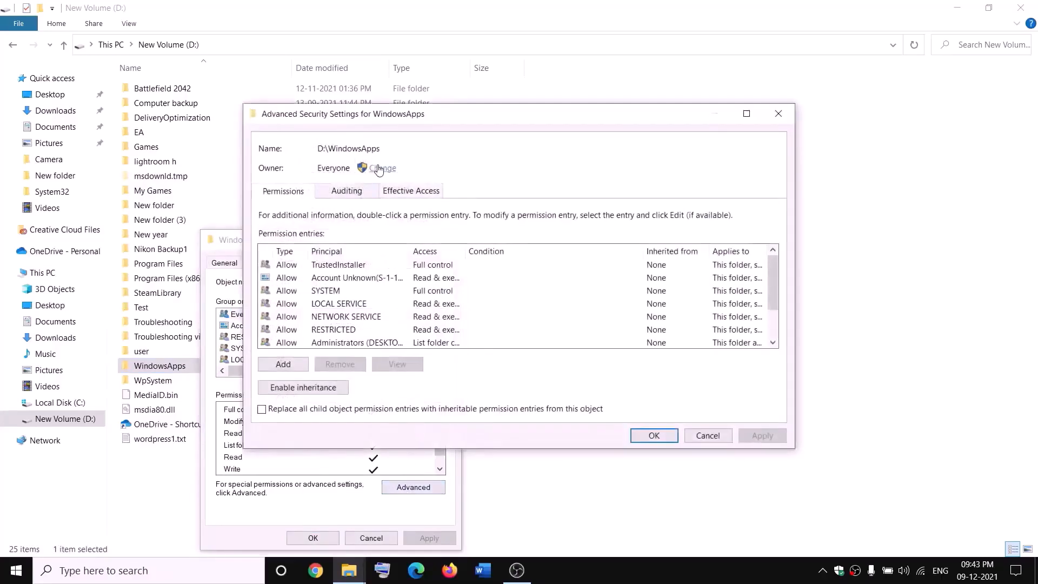
- Choose Everyone as the owner of the WindowsApps folder, checking the name before accepting it
left_click(384, 170)
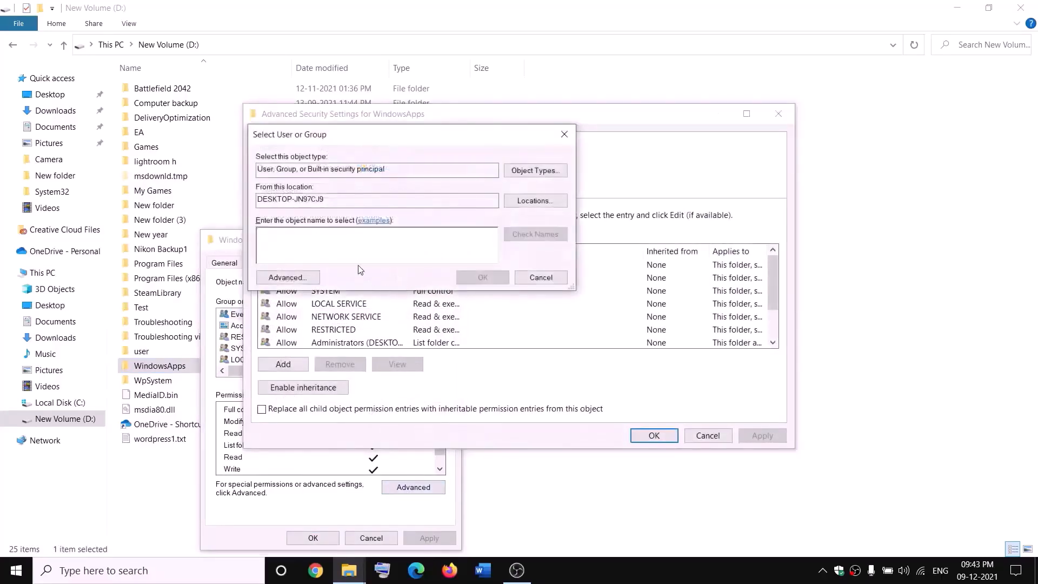
type("everyone")
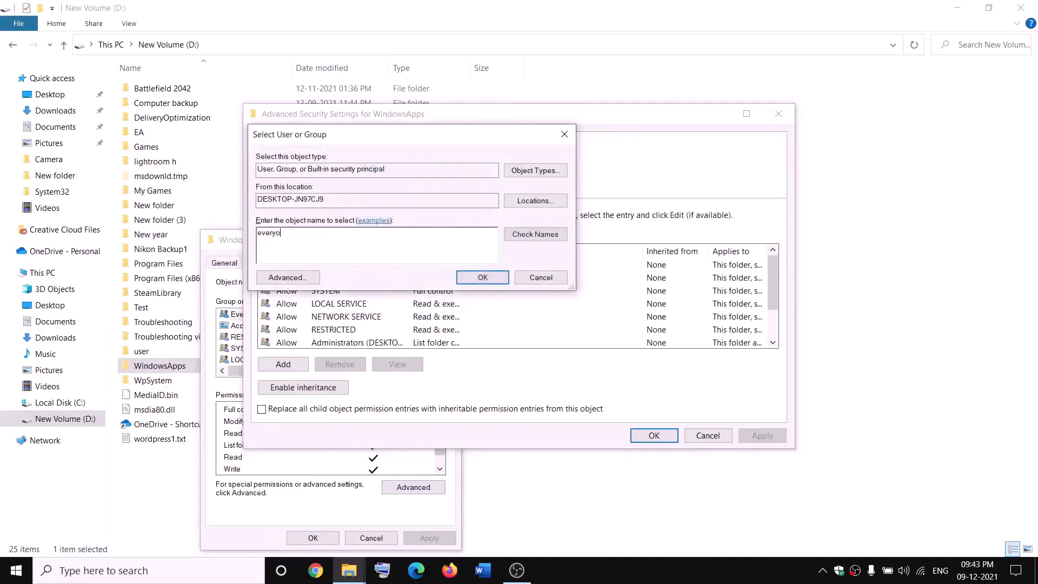
left_click(549, 238)
left_click(483, 277)
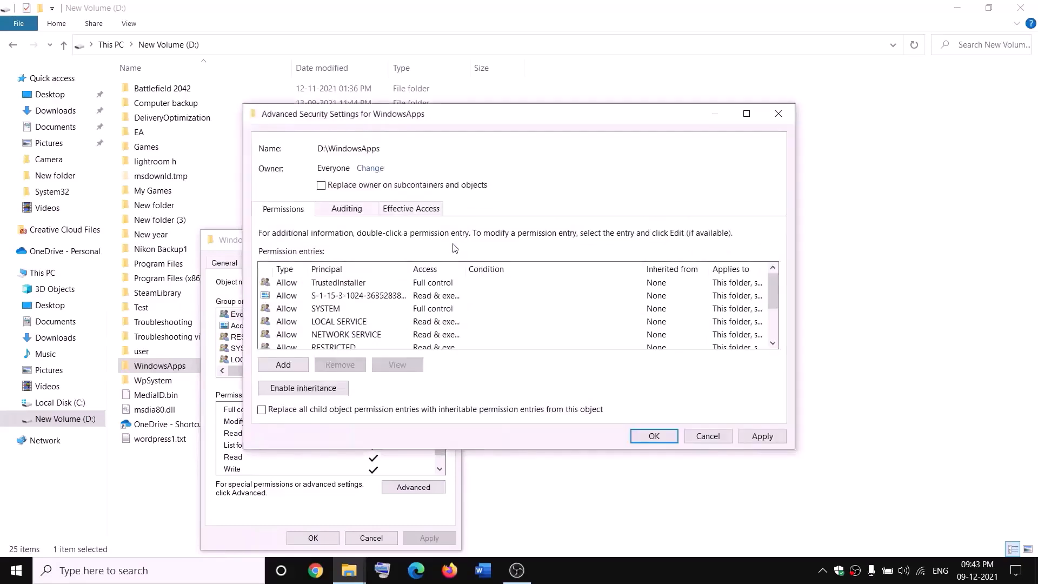
- Extend the WindowsApps ownership change to subcontainers and objects, apply it, acknowledge the security notice and close the folder's properties
left_click(322, 186)
left_click(773, 441)
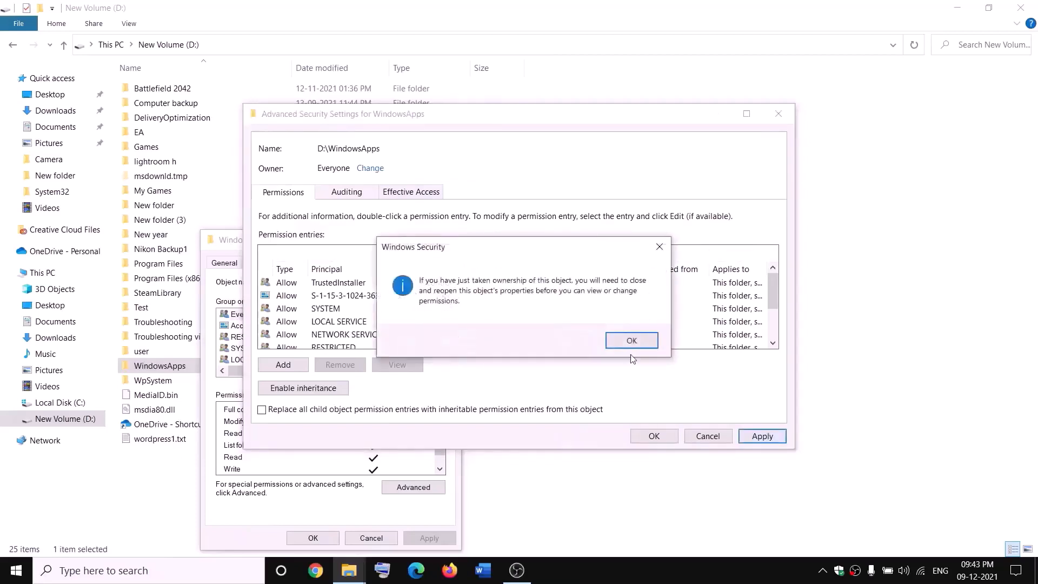
left_click(631, 342)
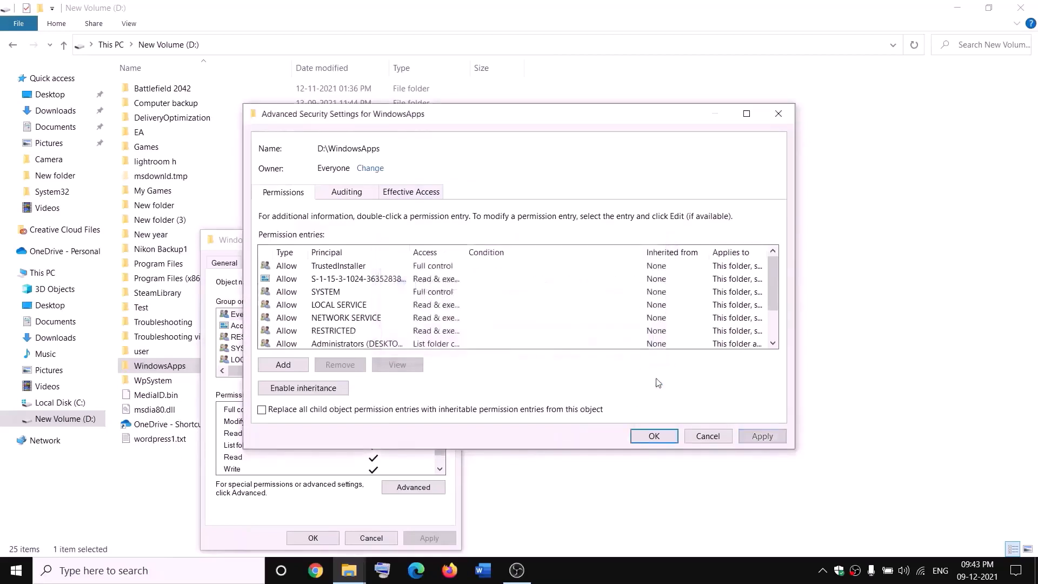
left_click(654, 436)
left_click(322, 540)
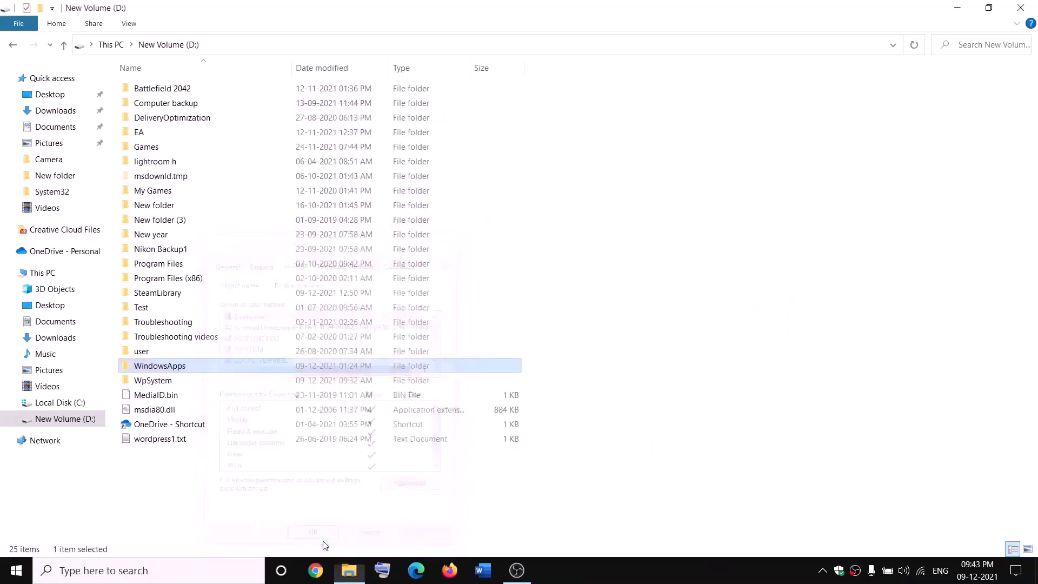
- Reopen the WindowsApps folder's properties and return to its advanced security settings
right_click(196, 371)
left_click(40, 547)
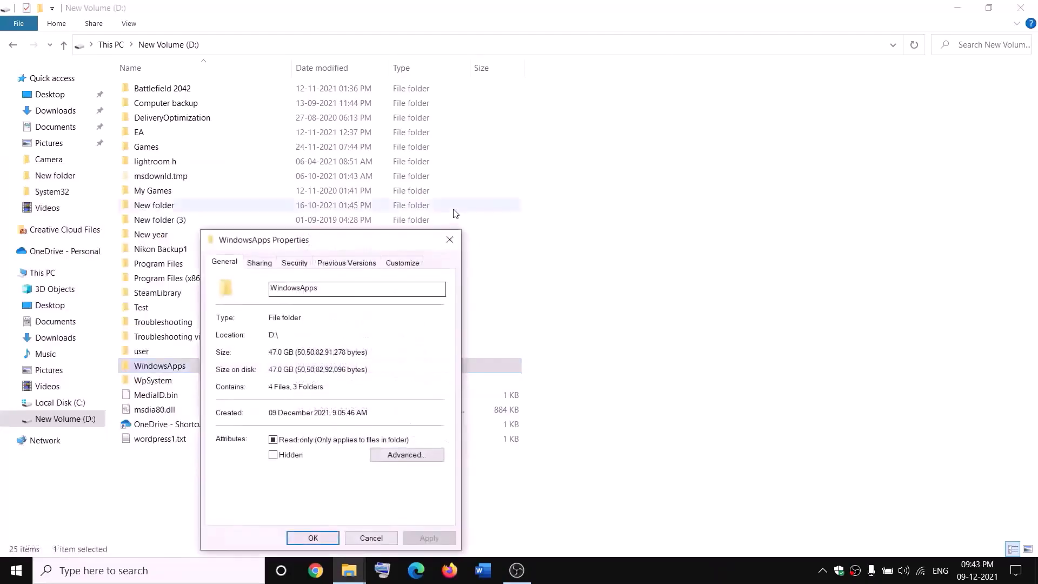
left_click(303, 264)
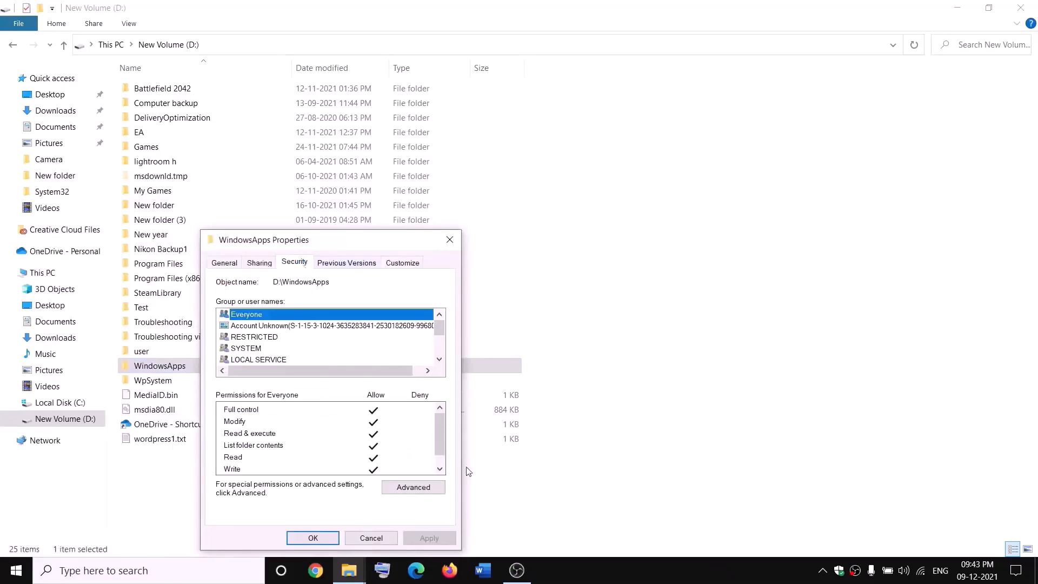
left_click(439, 487)
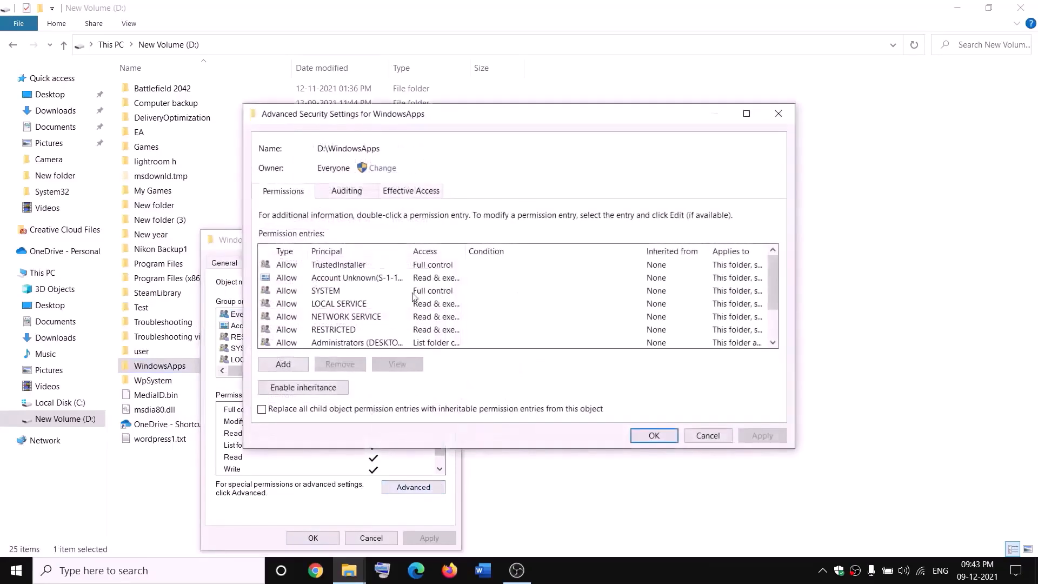
- Start a new permission entry for WindowsApps and select Everyone as its principal
left_click(288, 365)
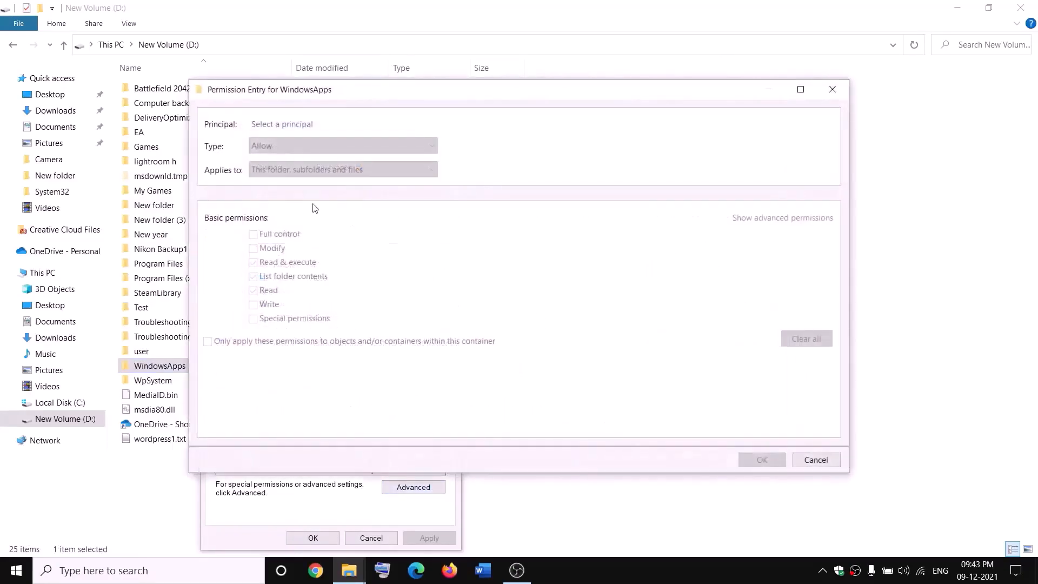
left_click(277, 125)
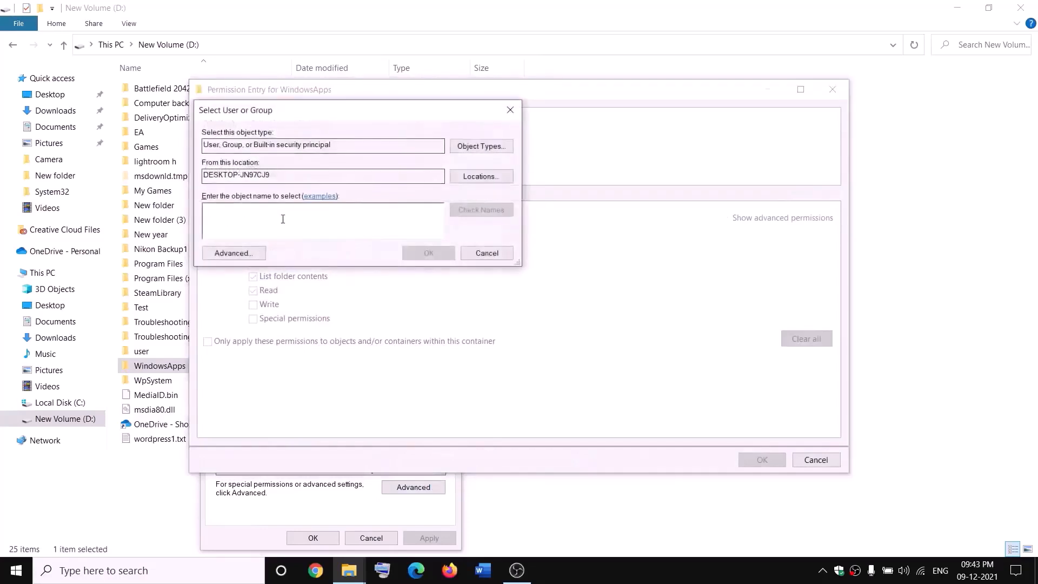
type("everyone")
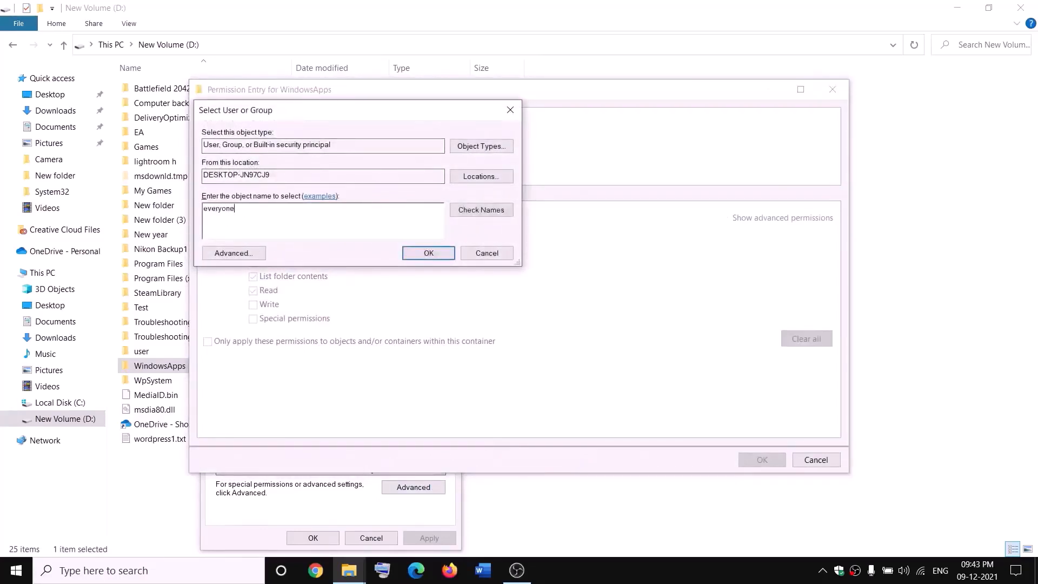
left_click(480, 209)
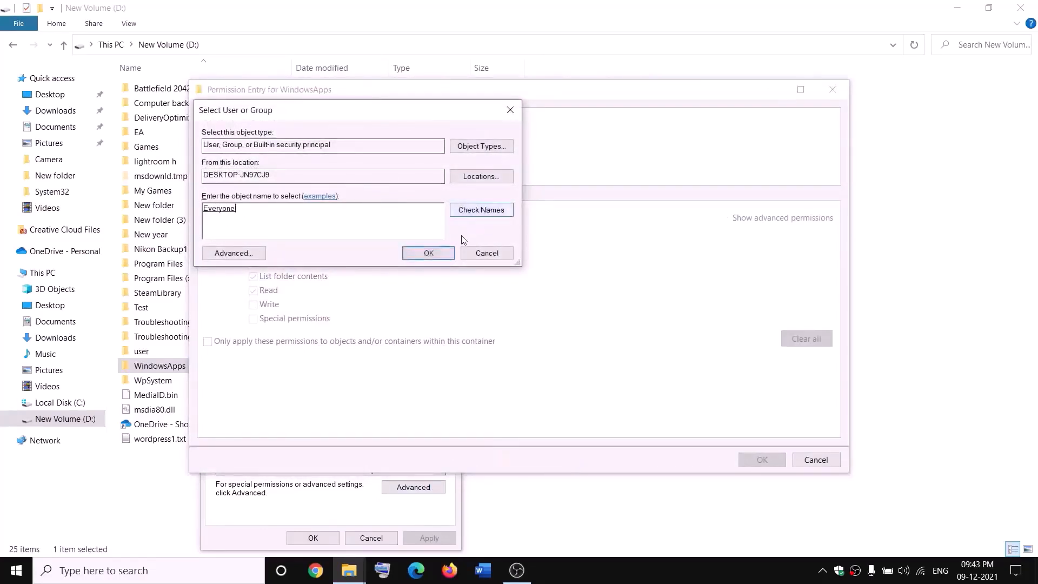
left_click(429, 253)
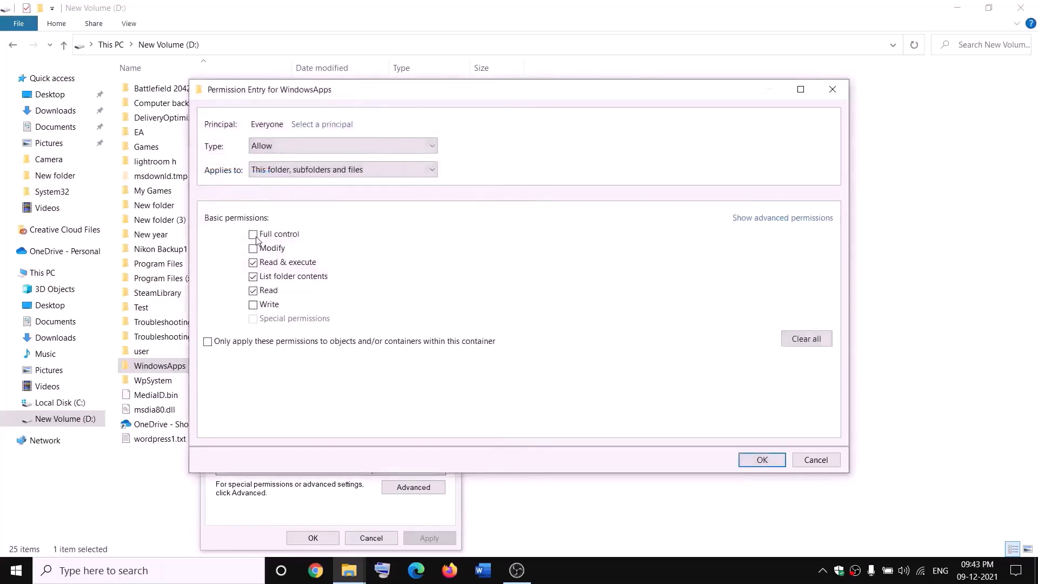
- Give Everyone full control of the WindowsApps folder, apply the permission entry and close the properties
left_click(776, 457)
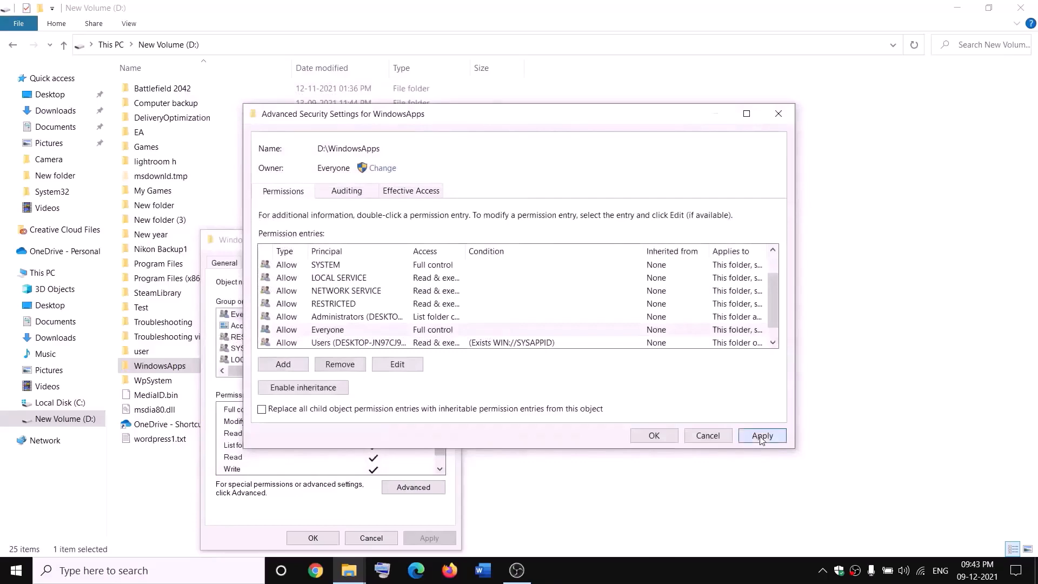
left_click(760, 436)
left_click(654, 436)
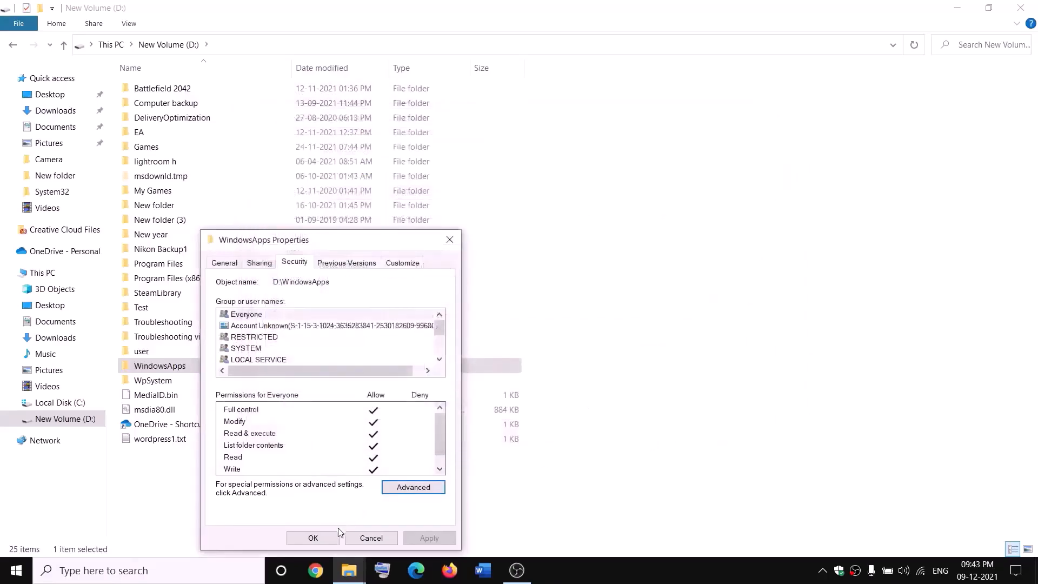
left_click(325, 536)
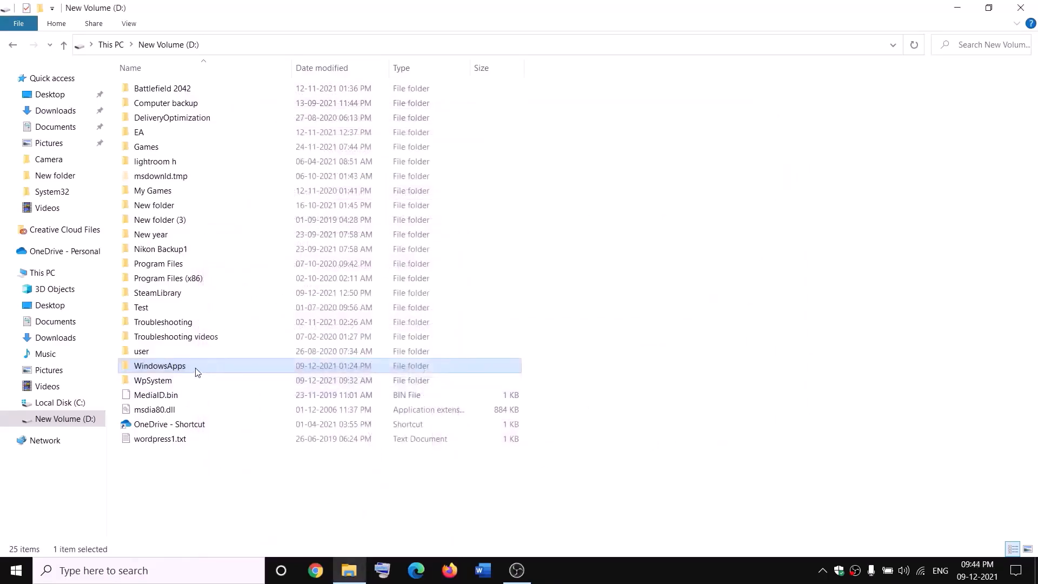
- Rename the WindowsApps folder on drive D: as WindowsApps.old
right_click(198, 372)
left_click(33, 527)
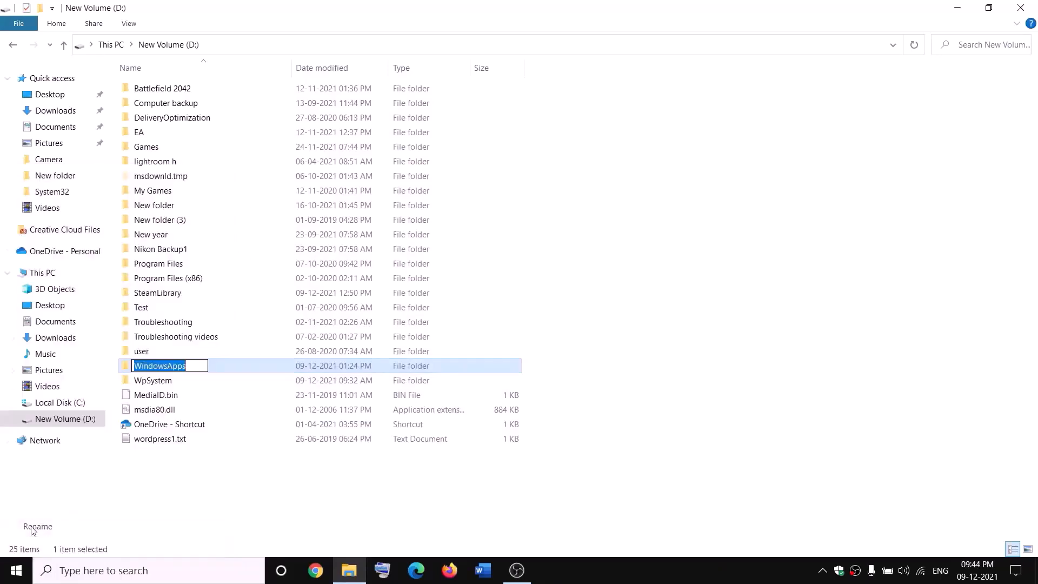
left_click(194, 363)
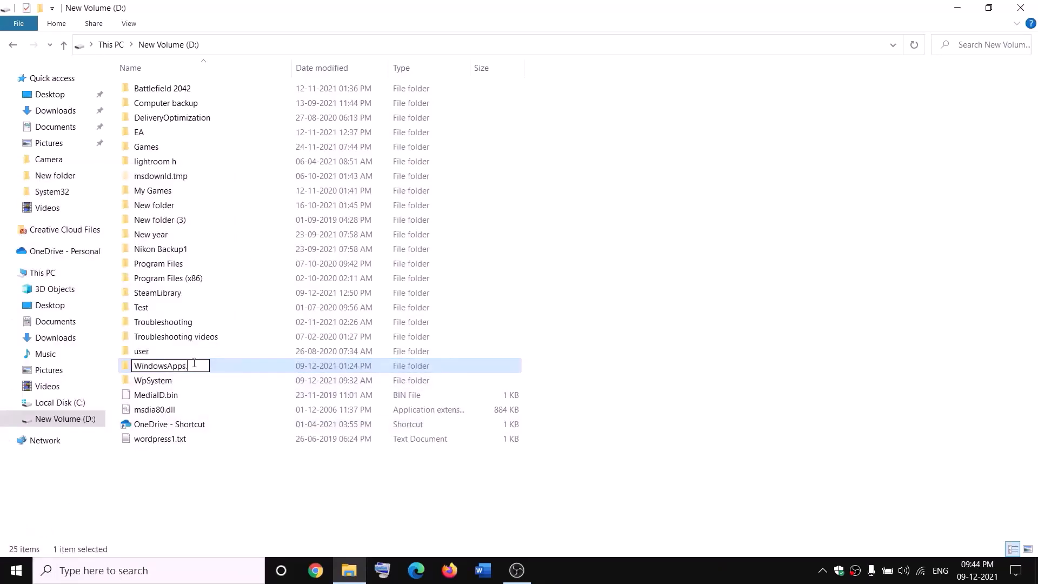
type(".old")
left_click(236, 471)
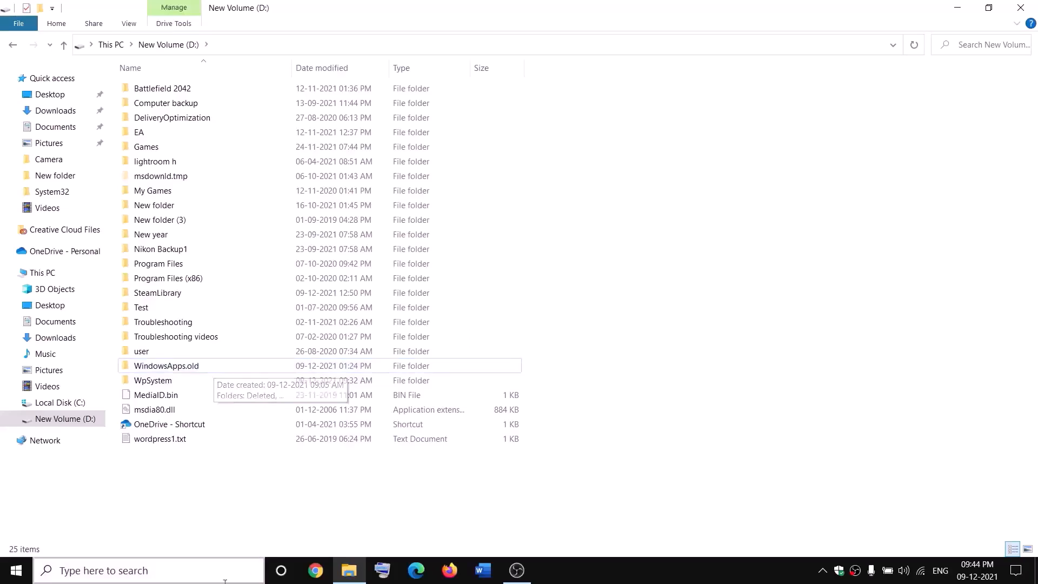
- End the Gaming Services background process in Task Manager, then close Task Manager
right_click(16, 570)
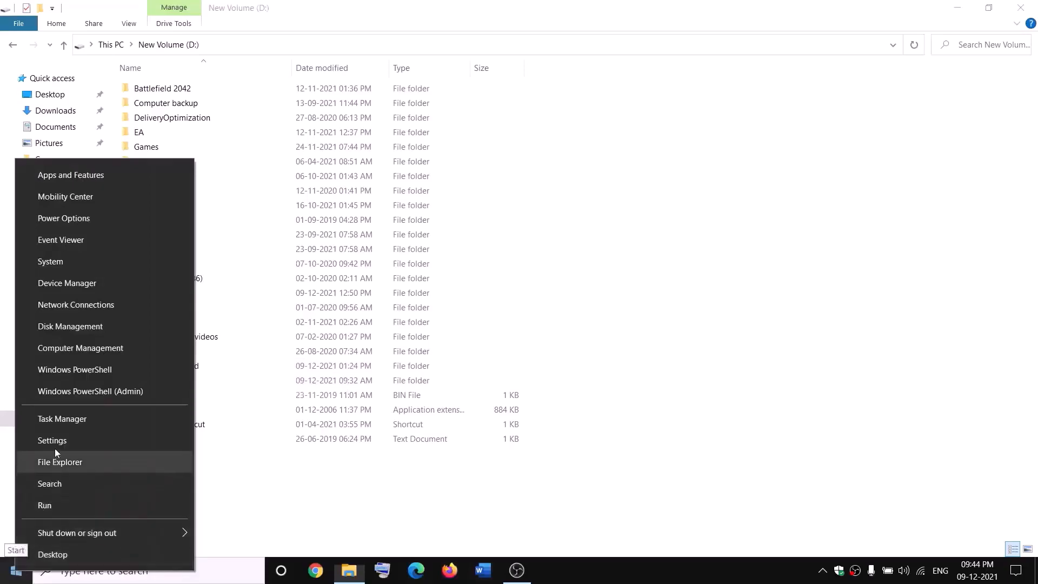
left_click(56, 423)
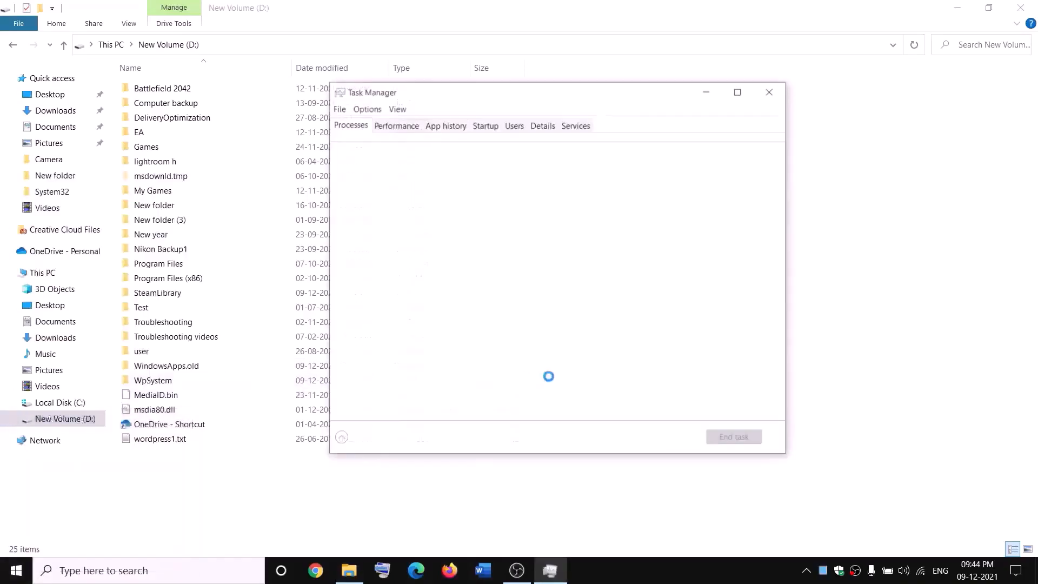
scroll(470, 304, "down", 2)
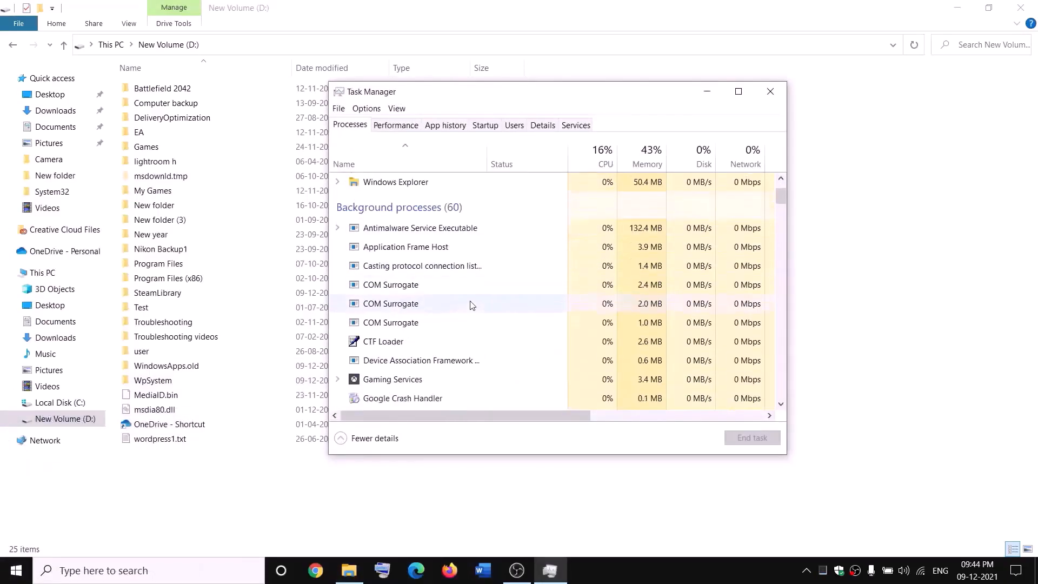
right_click(376, 368)
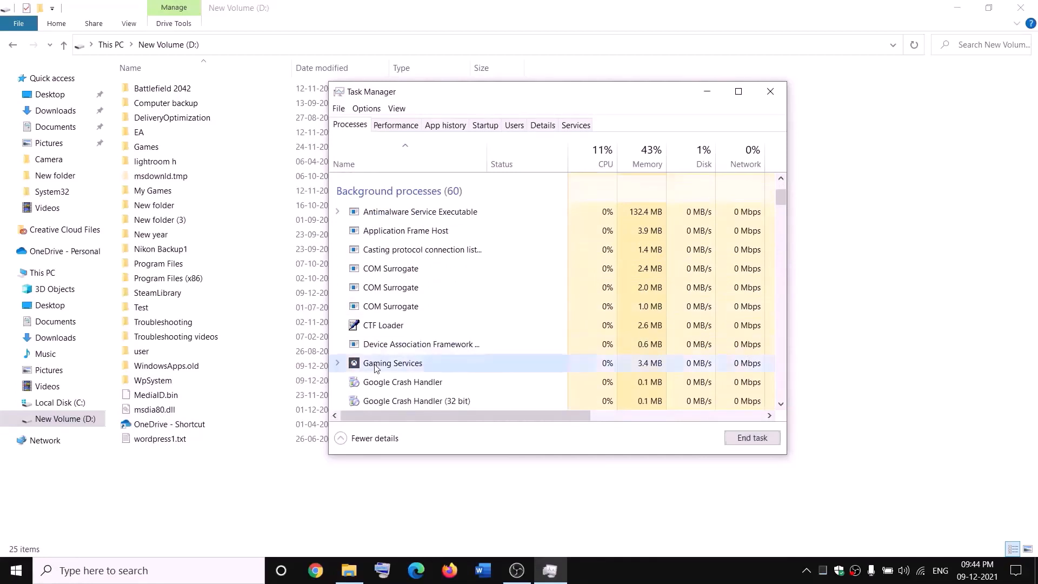
left_click(414, 400)
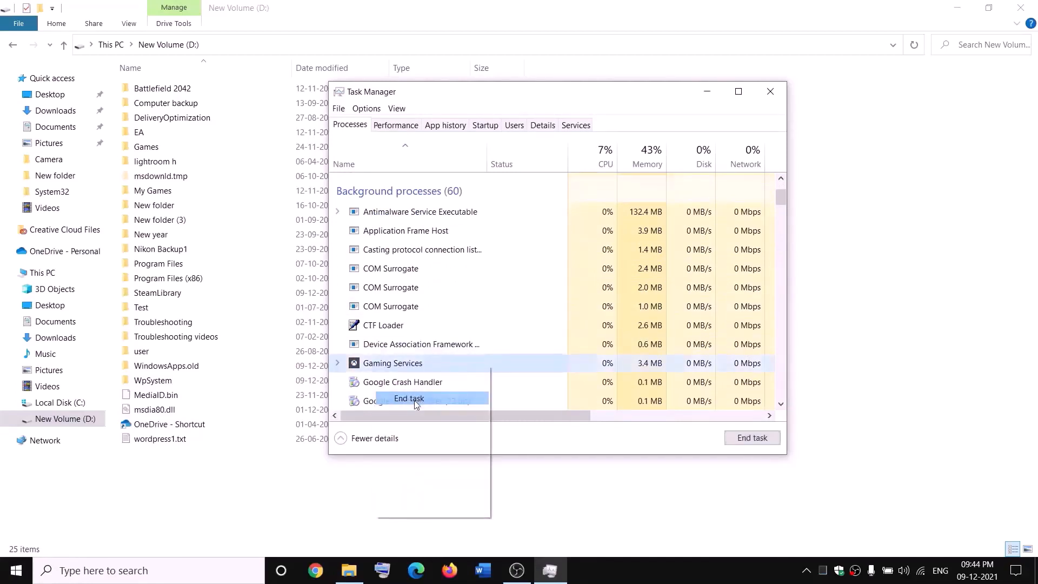
left_click(770, 92)
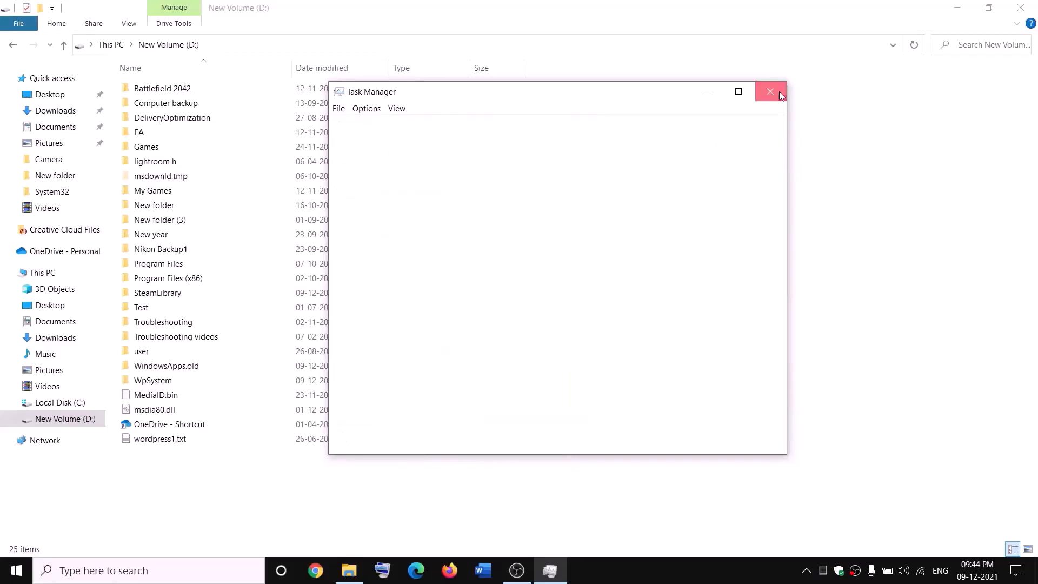
- Open the Windows Services console, find the Gaming Services entries and start the one that logs on as Local Service
left_click(228, 571)
type("servi")
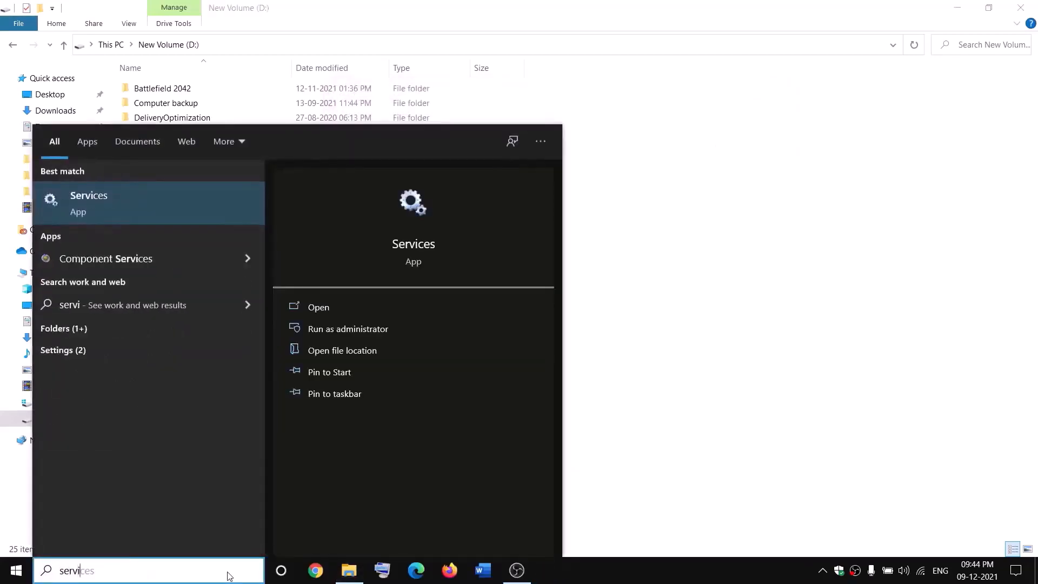
key("Return")
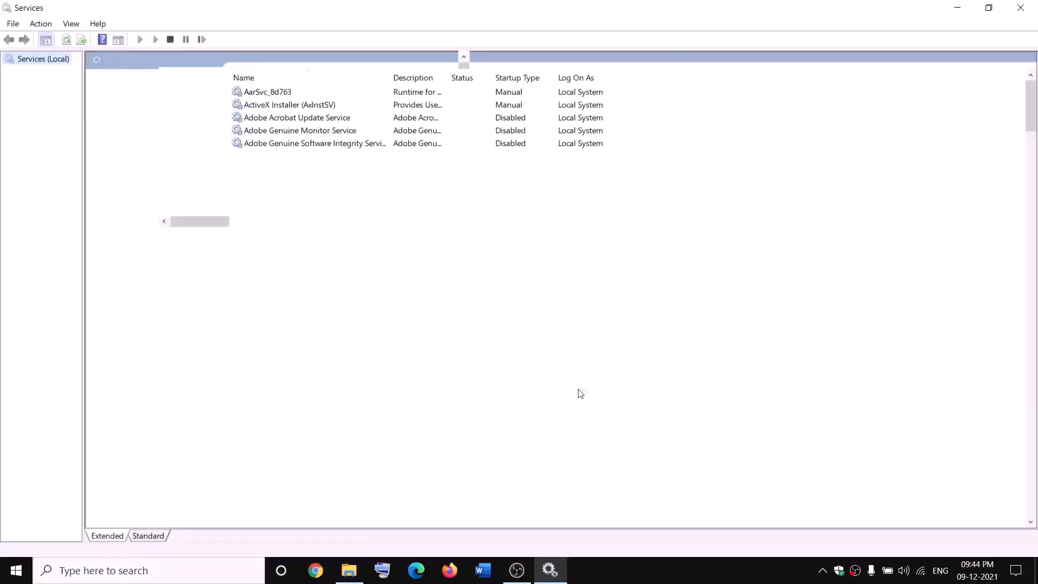
left_click(445, 289)
key("g")
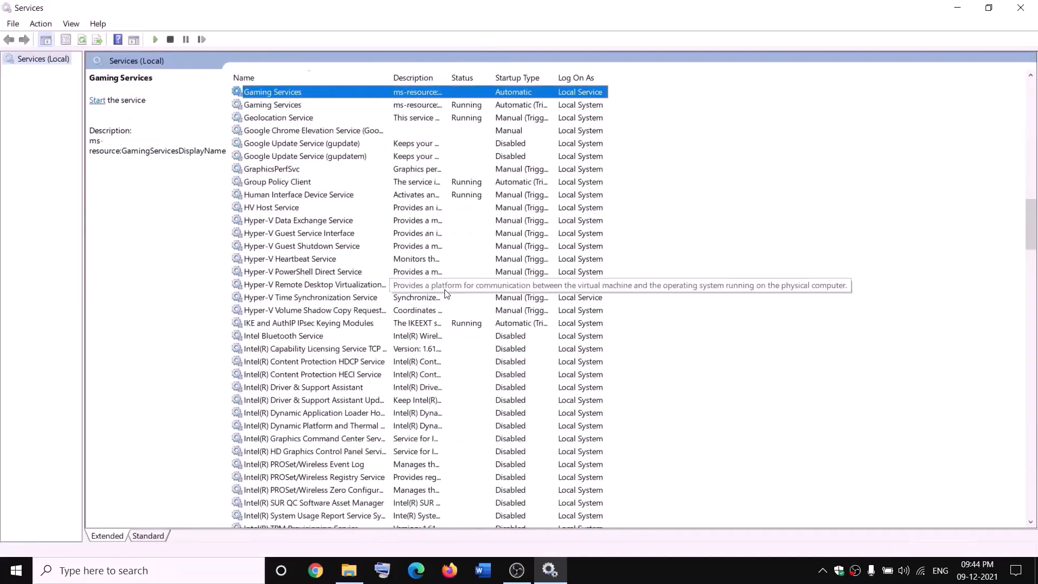
left_click(457, 143)
left_click(433, 94)
right_click(431, 91)
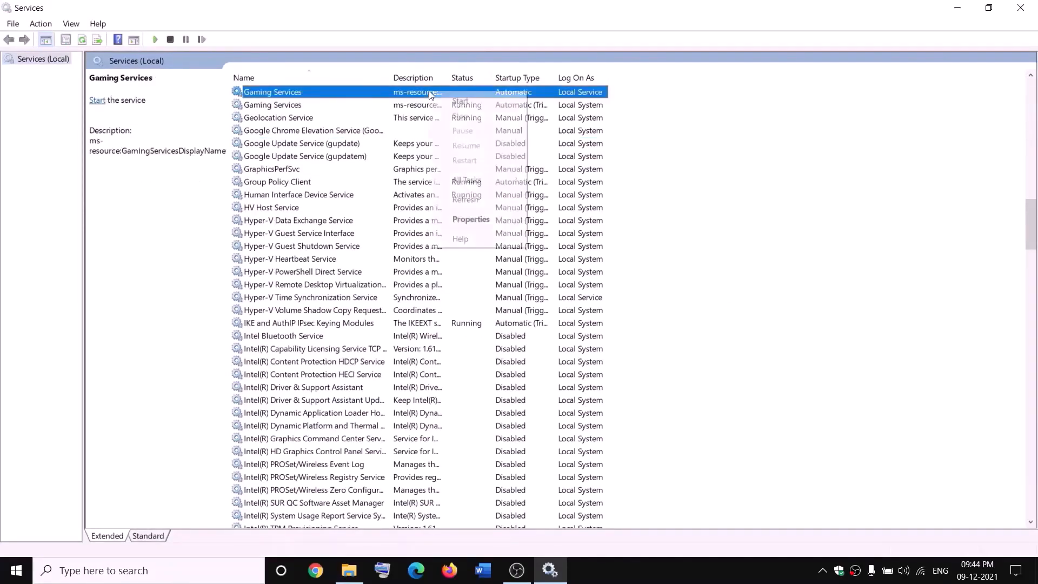
left_click(463, 102)
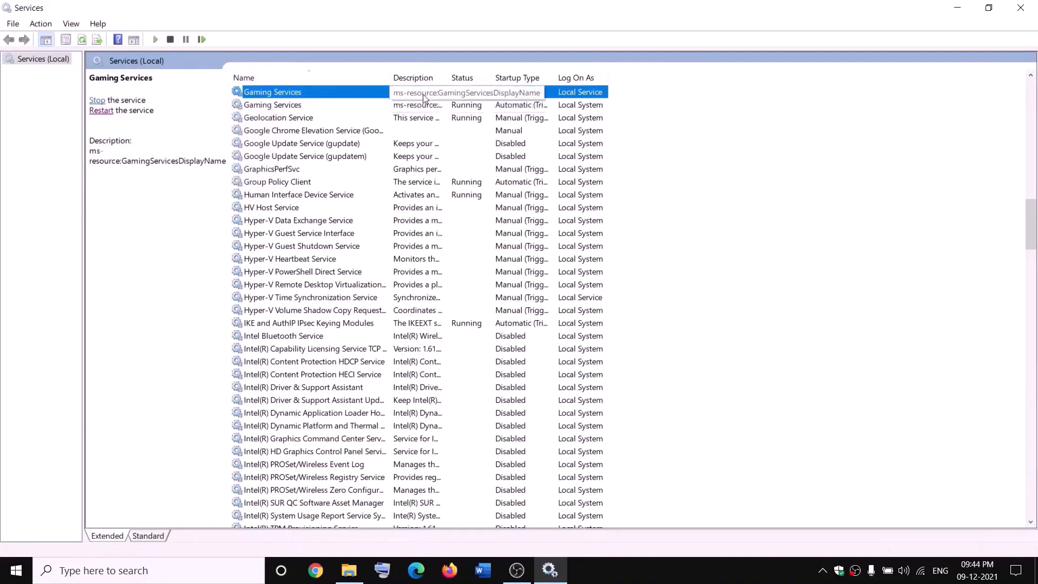
- Stop both Gaming Services entries, the Local Service one first and the Local System one second
right_click(424, 99)
left_click(454, 119)
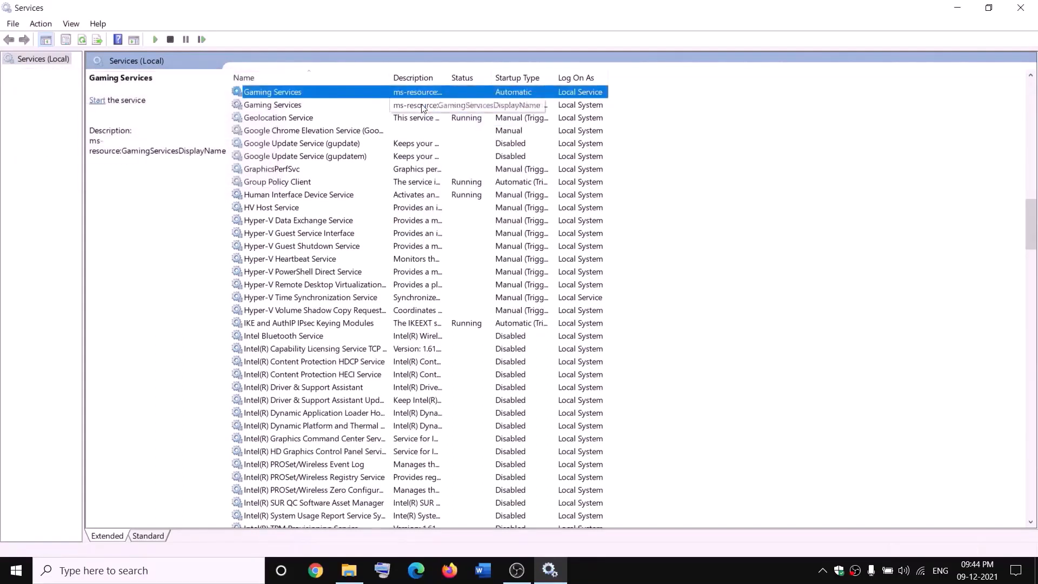
left_click(422, 106)
right_click(422, 105)
left_click(472, 129)
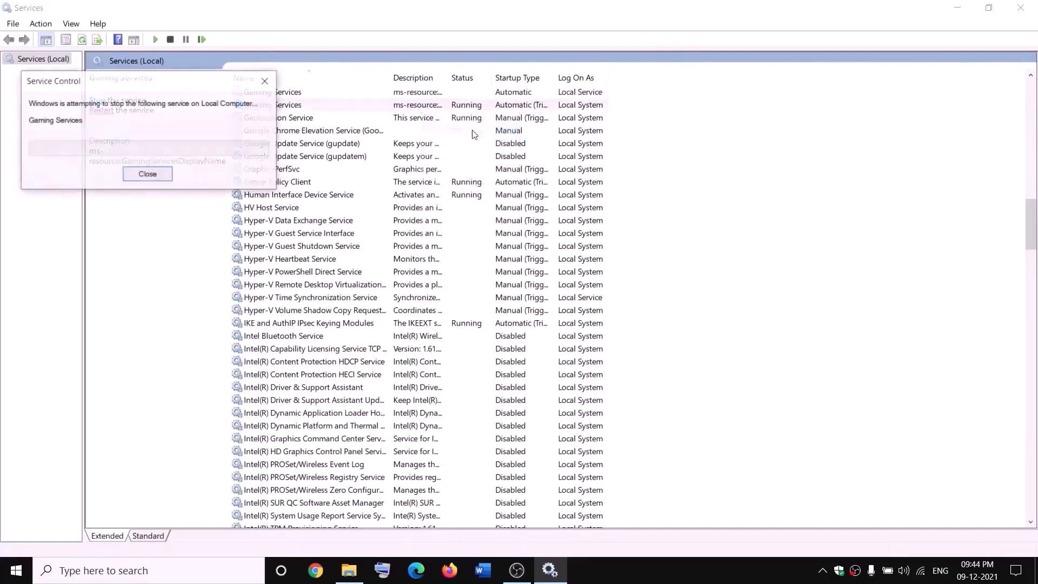
left_click(349, 570)
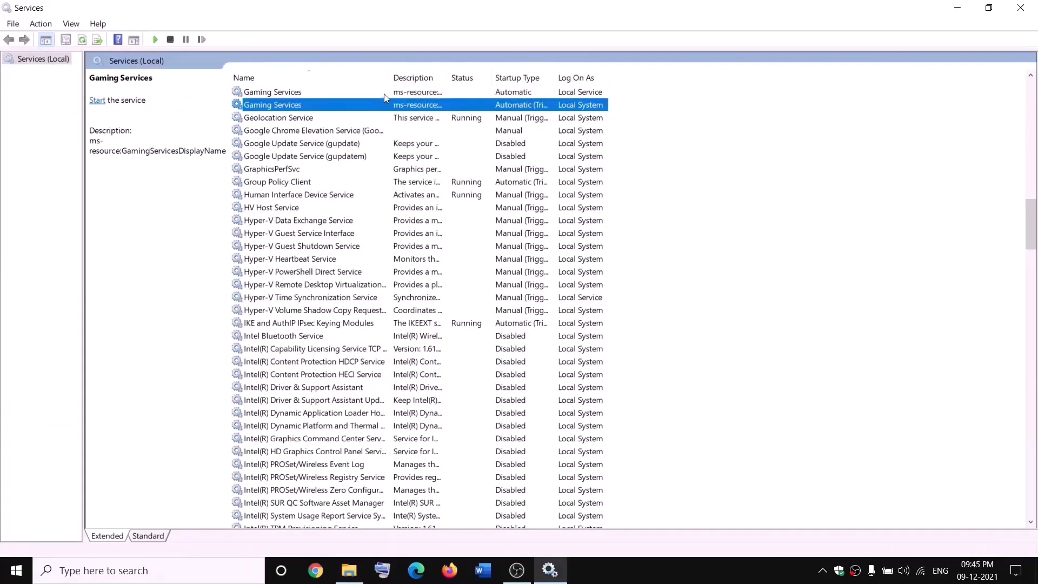
- Start both Gaming Services entries again
right_click(383, 93)
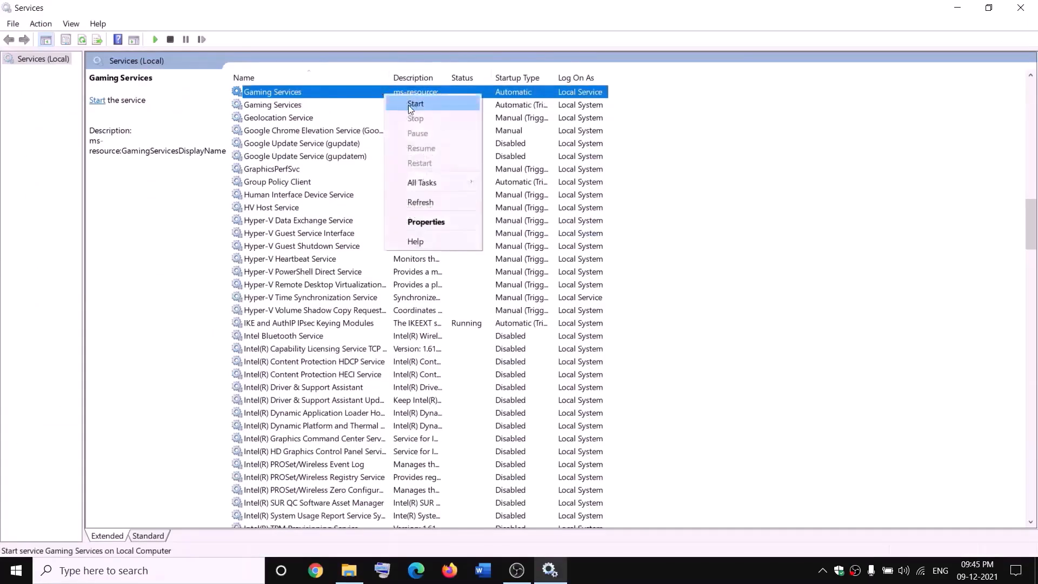
left_click(412, 105)
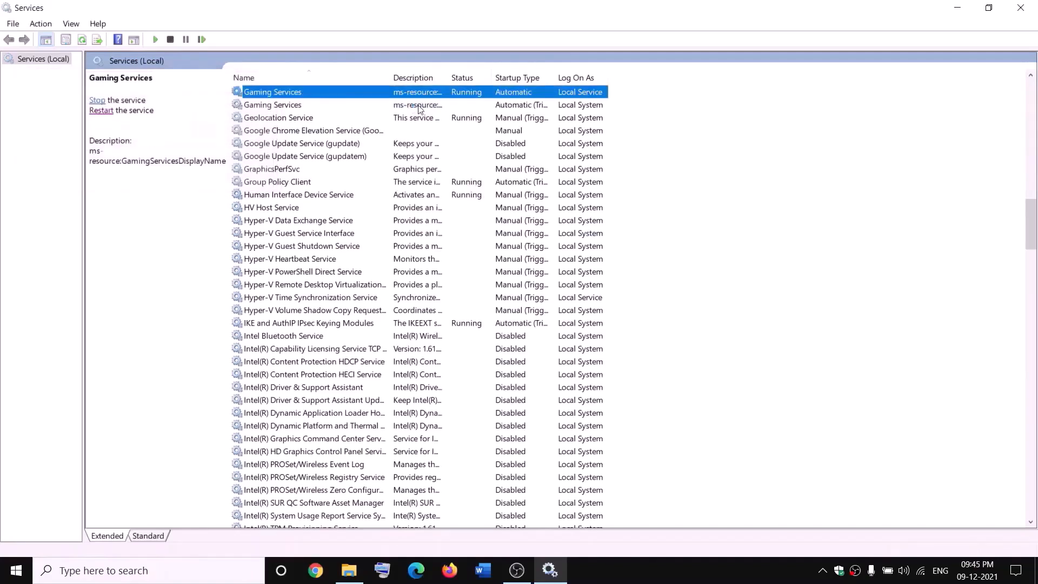
right_click(426, 106)
left_click(441, 112)
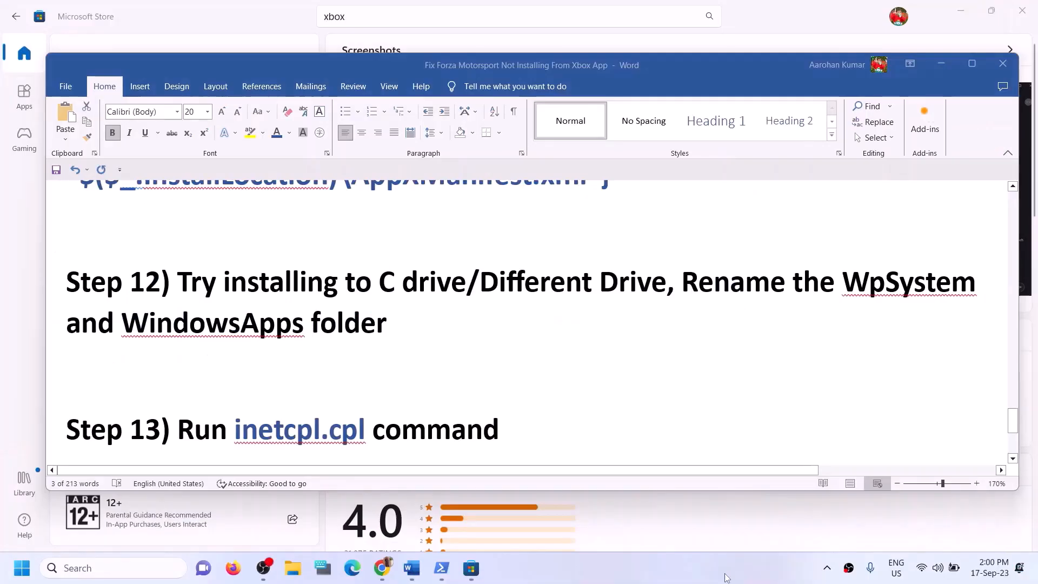
- Copy the inetcpl.cpl command from step 13 of the Word document and open it through Windows search
scroll(406, 424, "down", 1)
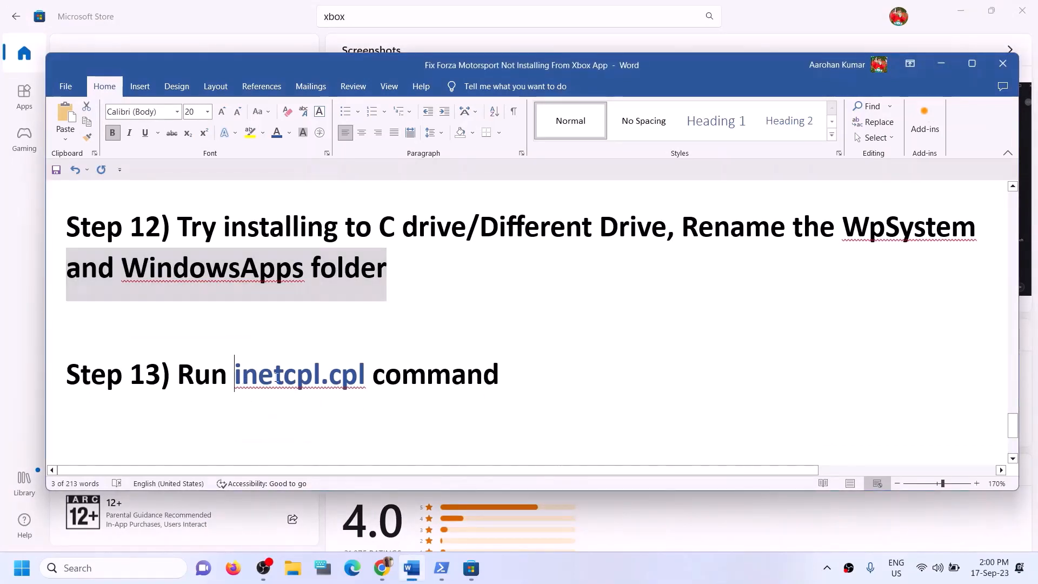
left_click_drag(234, 375, 344, 378)
key("ctrl+c")
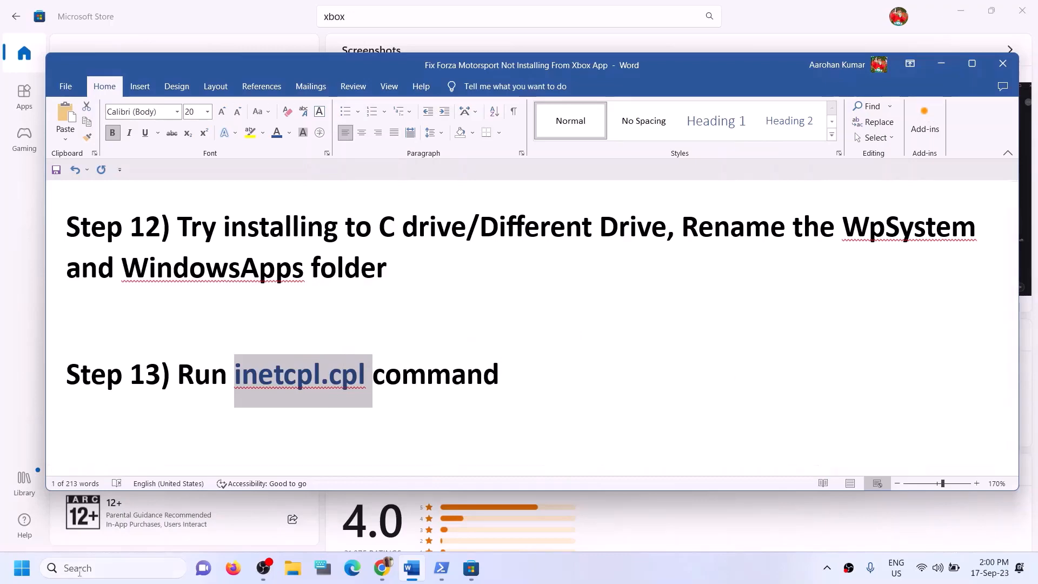
left_click(78, 569)
key("ctrl+v")
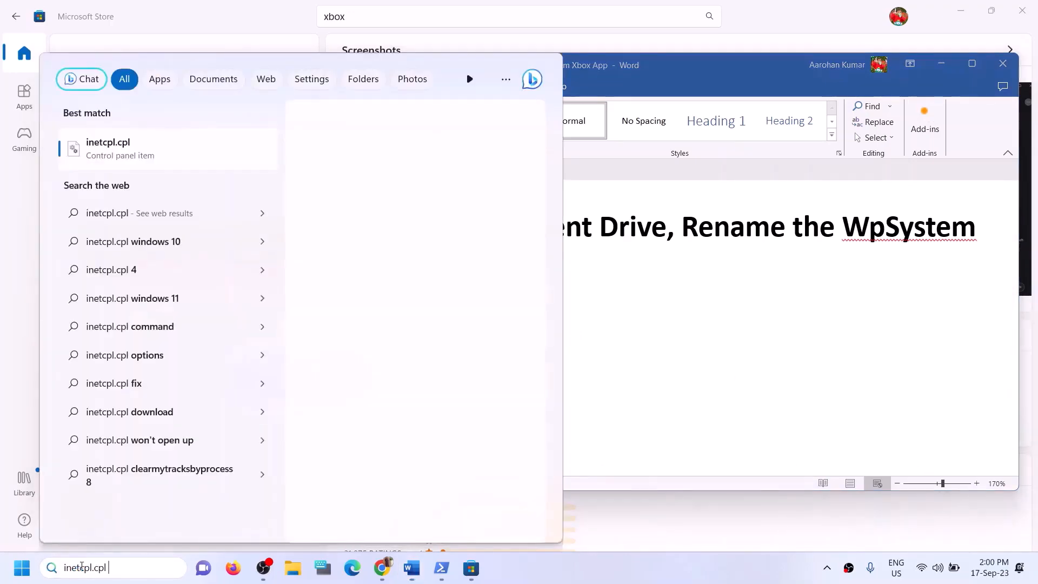
left_click(115, 157)
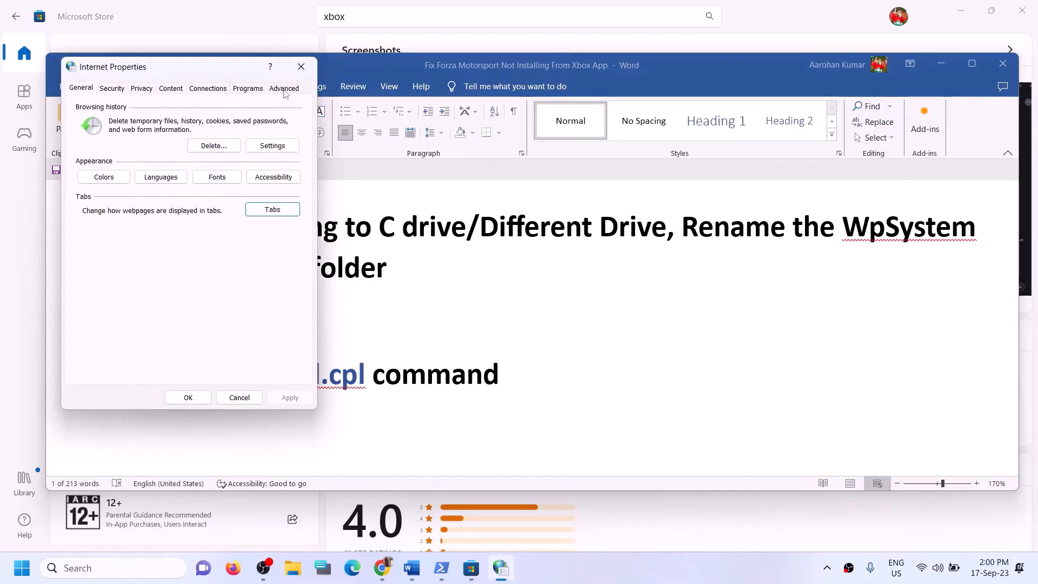
- Check the Use TLS options among the advanced settings of Internet Properties and close the dialog with OK
left_click(284, 89)
left_click_drag(216, 75, 385, 86)
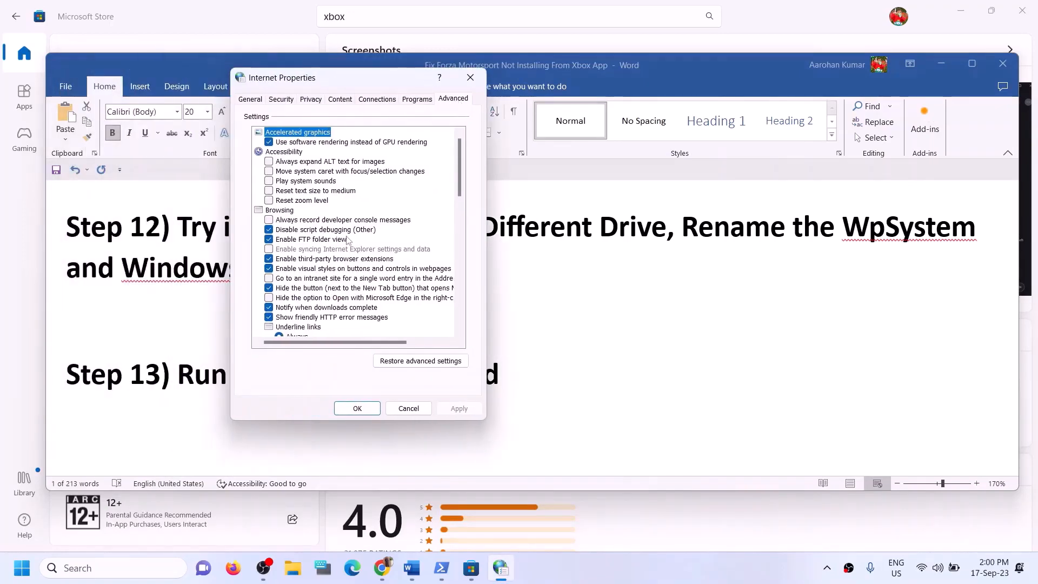
scroll(343, 318, "down", 10)
scroll(342, 318, "down", 3)
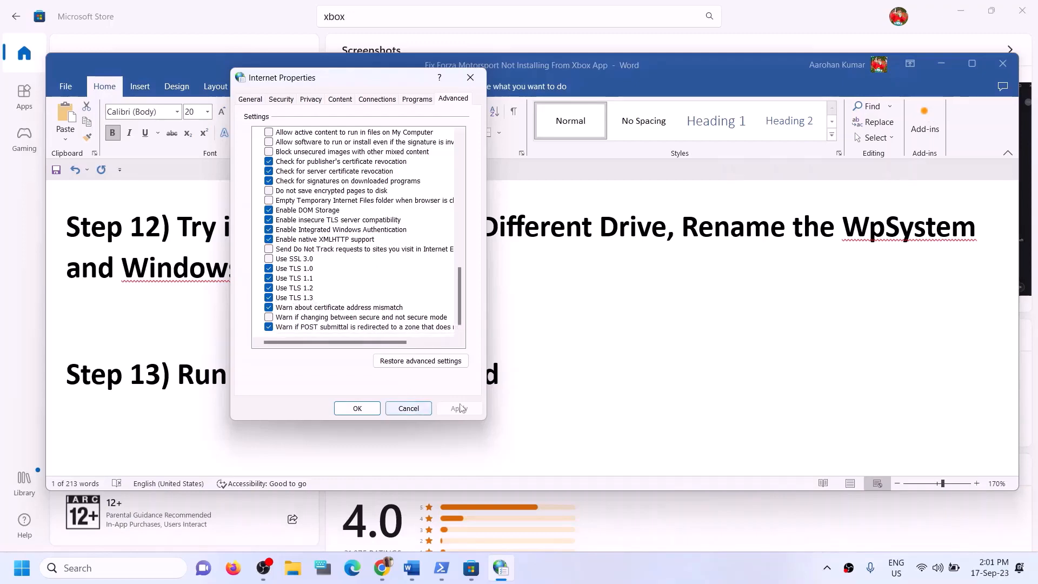
left_click(357, 408)
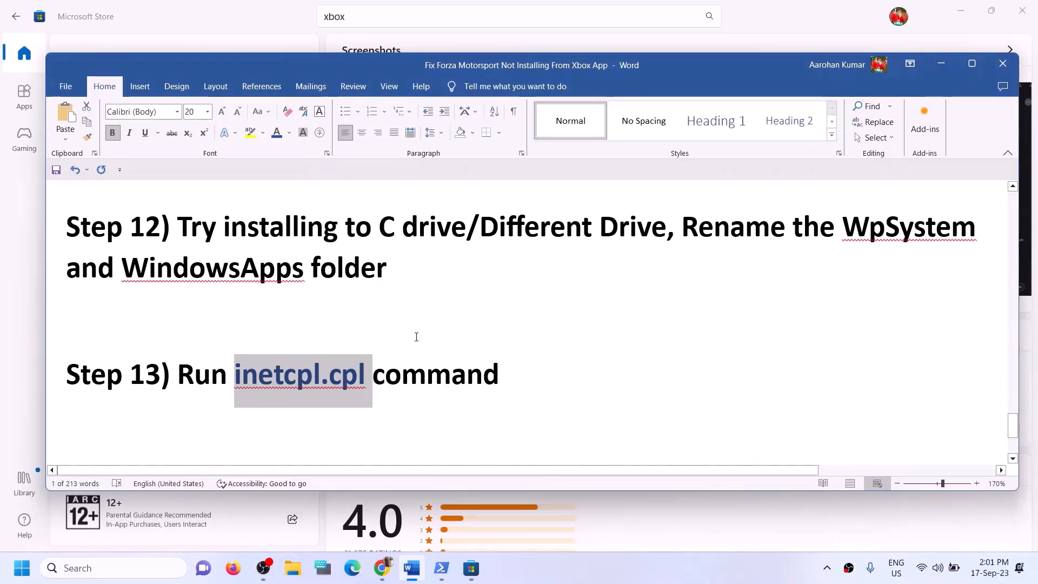
- Read step 14 about updating Windows with the media creation tool and highlight the Windows 10 and Windows 11 download links
scroll(417, 337, "up", 1)
scroll(417, 337, "down", 4)
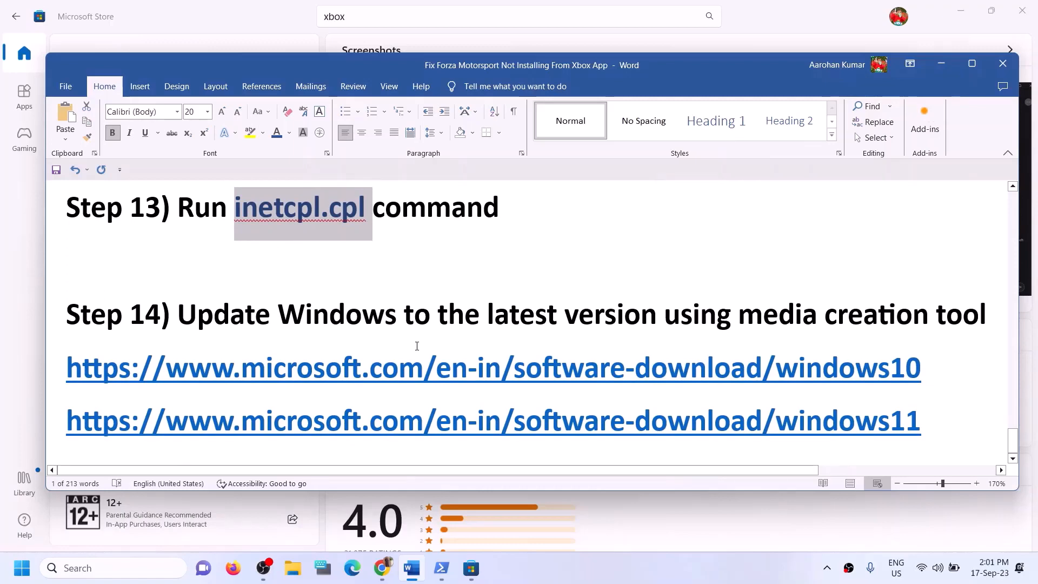
left_click_drag(180, 316, 990, 331)
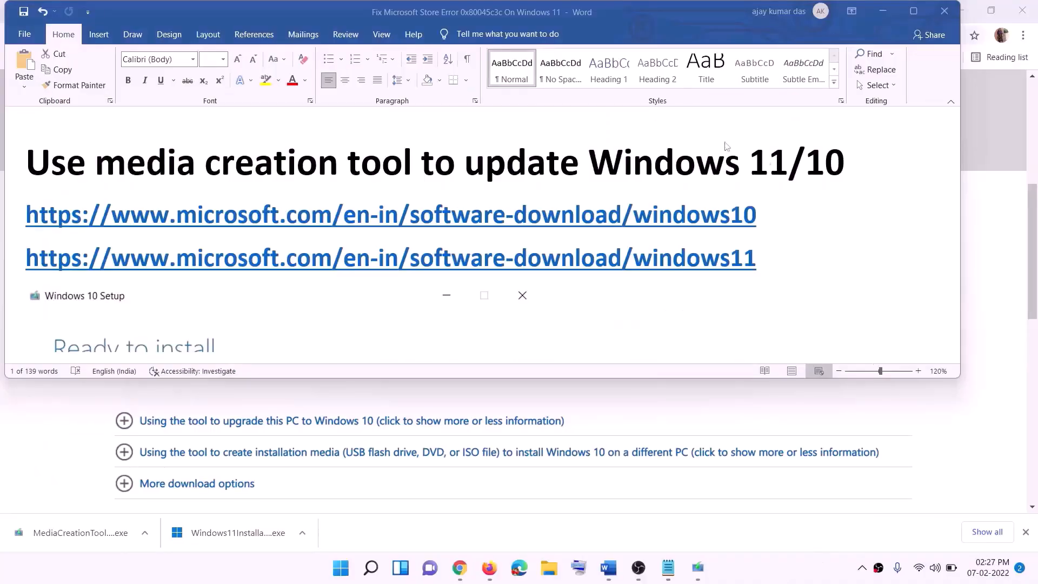
left_click_drag(755, 255, 281, 211)
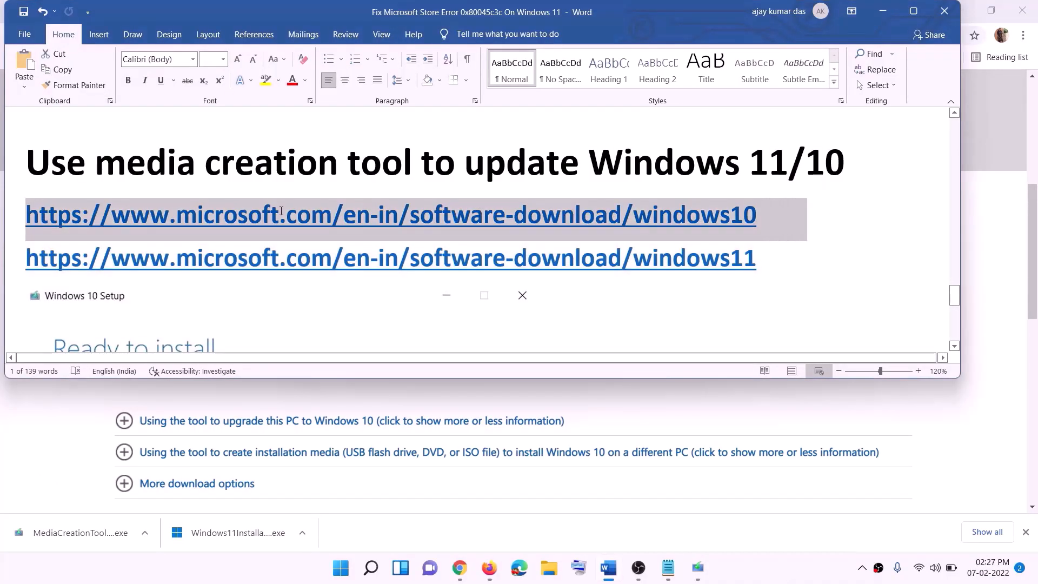
left_click_drag(772, 260, 26, 258)
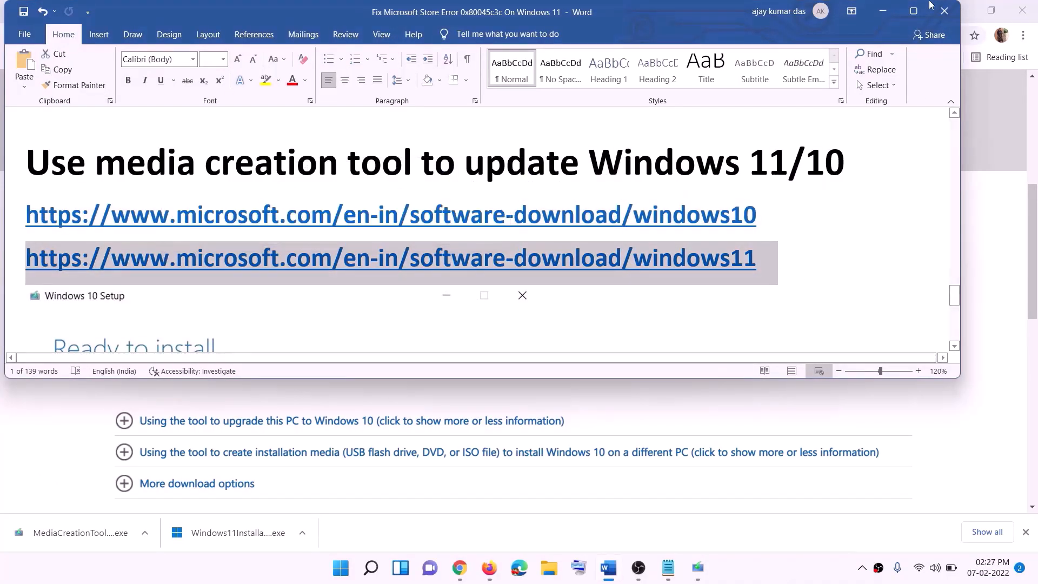
- Minimize Word and download the media creation tool from Microsoft's Download Windows 10 page in the browser
left_click(883, 11)
scroll(440, 274, "up", 5)
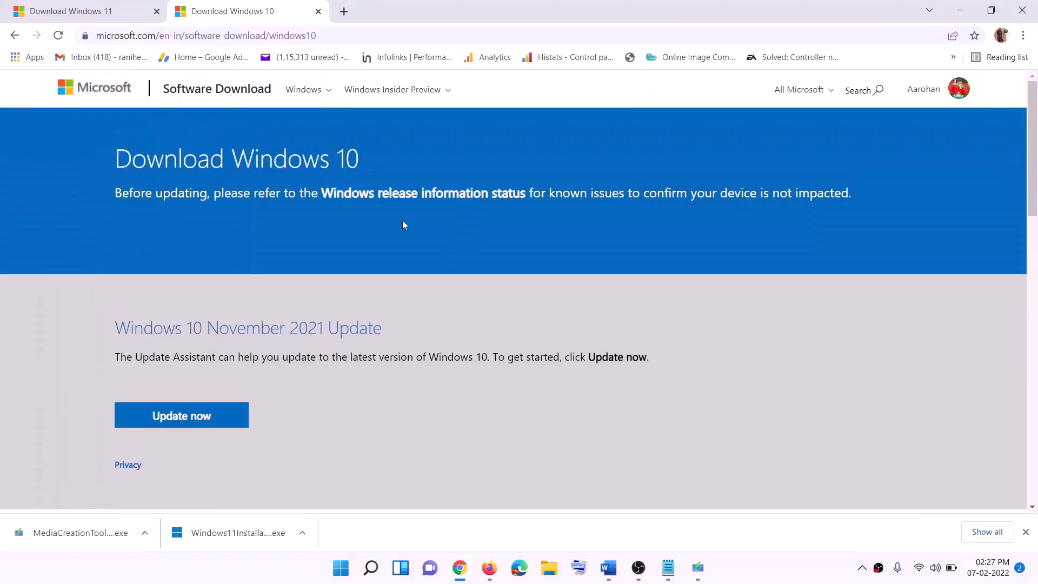
scroll(349, 299, "down", 5)
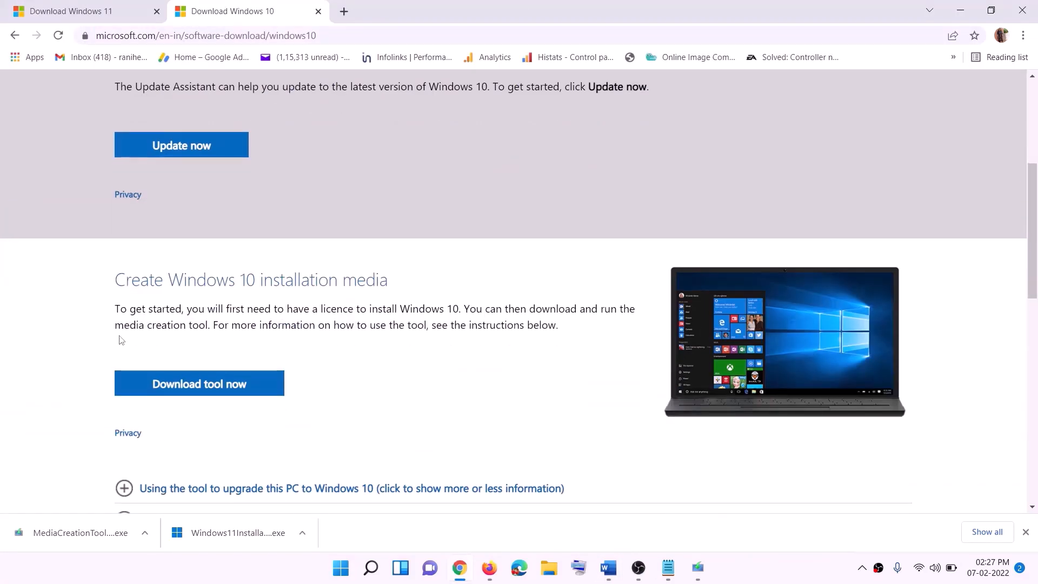
left_click_drag(120, 340, 232, 327)
scroll(343, 297, "down", 3)
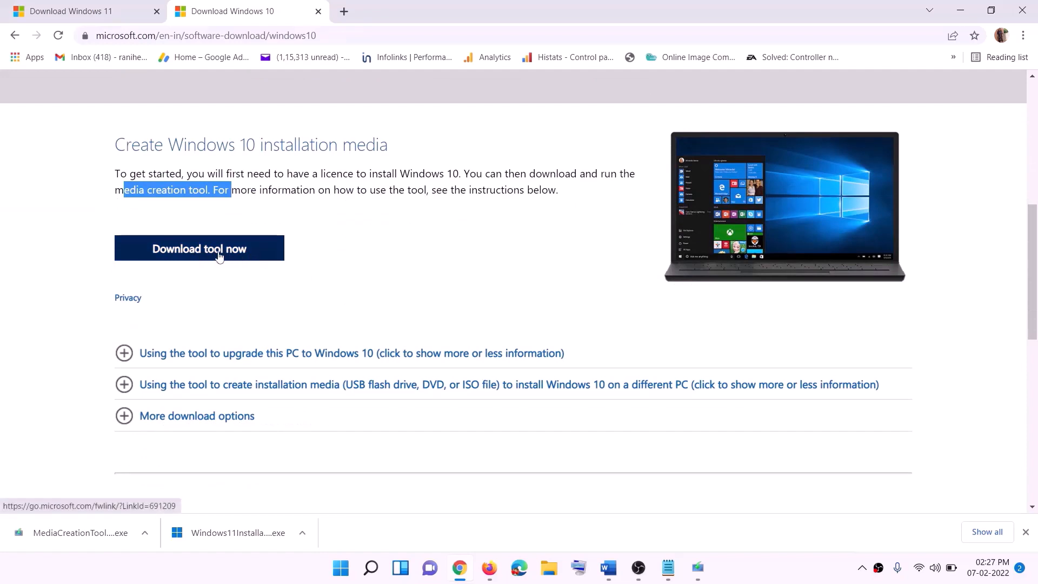
left_click(219, 255)
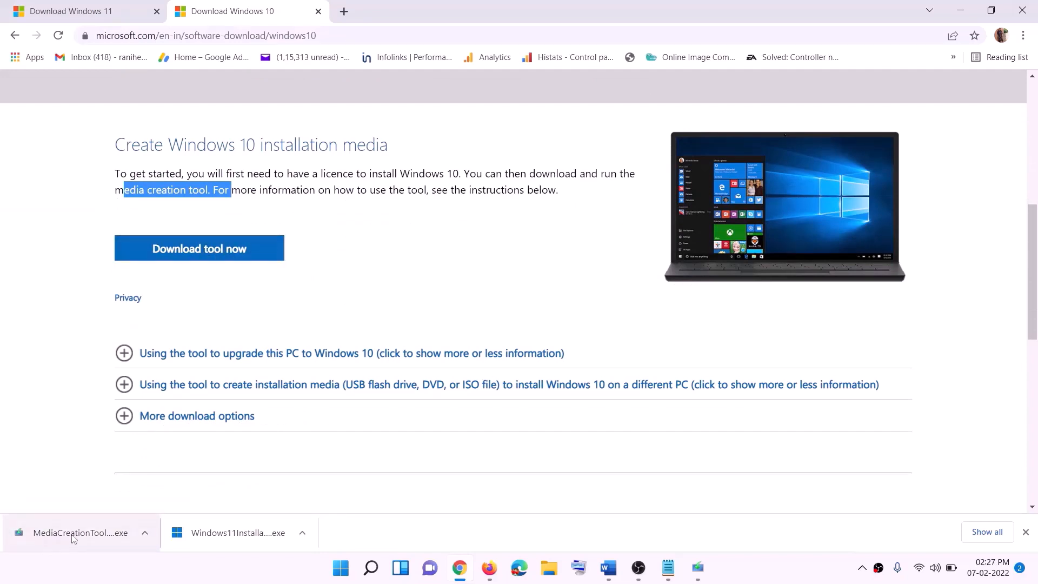
- Bring up Windows 10 Setup, accept the license terms and proceed with the Upgrade this PC now option
left_click(698, 568)
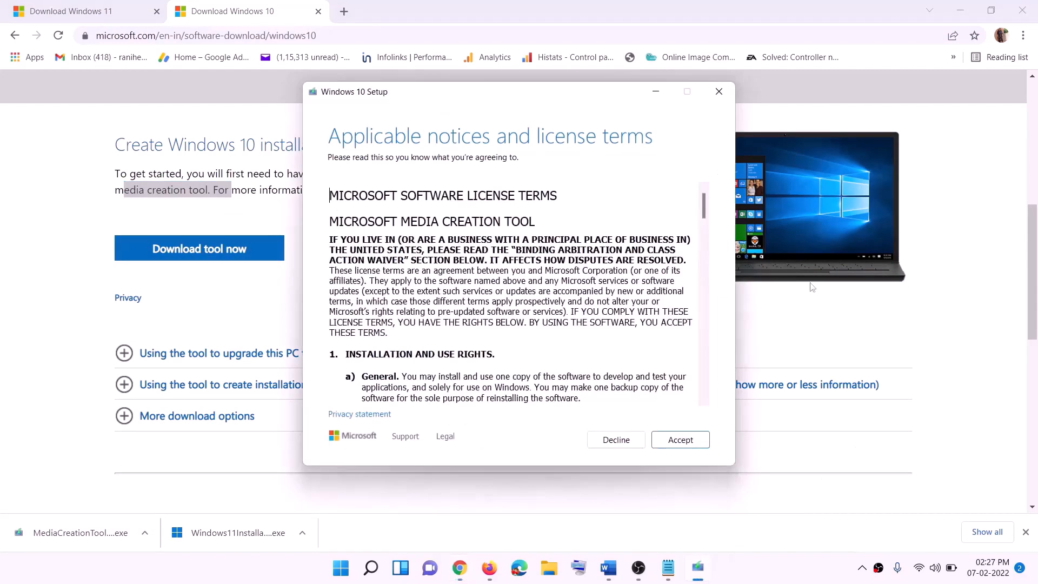
left_click(676, 443)
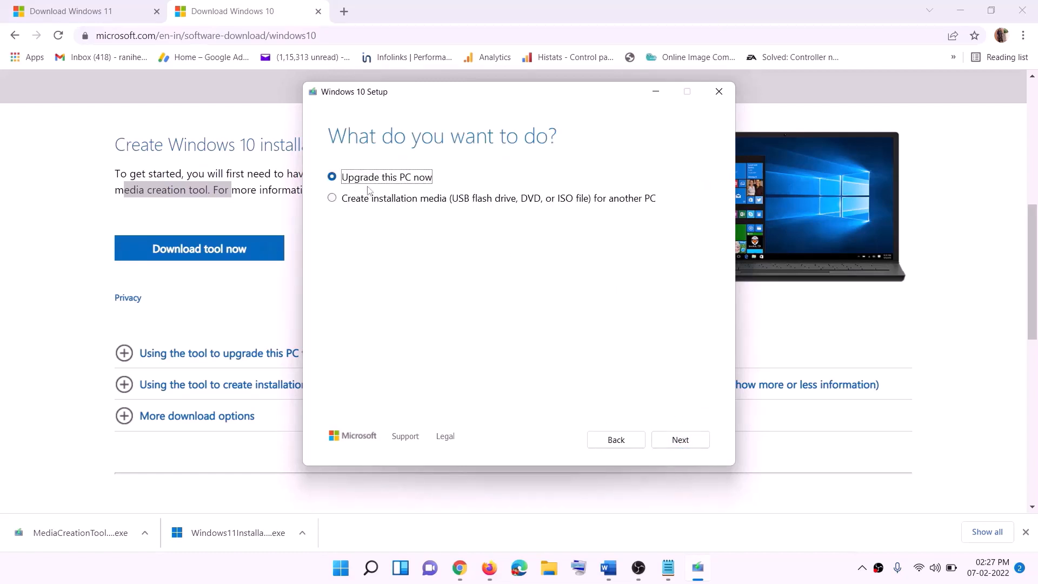
left_click(682, 439)
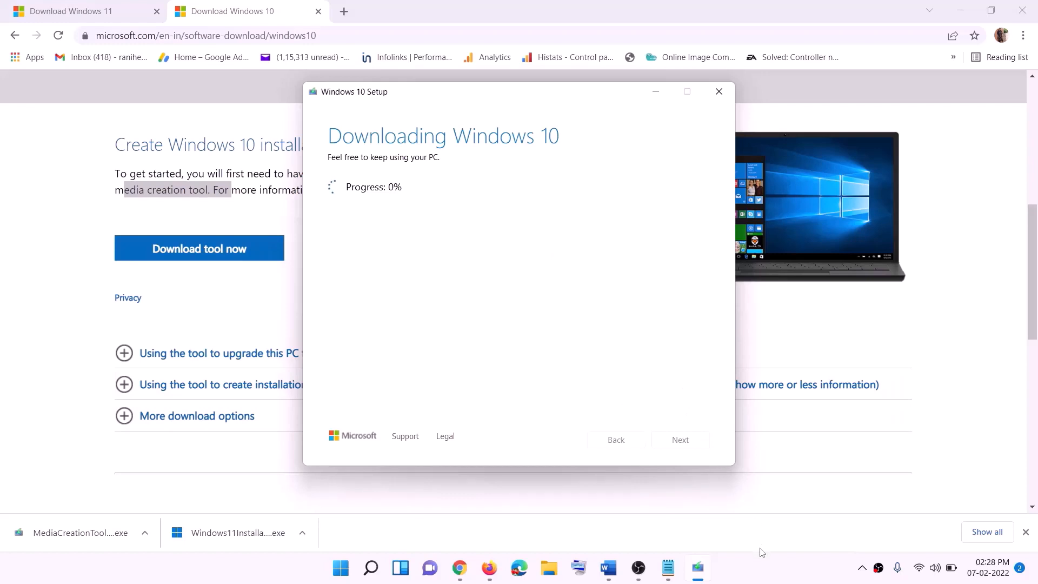
- Switch to the Word guide, maximize it and read the Windows 10 Setup picture of the Ready to install page
left_click(767, 580)
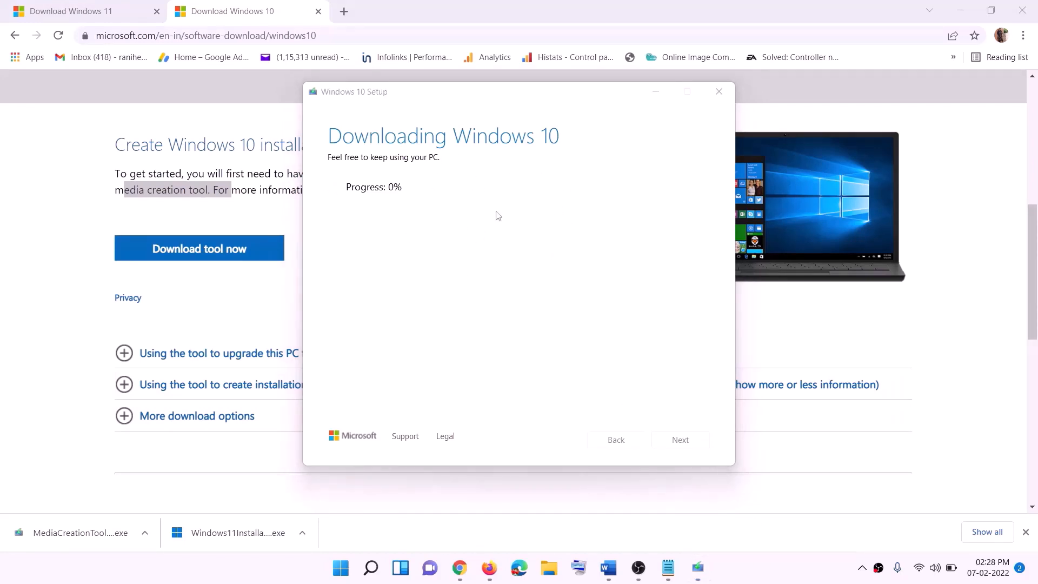
left_click(611, 574)
scroll(112, 263, "down", 1)
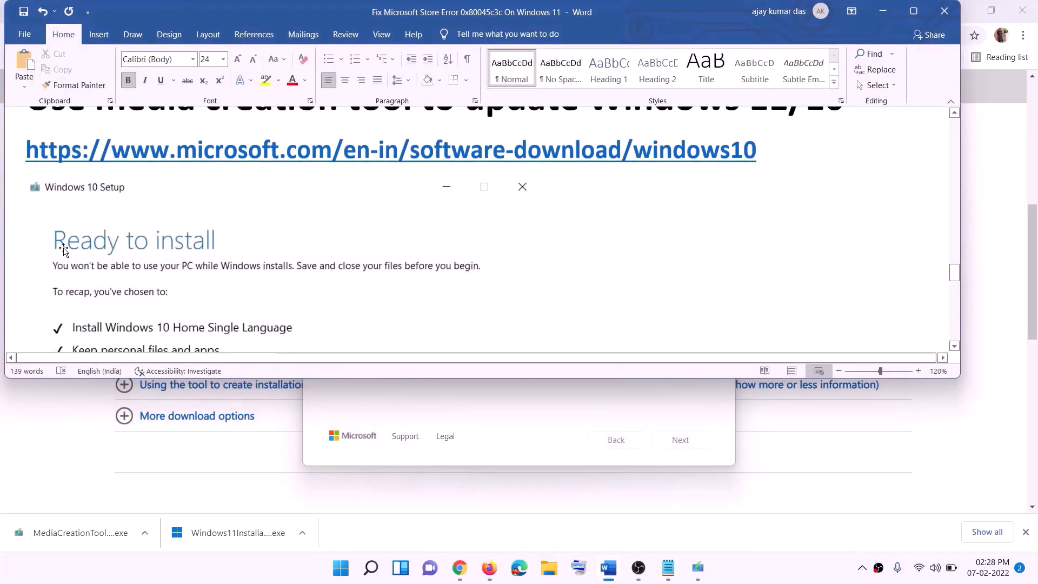
left_click(913, 12)
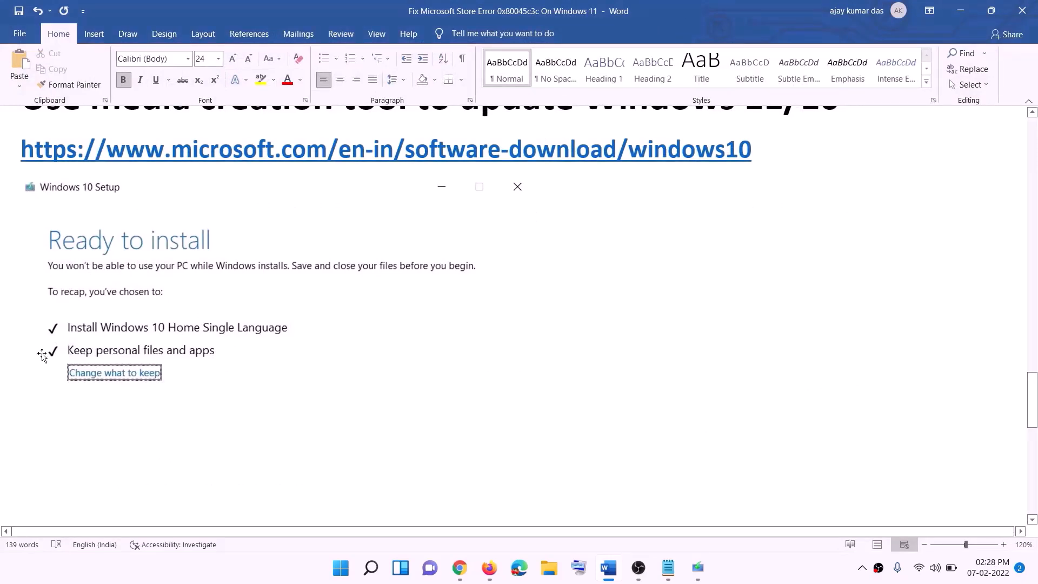
scroll(467, 370, "down", 2)
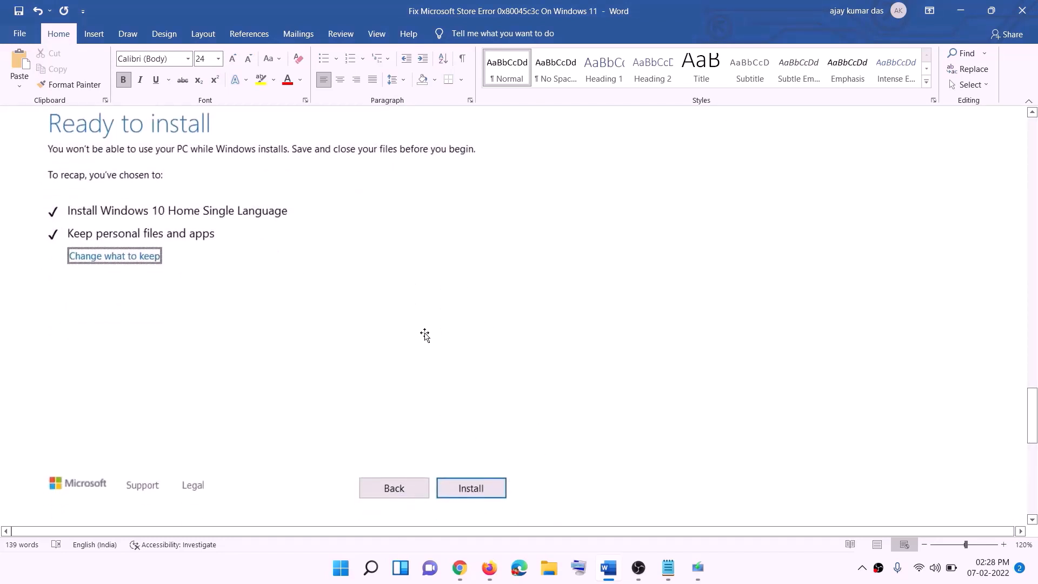
scroll(425, 334, "up", 1)
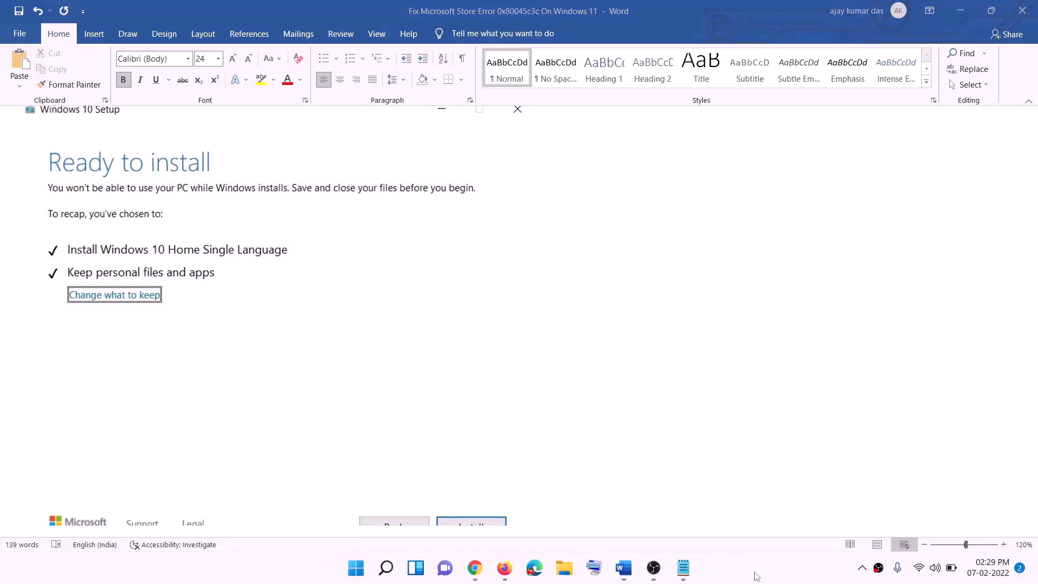
- Switch to the browser's Download Windows 11 page, download the media creation tool under Create Windows 11 Installation Media and launch it
left_click(477, 569)
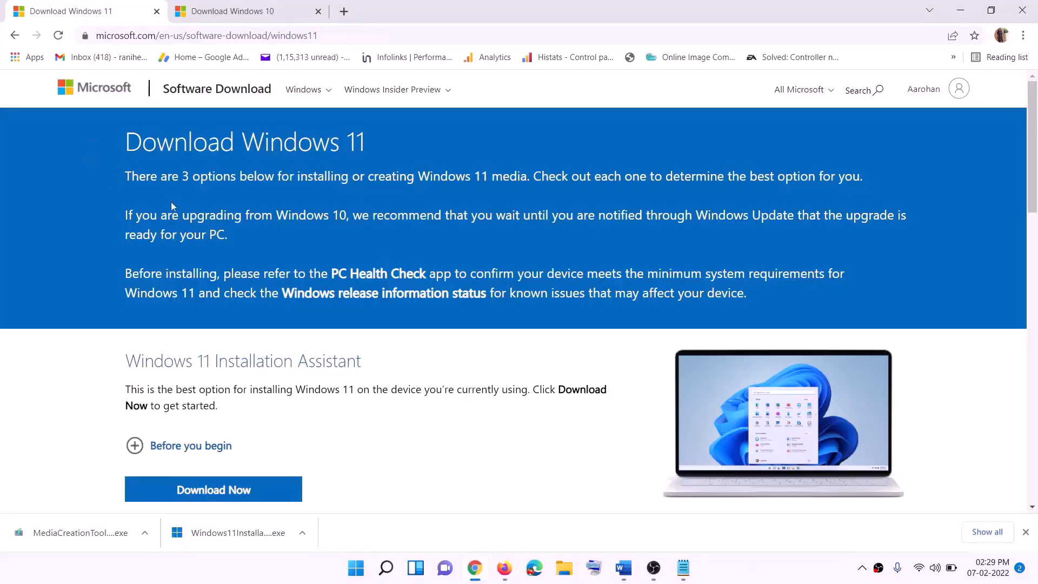
scroll(325, 370, "down", 5)
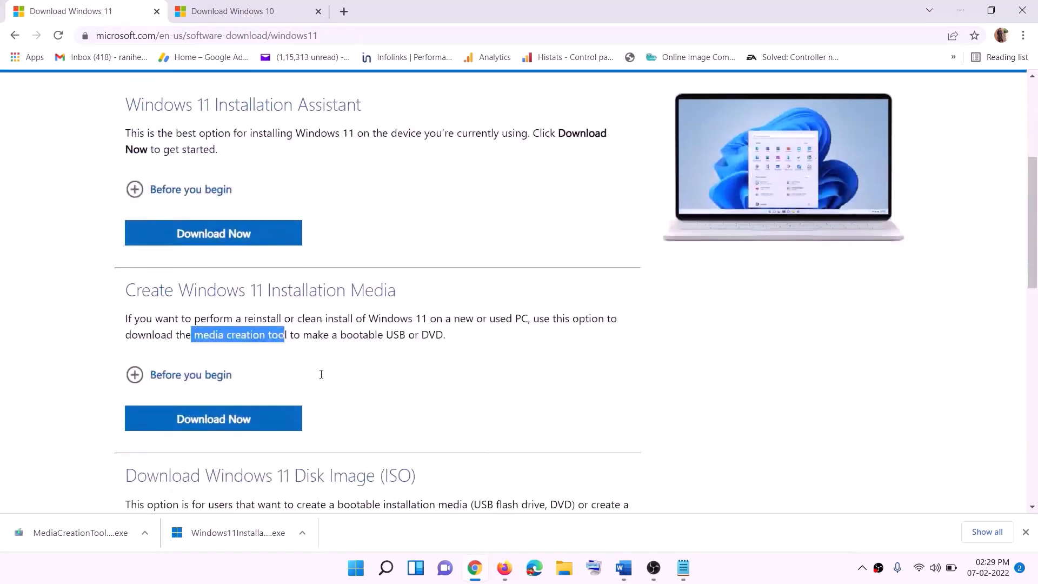
left_click_drag(194, 321, 301, 321)
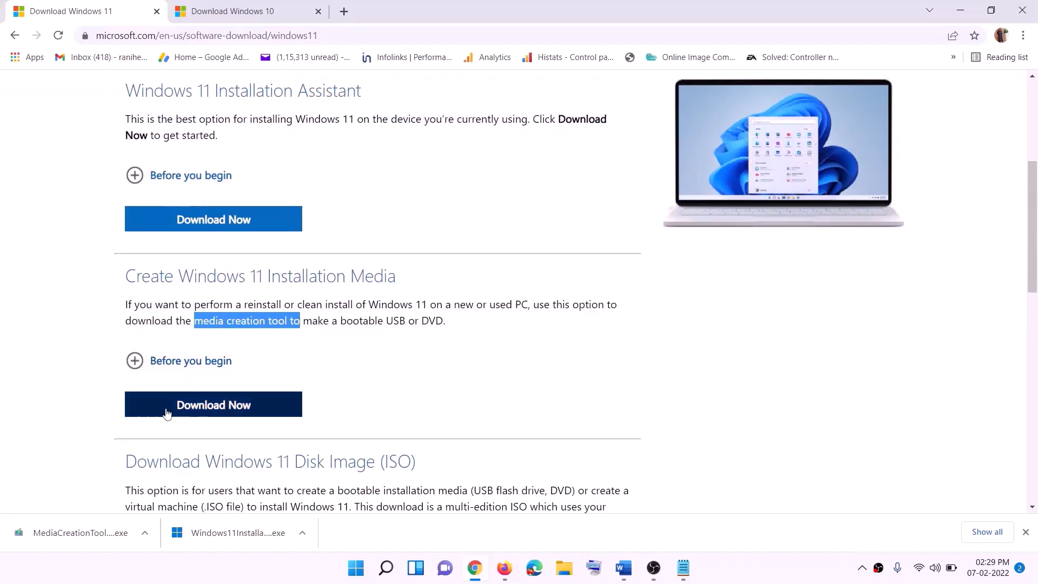
left_click(206, 411)
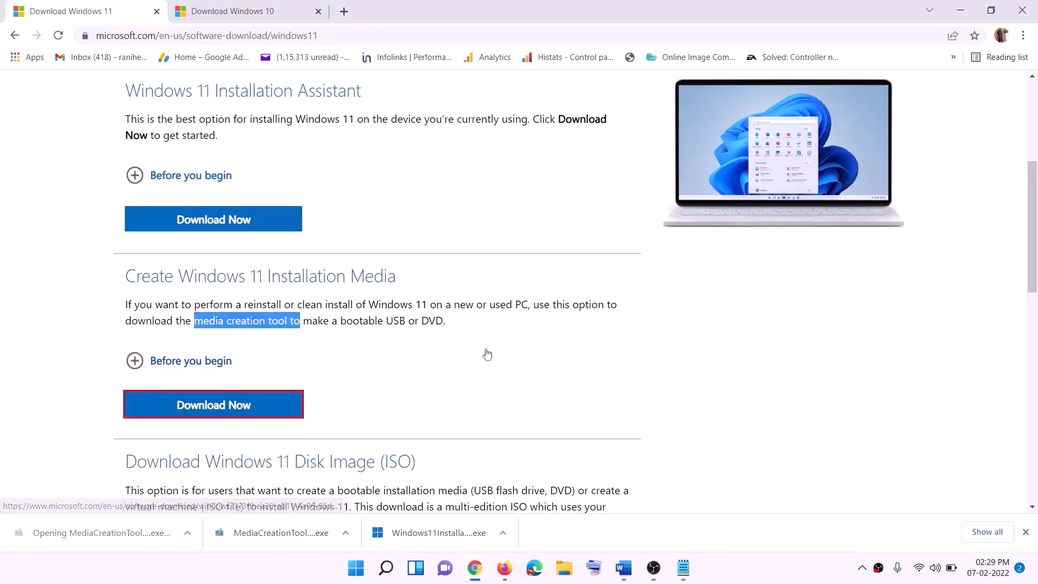
left_click(450, 400)
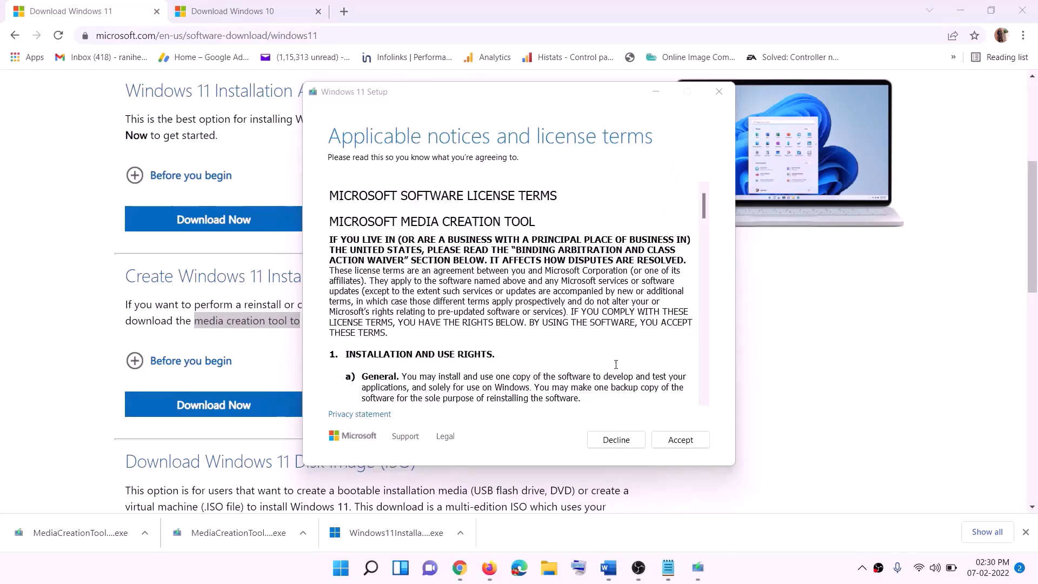
- Accept the Windows 11 Setup license, keep the recommended language and edition, and save the ISO file as Windows on the Desktop
left_click(670, 440)
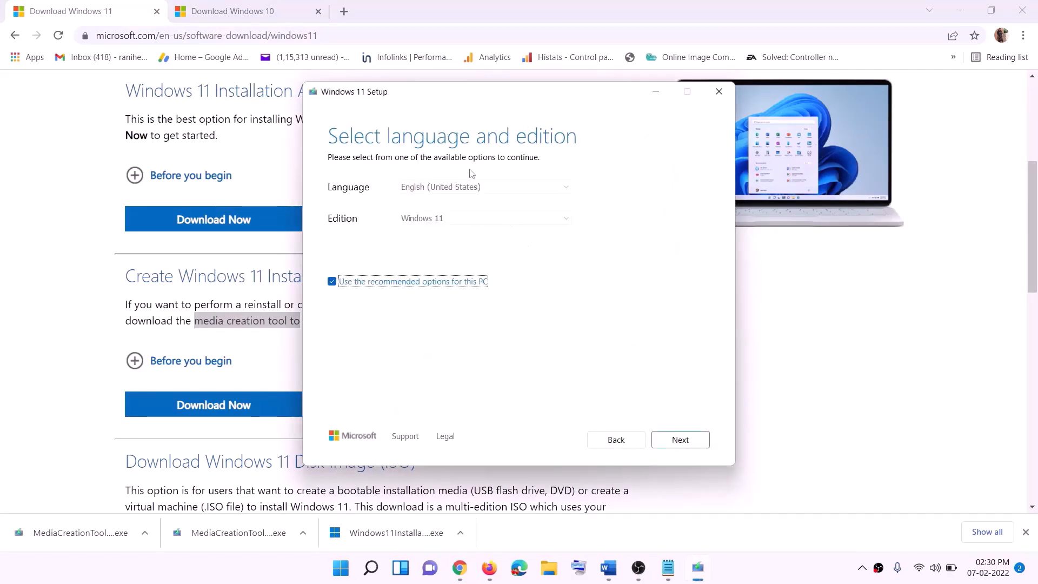
left_click(679, 439)
left_click(345, 234)
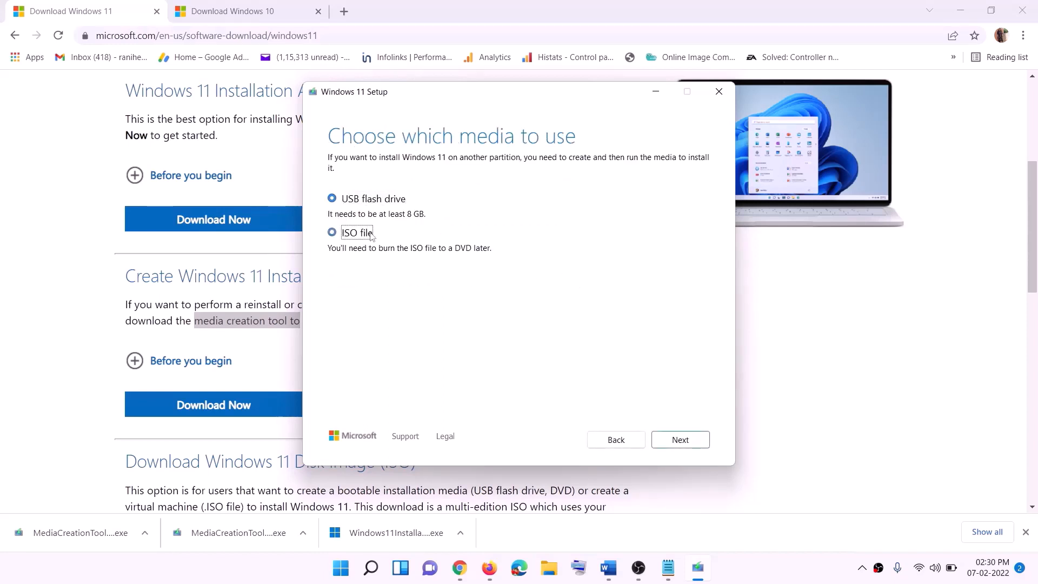
left_click(680, 438)
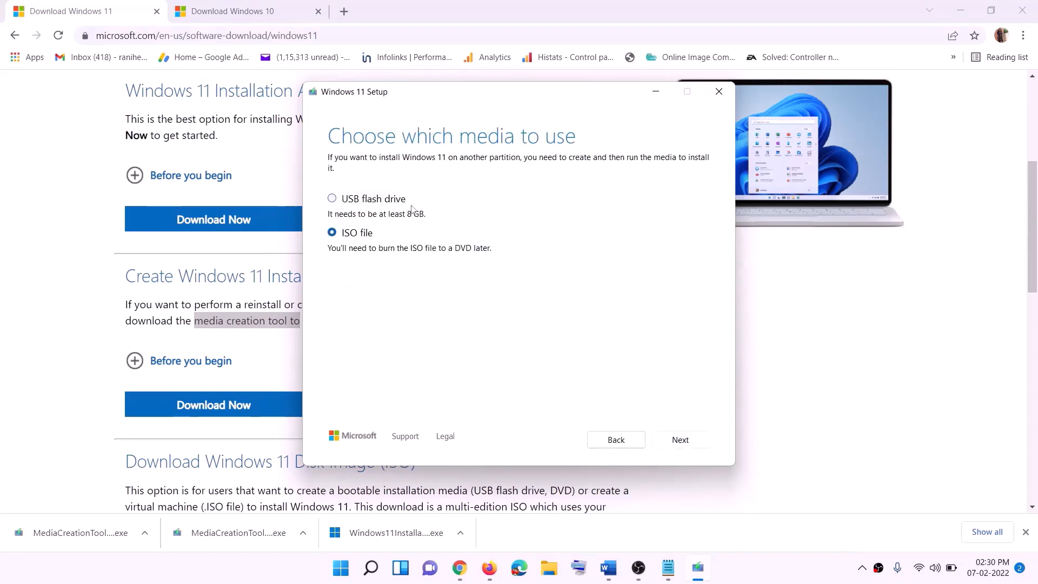
scroll(360, 273, "up", 1)
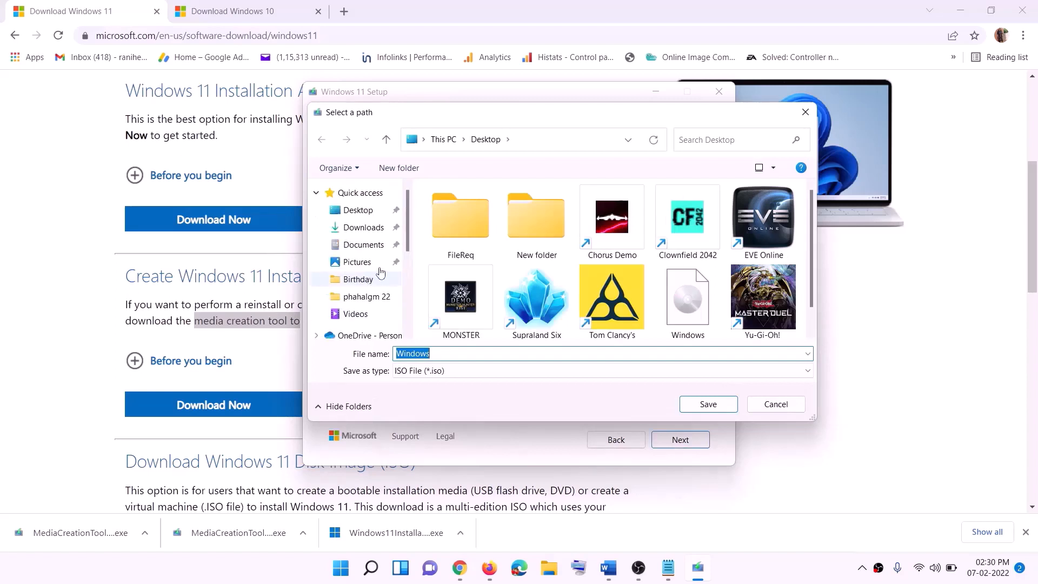
left_click(357, 212)
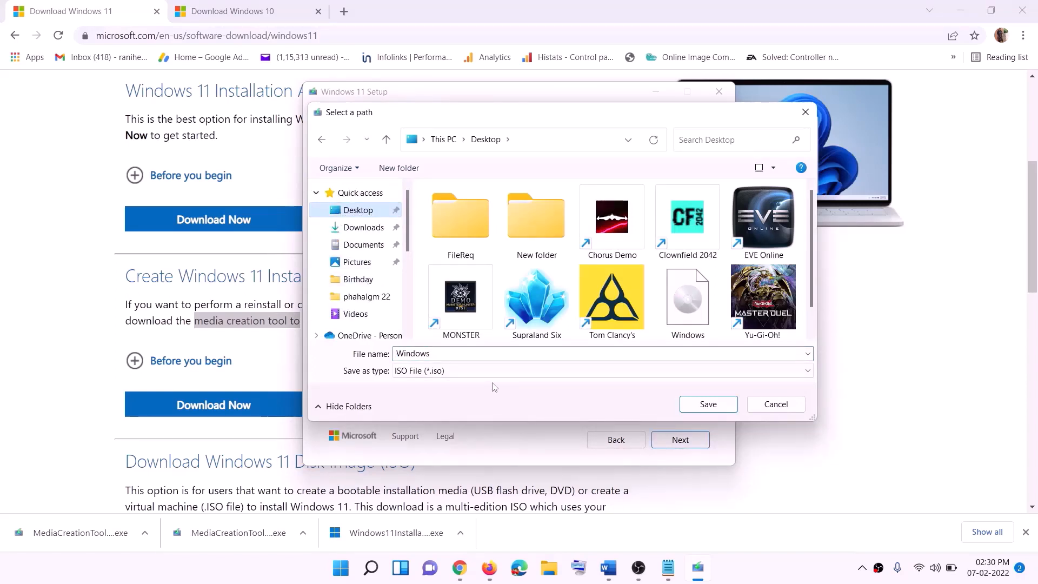
left_click(703, 403)
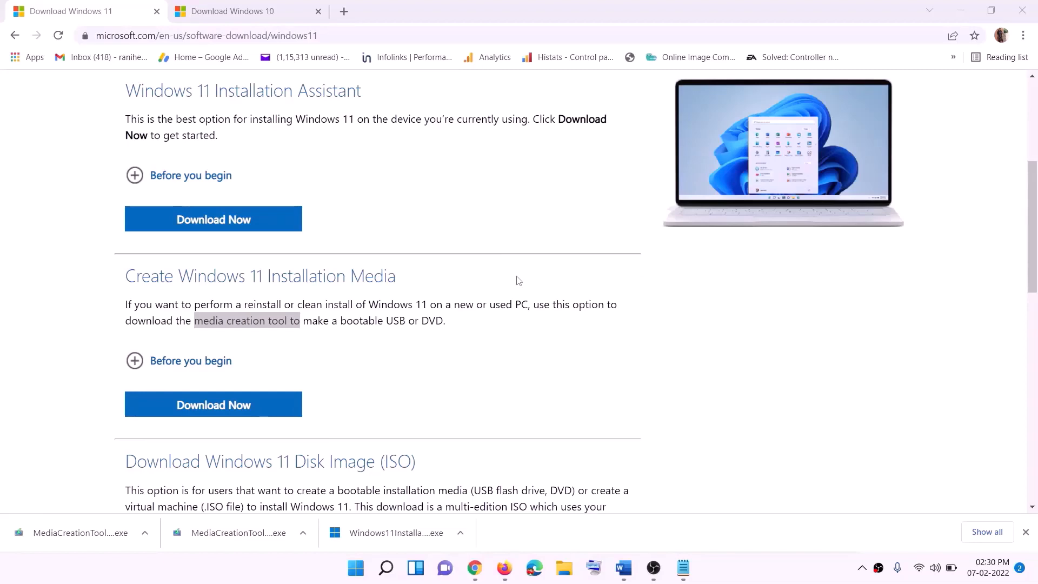
- Show the desktop, move the Windows ISO file to the outer icon column above Firefox, and open it
key("super+d")
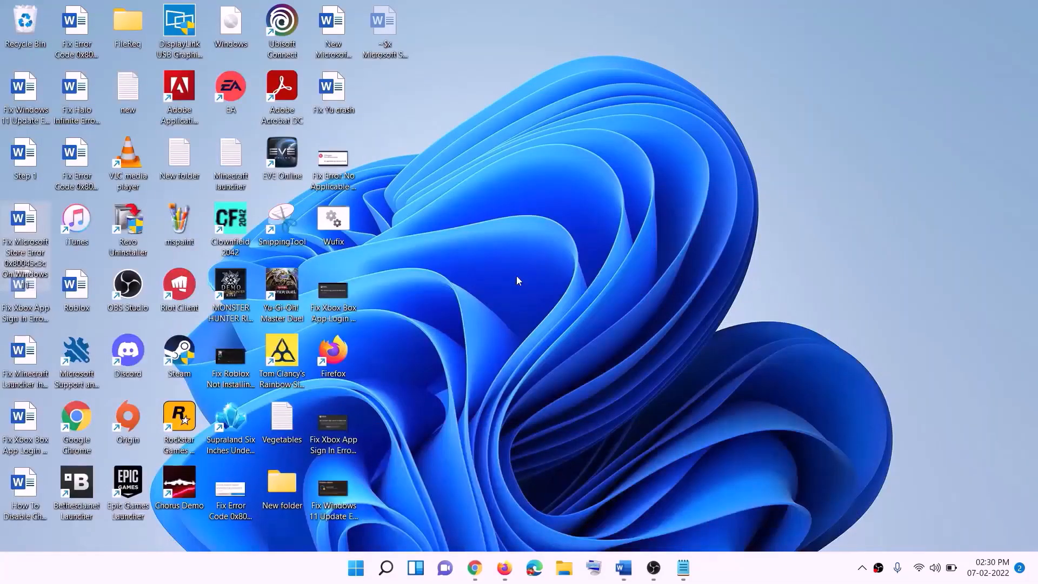
left_click_drag(246, 28, 336, 292)
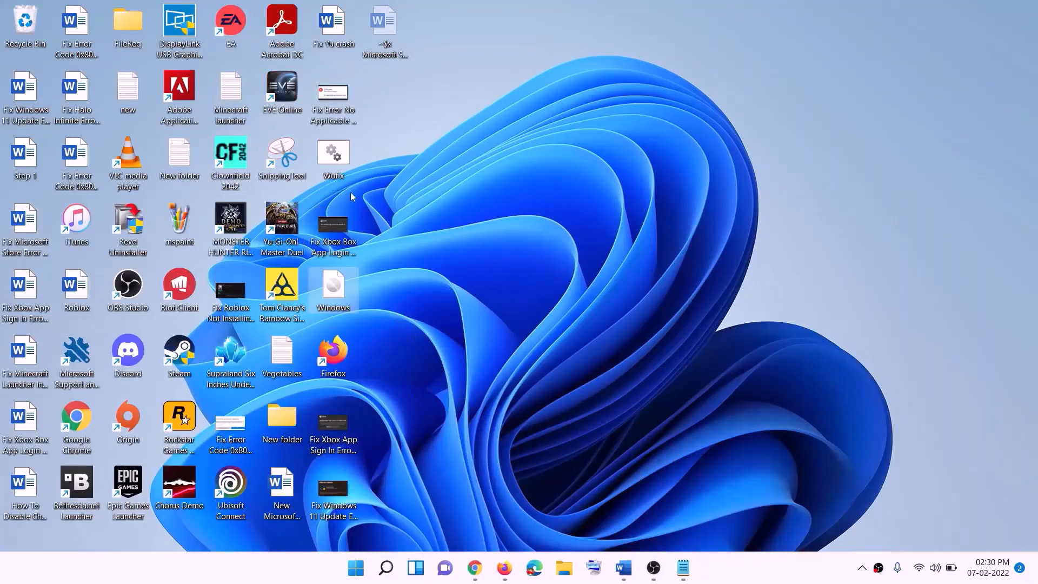
double_click(334, 289)
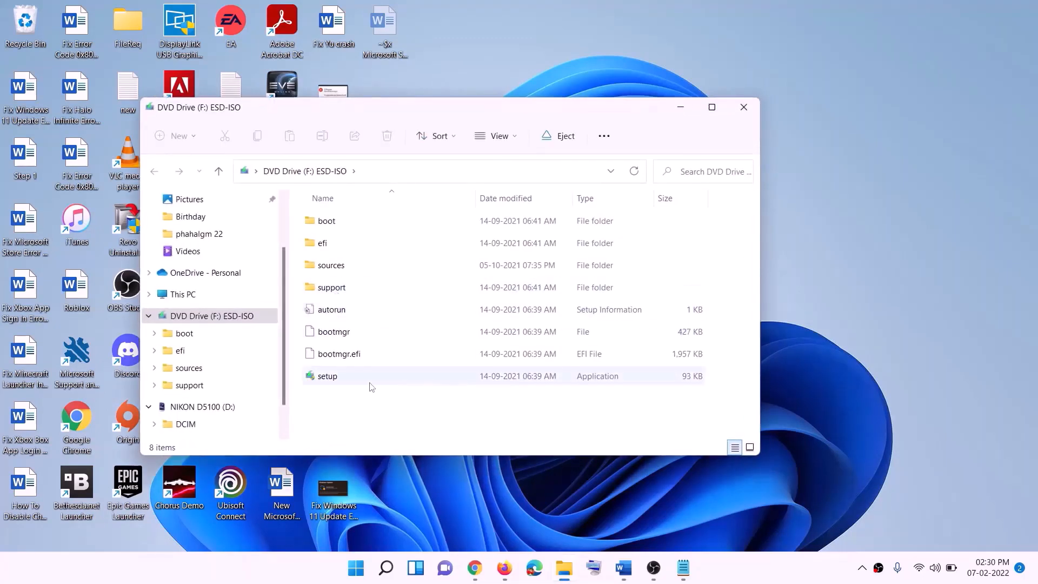
- Run setup from the mounted ESD-ISO drive, allow it to make changes, and continue past the Install Windows 11 page
left_click(329, 380)
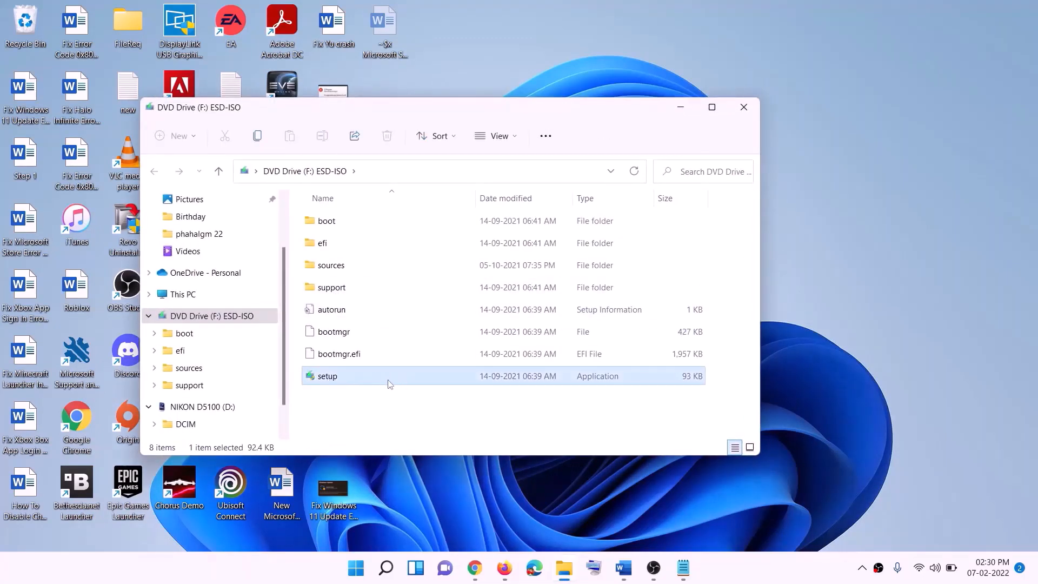
double_click(359, 375)
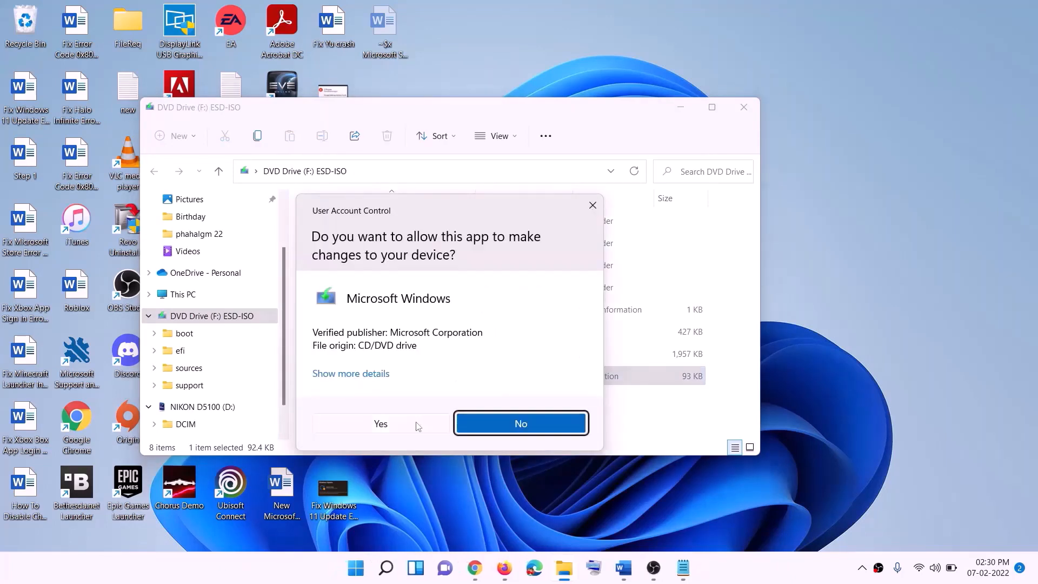
left_click(417, 424)
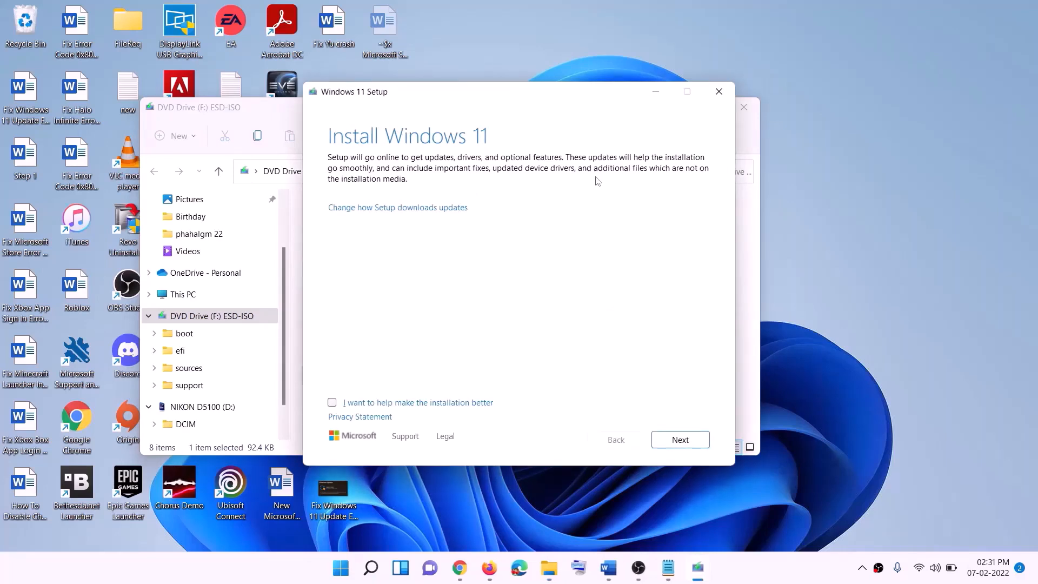
left_click(685, 440)
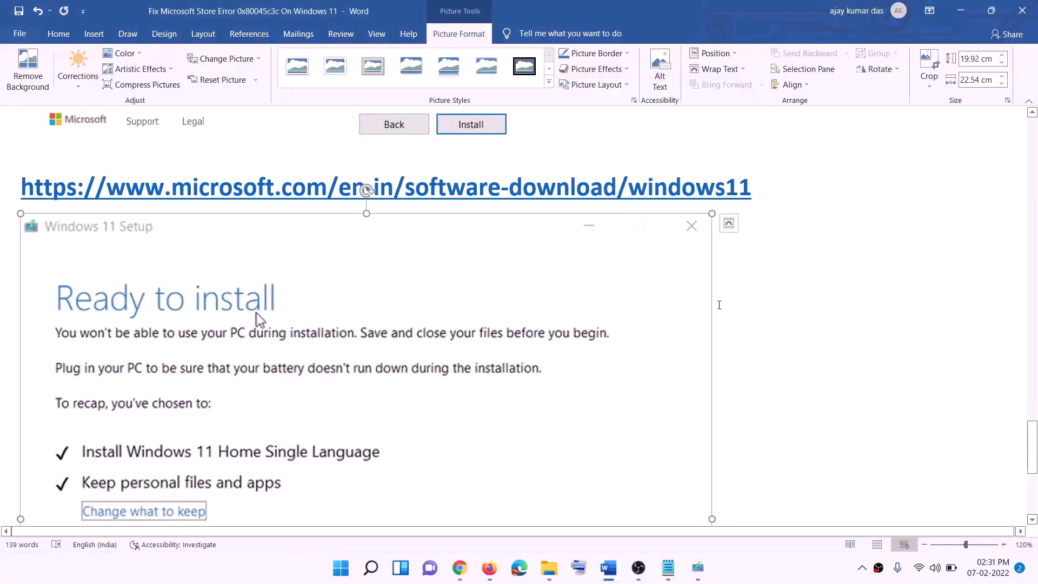
- Read the Windows 11 Setup picture in the Word guide, checking the Ready to install recap and what is kept
scroll(238, 260, "down", 3)
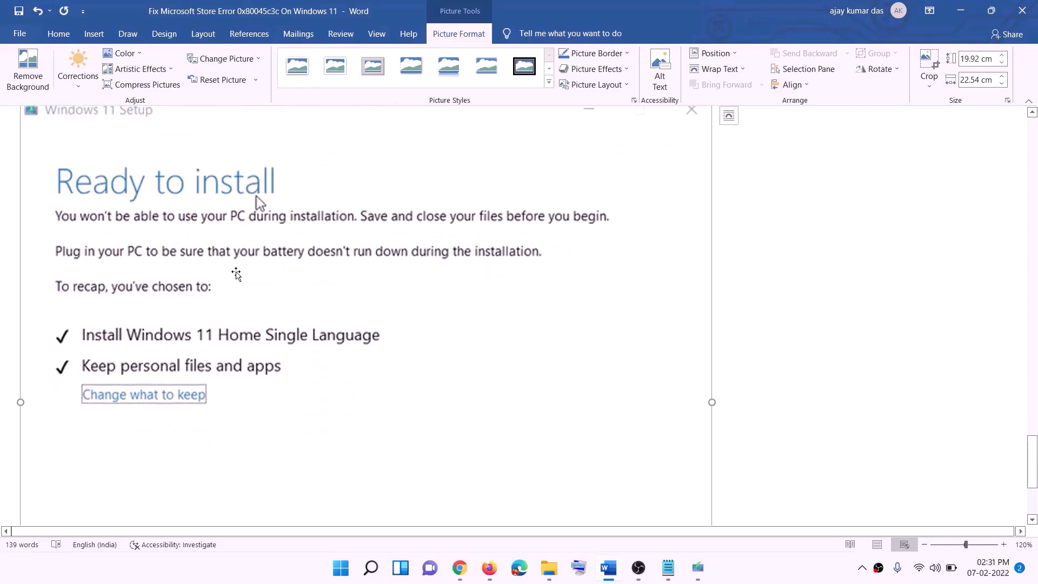
scroll(168, 357, "down", 1)
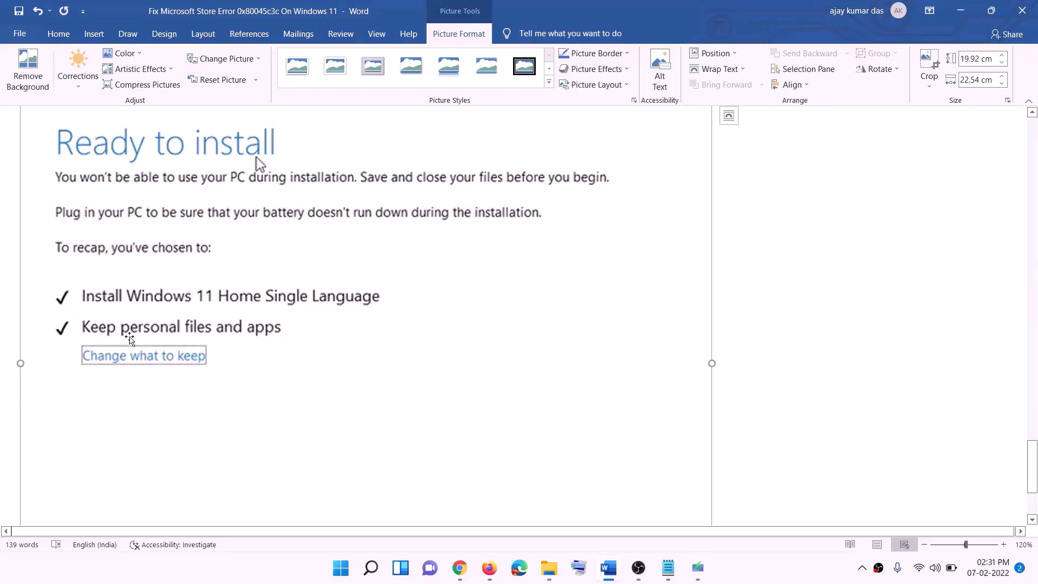
scroll(388, 339, "down", 1)
scroll(388, 339, "down", 3)
scroll(551, 404, "up", 5)
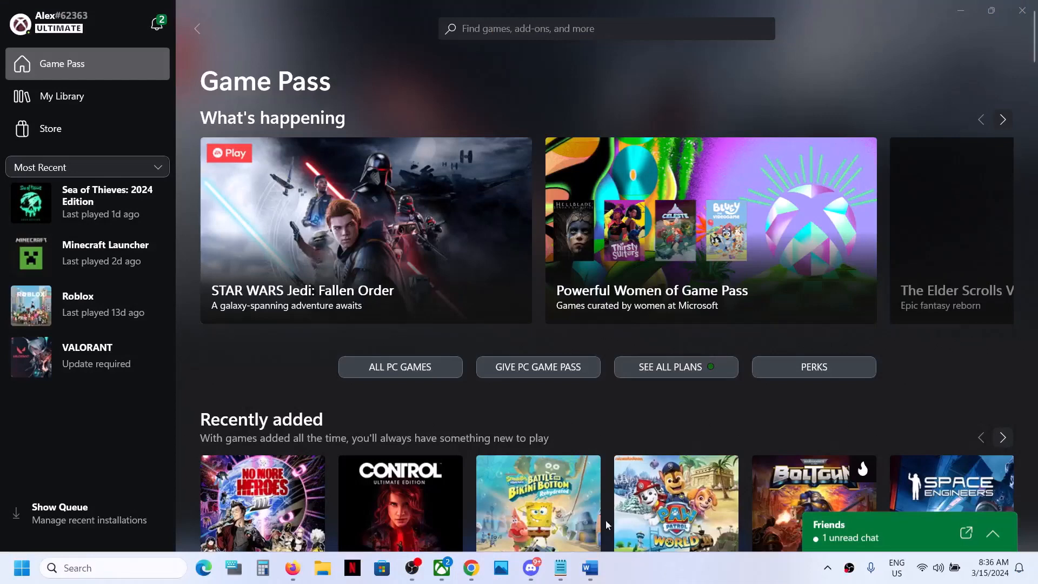
- Bring up the Word document about Game Pass install error 0x800701c4 over the Xbox app, then minimize it
left_click(590, 568)
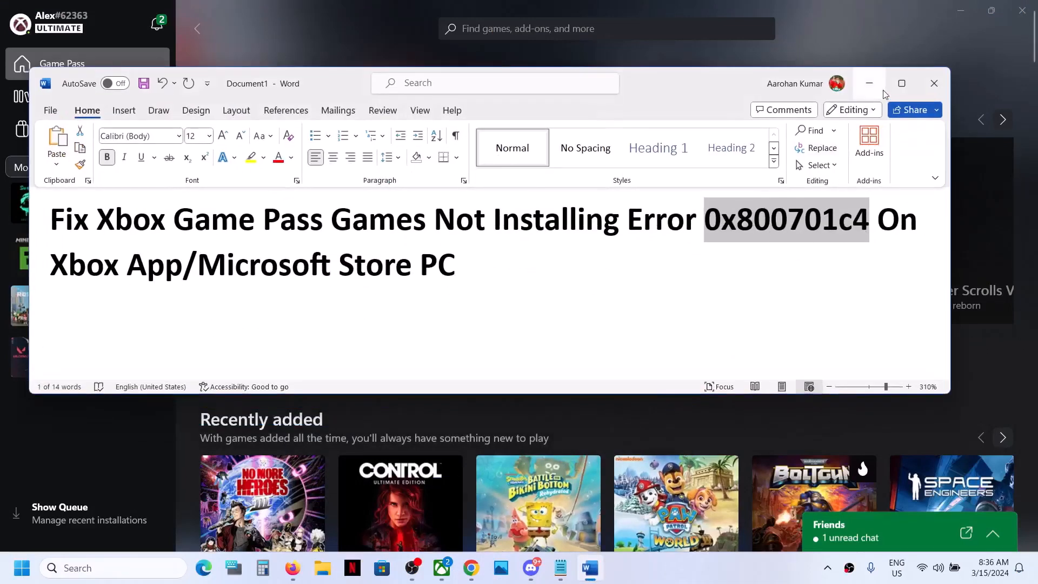
left_click(869, 82)
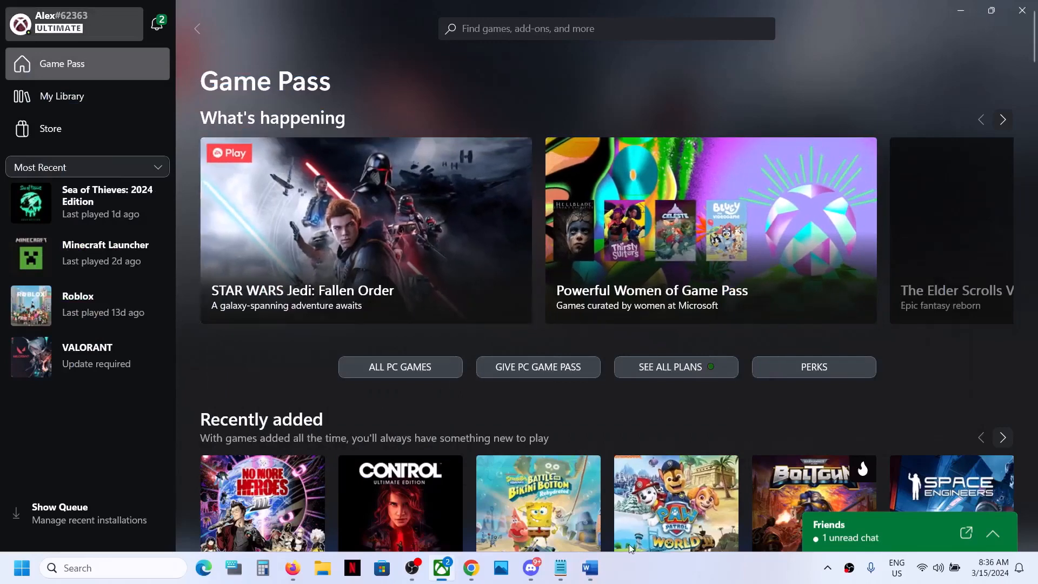
left_click(692, 560)
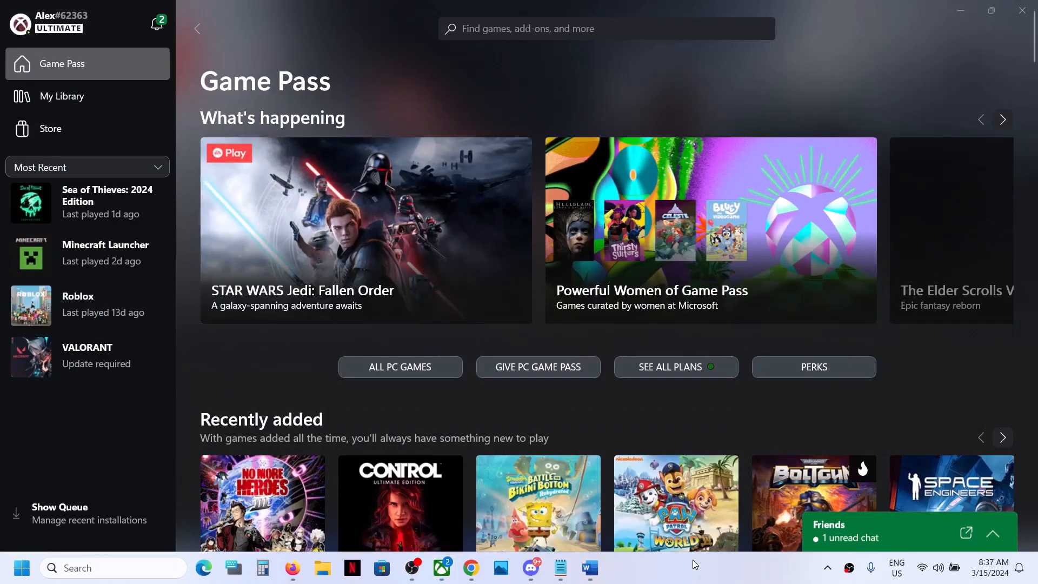